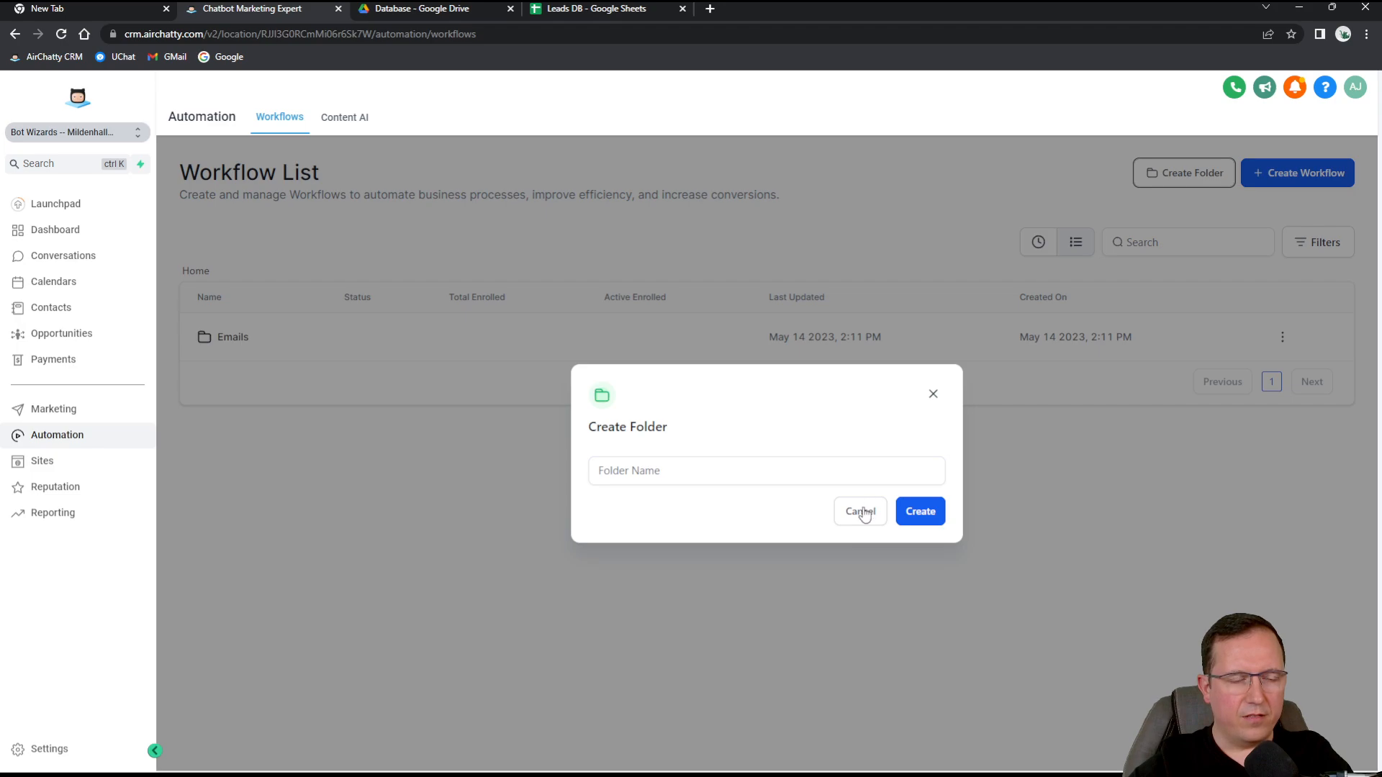
Cancel the Create Folder prompt so only the Emails folder remains.
click(859, 511)
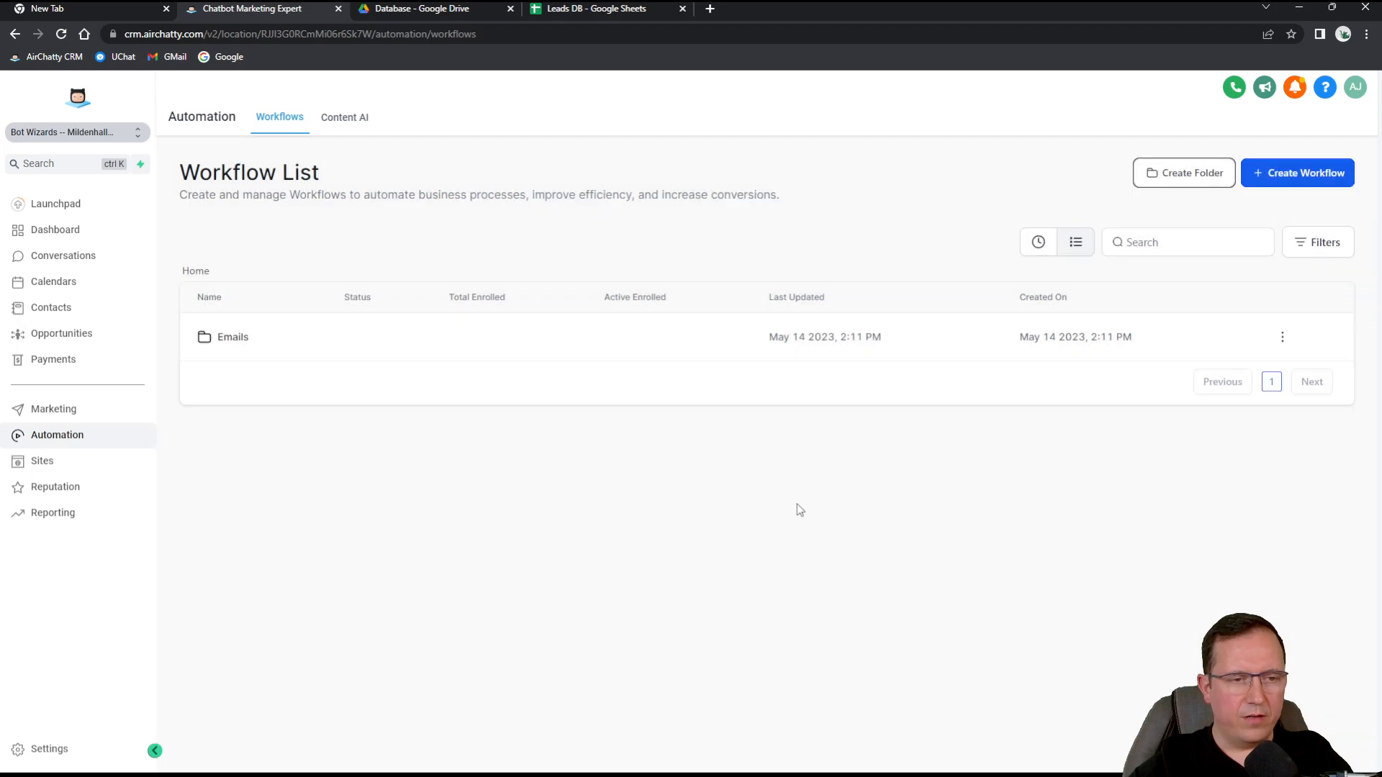
Open the Emails folder, start a new workflow, and browse the recipe templates.
click(232, 338)
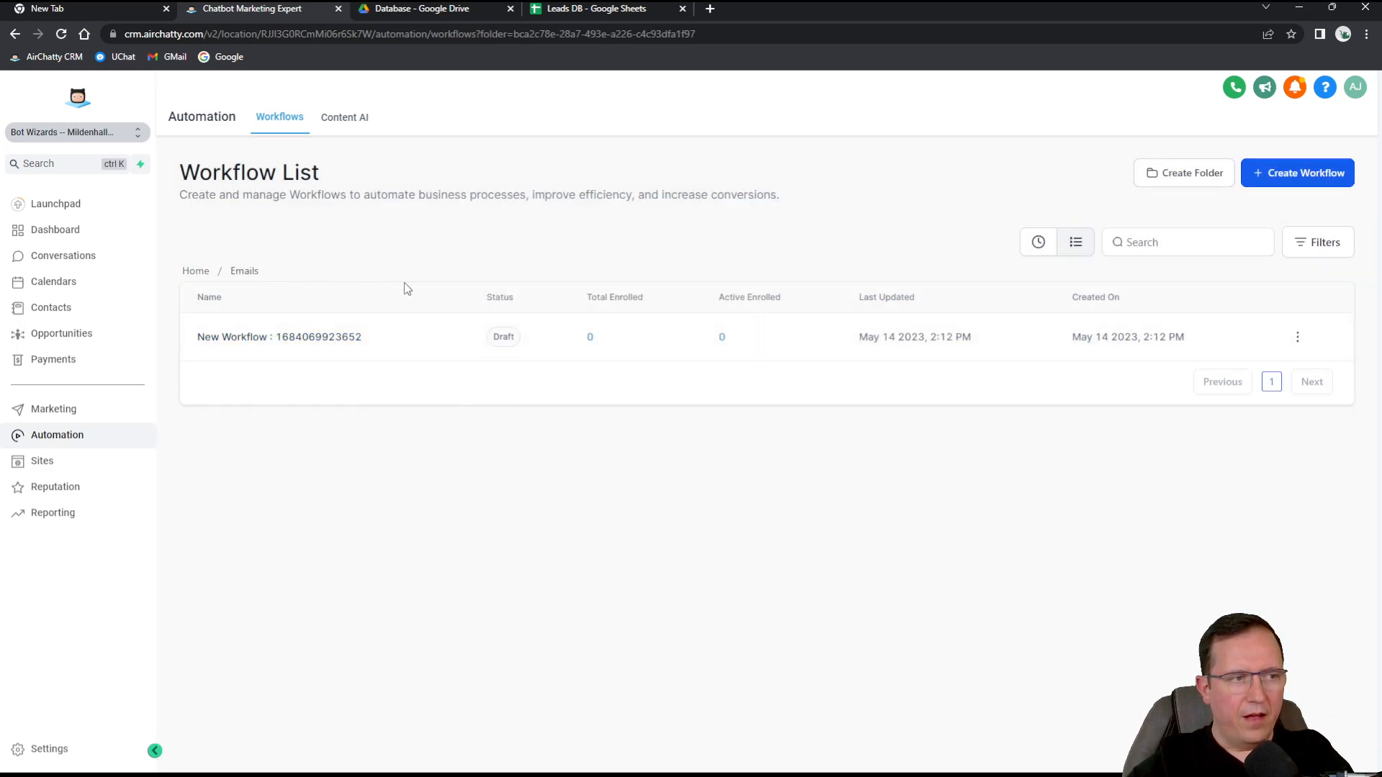
click(1310, 177)
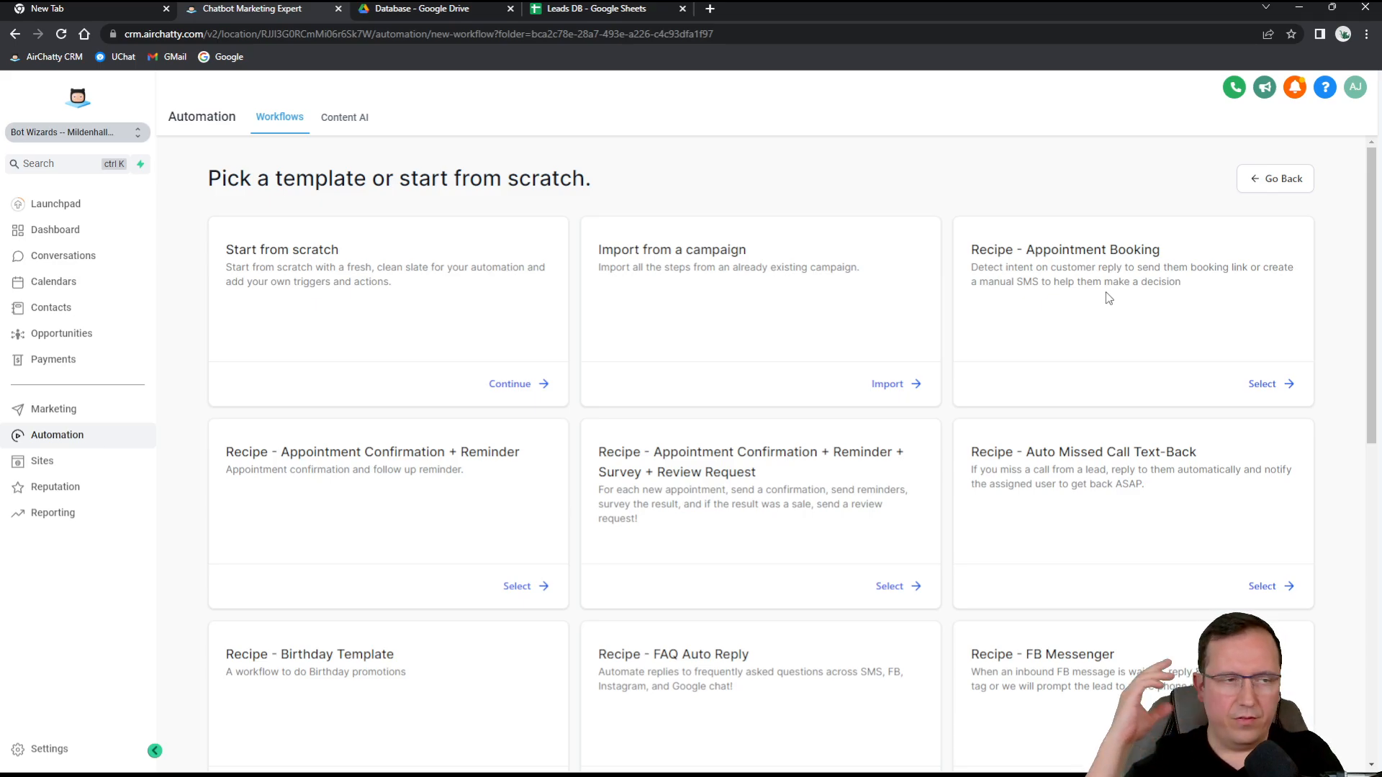
scroll(1079, 337, down, 1)
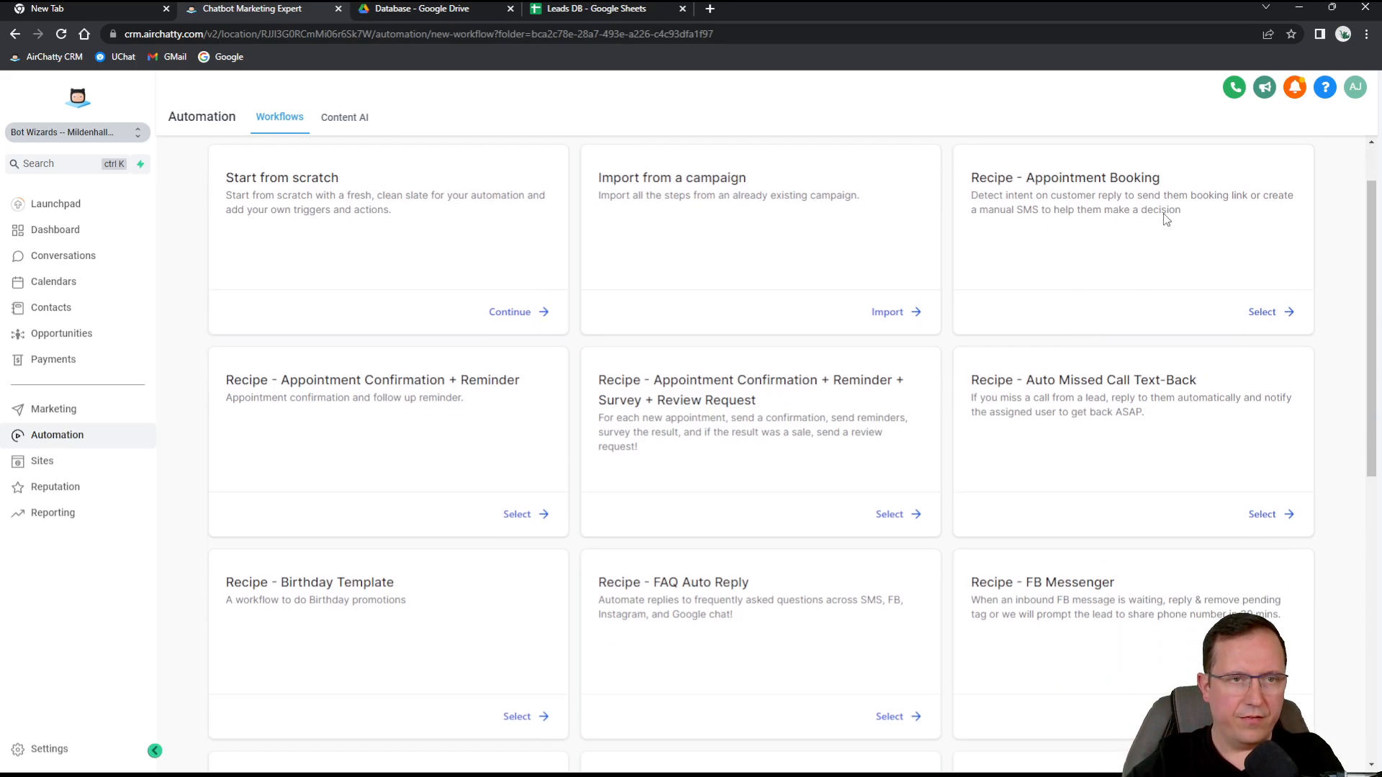
scroll(964, 335, down, 1)
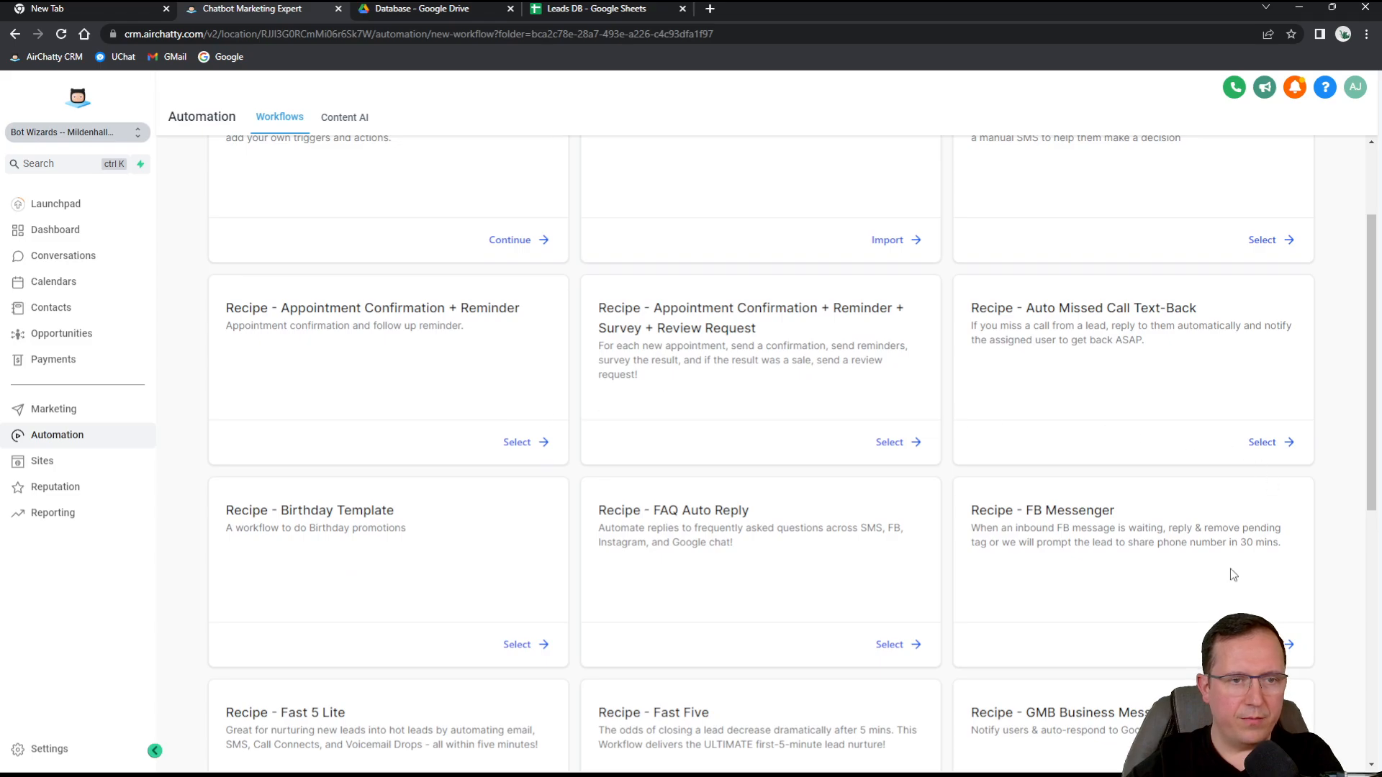
scroll(564, 525, down, 6)
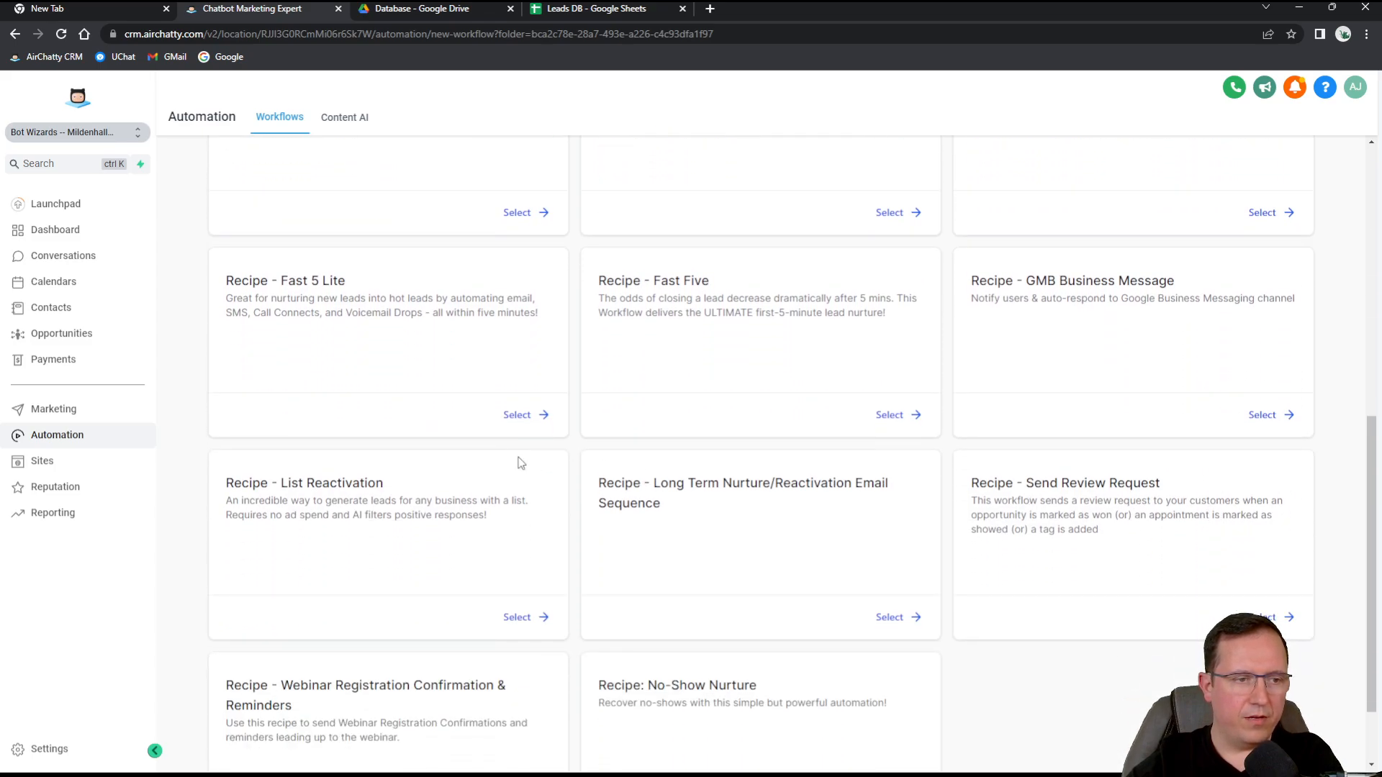
scroll(688, 392, down, 2)
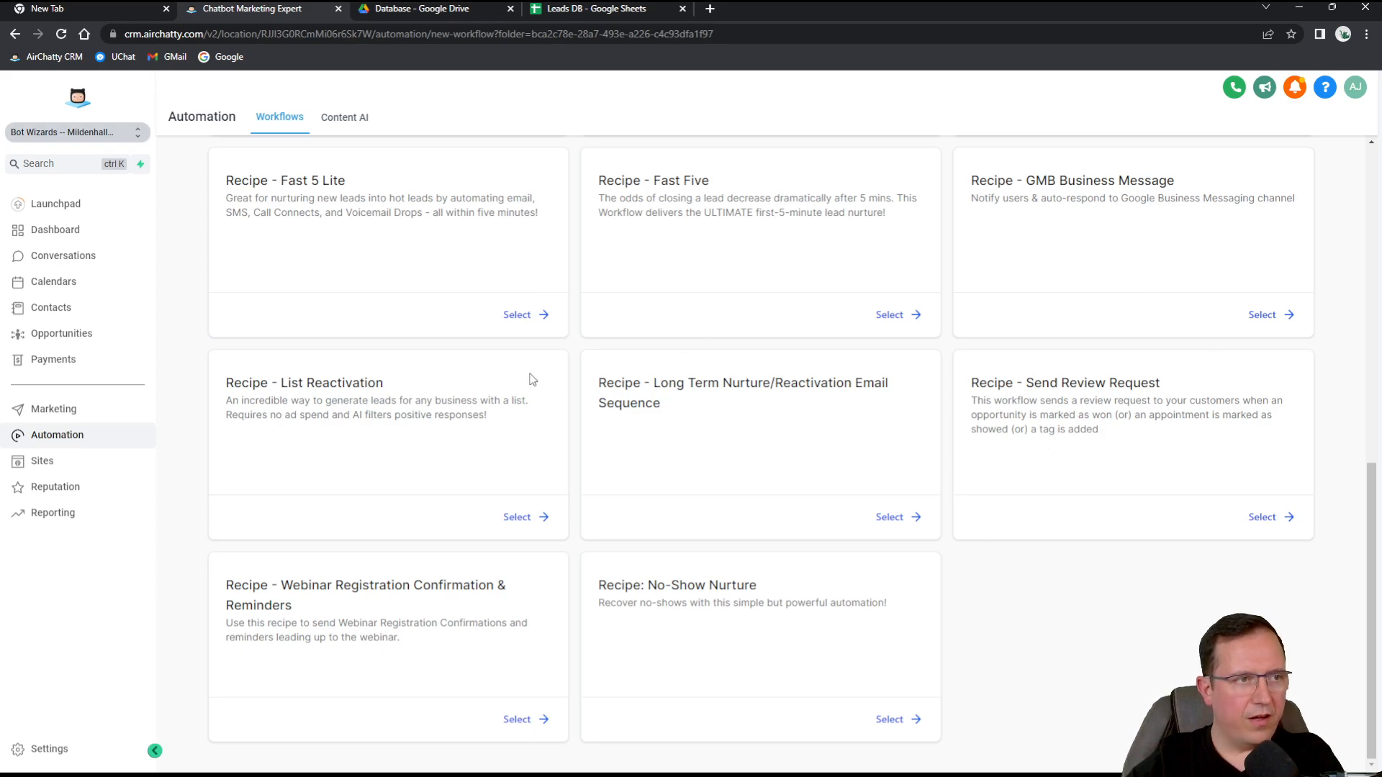
scroll(524, 396, up, 8)
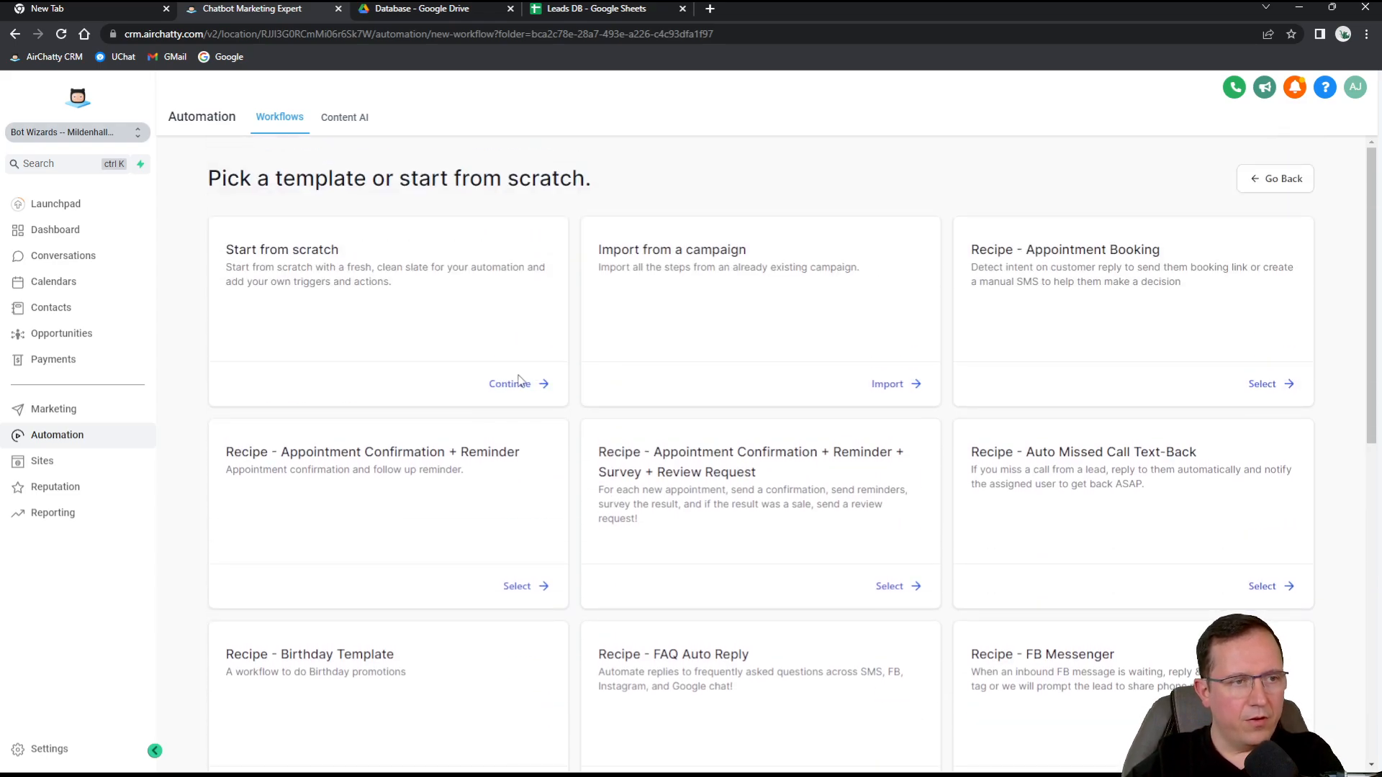
Start a blank workflow from scratch titled 'Leads - Sheets - Welcome Email'.
click(520, 389)
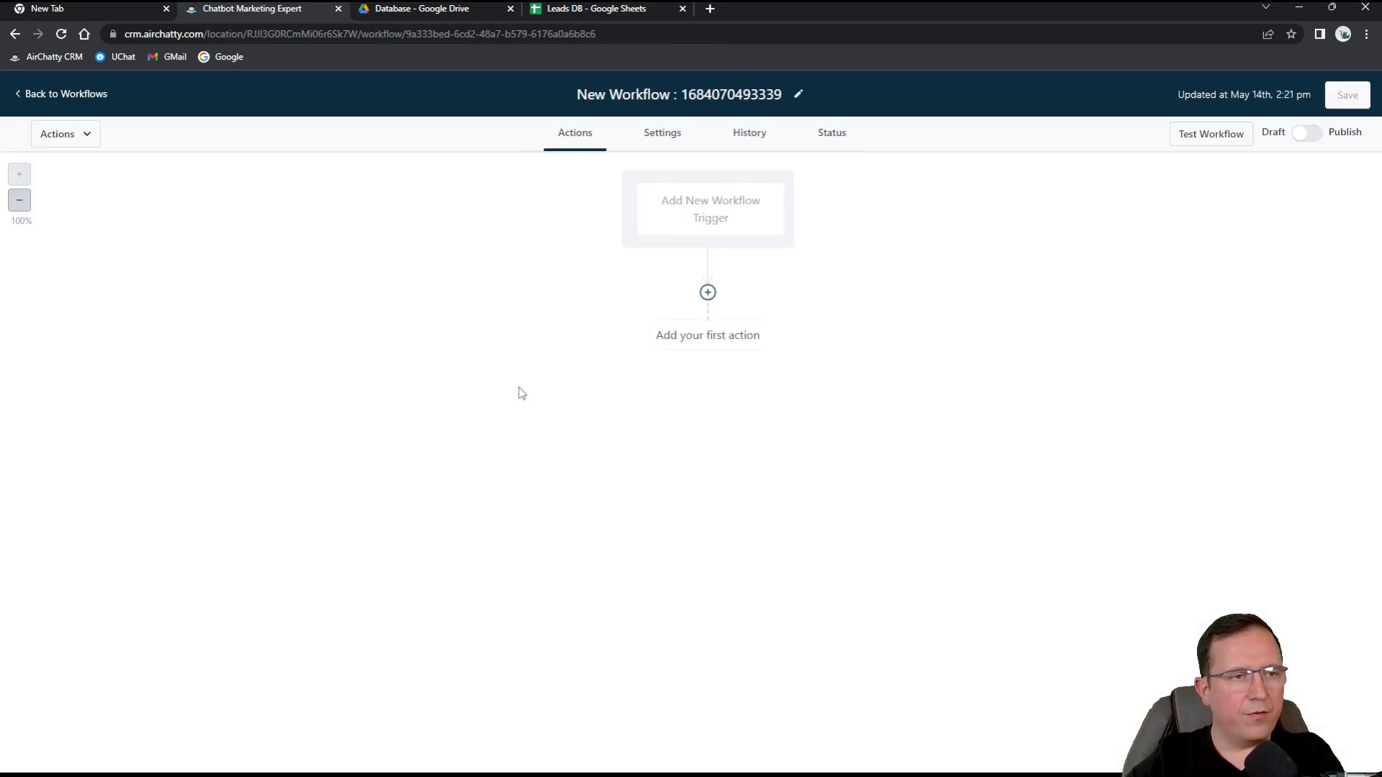
click(728, 102)
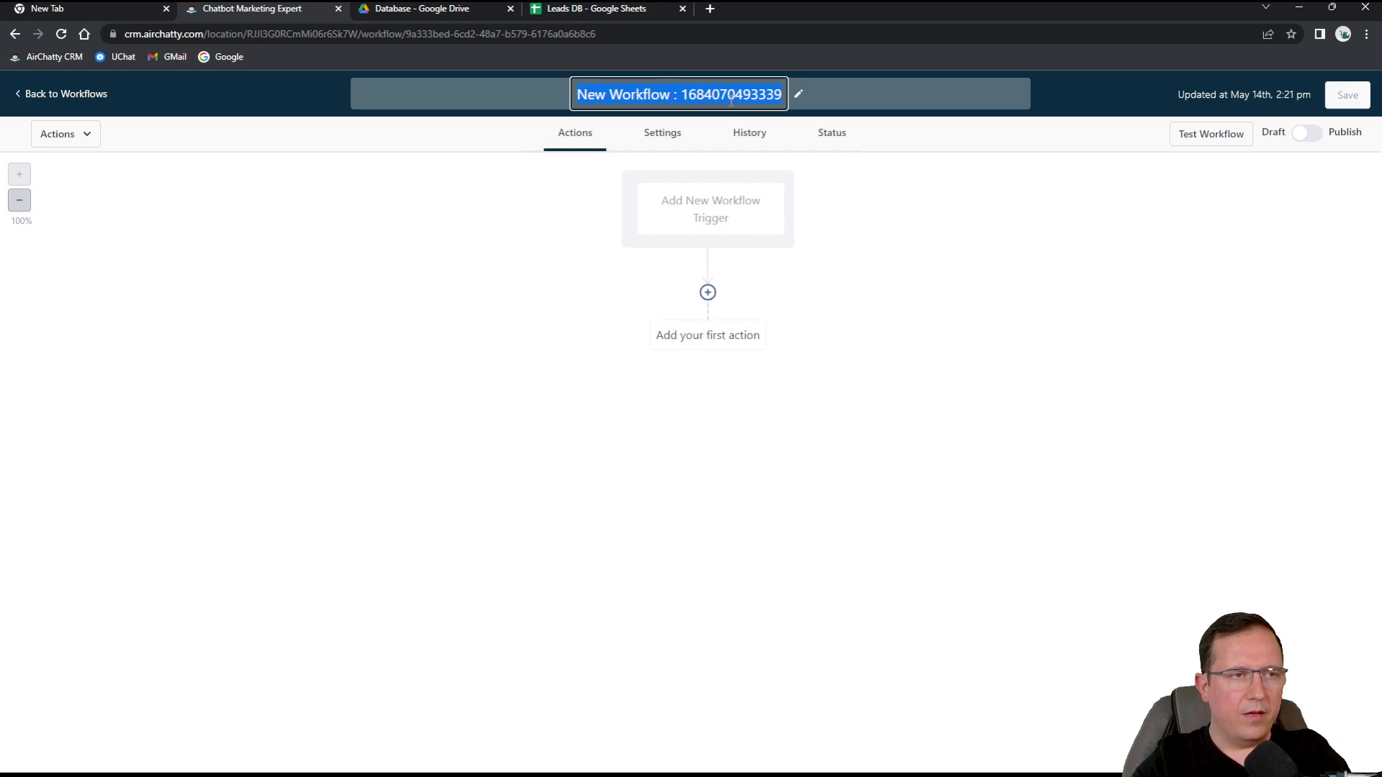
text(Leads)
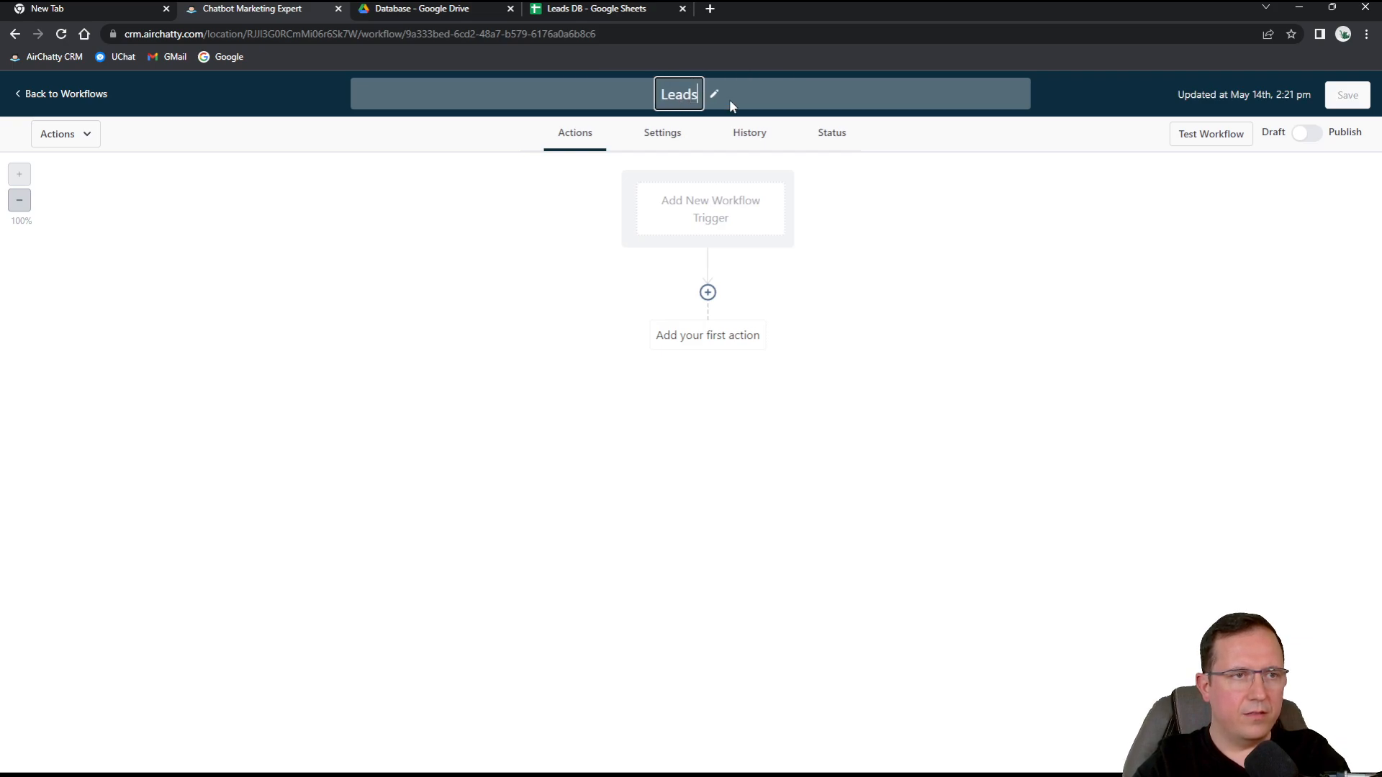
text( - Shee)
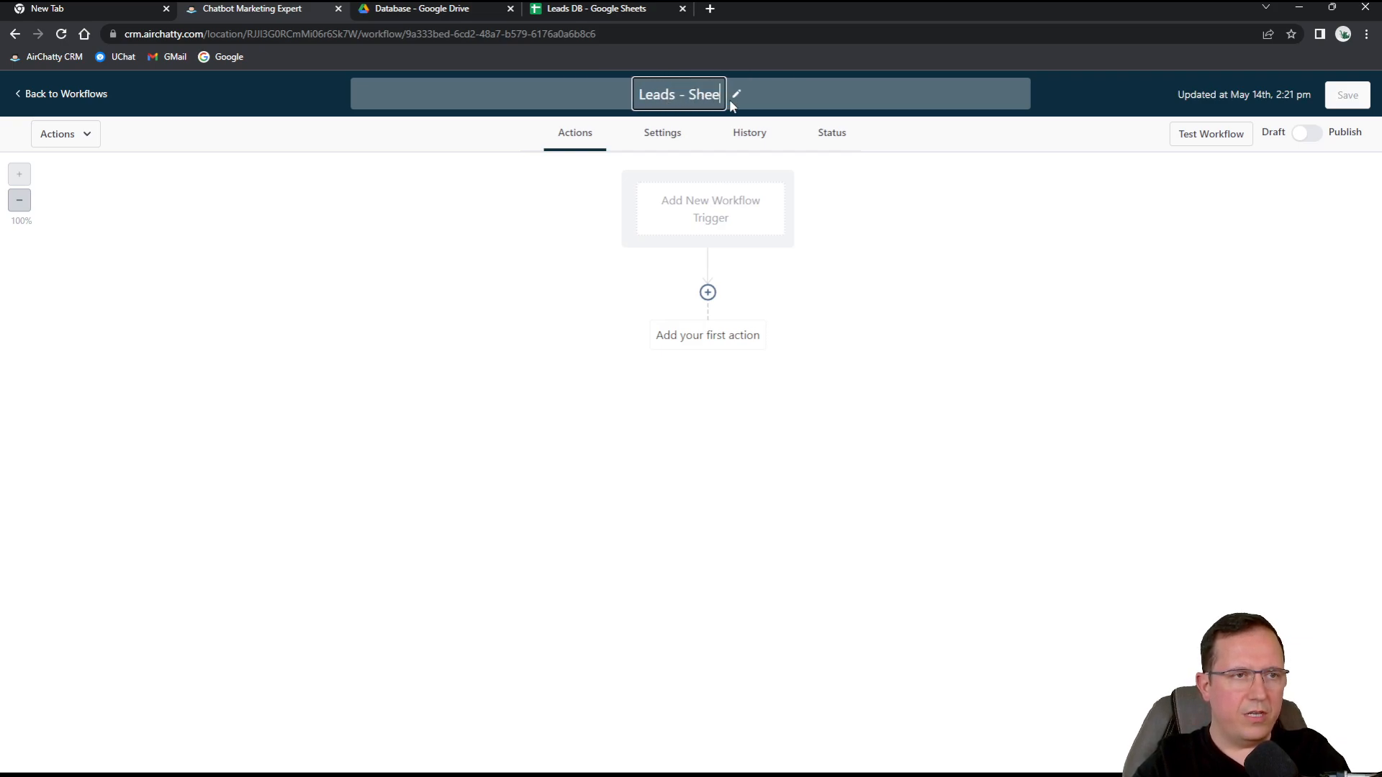
text(ts - Welcome )
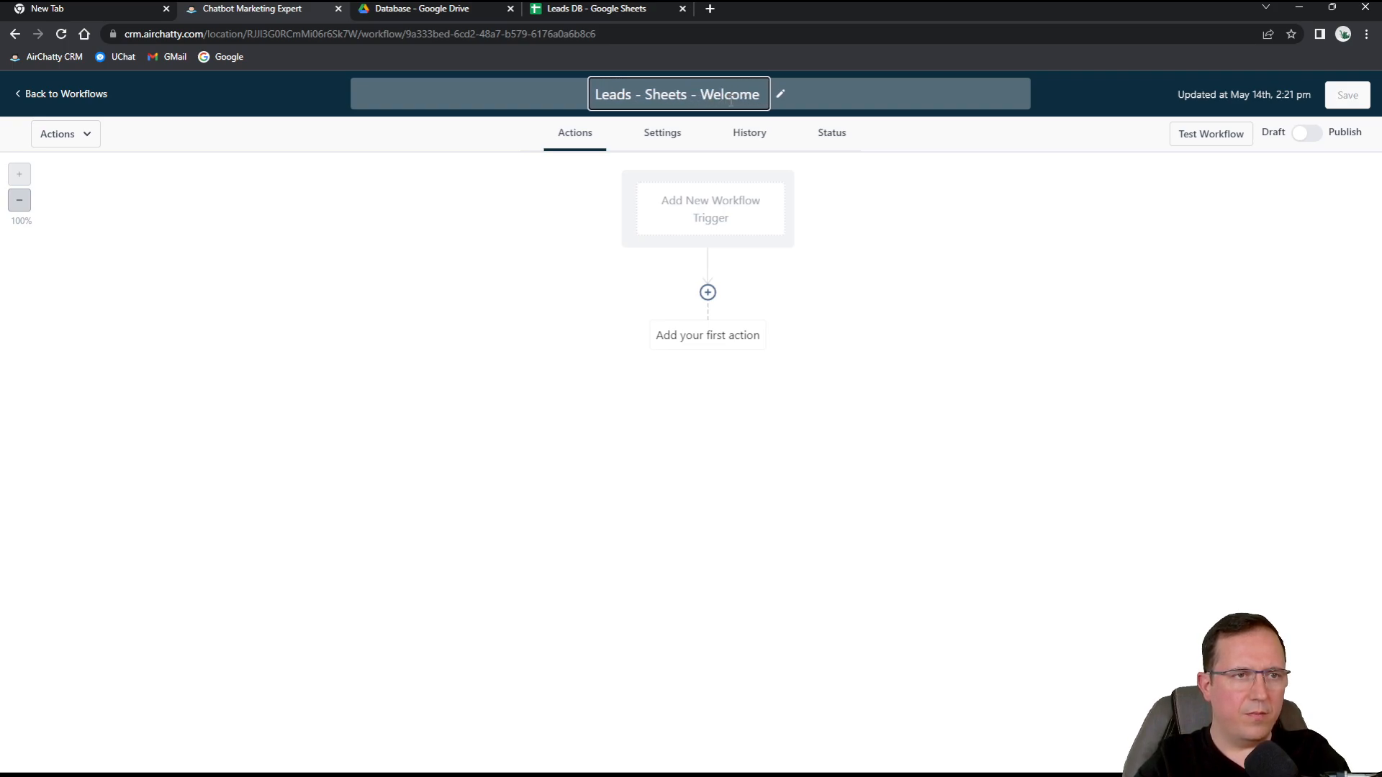
text(Email)
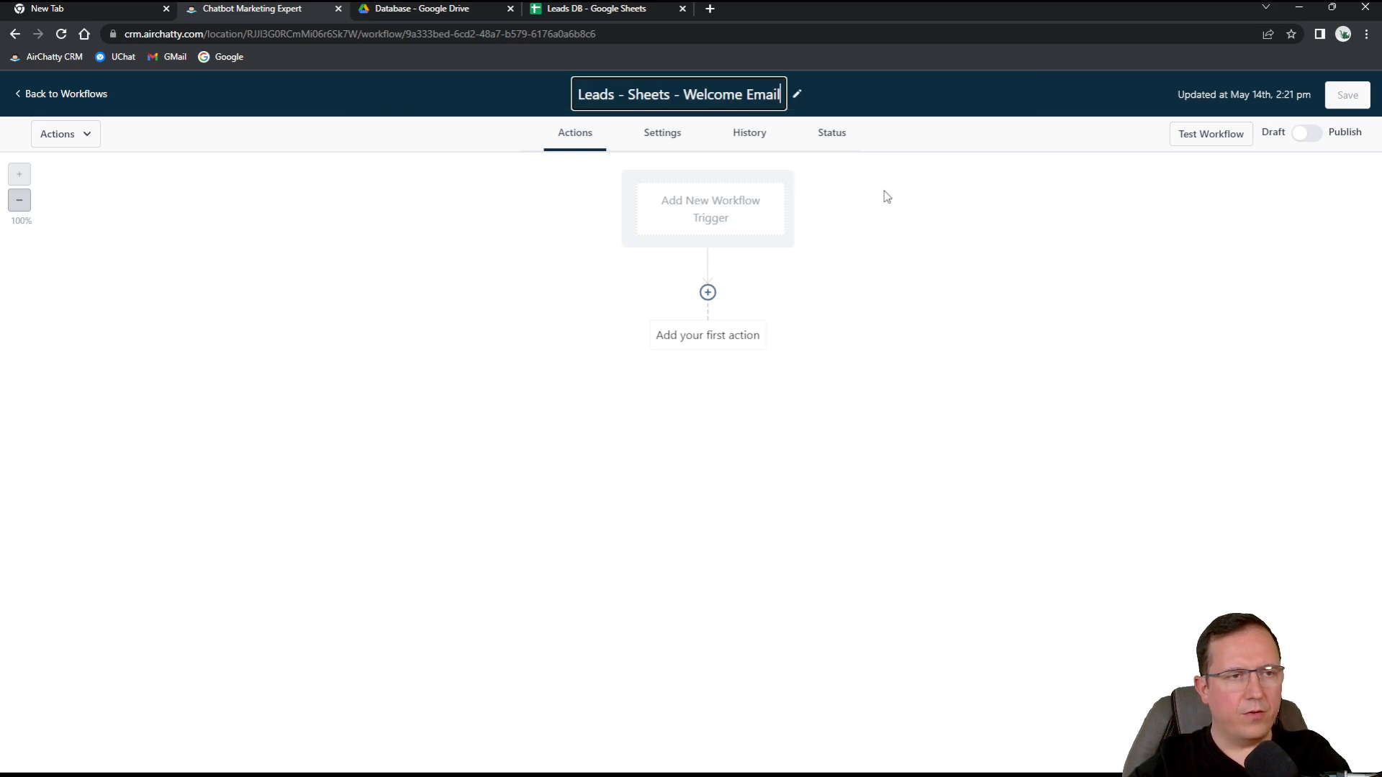
click(929, 241)
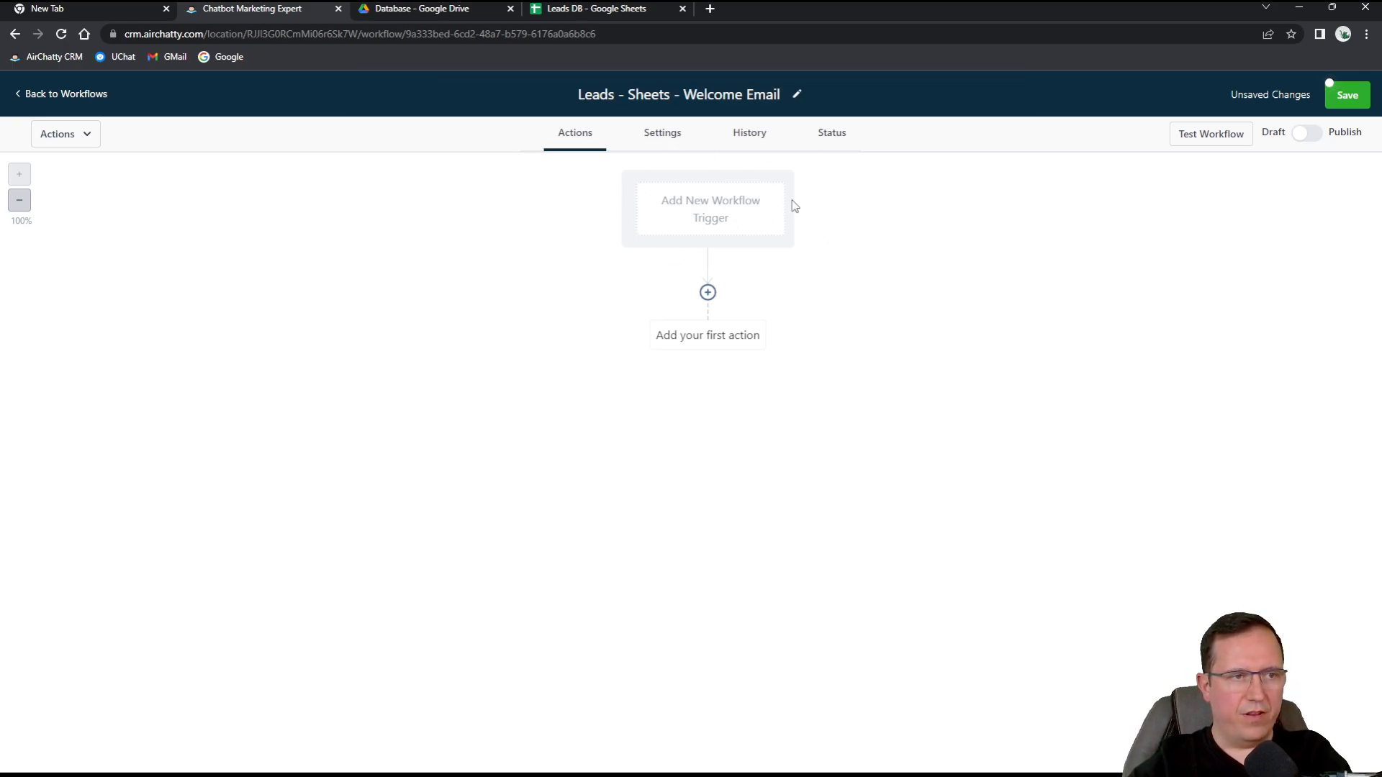
Add a Contact Changed trigger to the workflow and add a step below it.
click(717, 213)
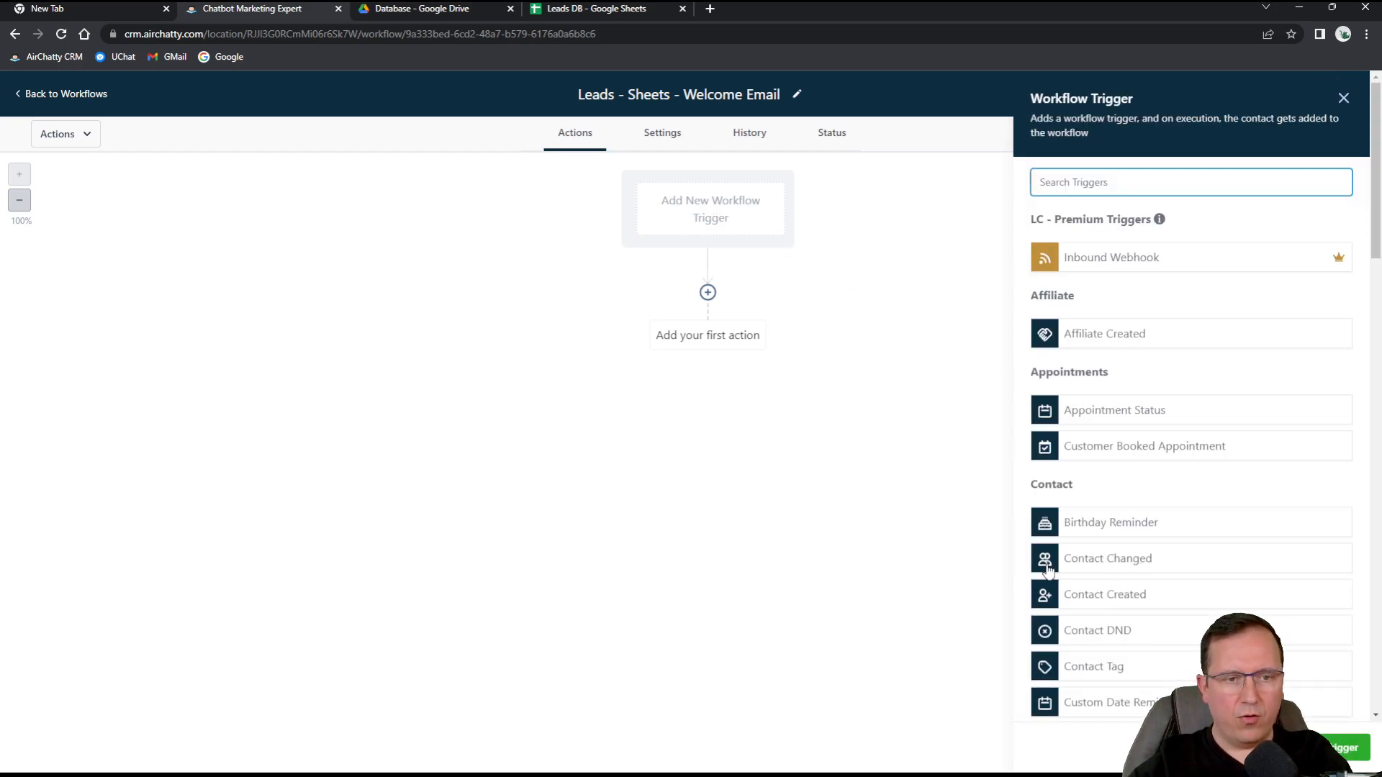
click(1129, 561)
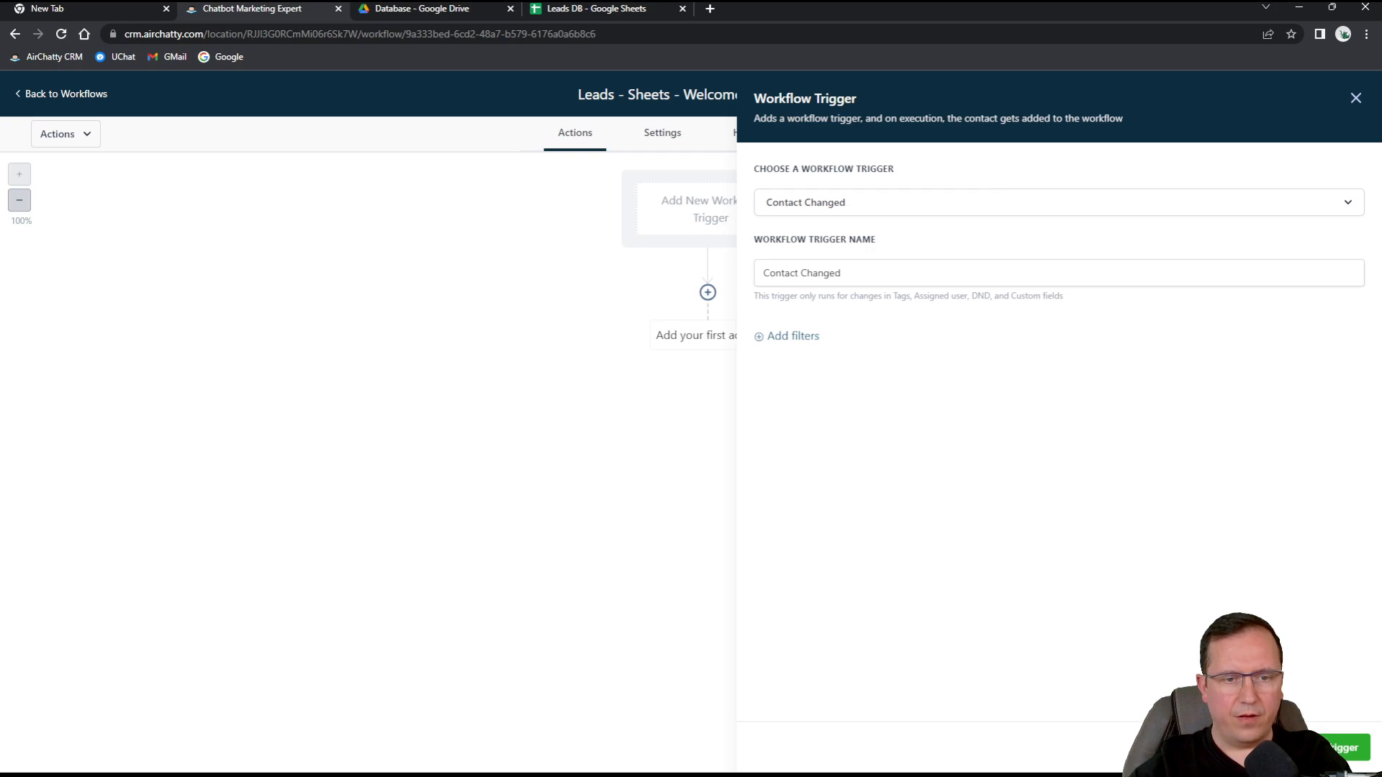
click(1344, 752)
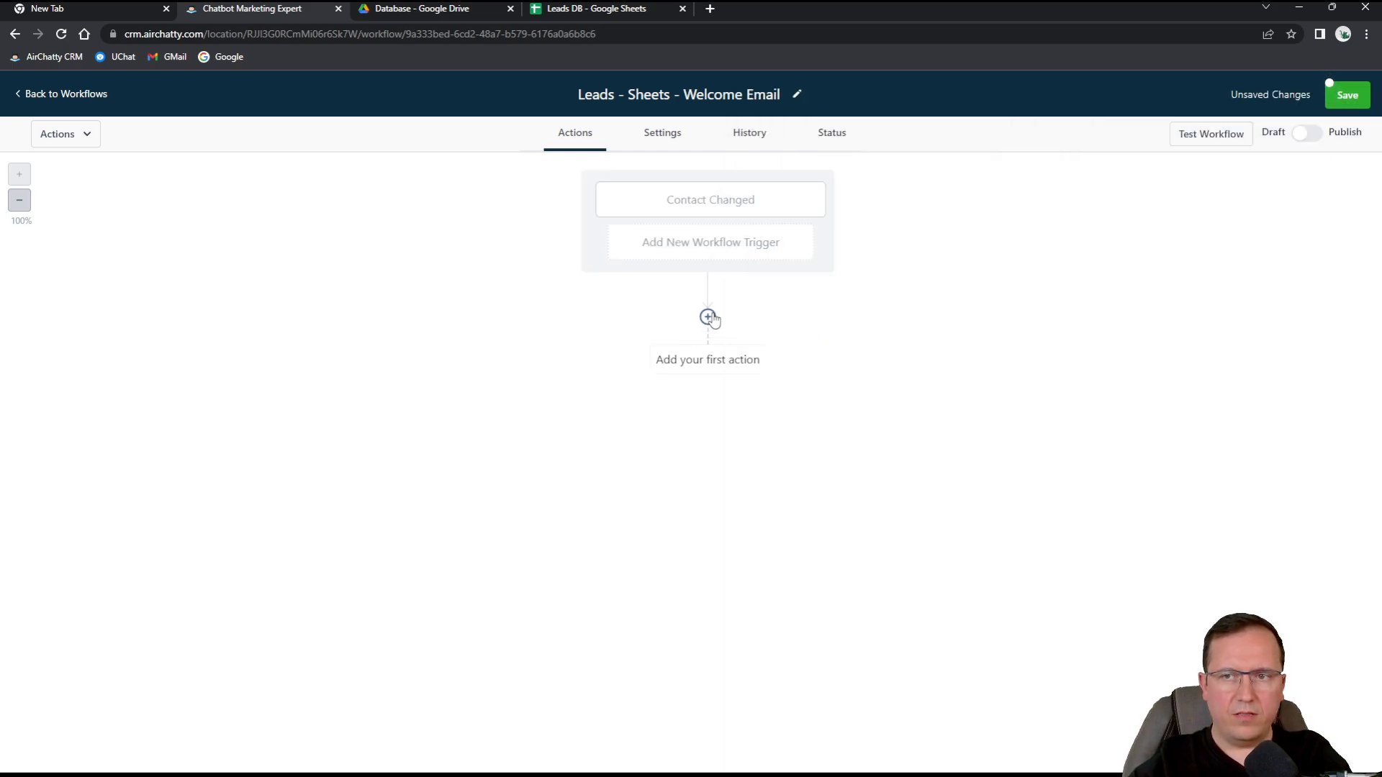
click(708, 316)
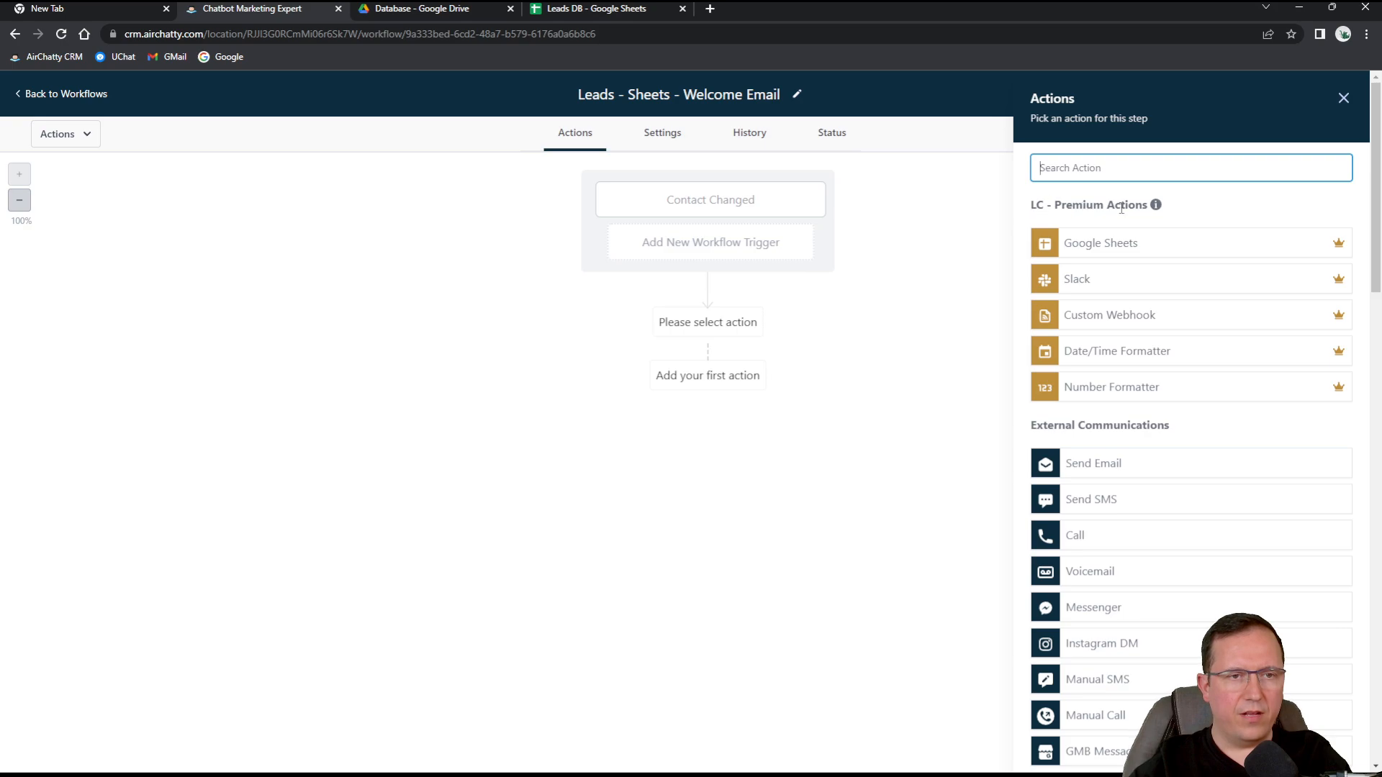
Add a Google Sheets Create Spreadsheet Row action using the connected Google account.
click(1106, 245)
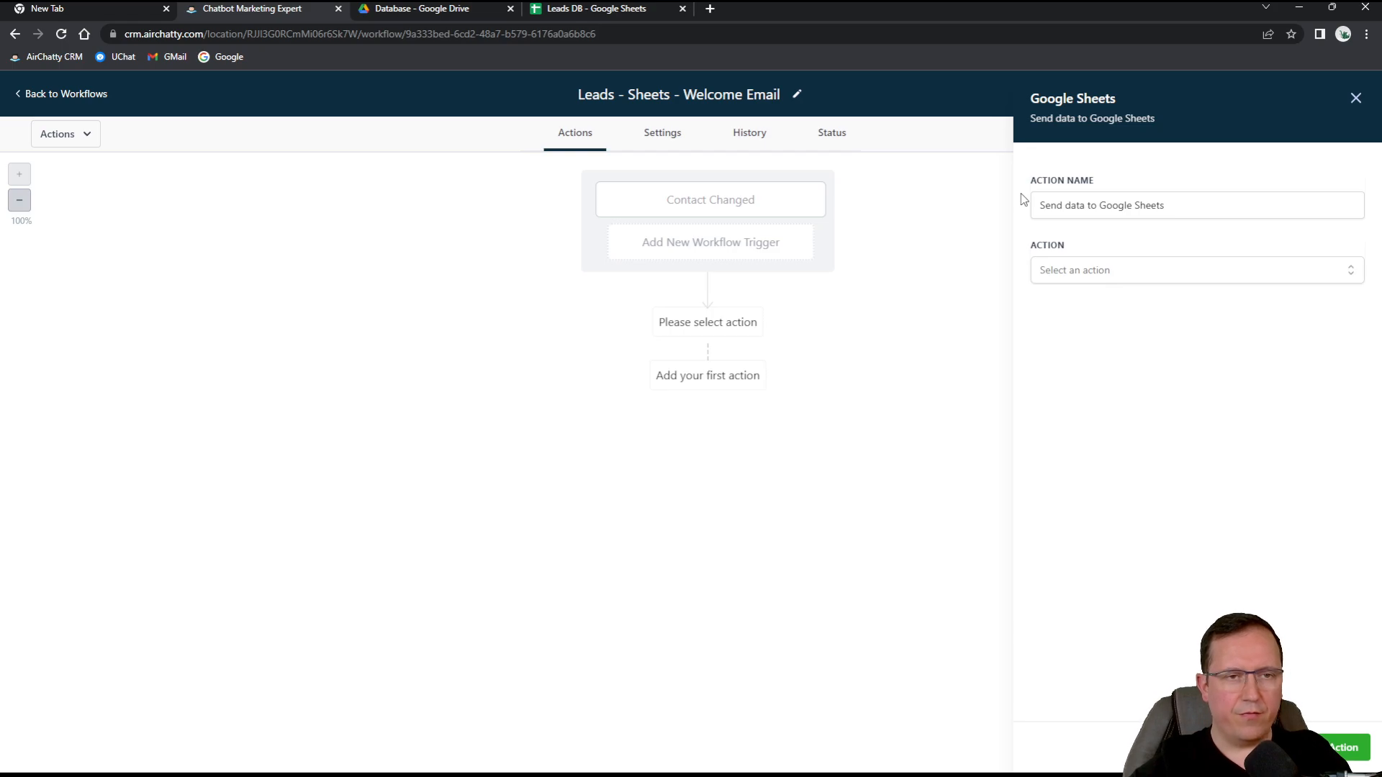
click(1144, 210)
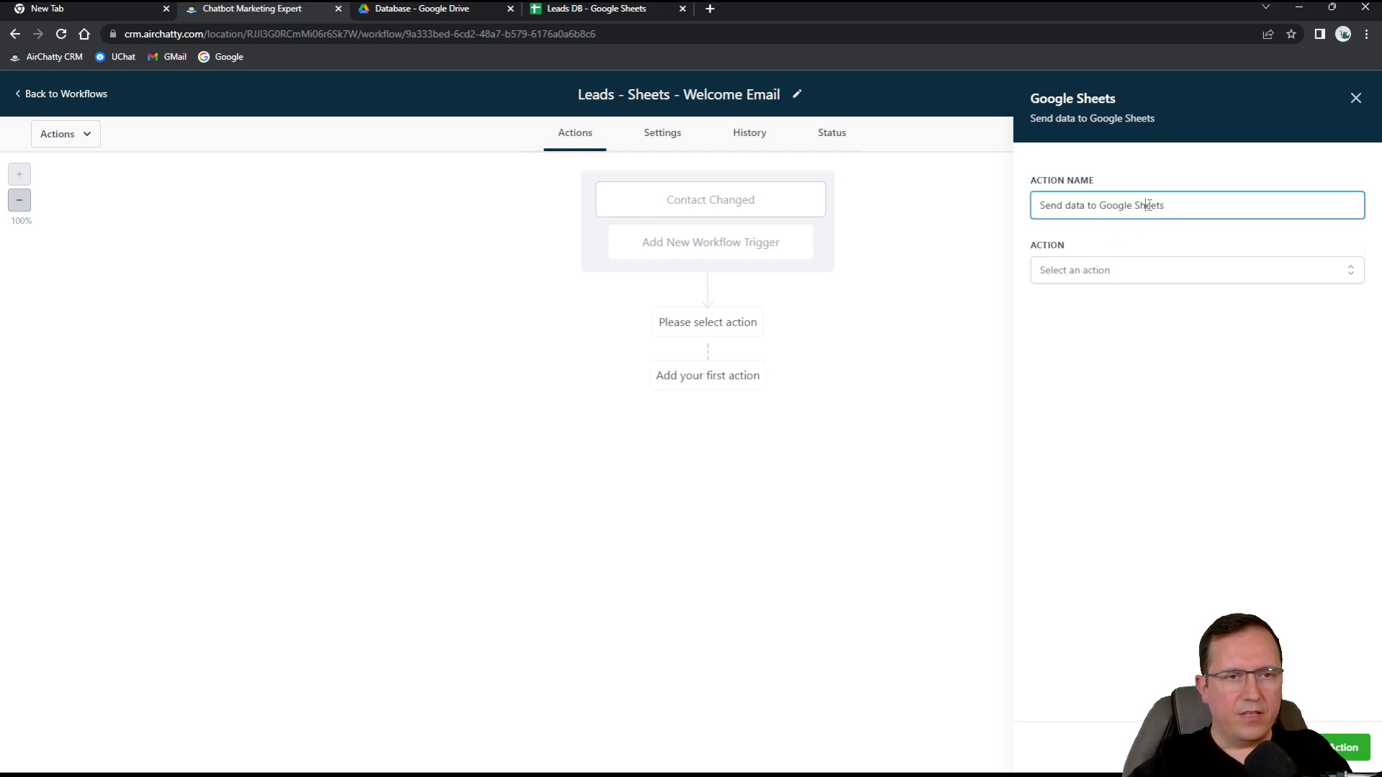
click(1103, 281)
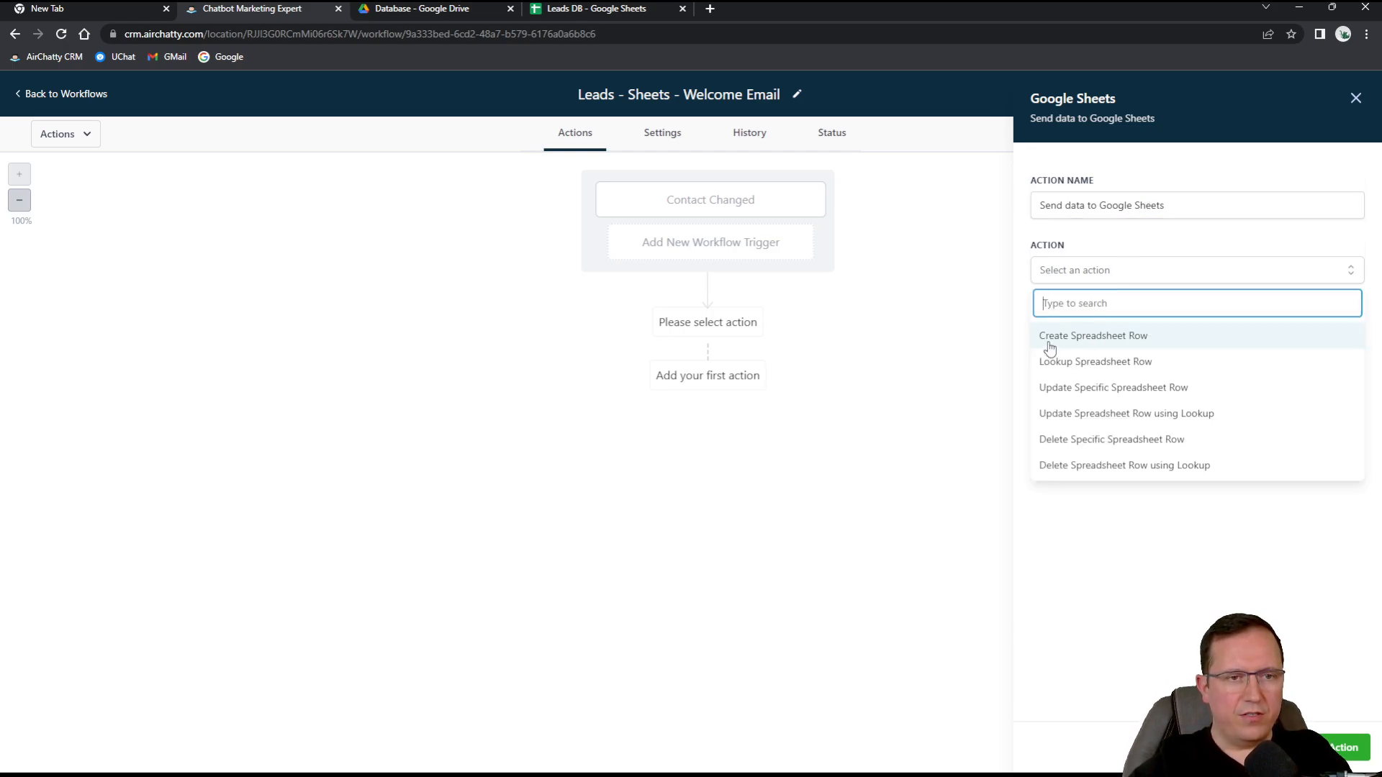
click(1107, 339)
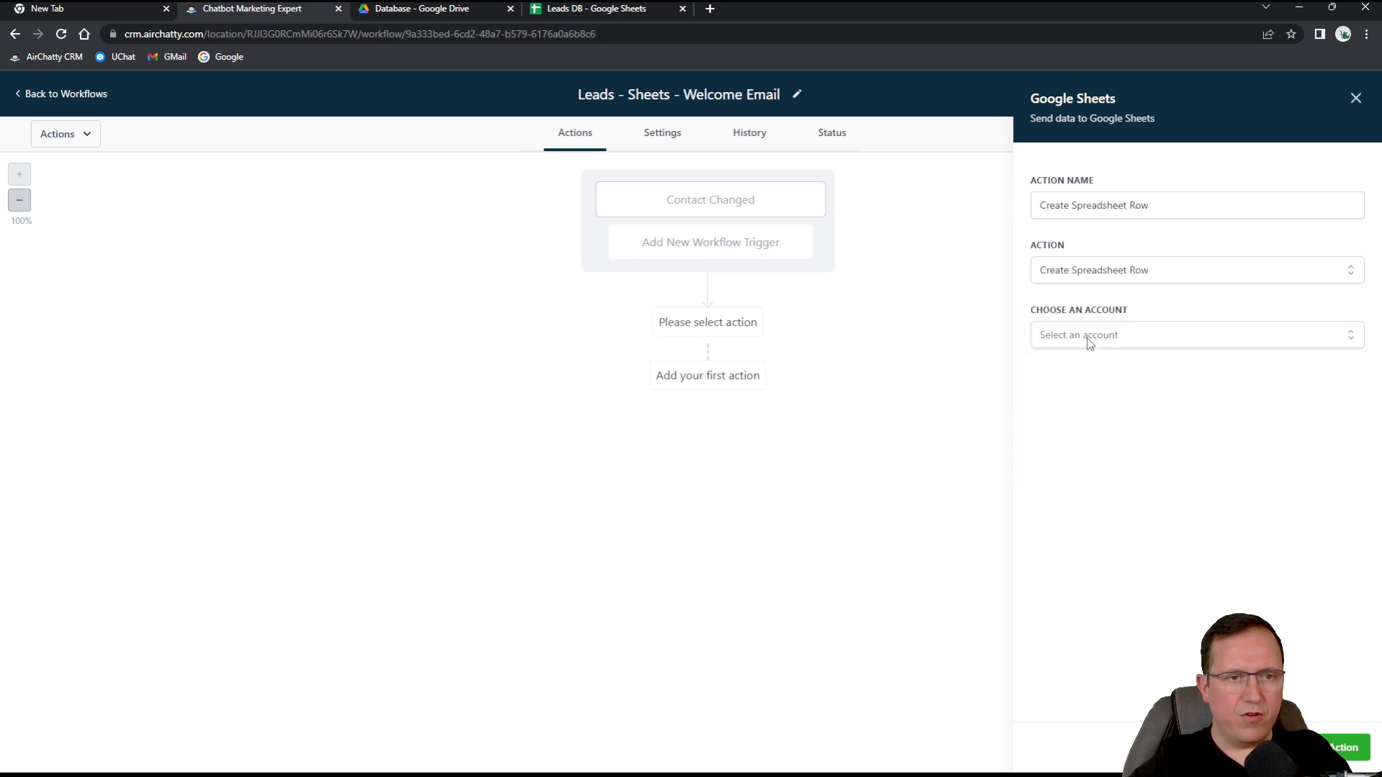
click(1089, 338)
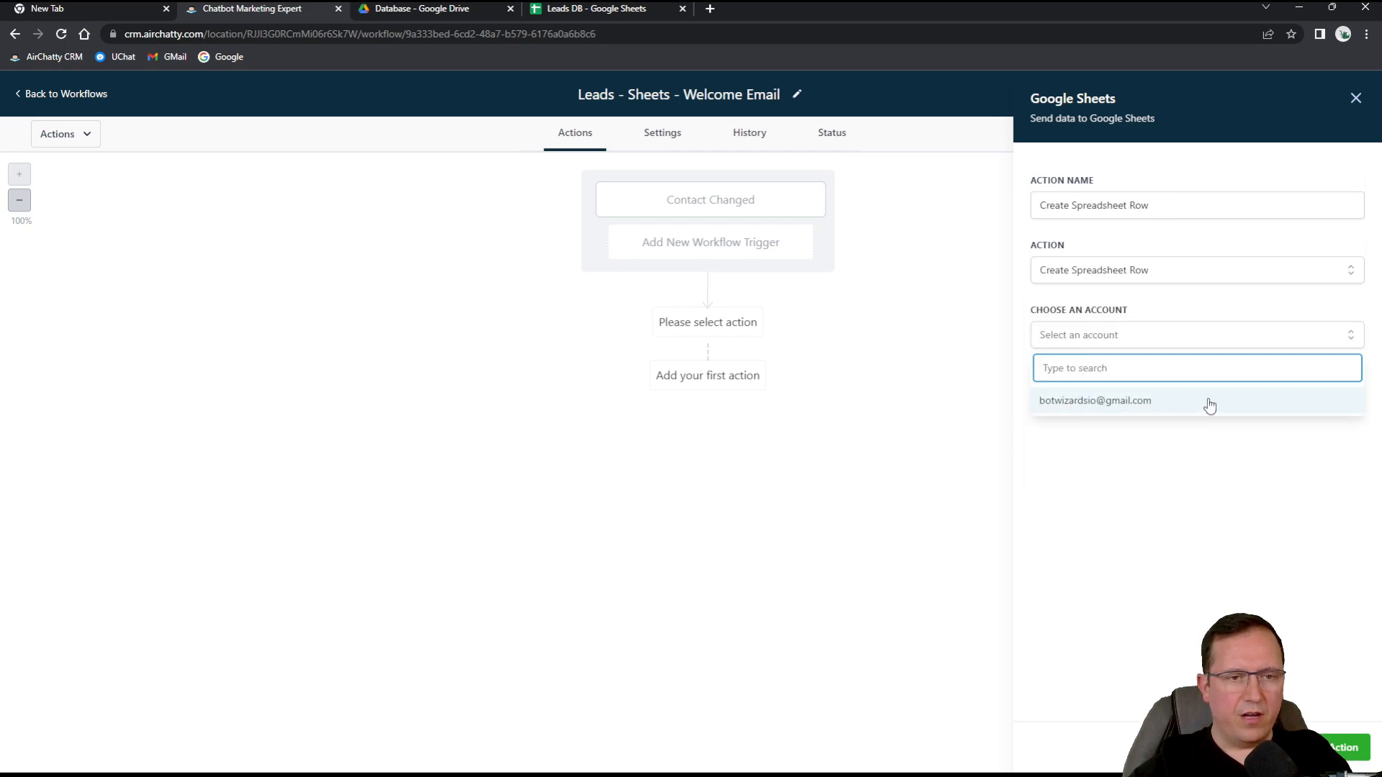
click(1145, 416)
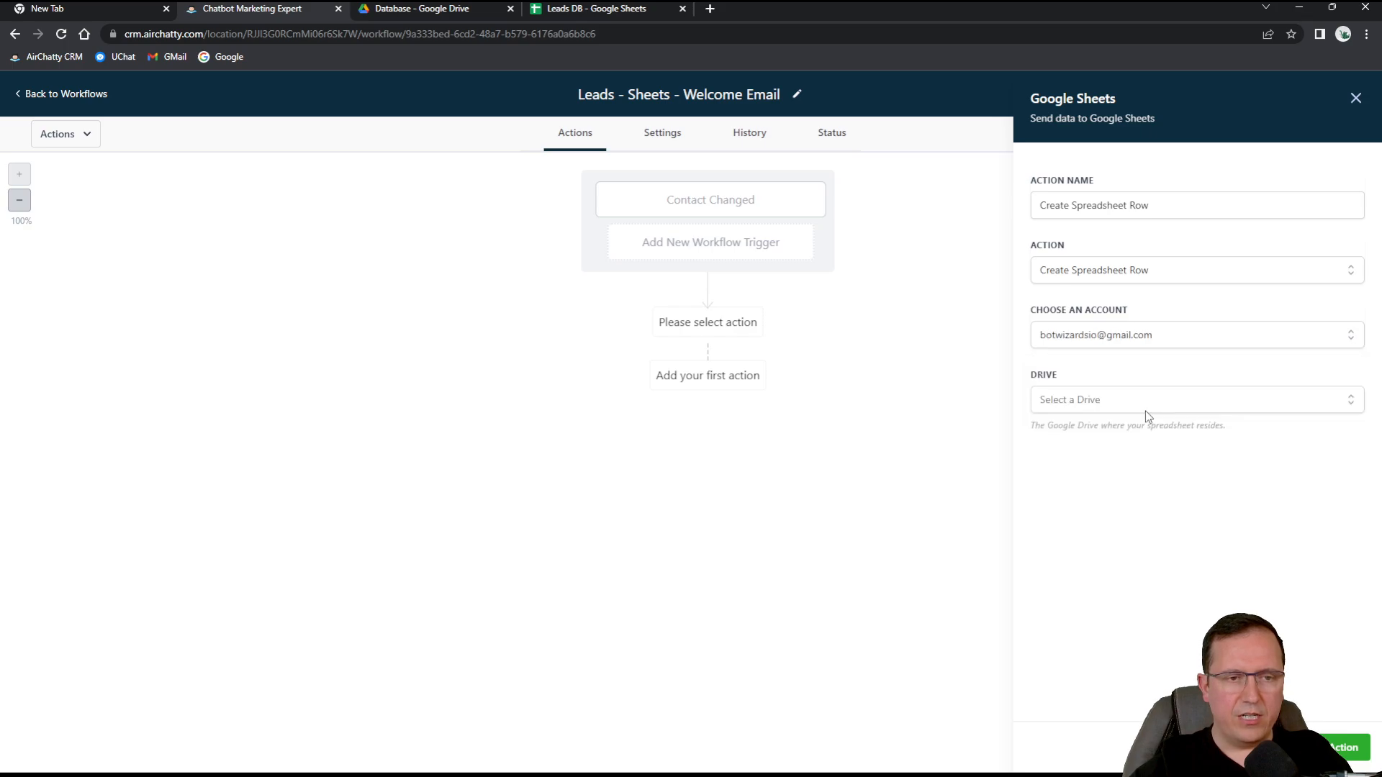
Target My Drive, the Leads DB spreadsheet, and its Sheet1 worksheet.
click(1075, 404)
click(1070, 463)
click(1074, 484)
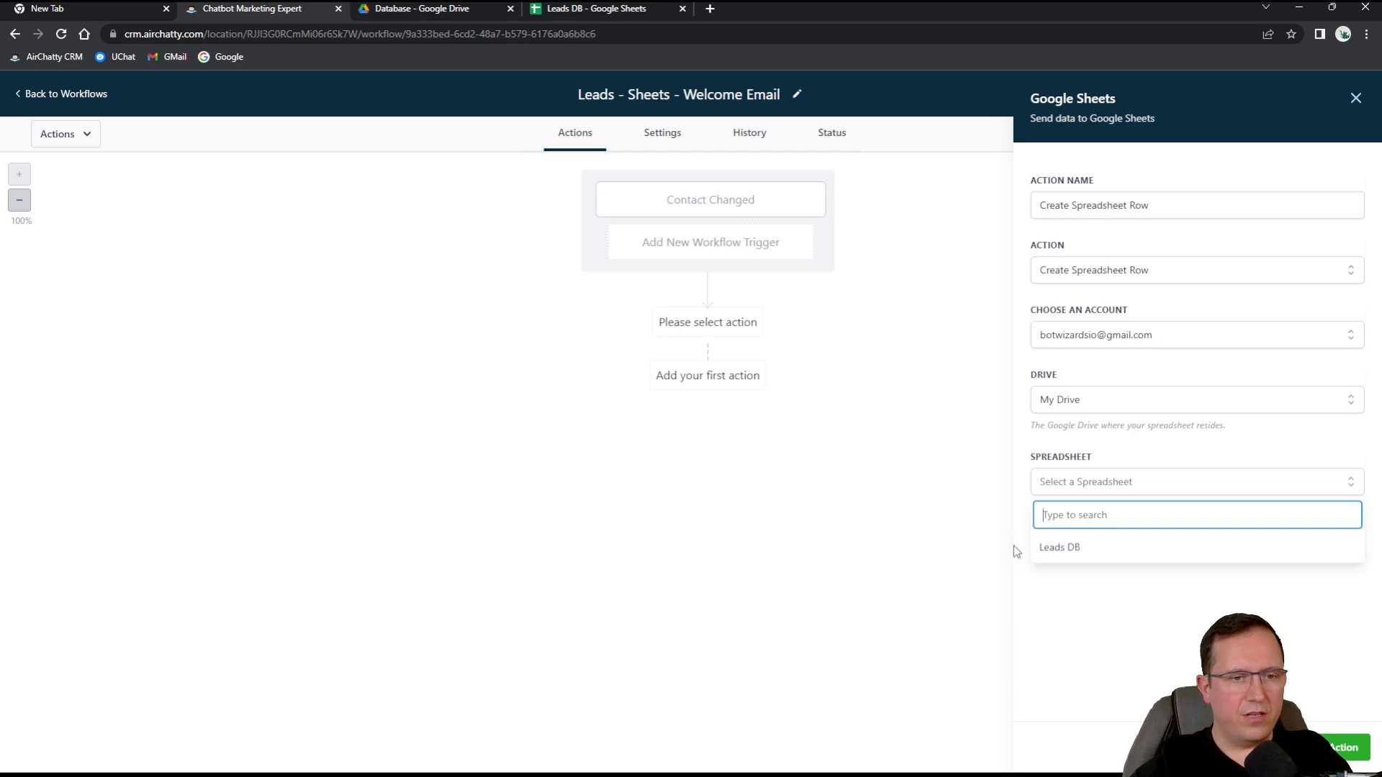
click(1066, 552)
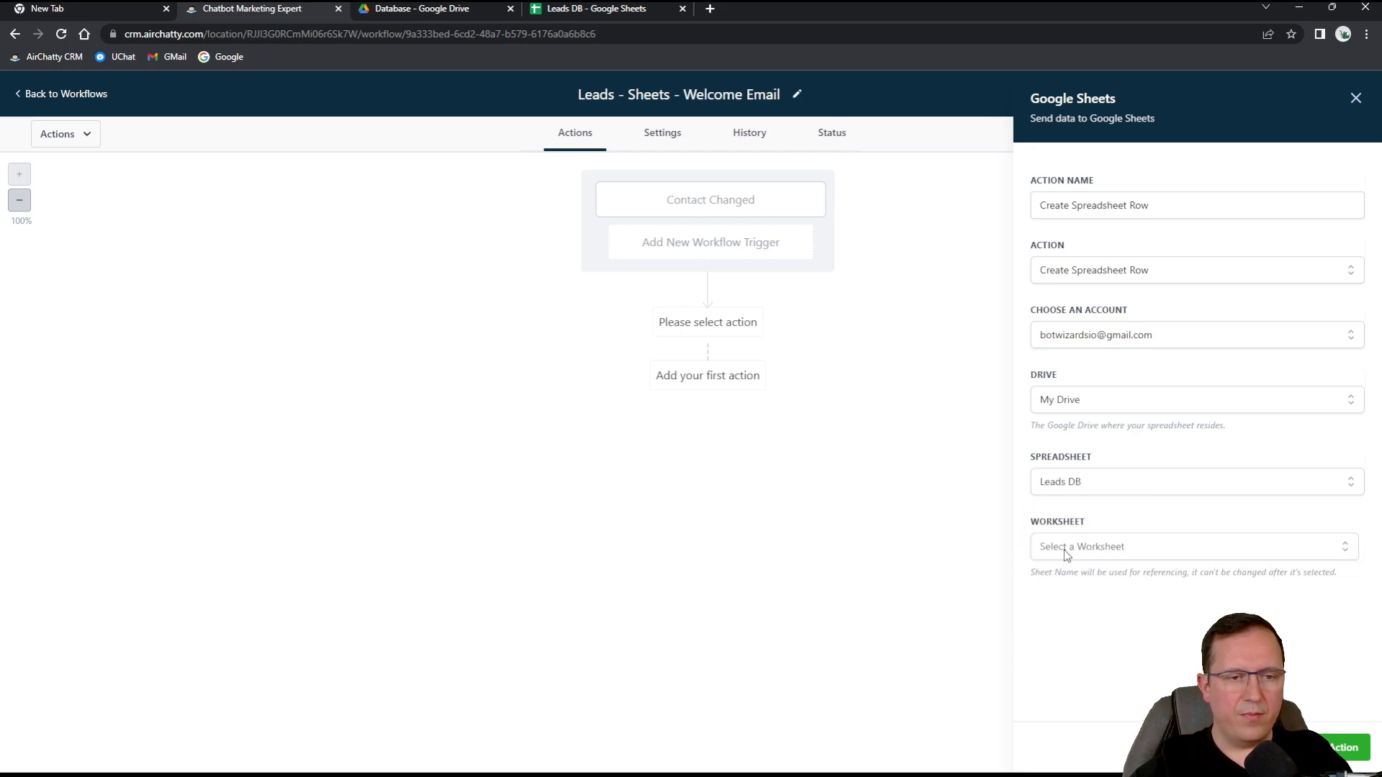
click(1068, 554)
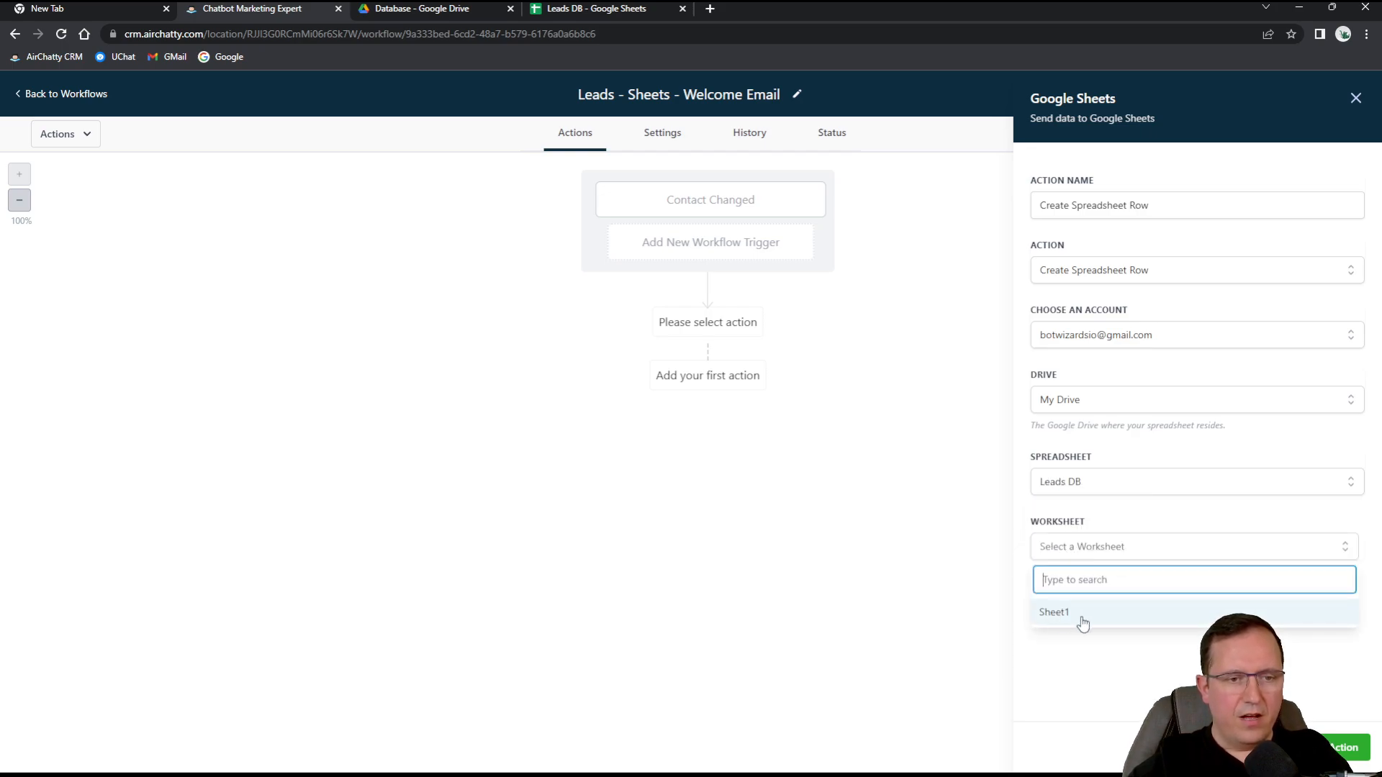
click(1052, 613)
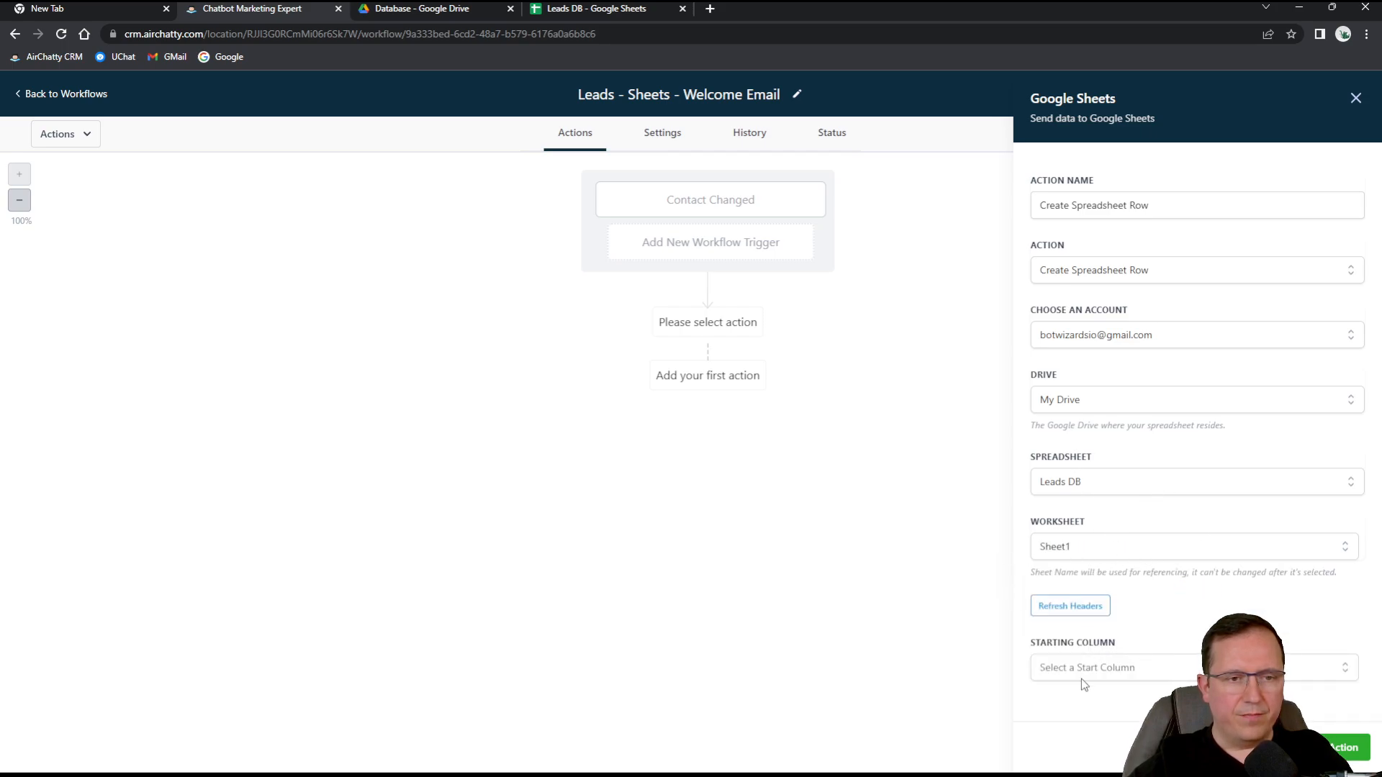
Set the starting column to Firstname (A).
click(1150, 667)
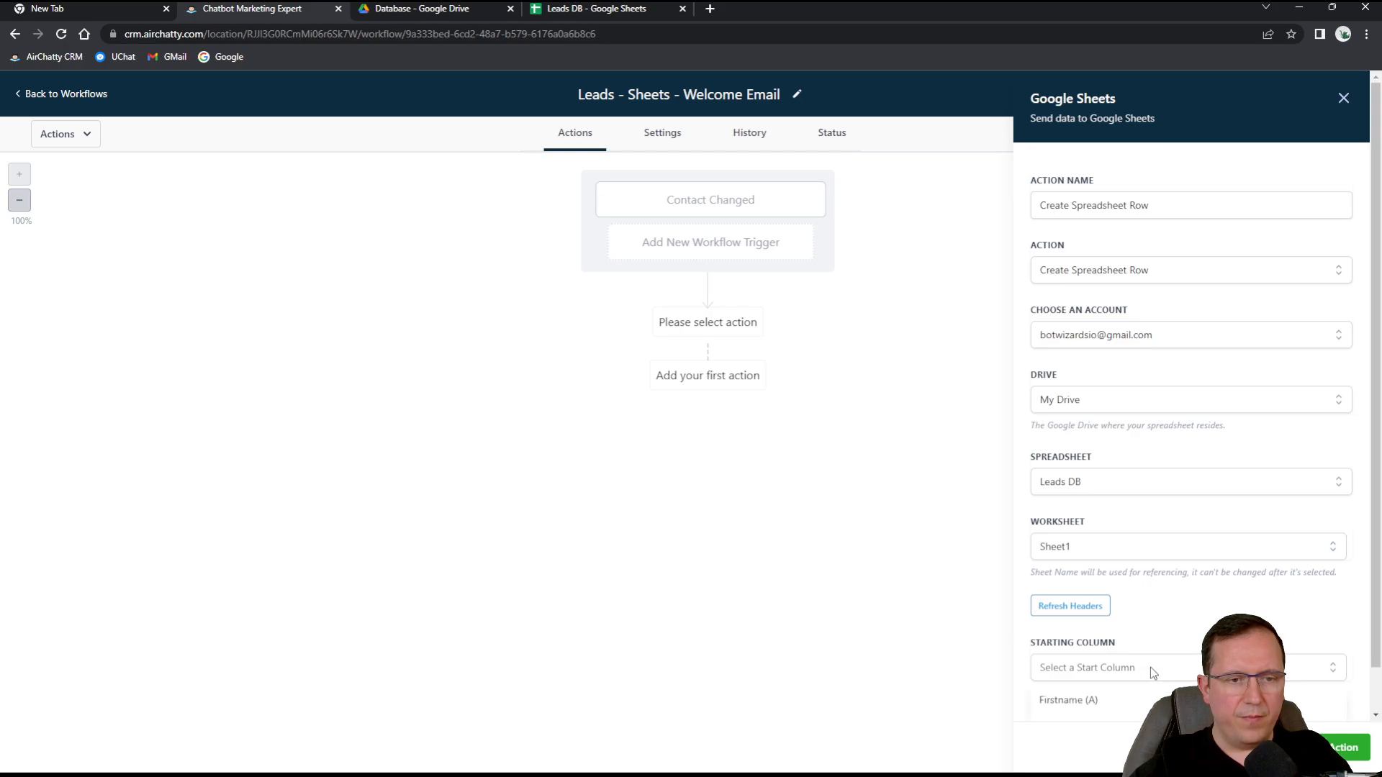
scroll(1156, 580, down, 1)
click(1084, 654)
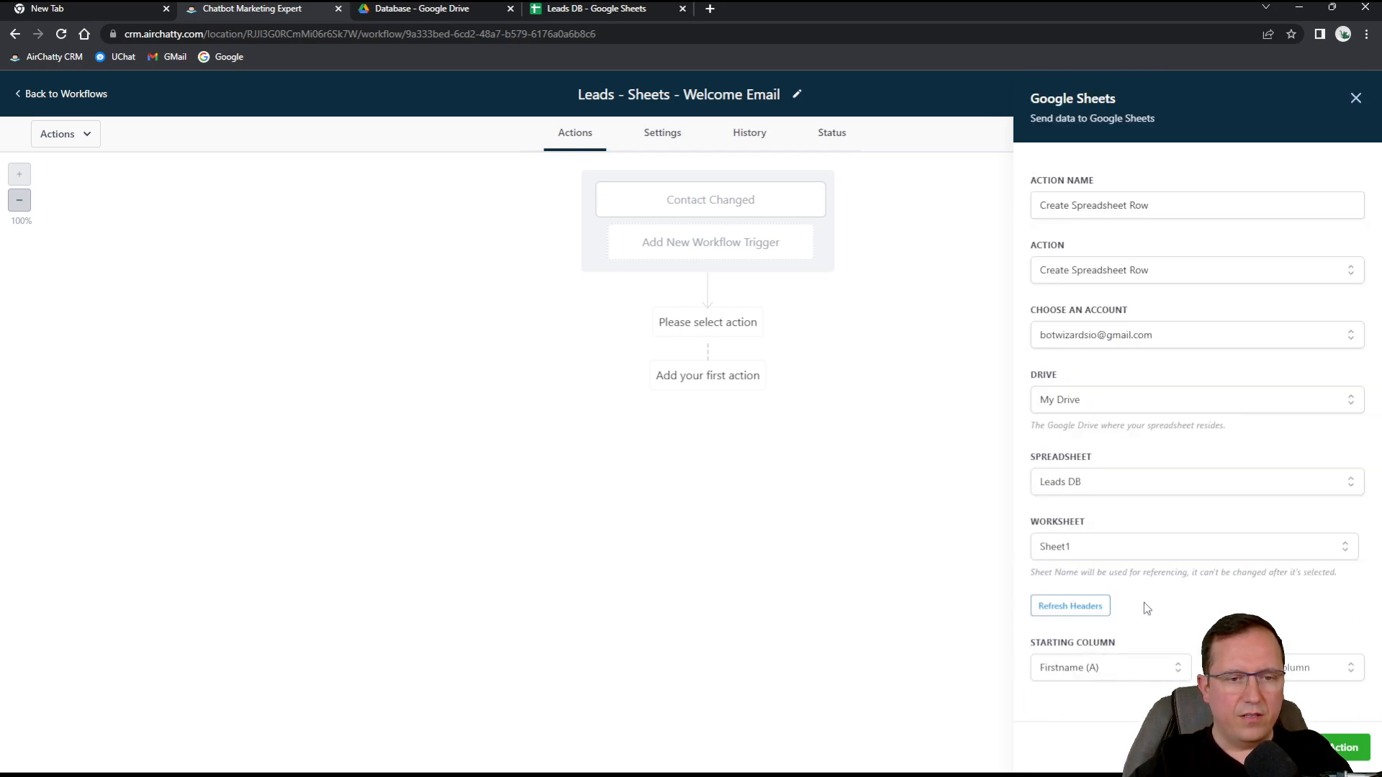
click(1285, 669)
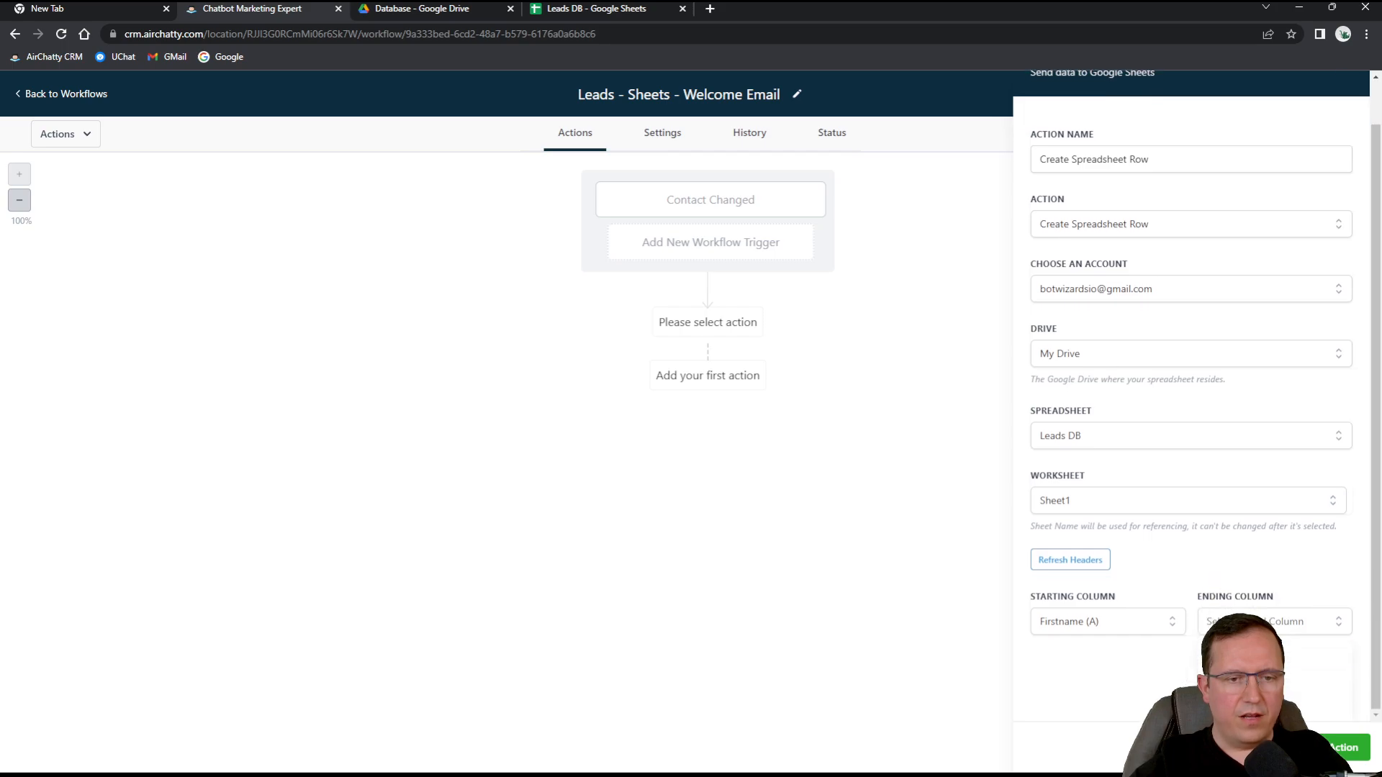
End the row at Email (C) and map Firstname and Lastname to the contact's first and last name.
click(1266, 705)
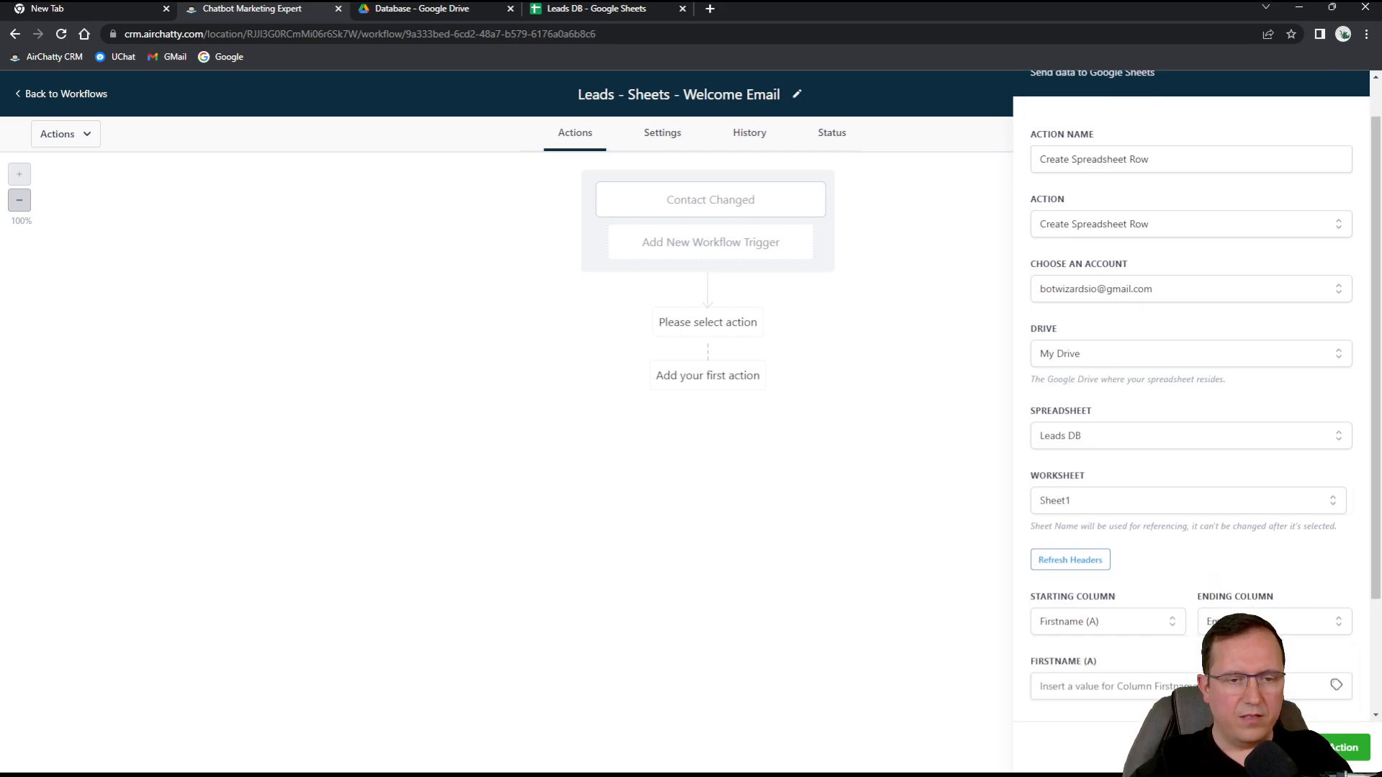
scroll(1188, 504, down, 2)
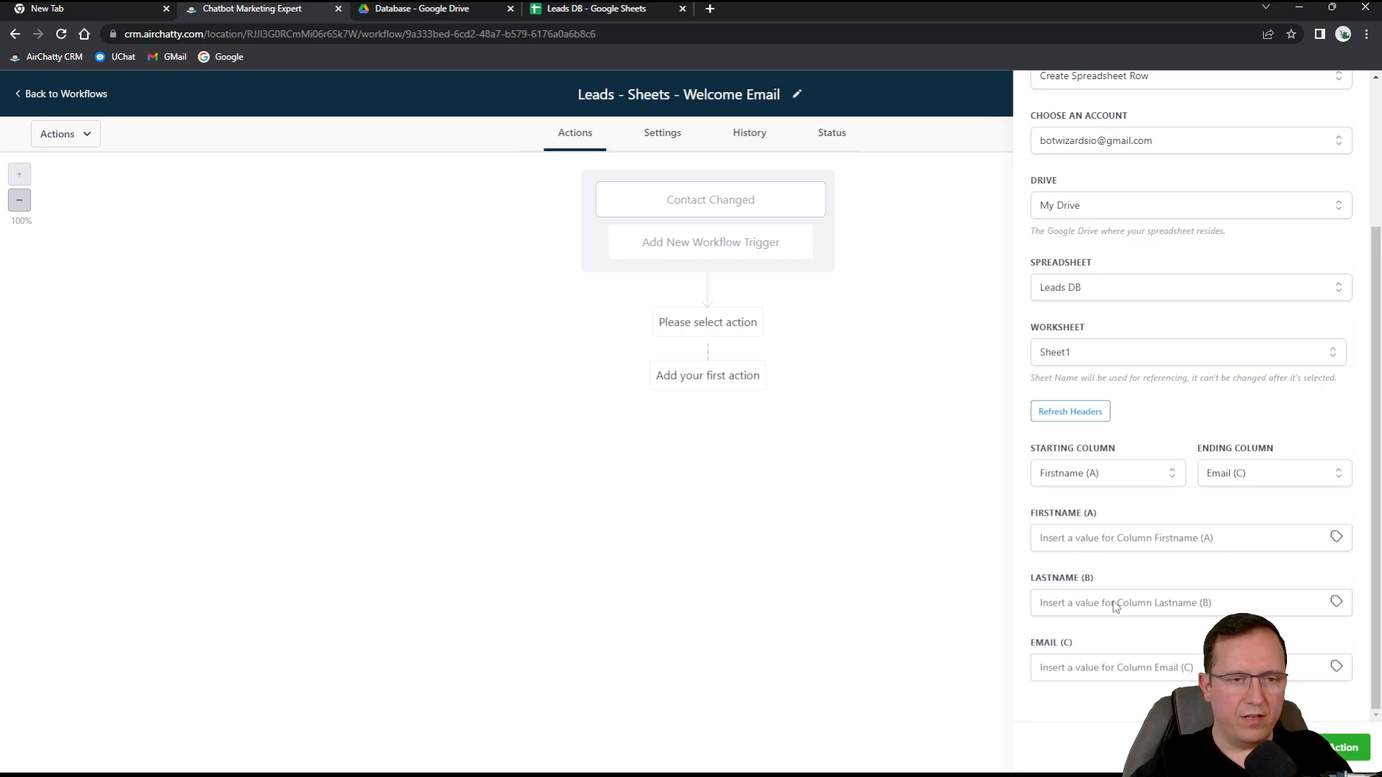
click(1335, 537)
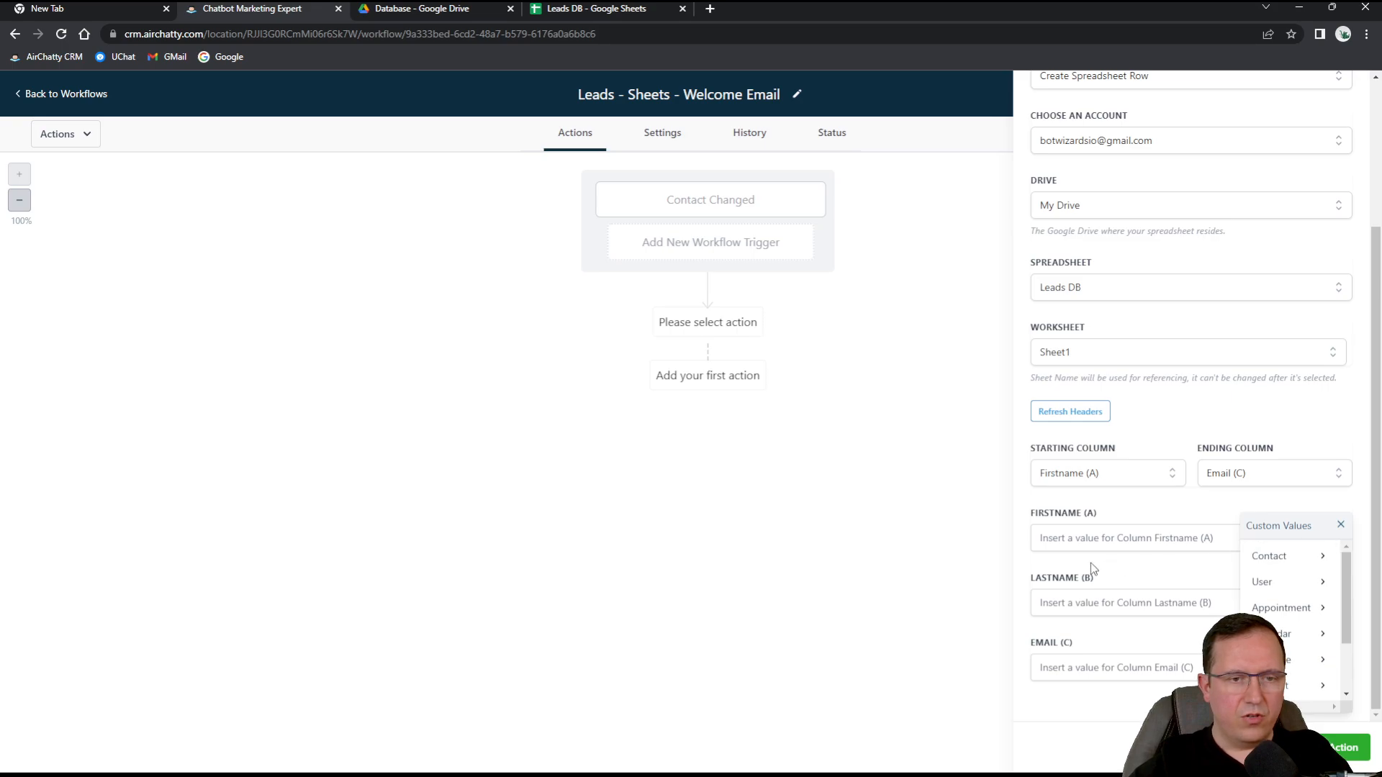
click(1278, 561)
click(1235, 580)
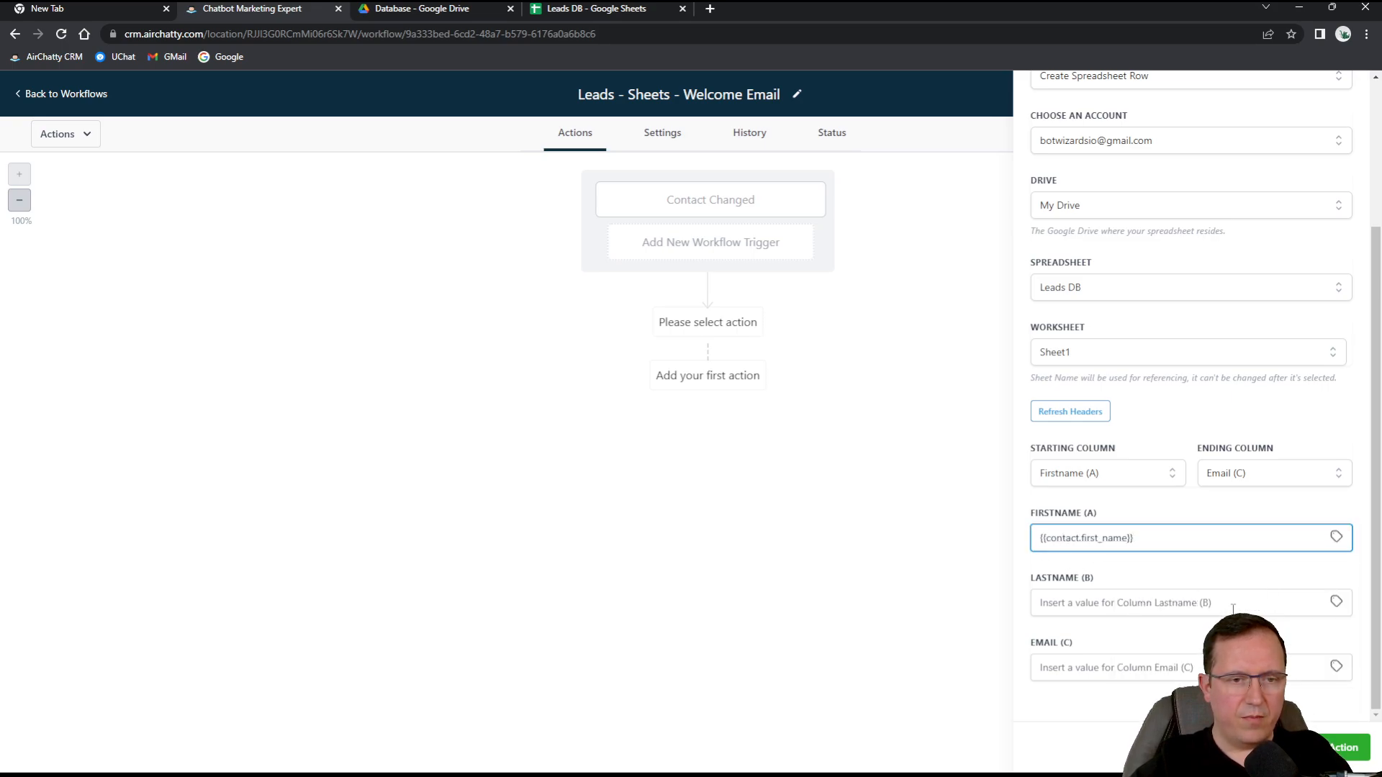
click(1336, 603)
click(1276, 626)
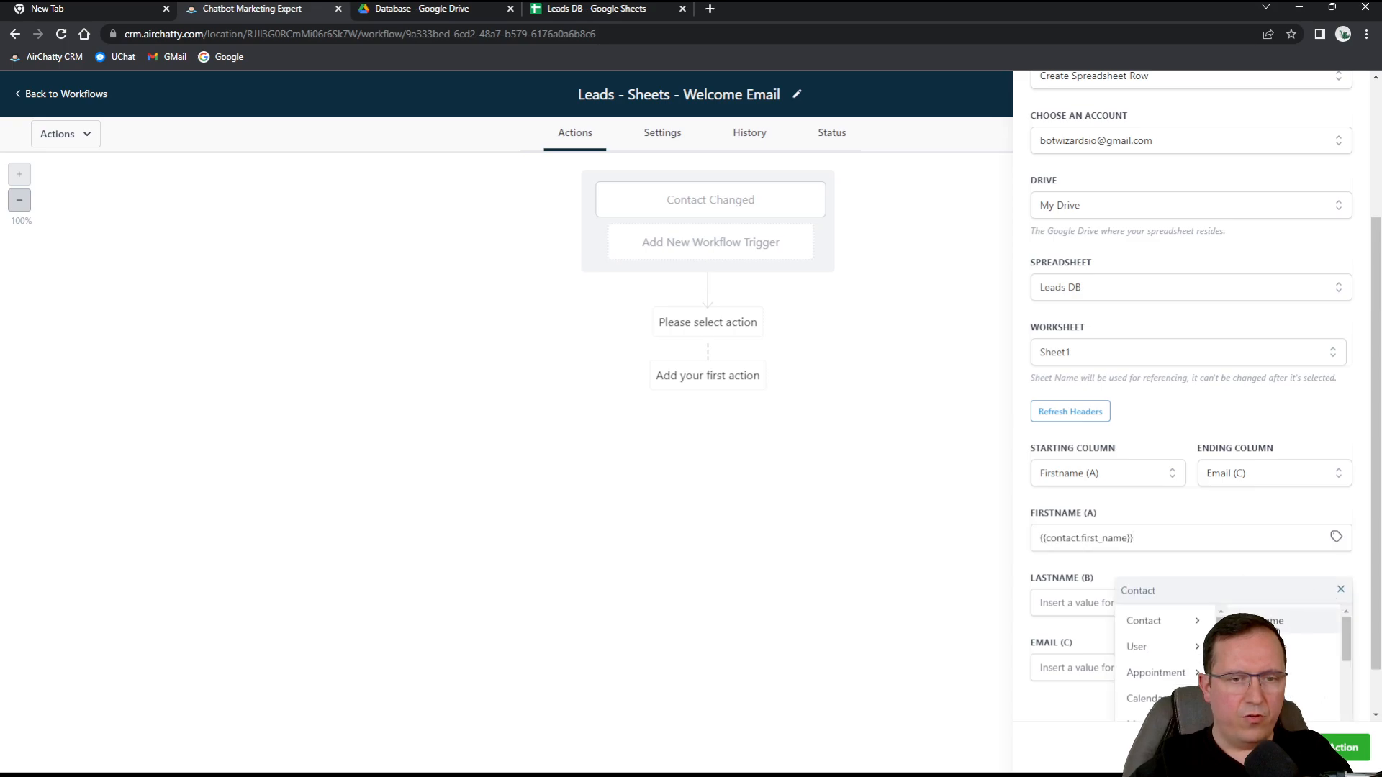
click(1252, 672)
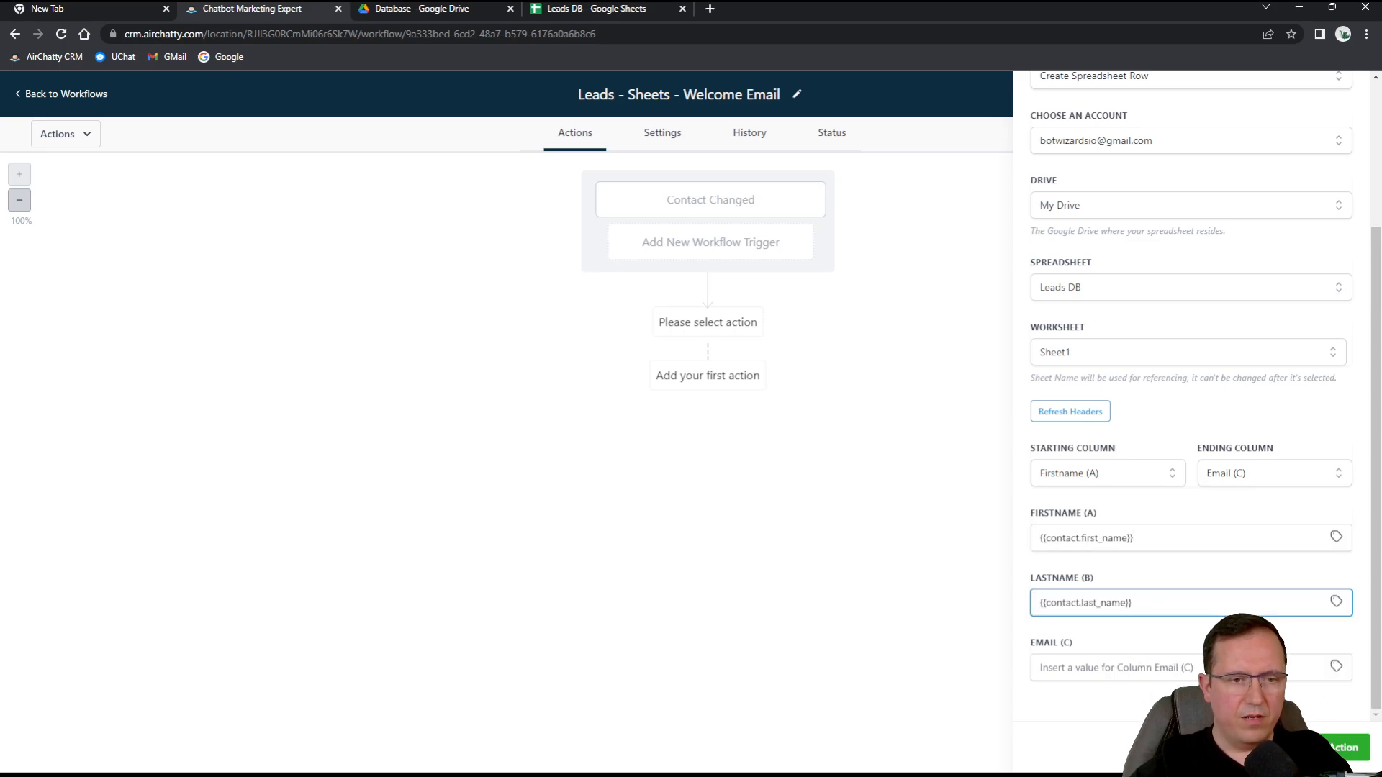
Map the Email column to the contact's email and save the action.
click(1337, 668)
click(1287, 688)
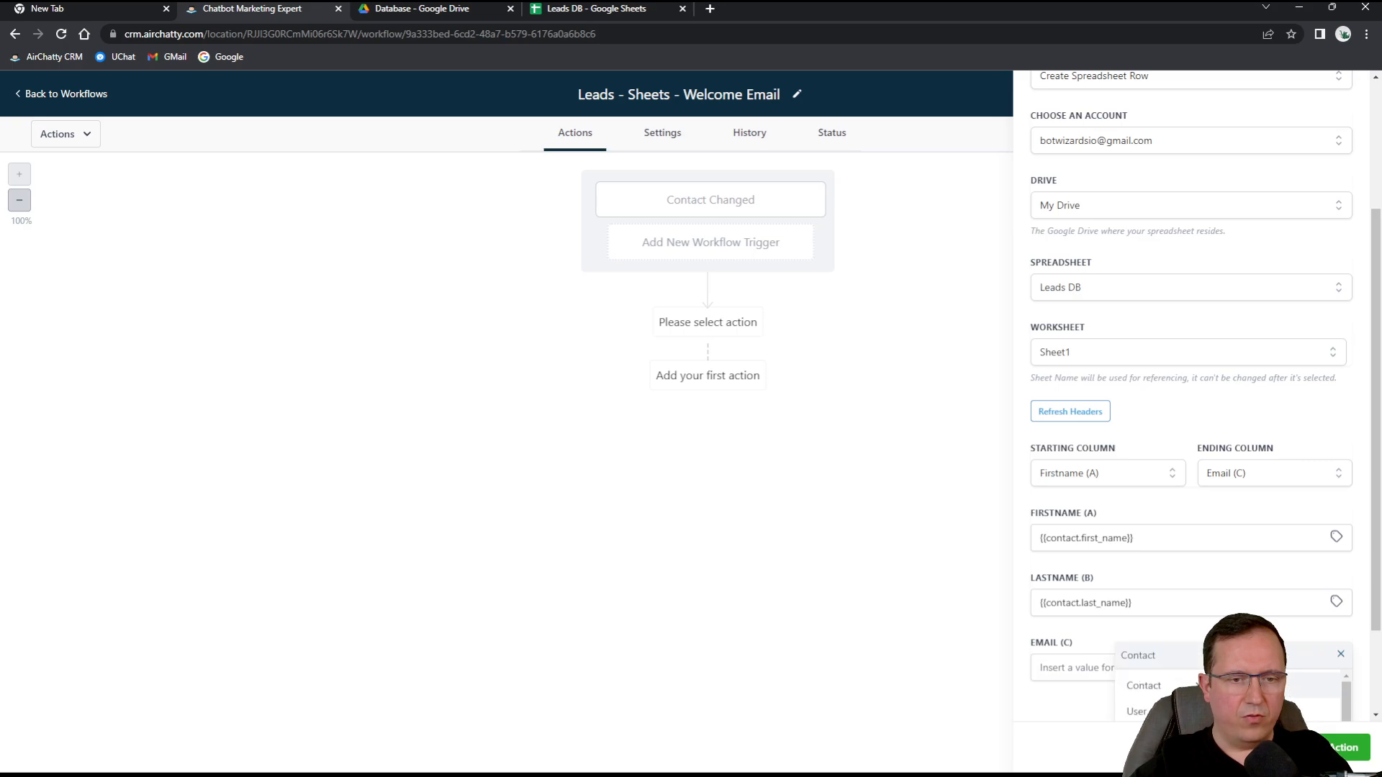
click(1253, 690)
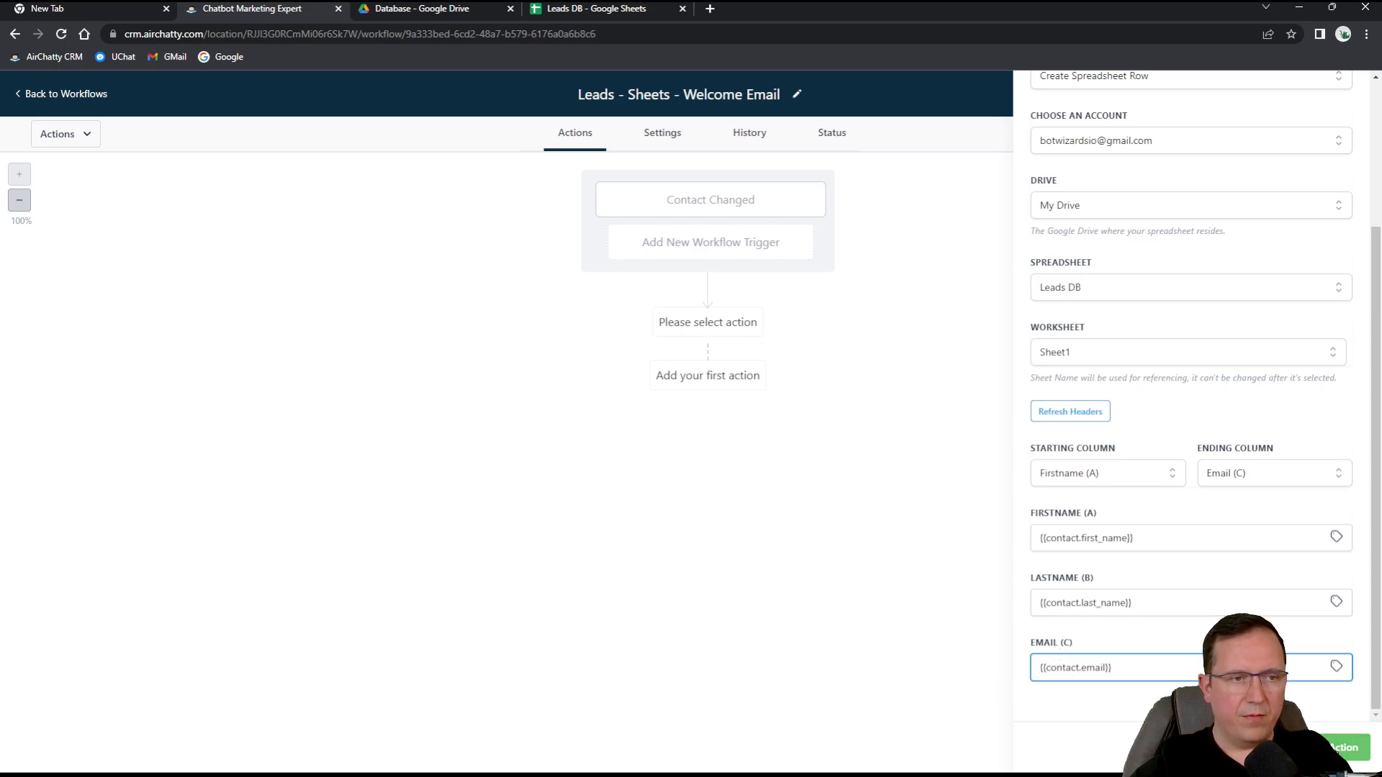
click(1343, 747)
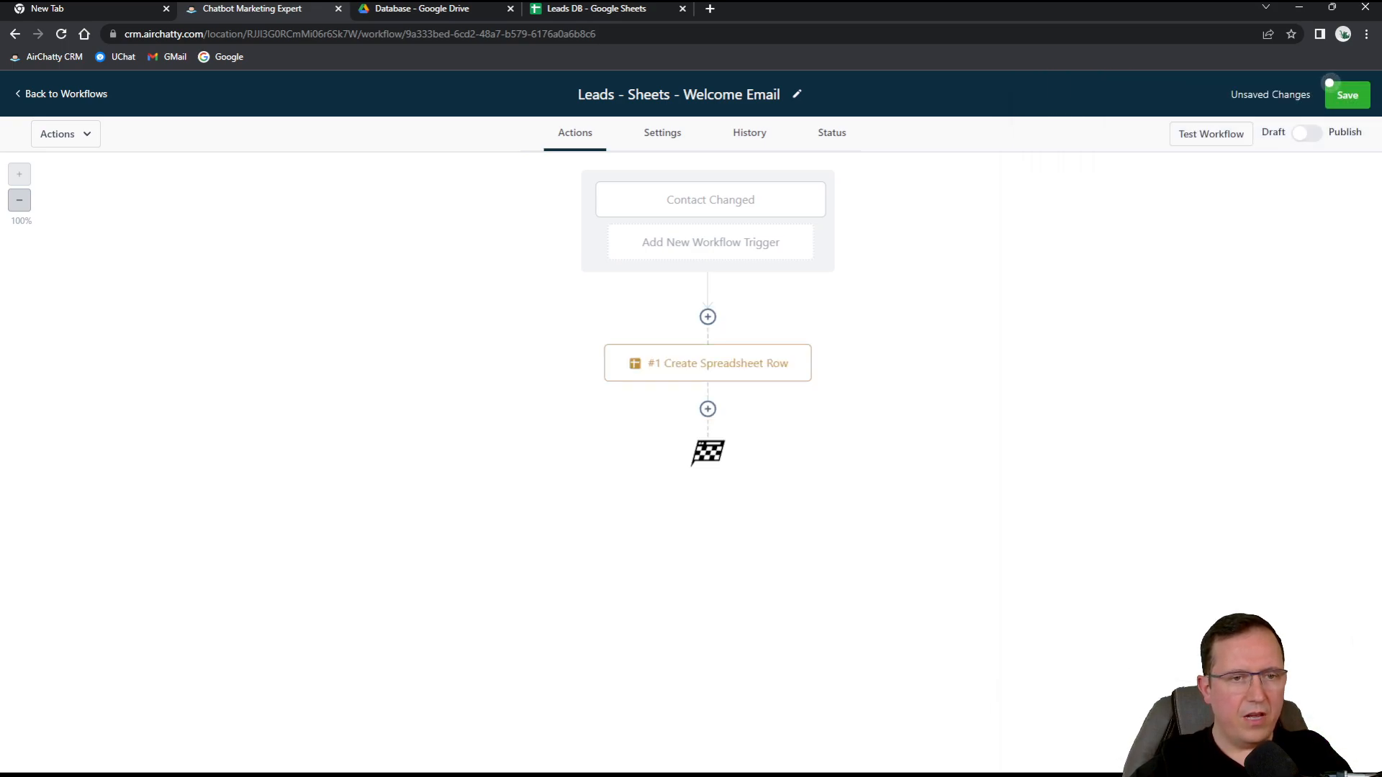
Add a Wait step with a 2-minute Time Delay after the spreadsheet step and save it.
click(708, 409)
scroll(1183, 555, down, 1)
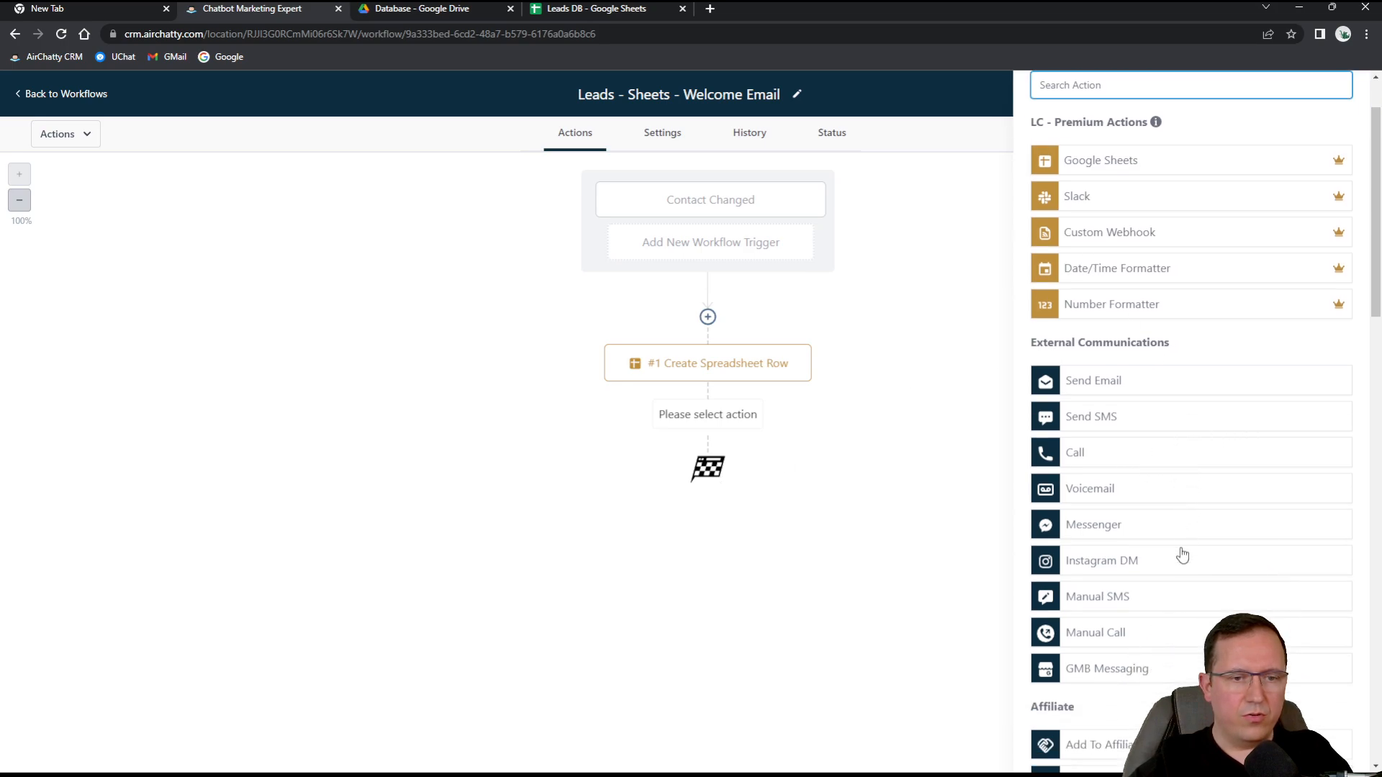
scroll(1183, 555, down, 12)
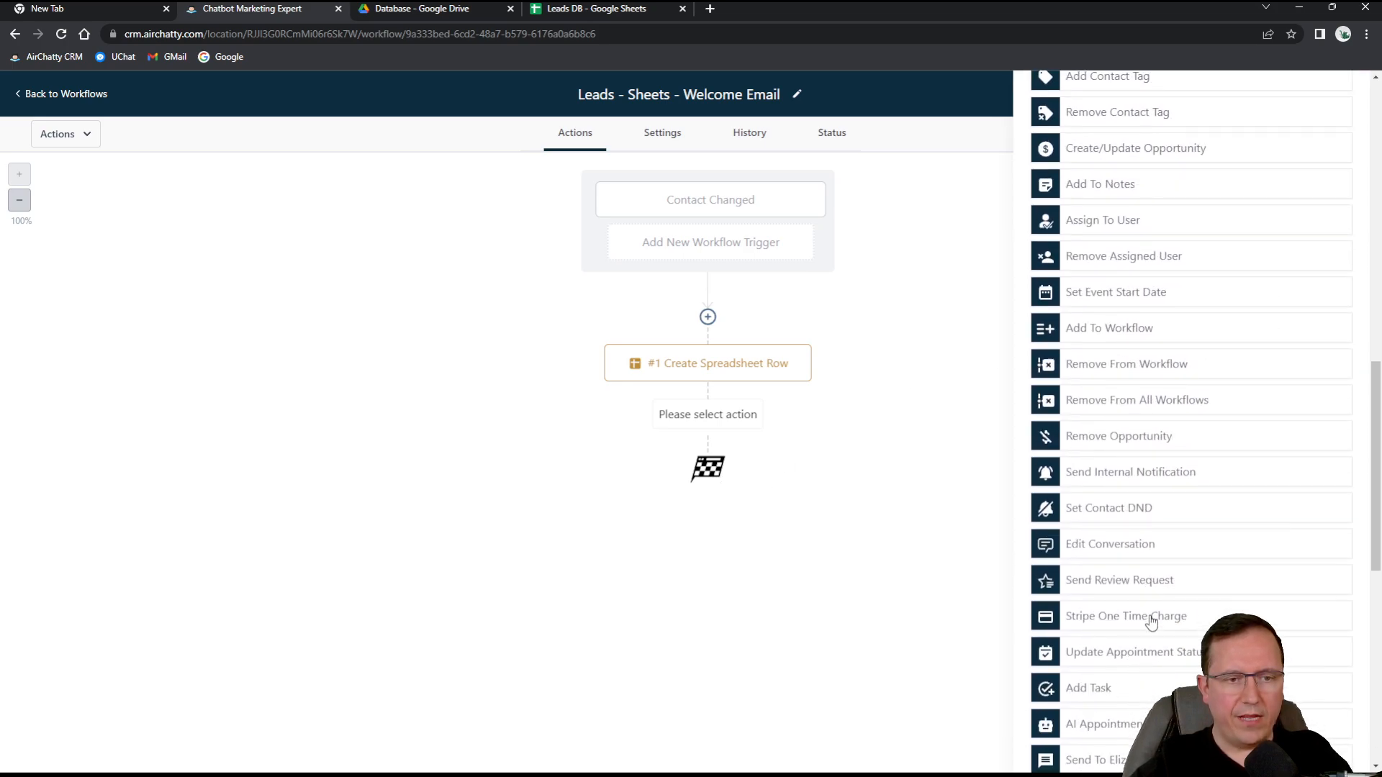
scroll(1152, 620, down, 9)
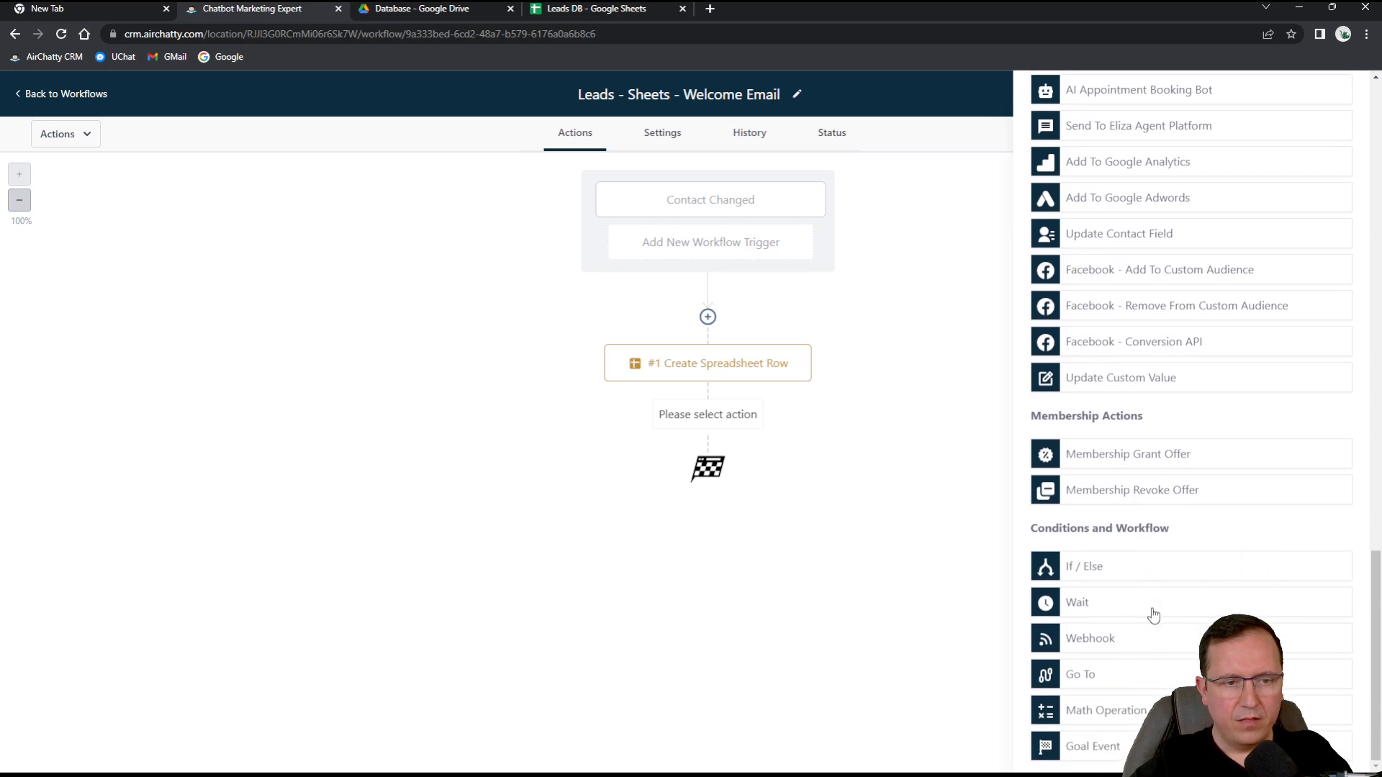
click(1078, 603)
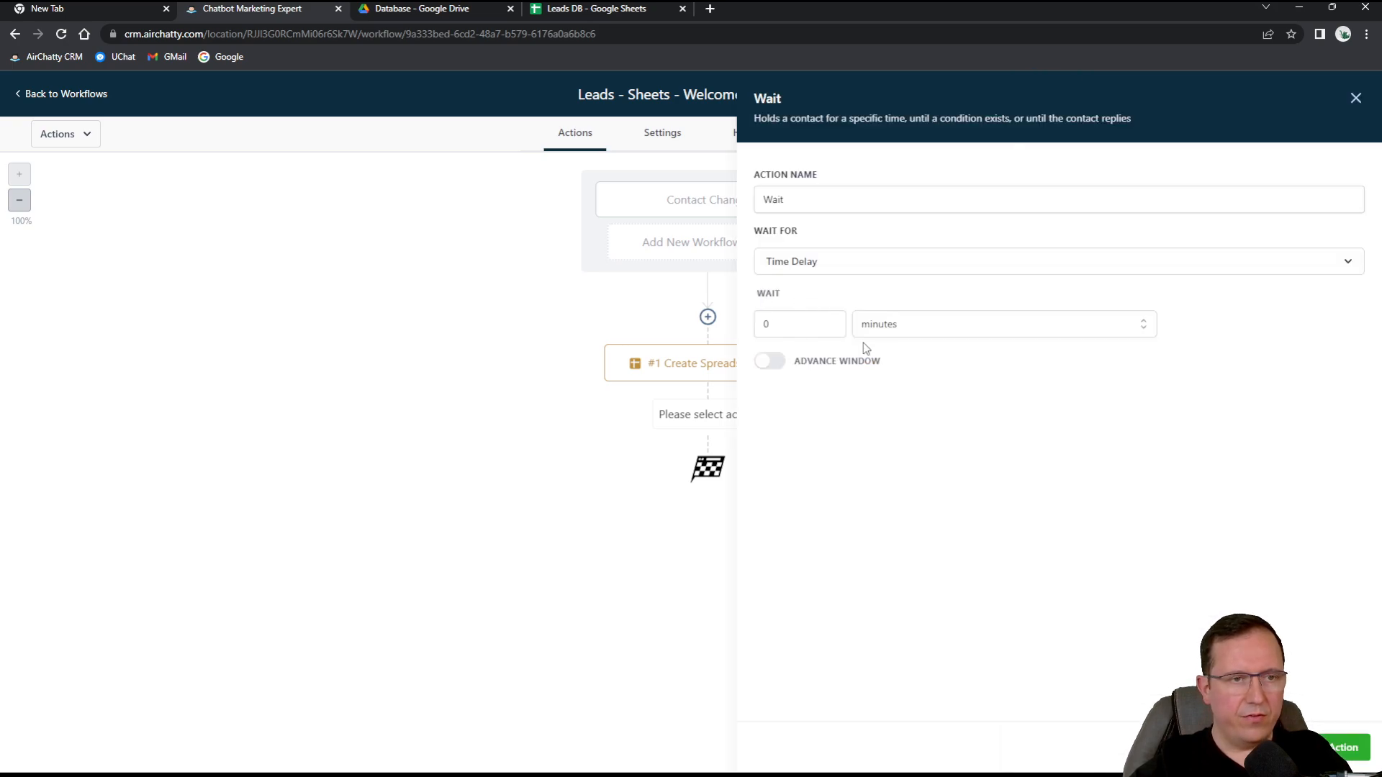
double_click(784, 325)
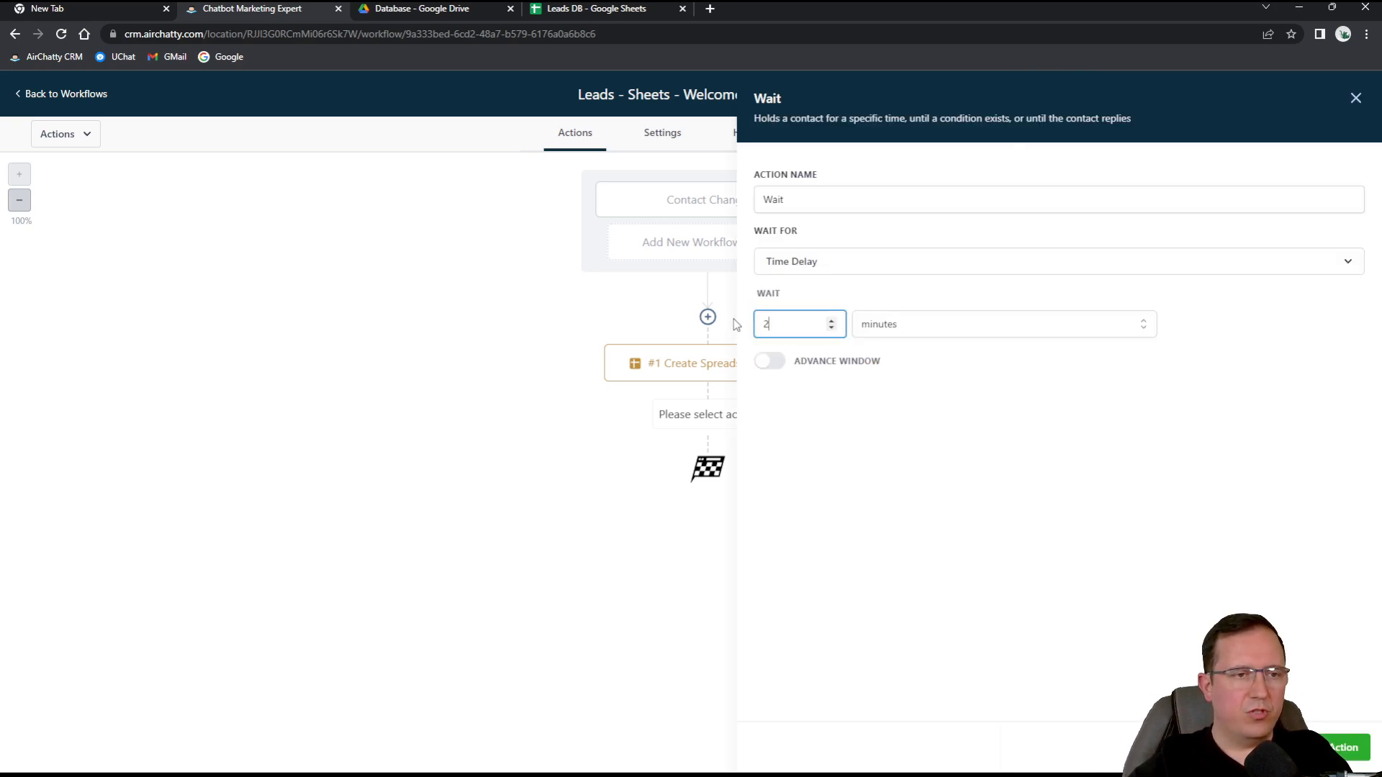
click(1025, 520)
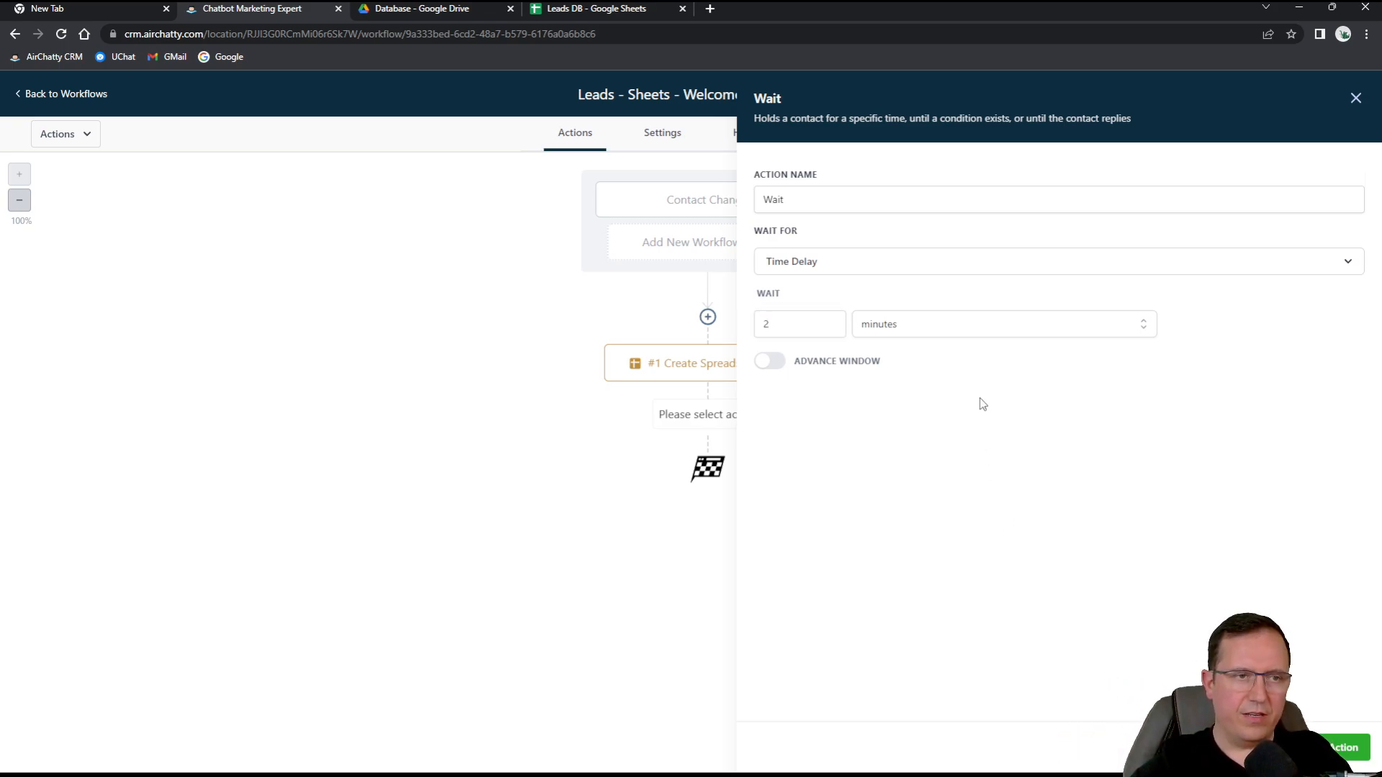
click(812, 262)
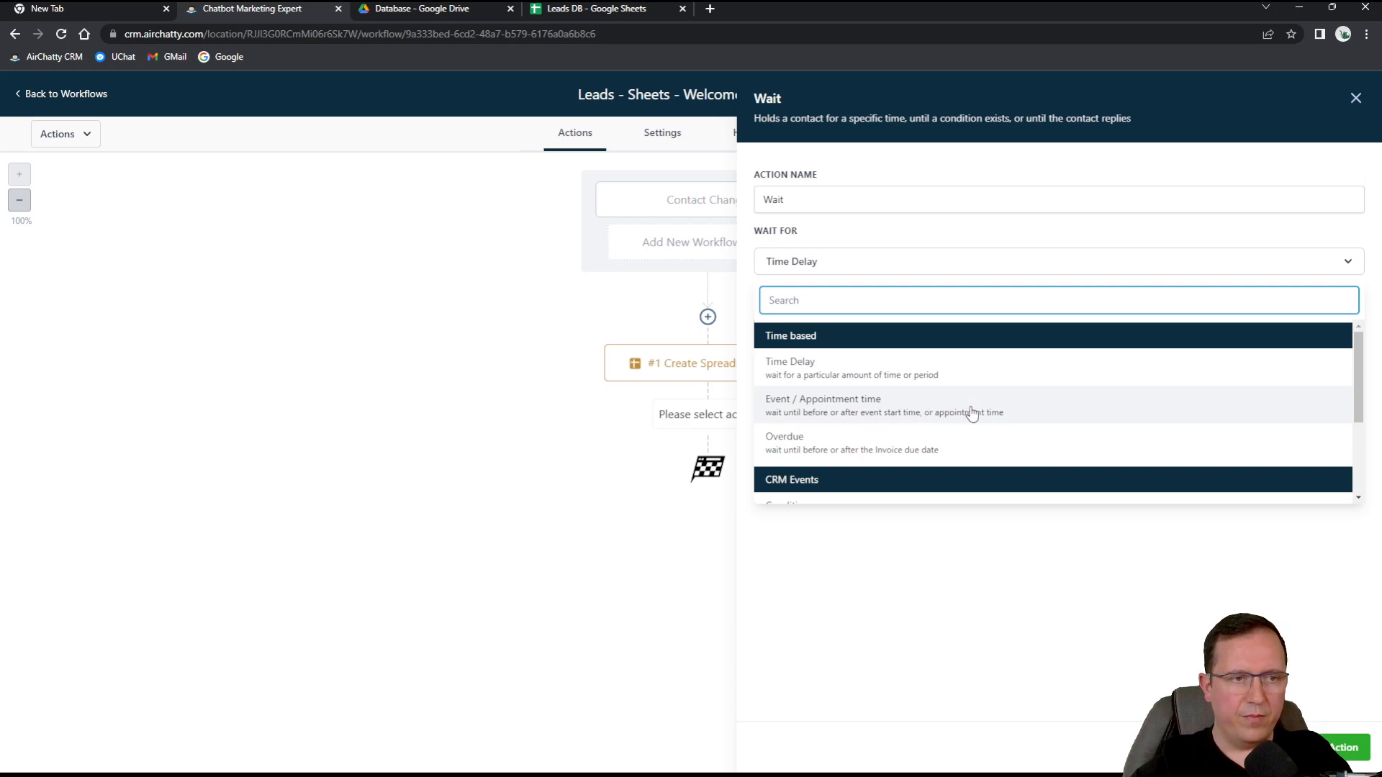
scroll(871, 443, down, 2)
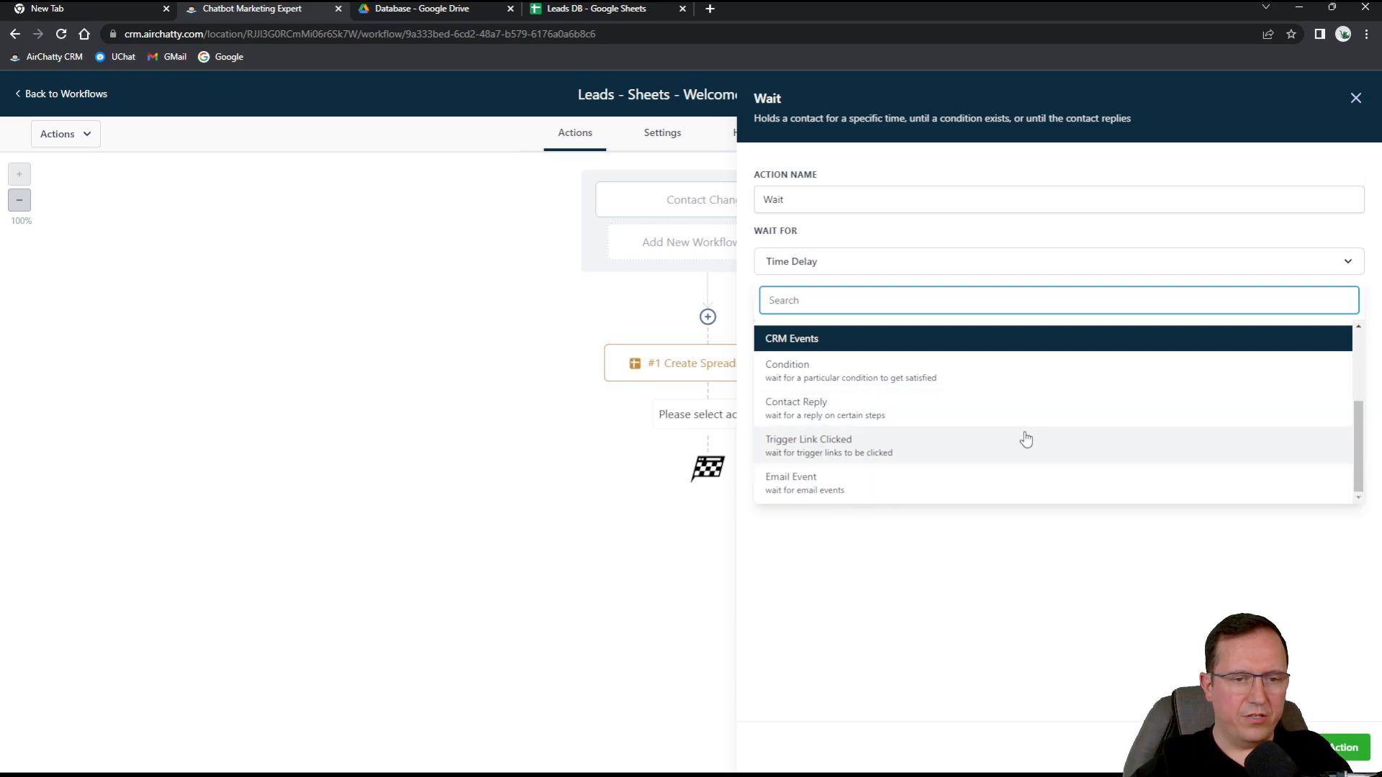
click(1139, 686)
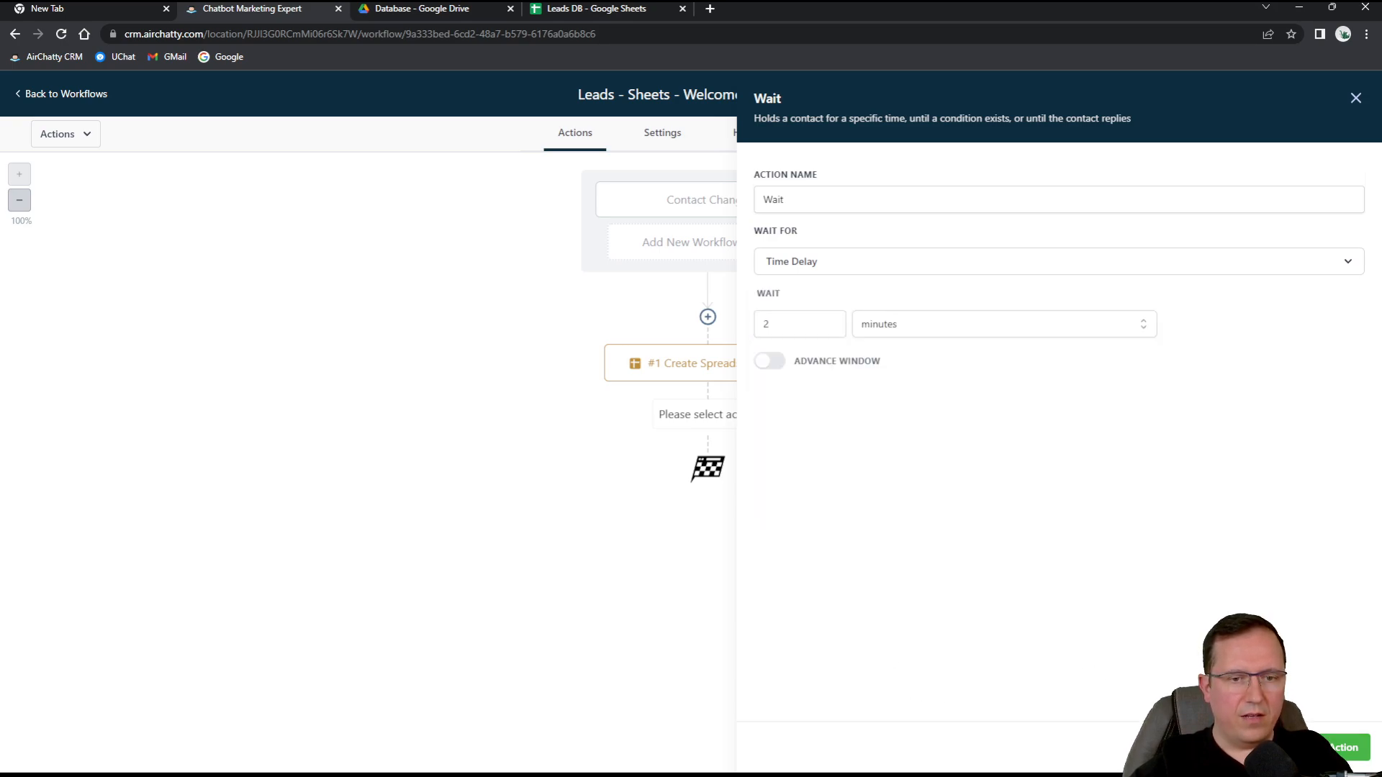
click(1350, 747)
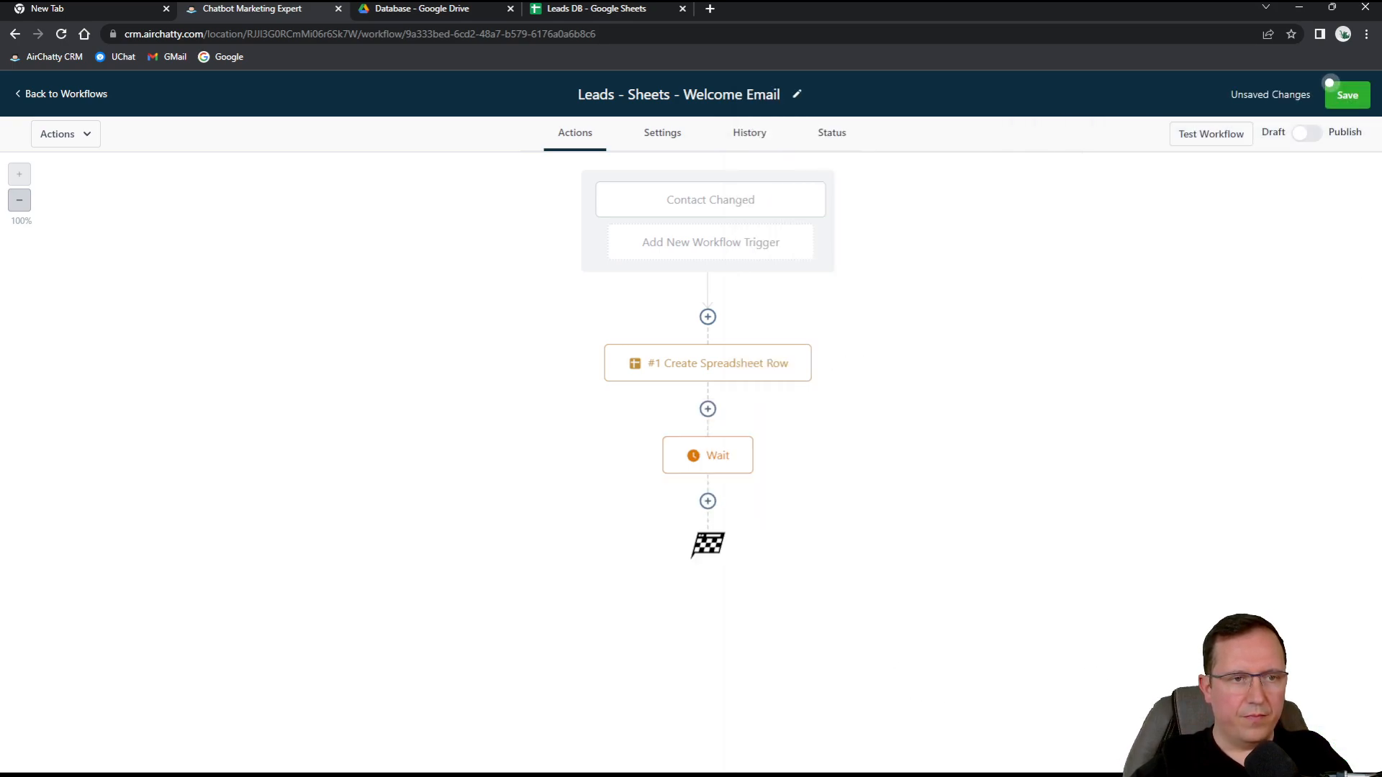
Add a Send Email step after the Wait step.
click(709, 502)
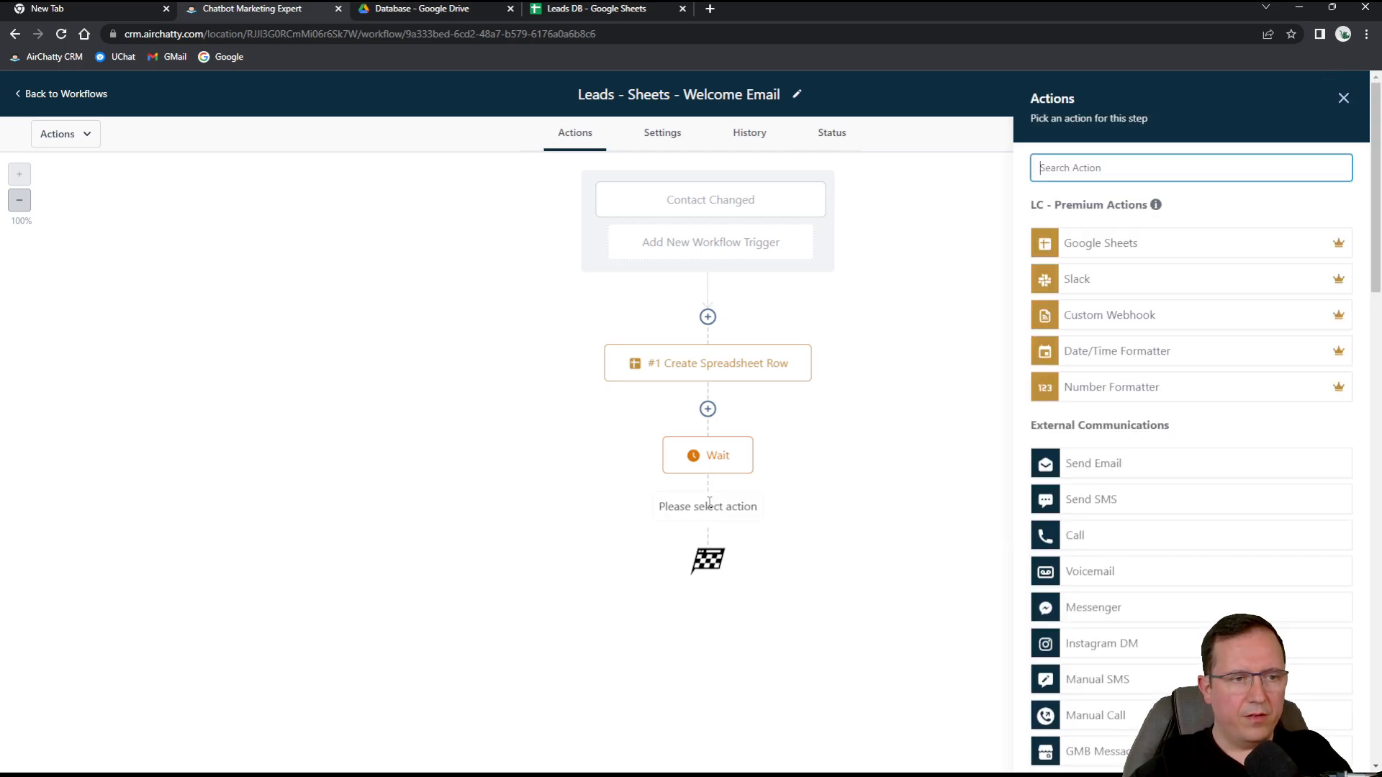
scroll(1152, 436, down, 1)
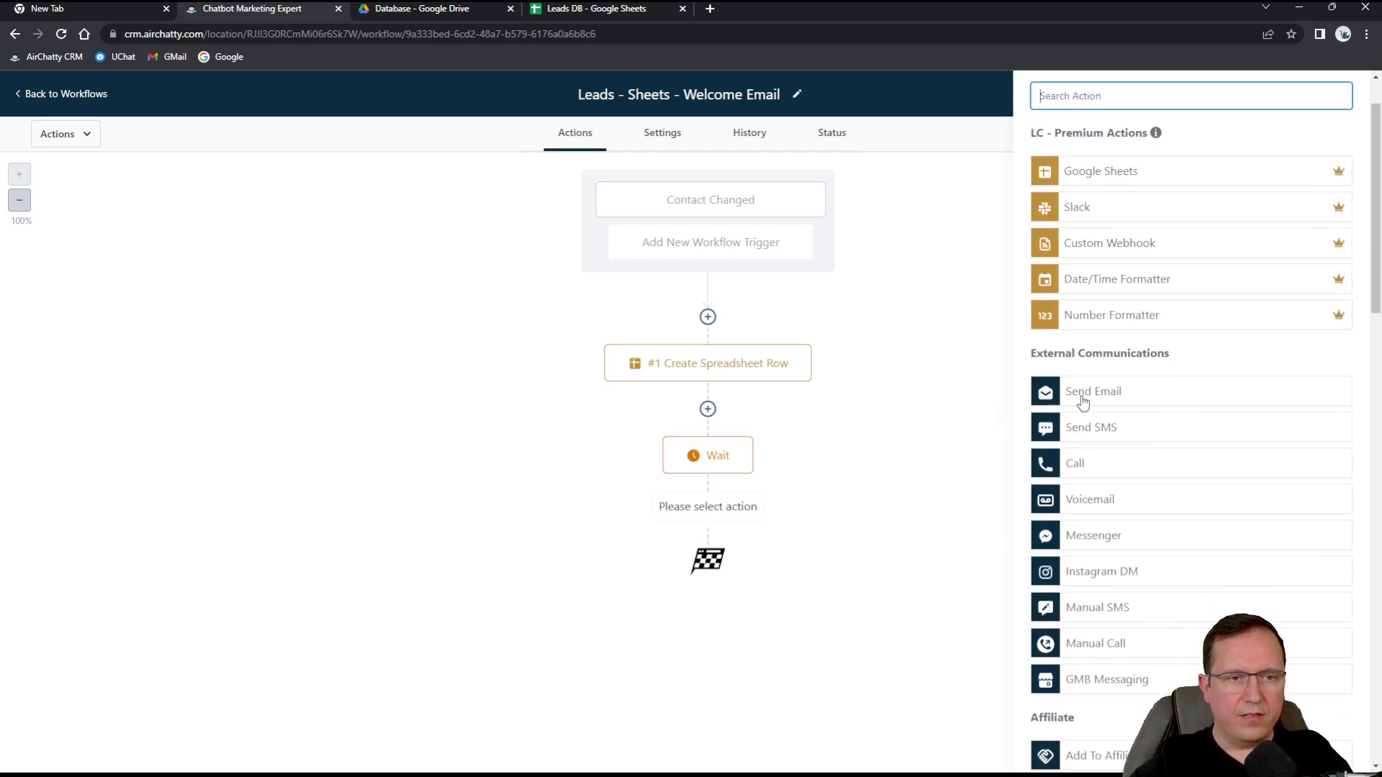
click(1080, 401)
click(1101, 221)
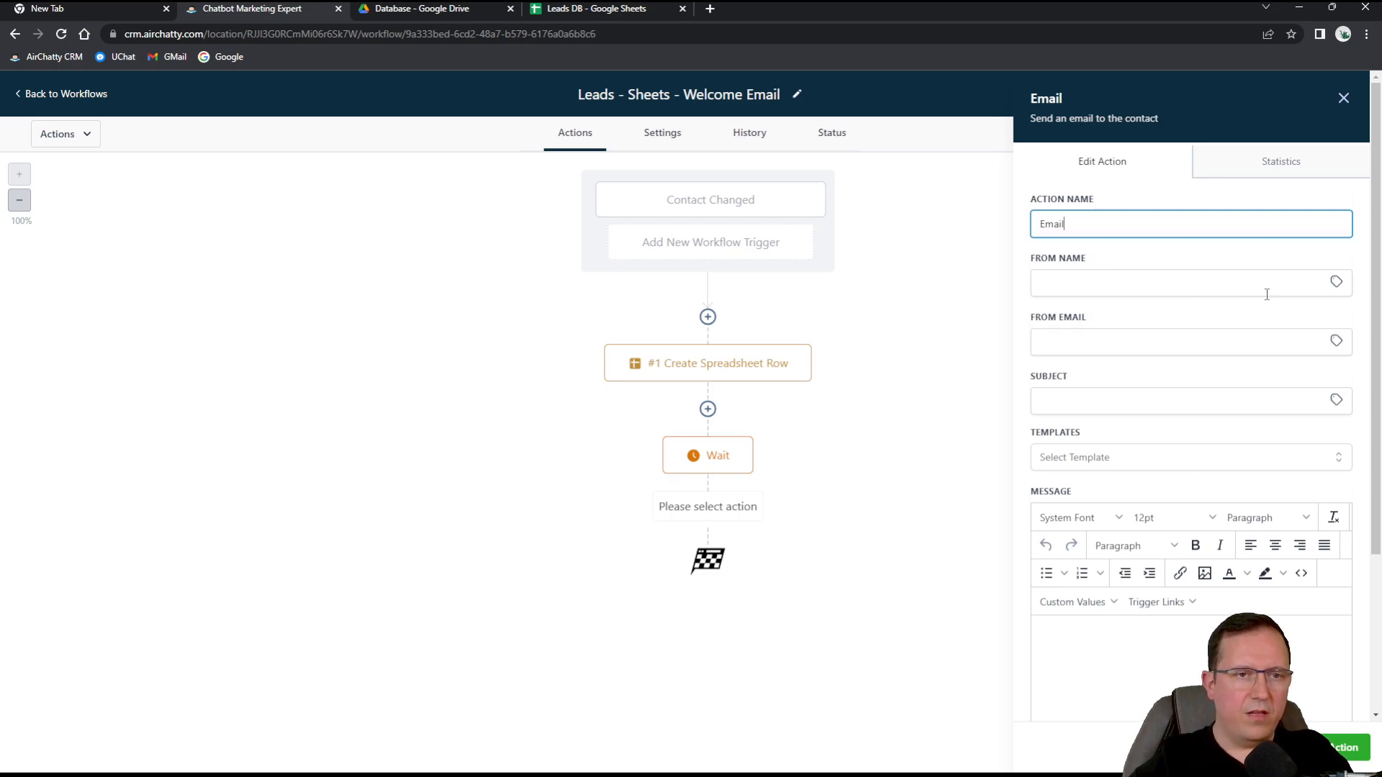
Fill in the sender's name and the sender email address.
click(1189, 280)
text(Alex Jax)
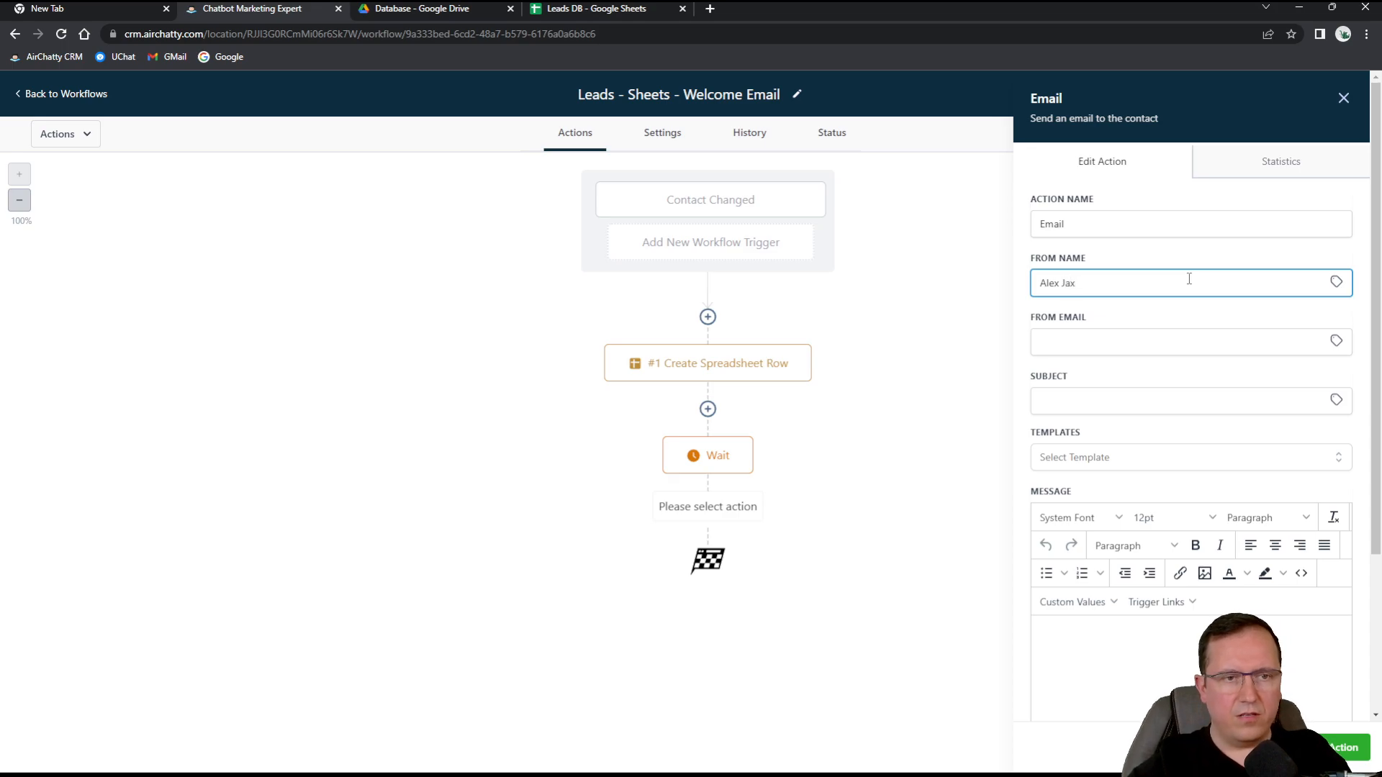
click(1097, 341)
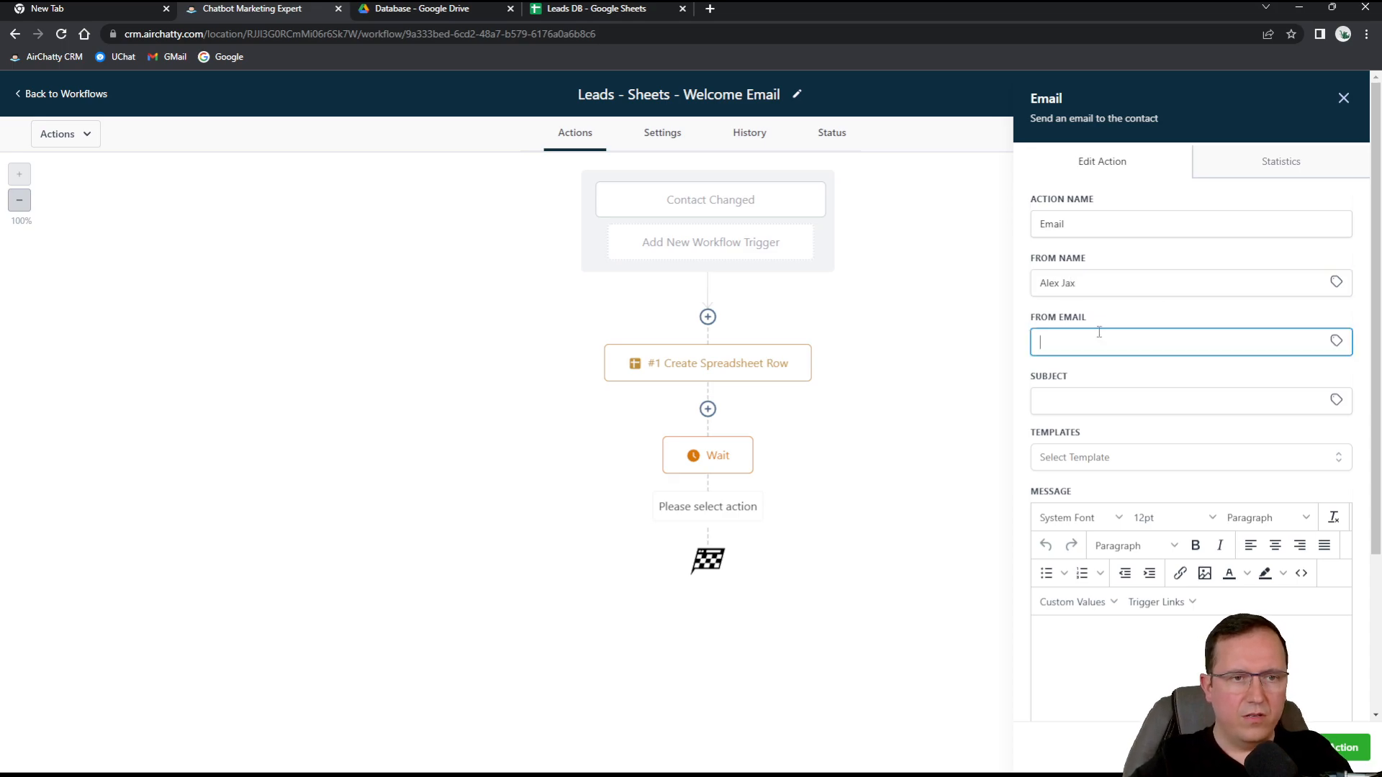
click(1335, 343)
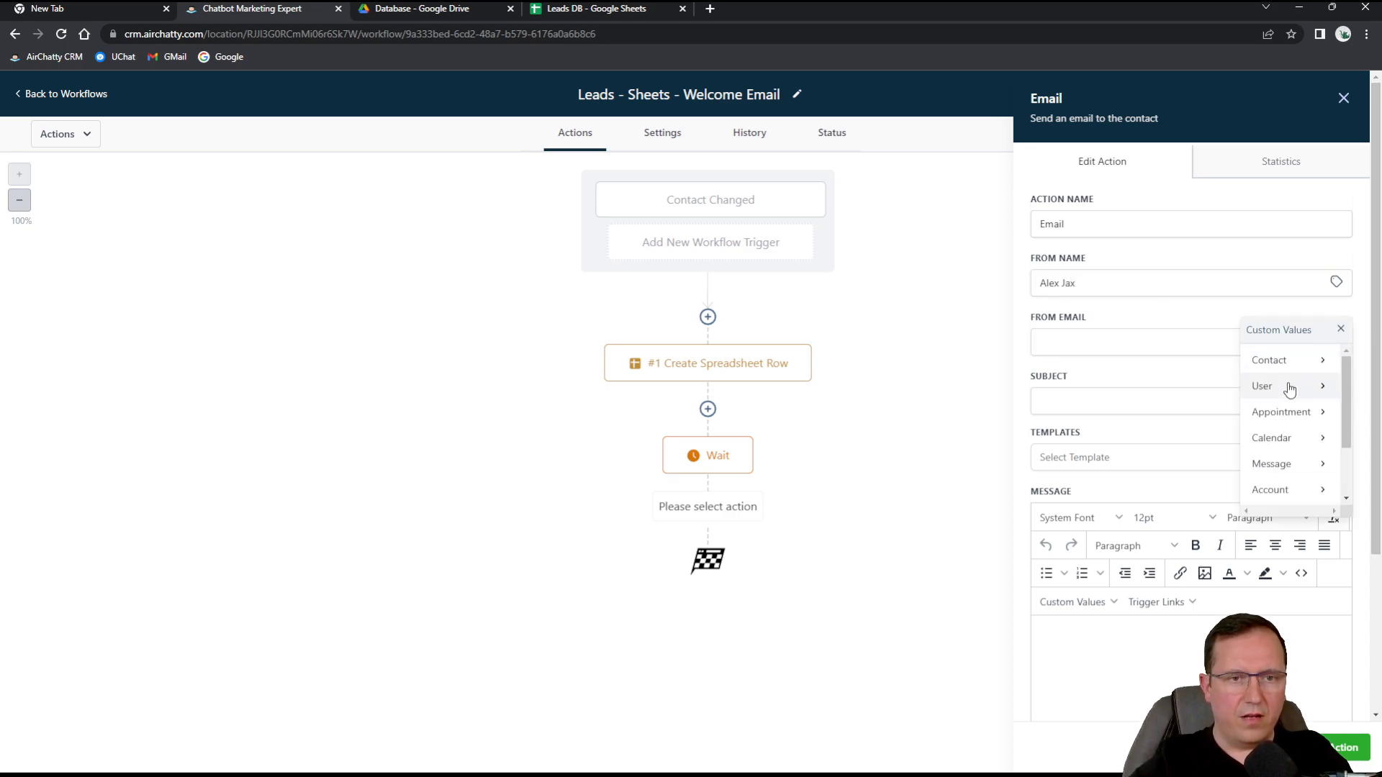
click(1289, 389)
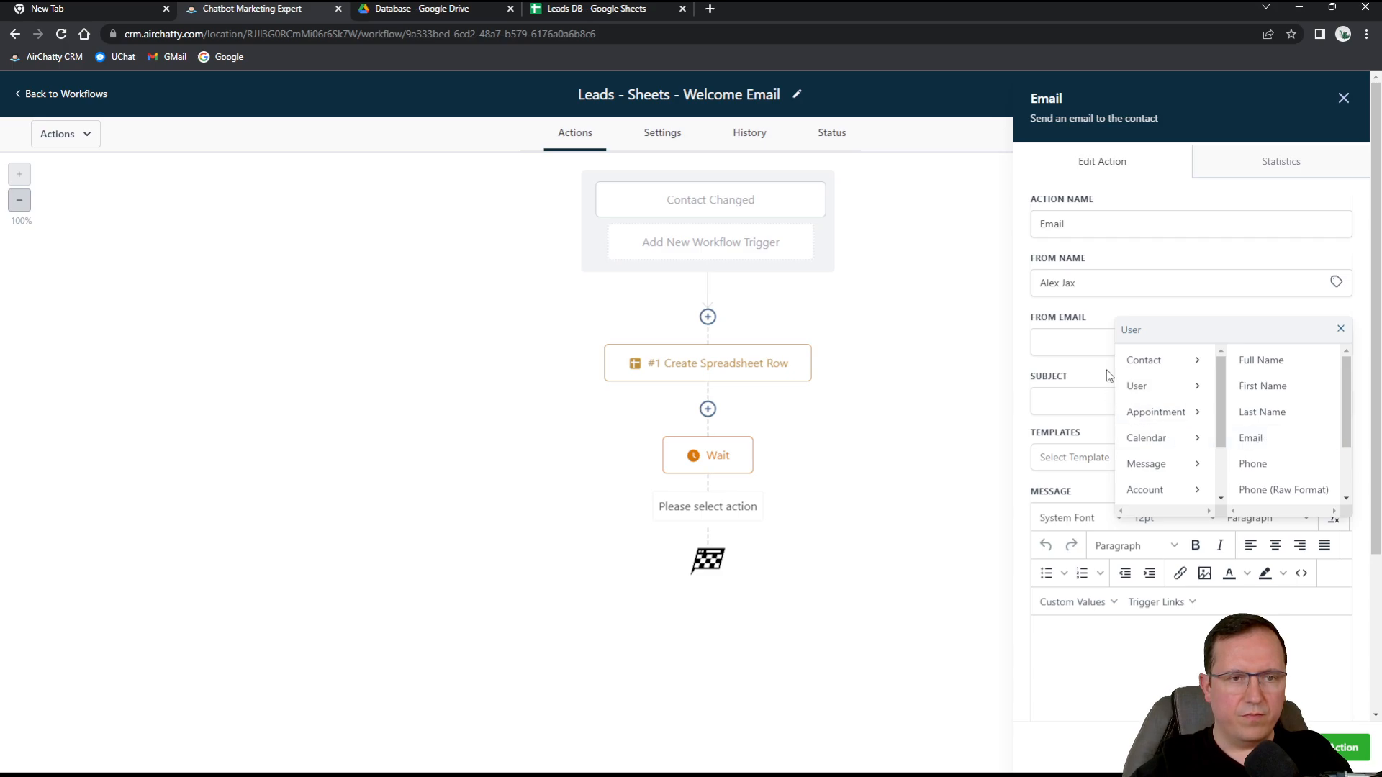
click(1086, 339)
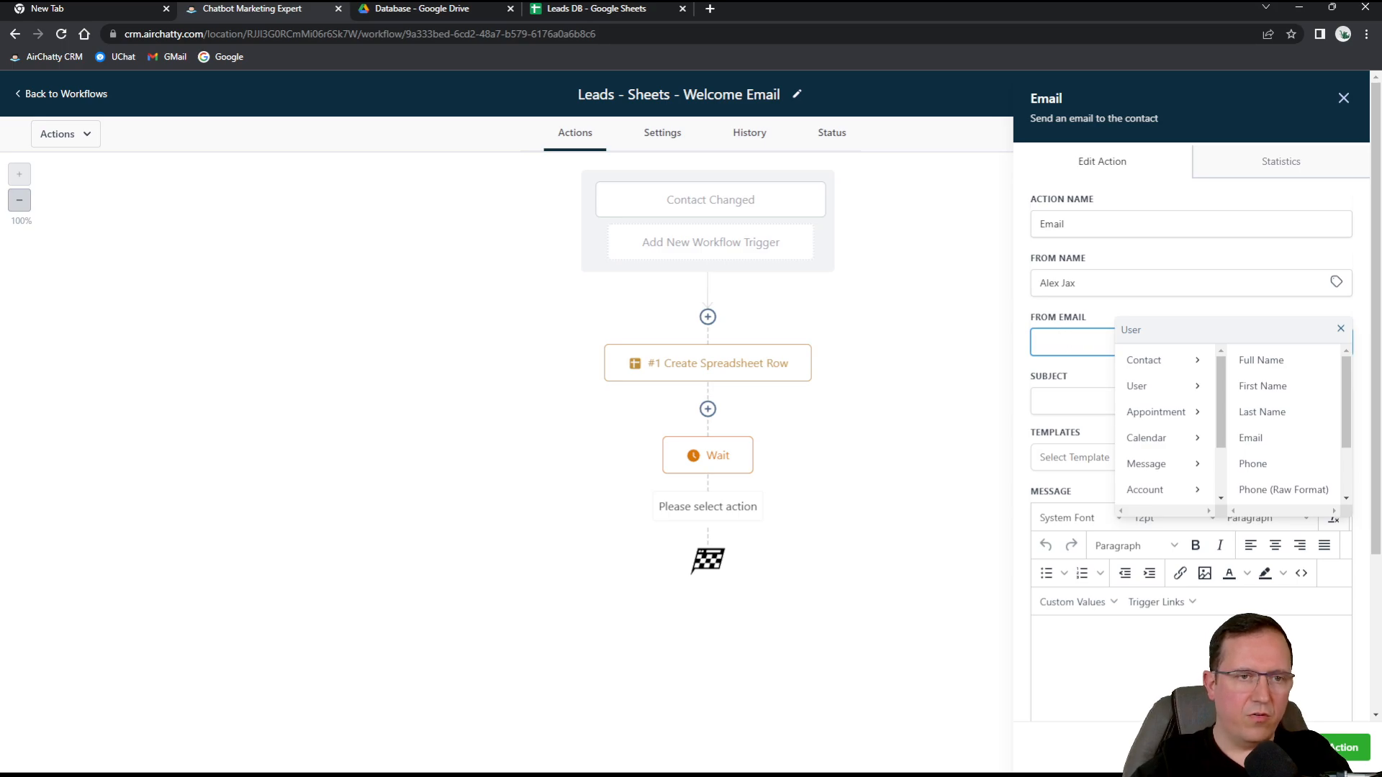
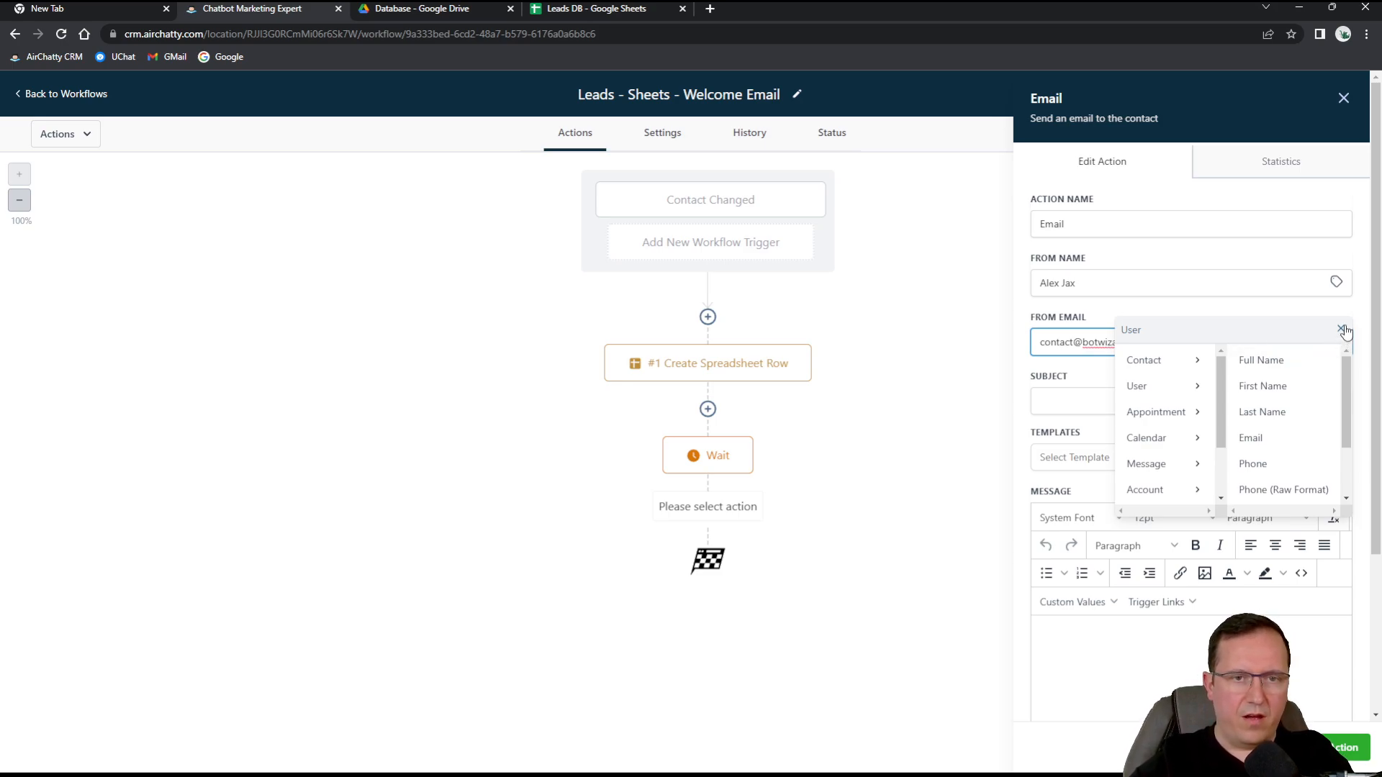
click(1342, 331)
Set the email template to None and enter the subject 'Welcome to the tribe!'.
click(1088, 414)
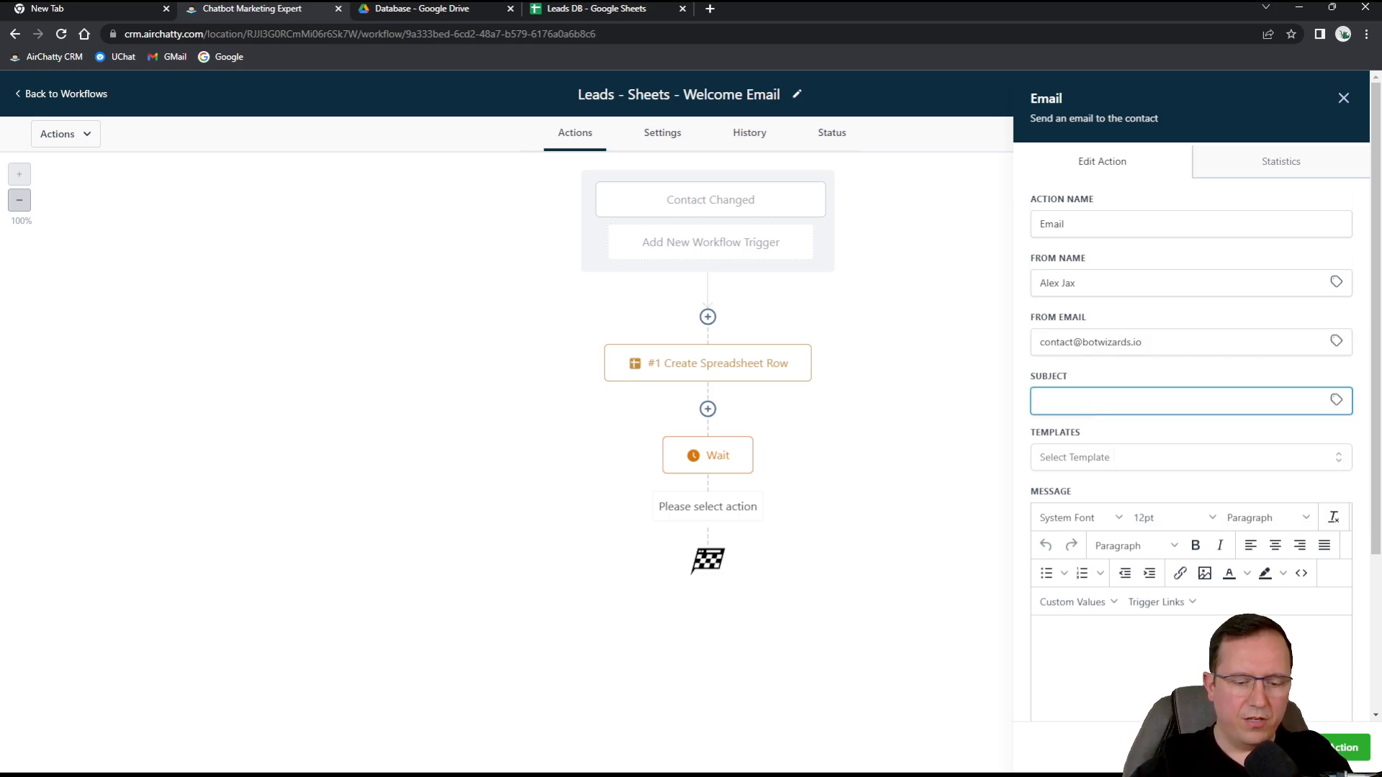
text(Welcome to the tribe!)
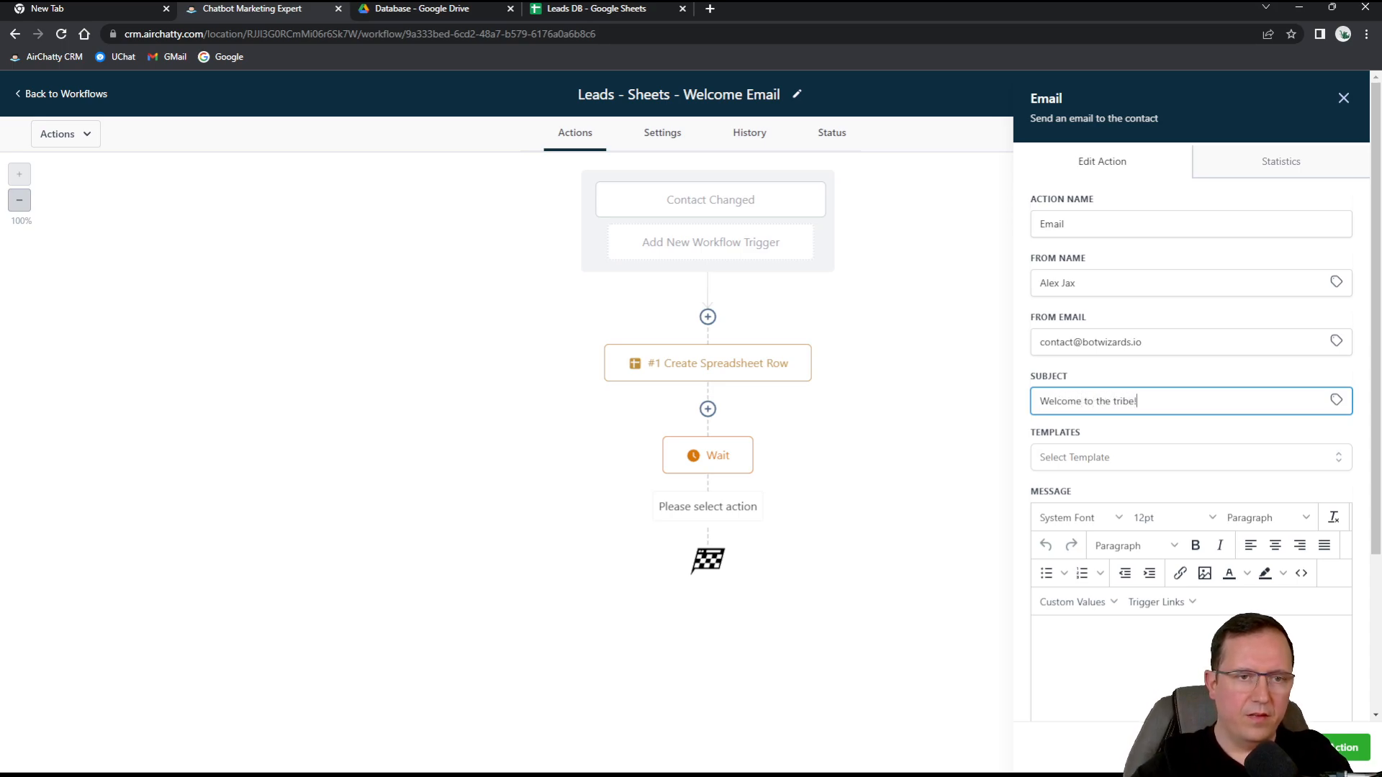
click(1124, 458)
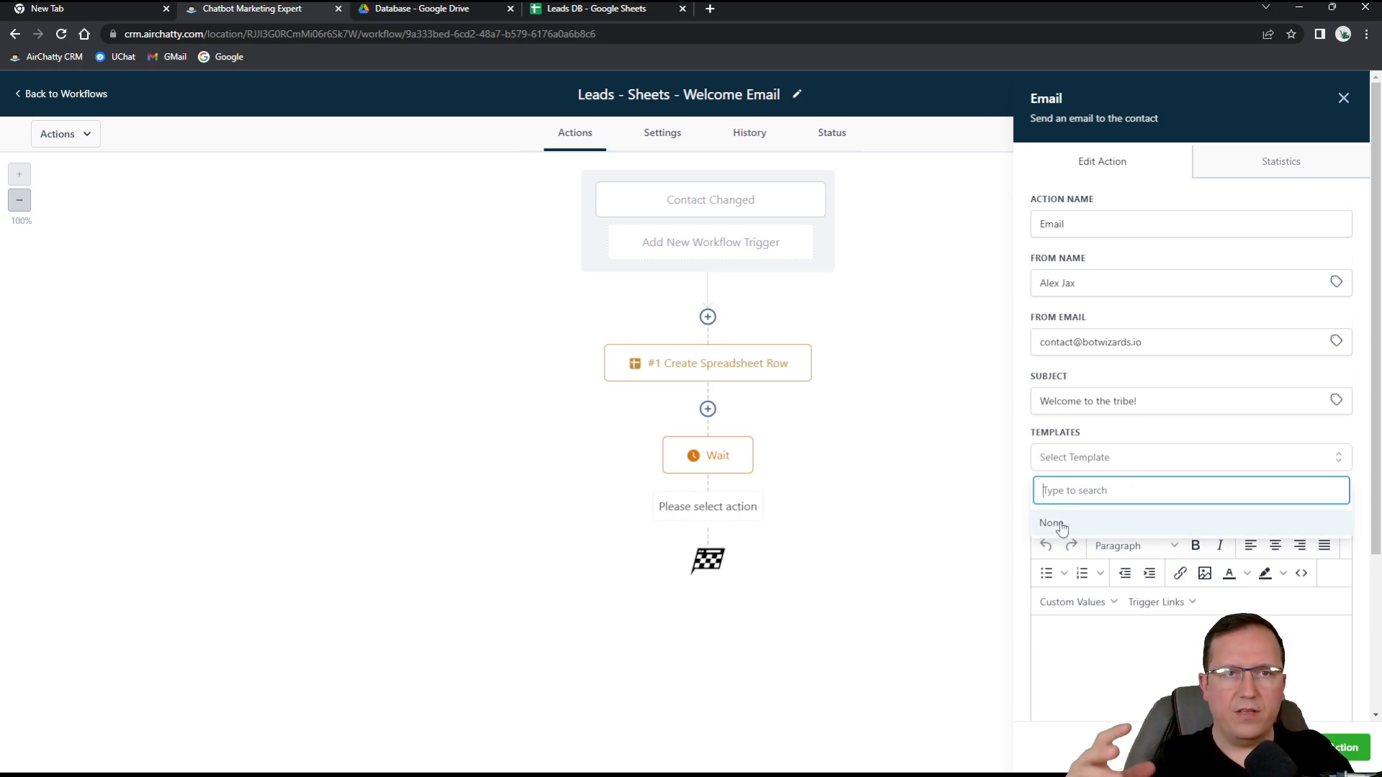
click(1135, 647)
scroll(1160, 368, down, 2)
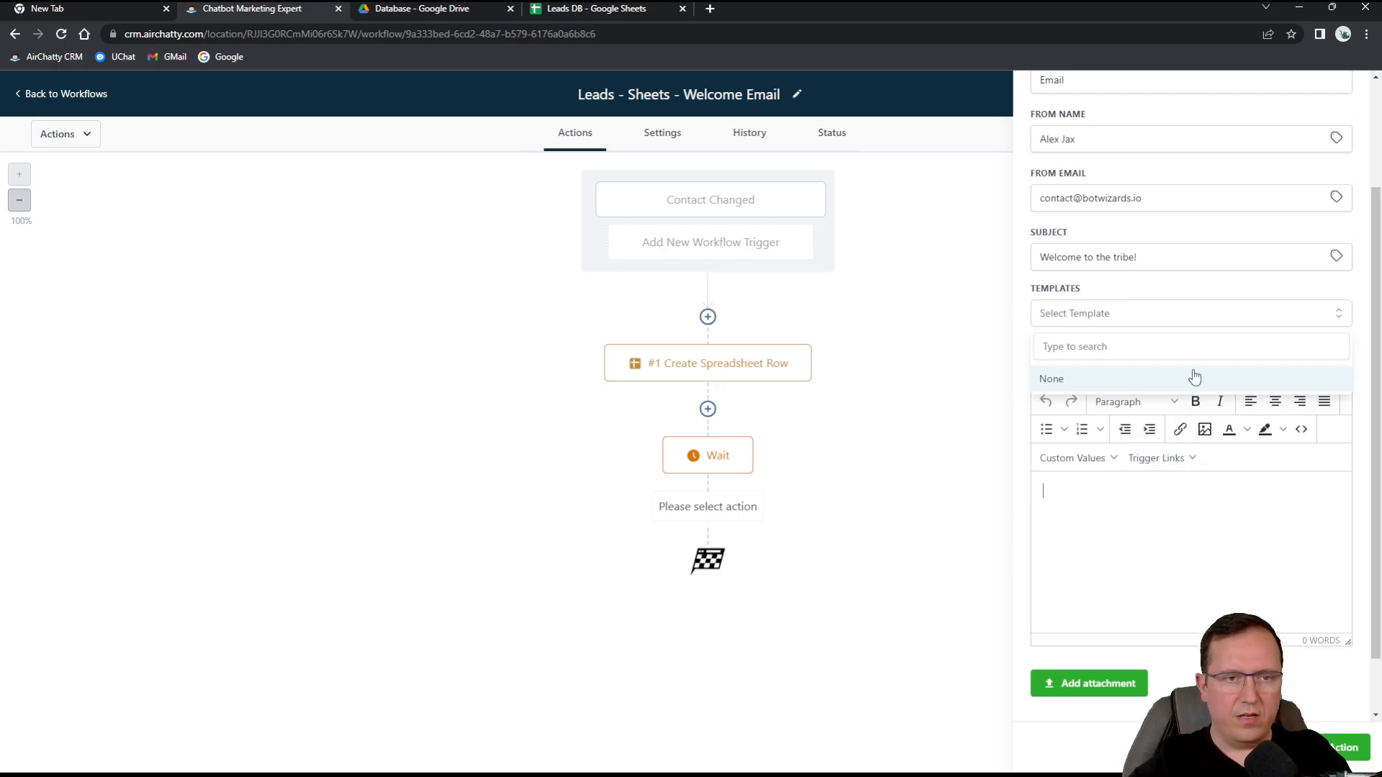
click(1194, 377)
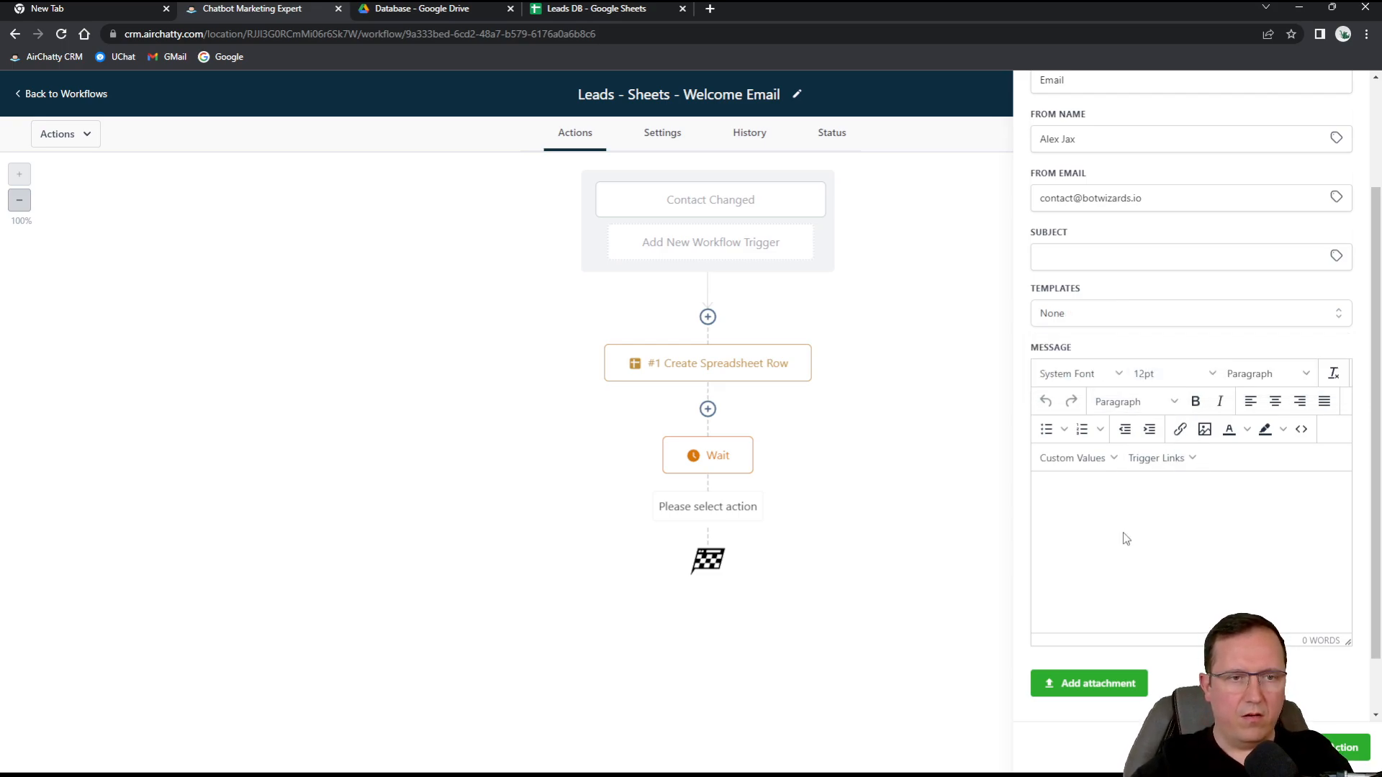
click(1108, 258)
text(Welcome to)
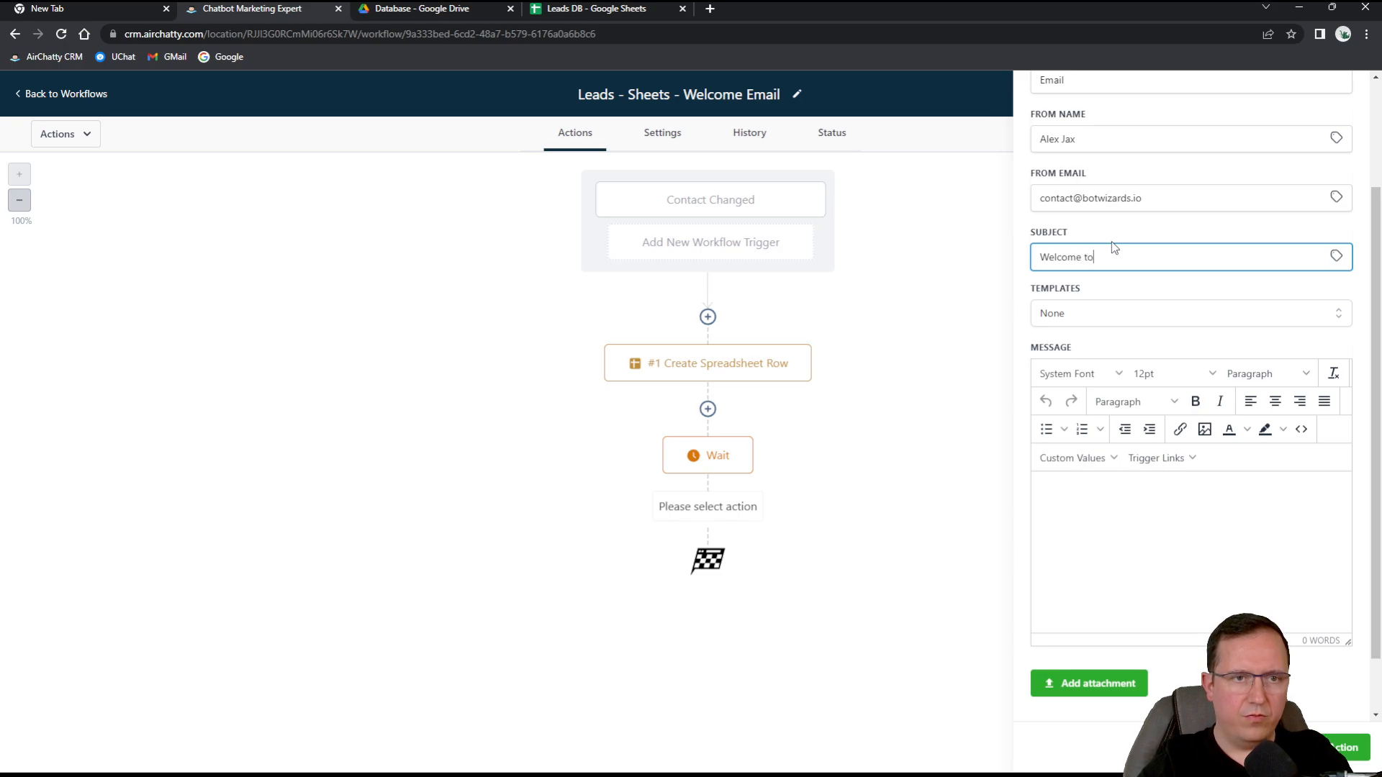
text( the tribe!)
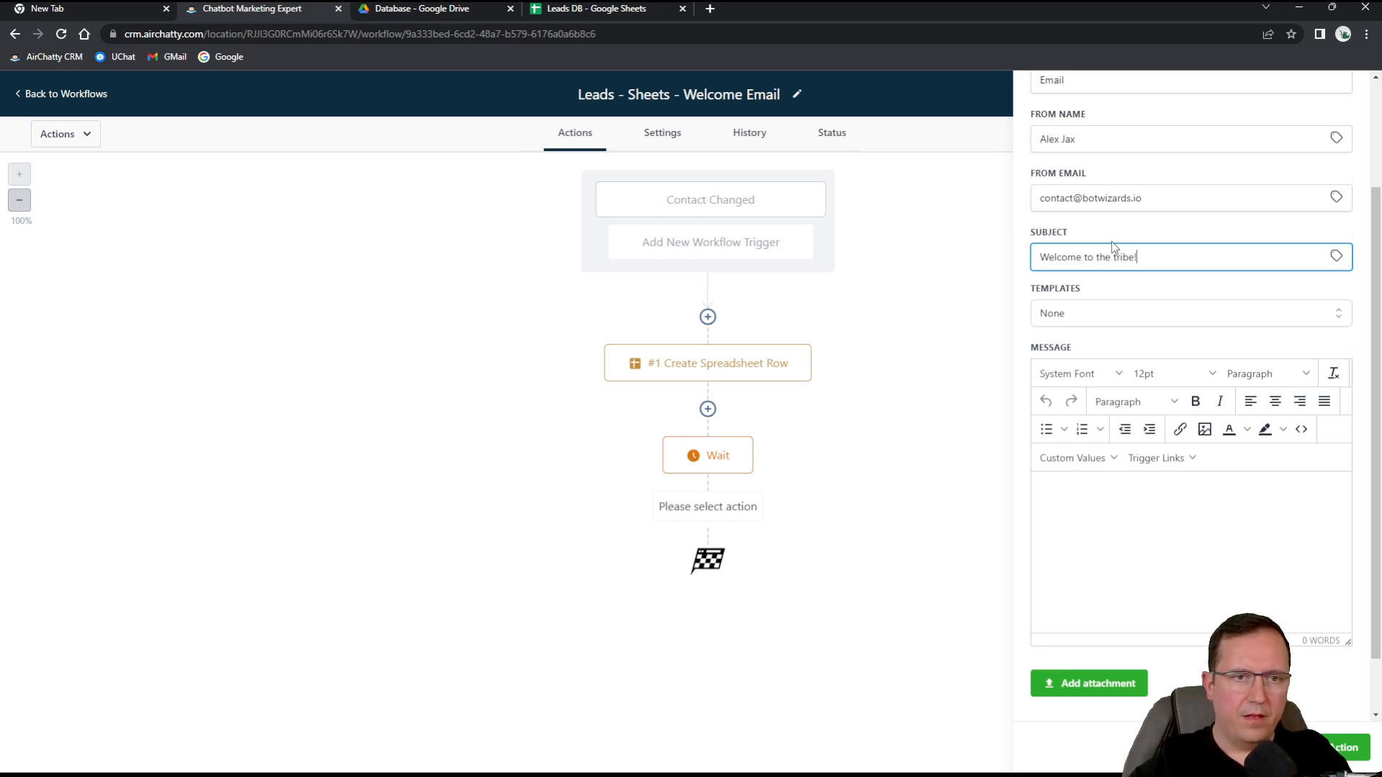
Write 'Welcome to BotWizards tribe' followed by the contact's First Name value.
click(1120, 488)
text(Welcome )
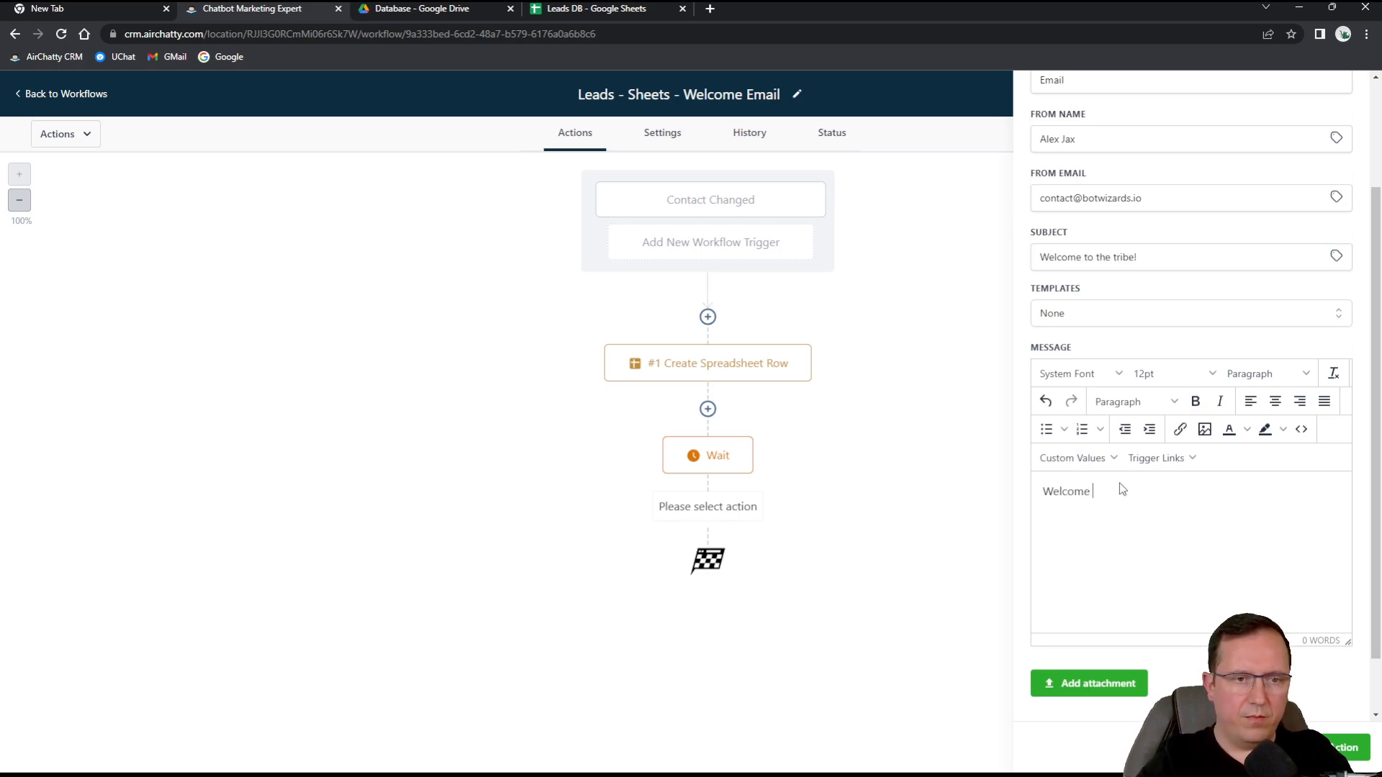
text(to BotWizards)
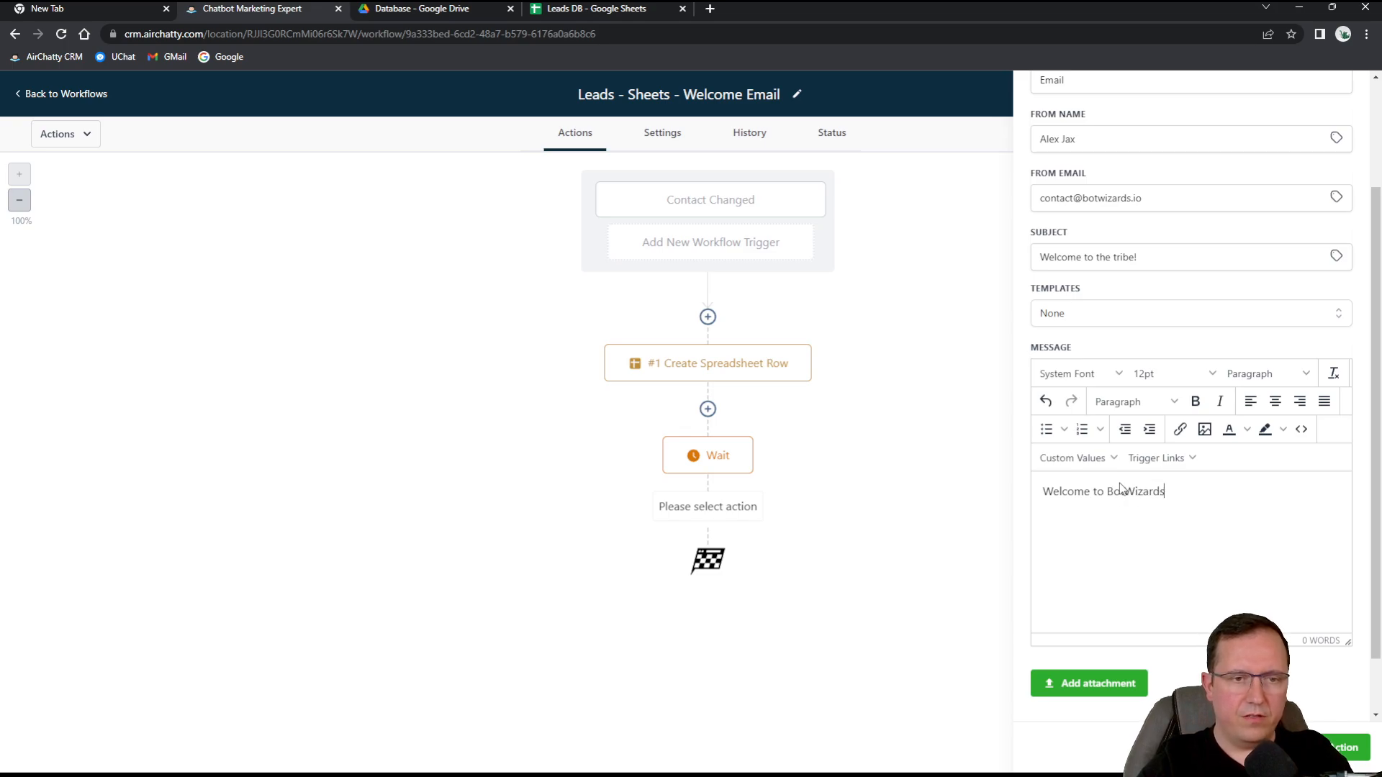
text( tribe)
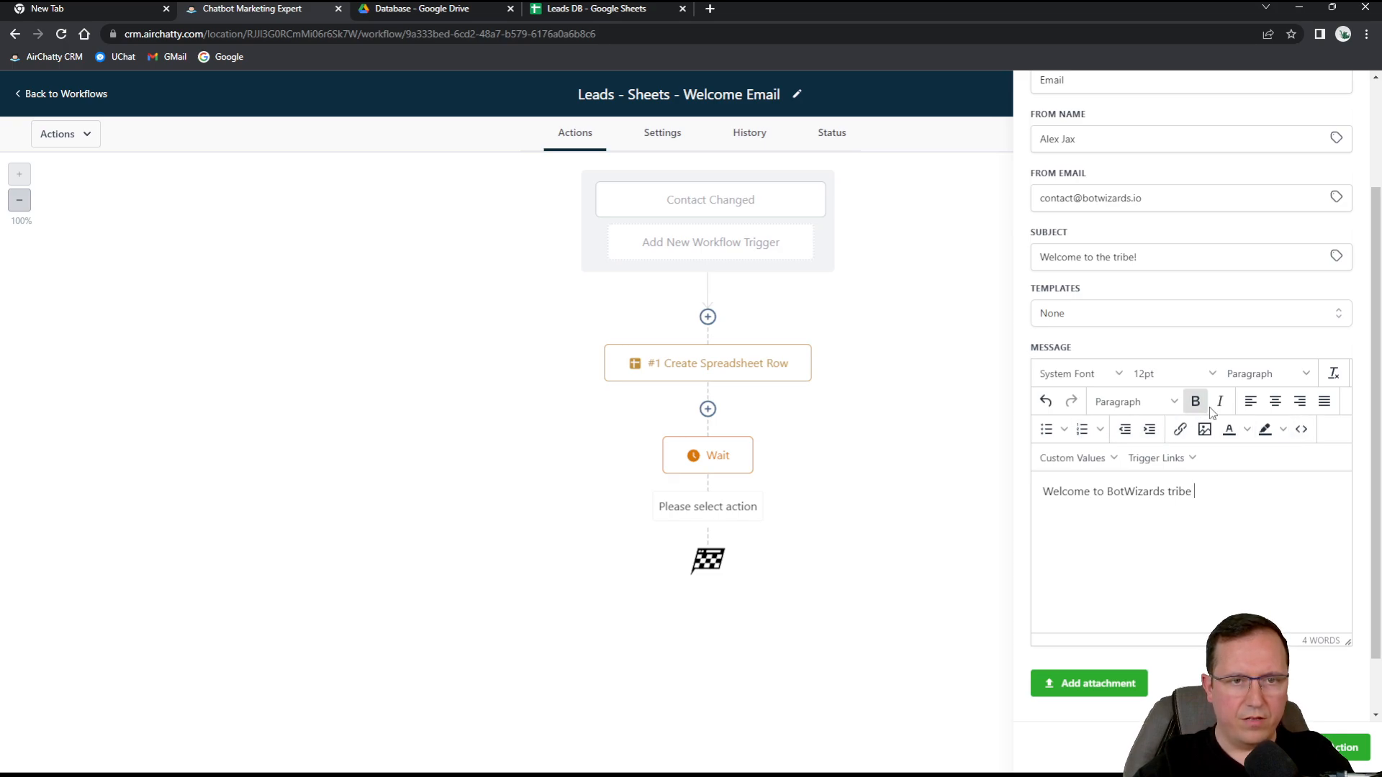
click(1105, 465)
mouse_move(1089, 487)
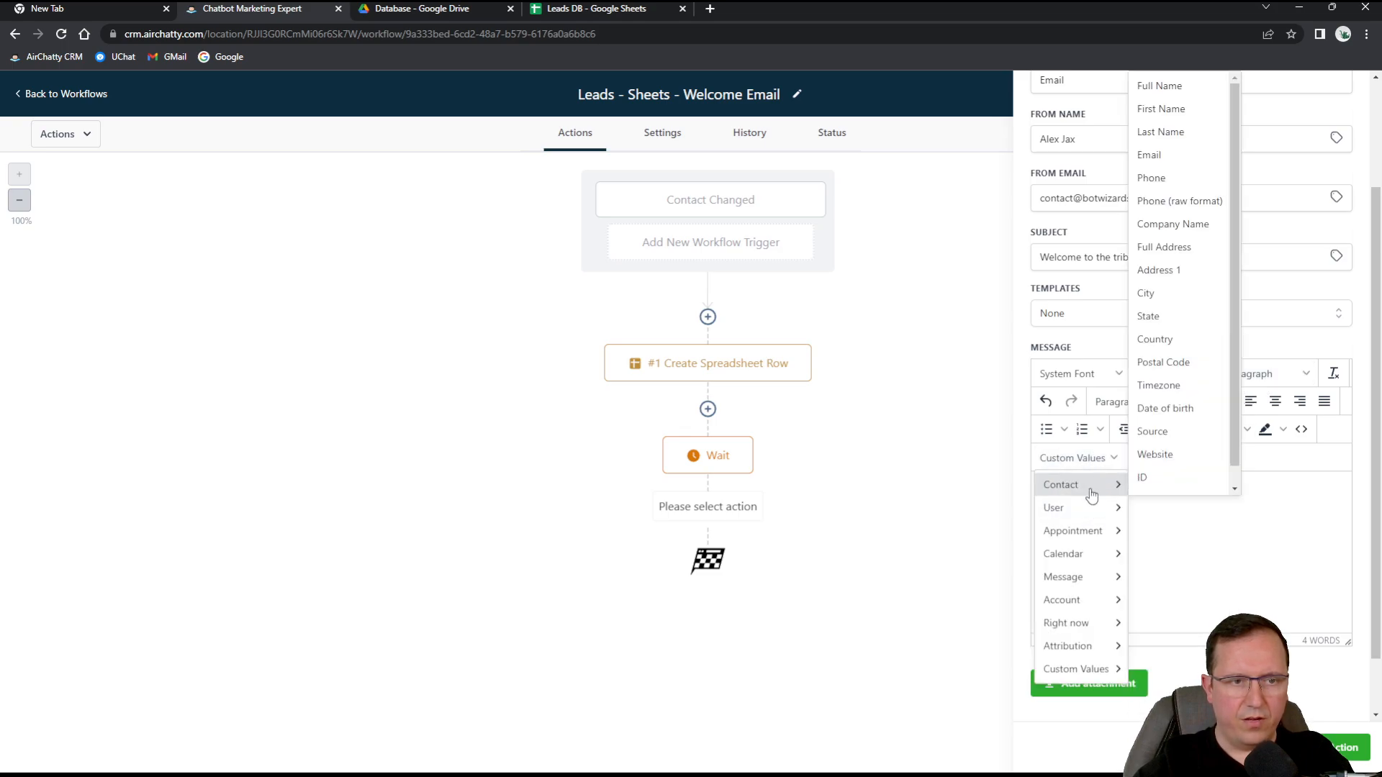
click(1160, 109)
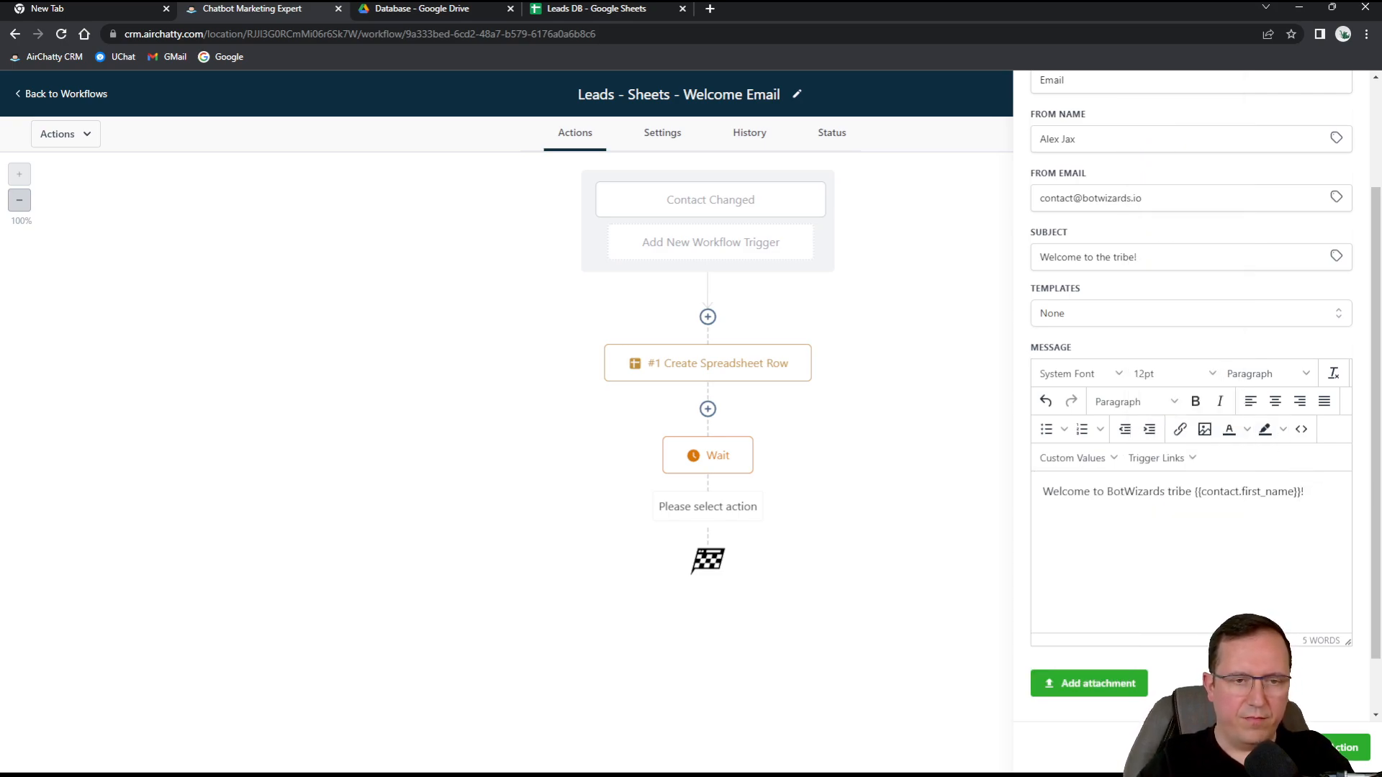
Add the line 'I'm glad you're here, keep an eye on the enext email please.', a sign-off name, and save.
key(Return)
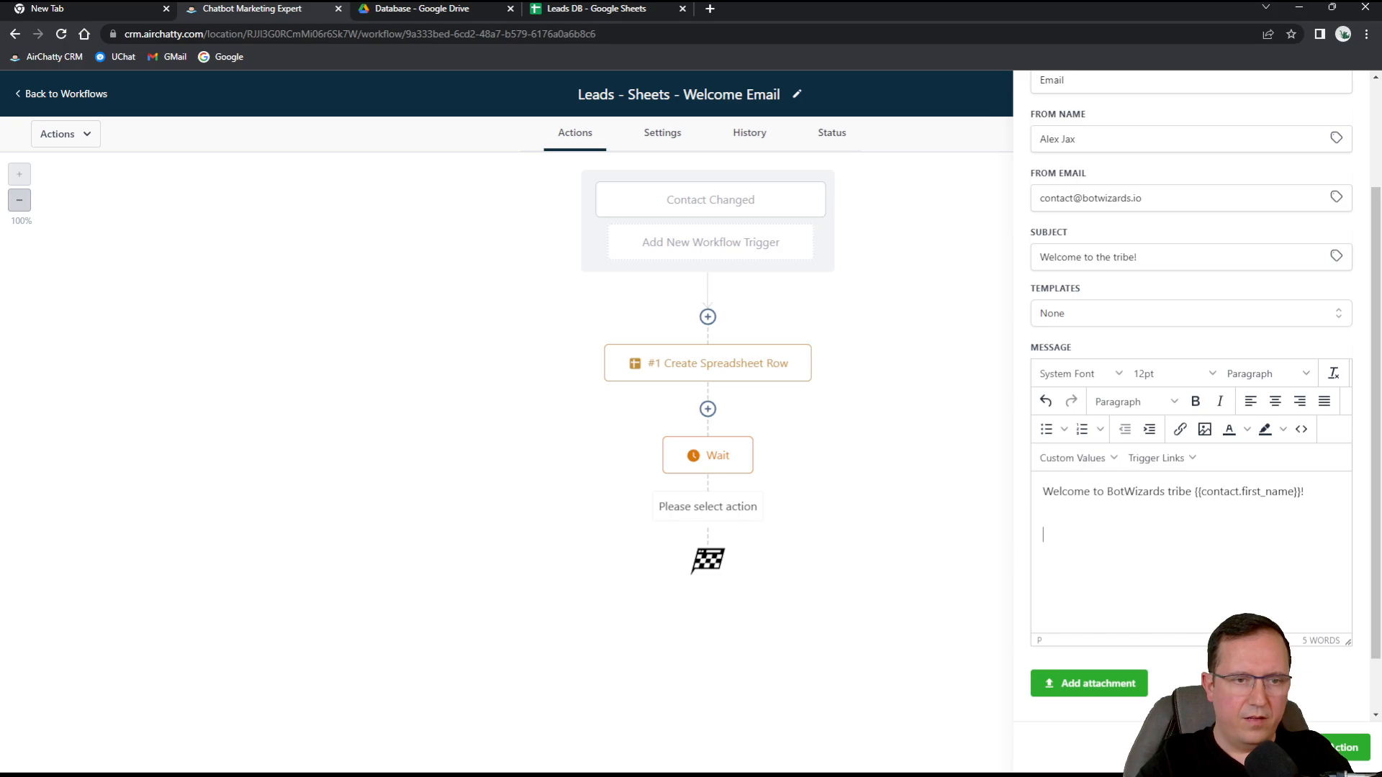
text(I'm glad you'r)
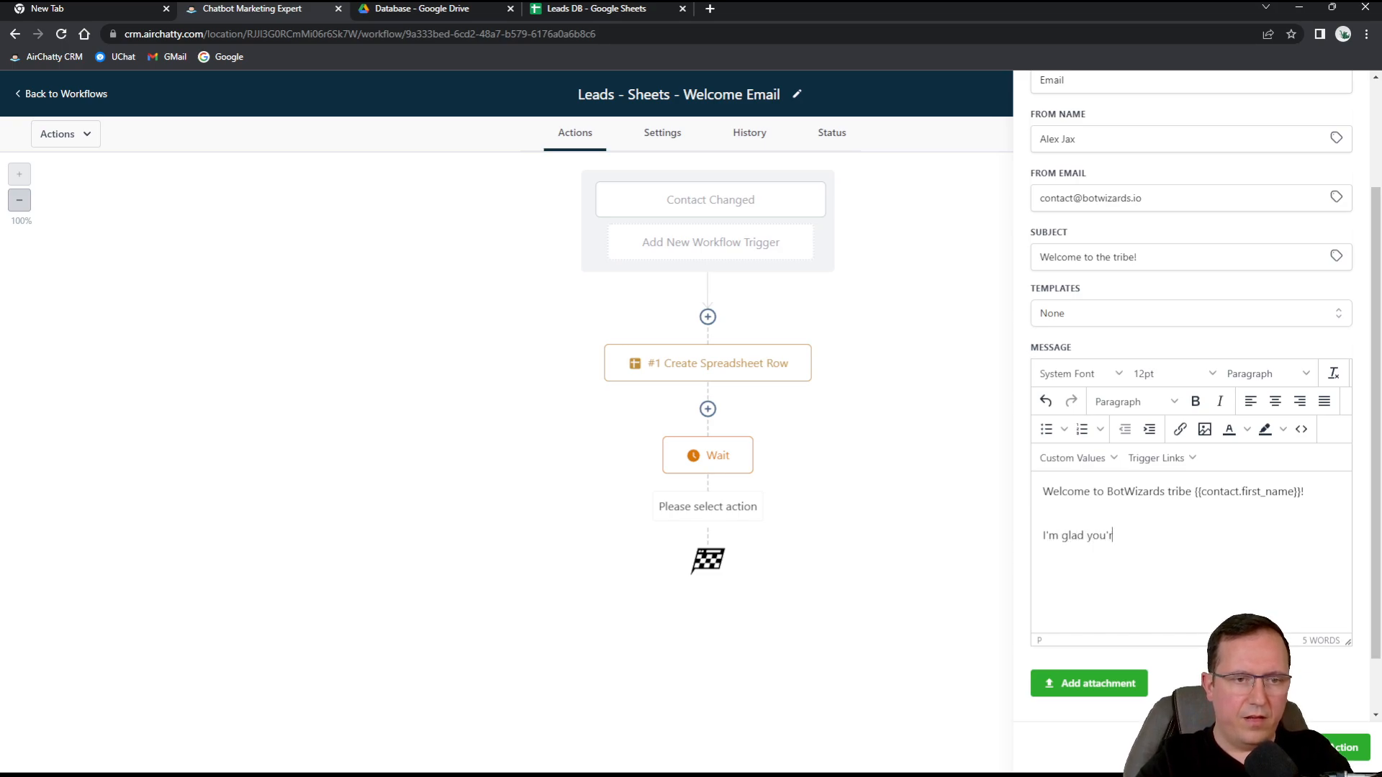
text(e here, keep)
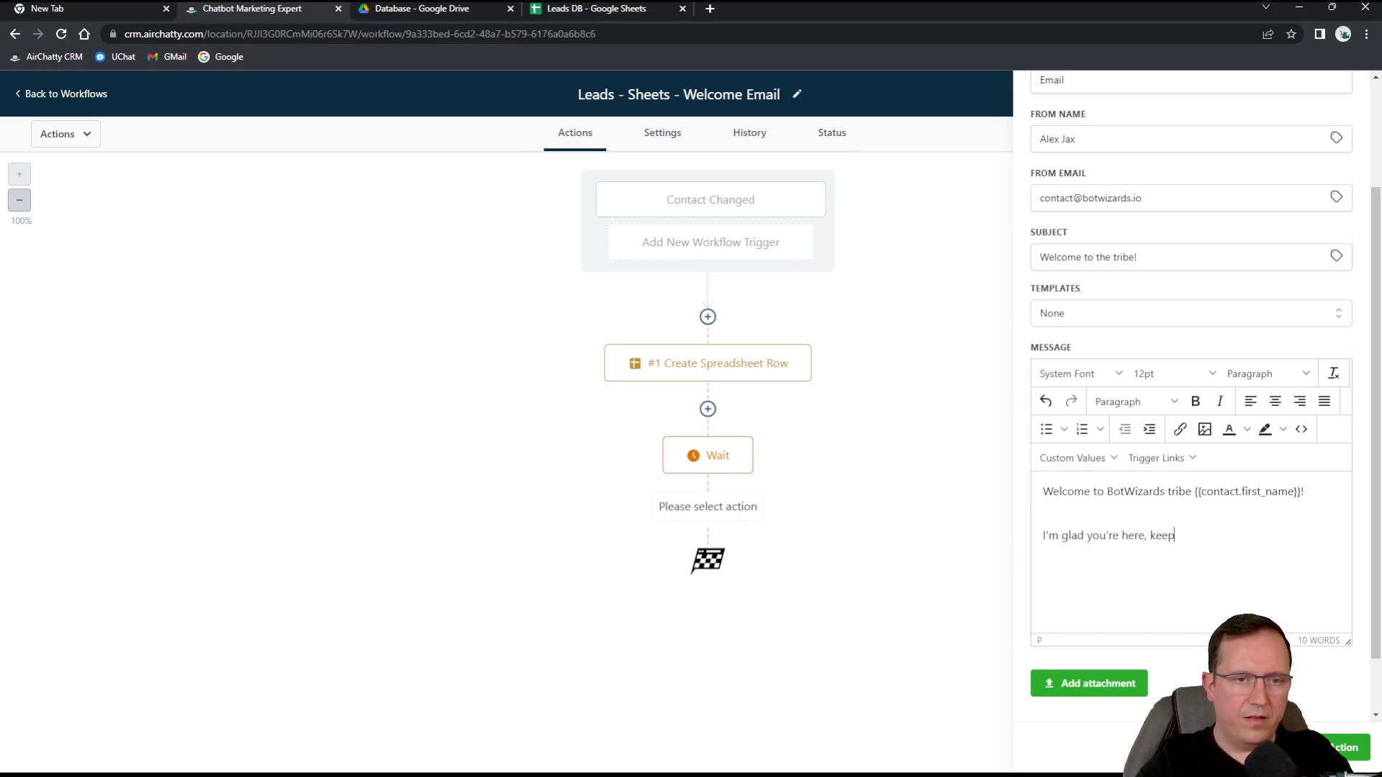
text( an eye on the e)
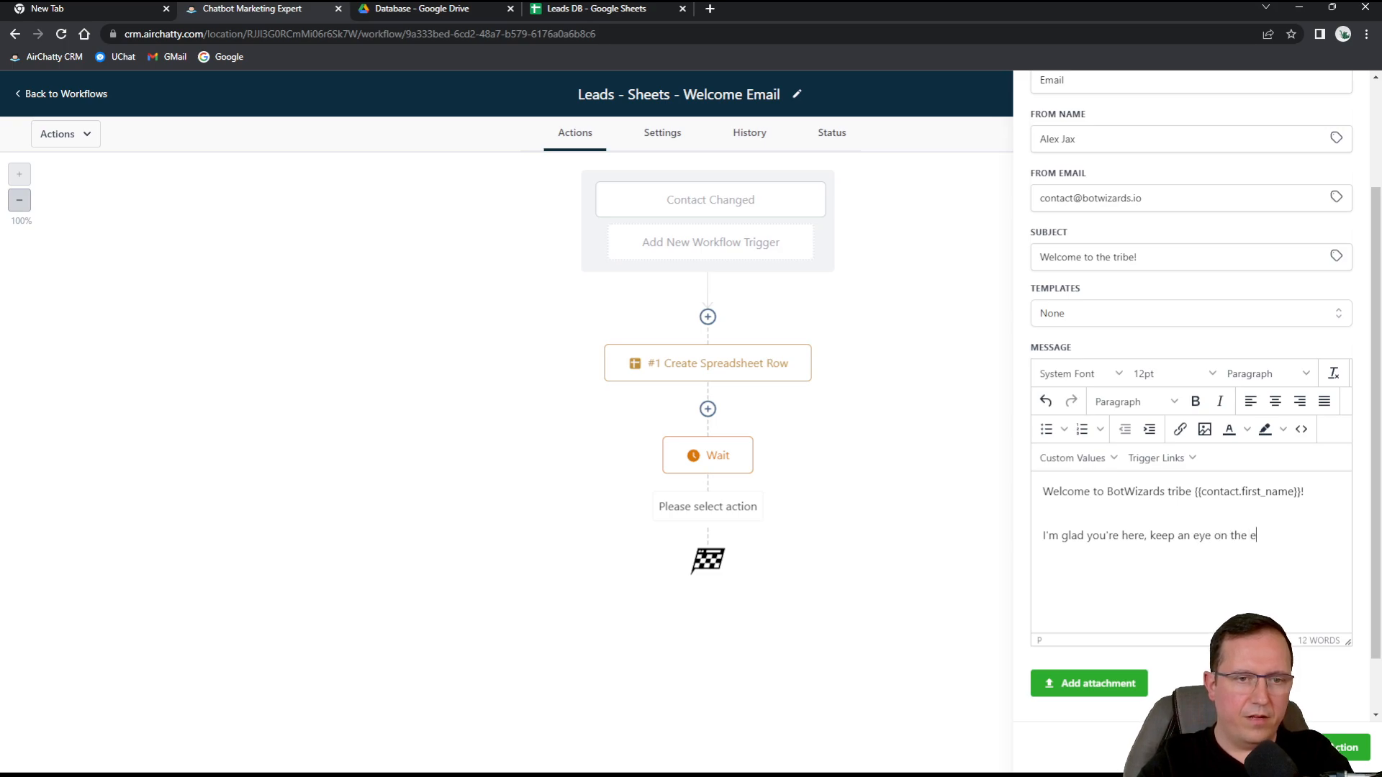
key(BackSpace)
text(nex)
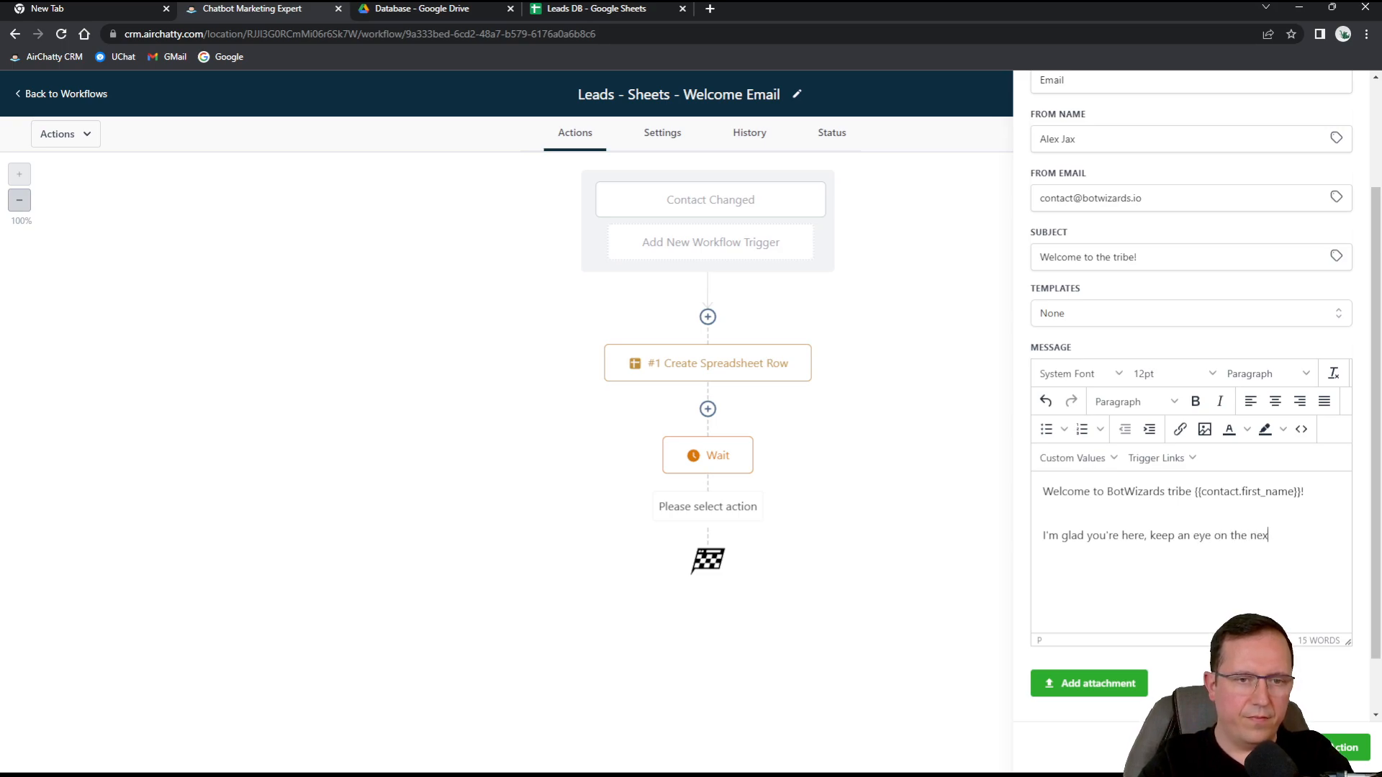
text(t email please.)
key(Return)
key(Return)
key(BackSpace)
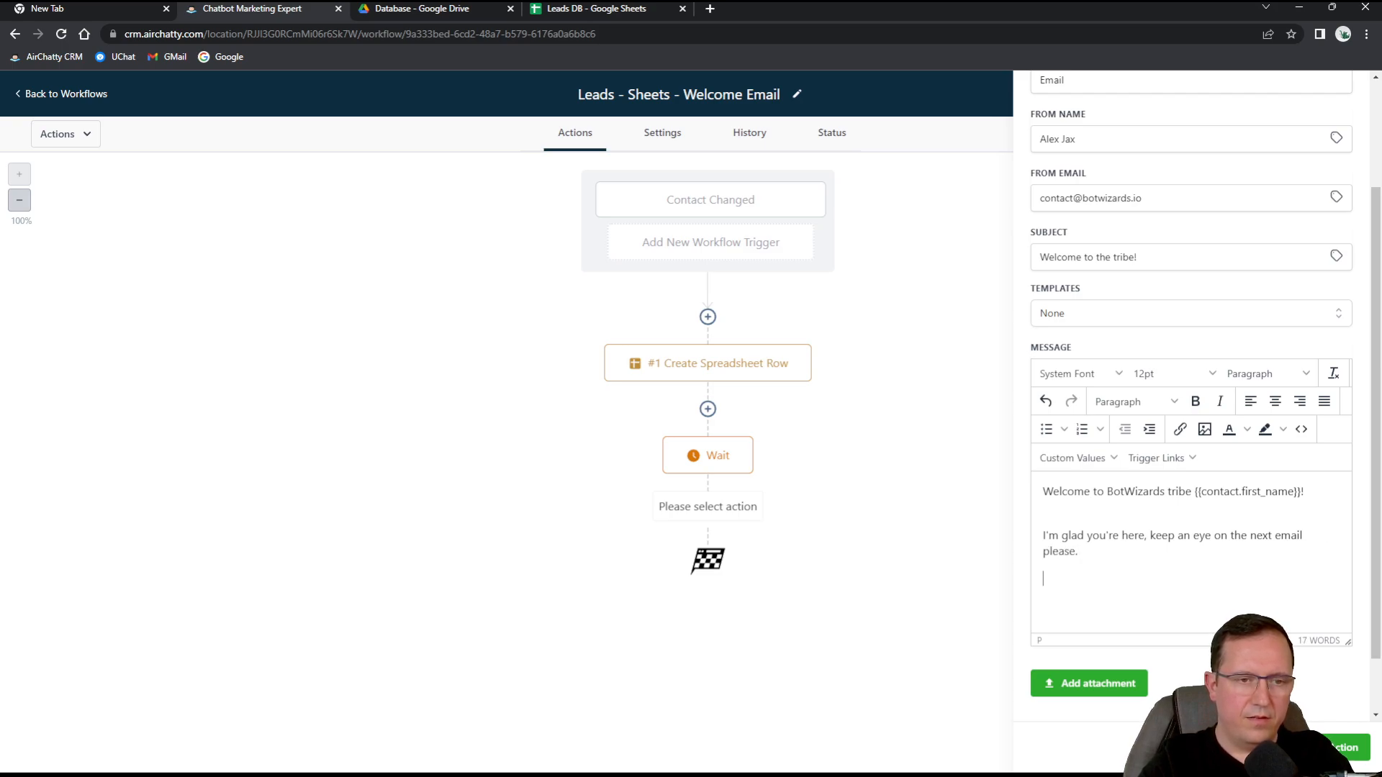
text(Alex)
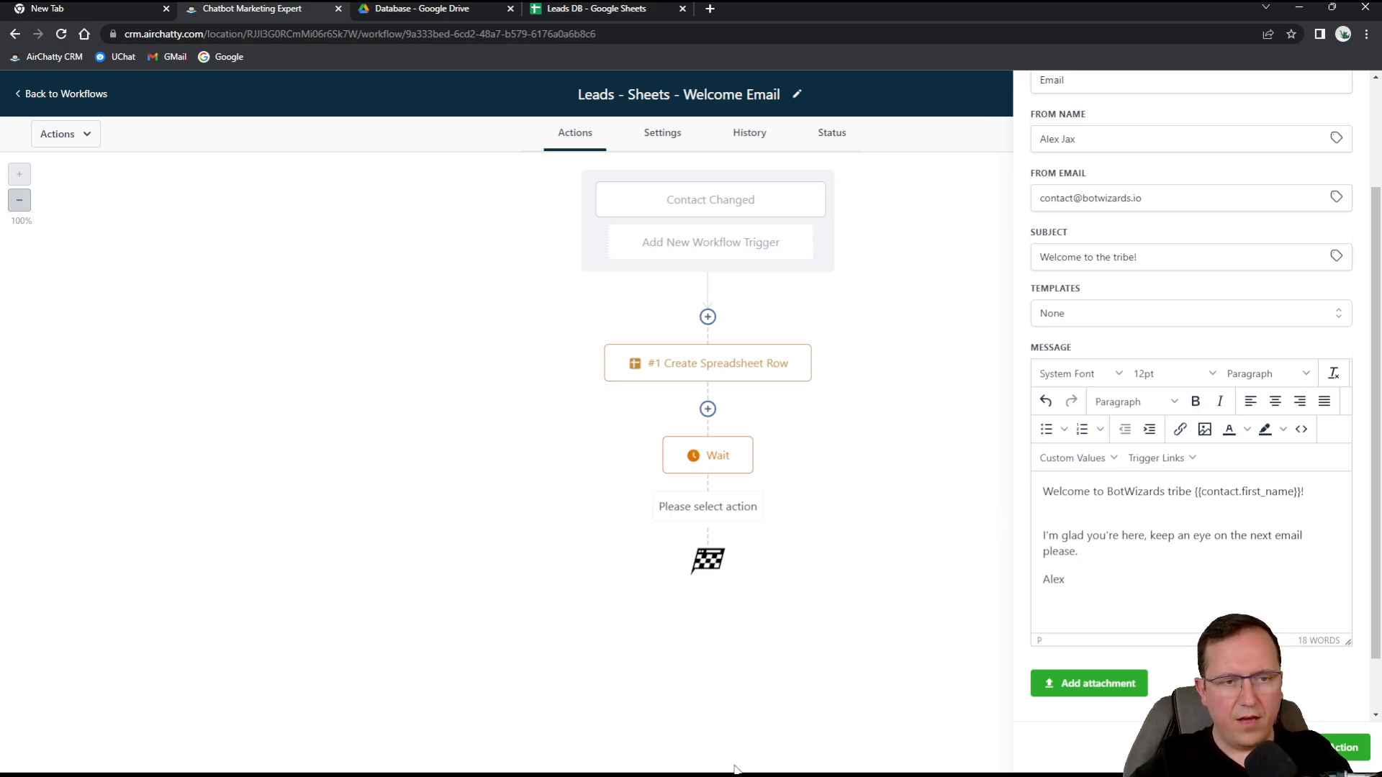
click(1347, 750)
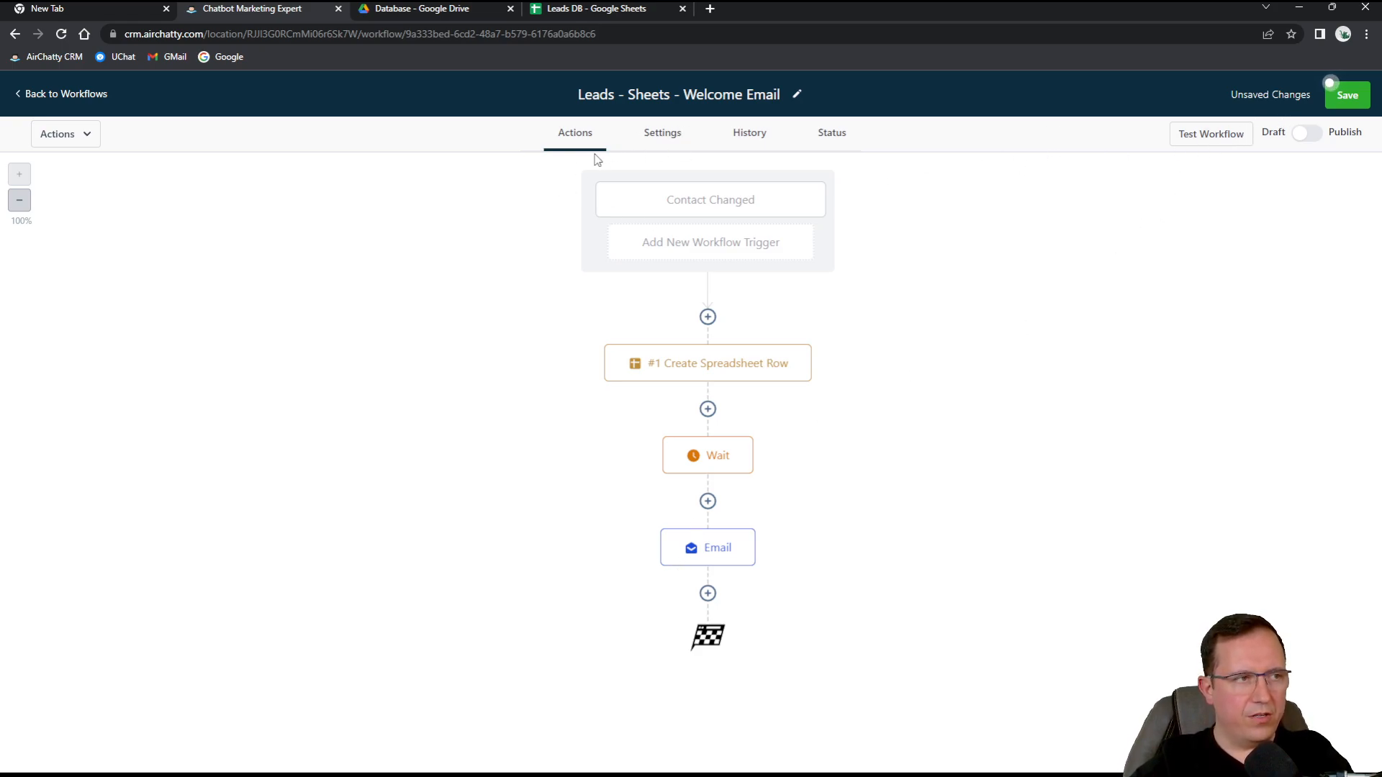
Review the workflow's Settings tab, then switch to its Status page.
click(97, 139)
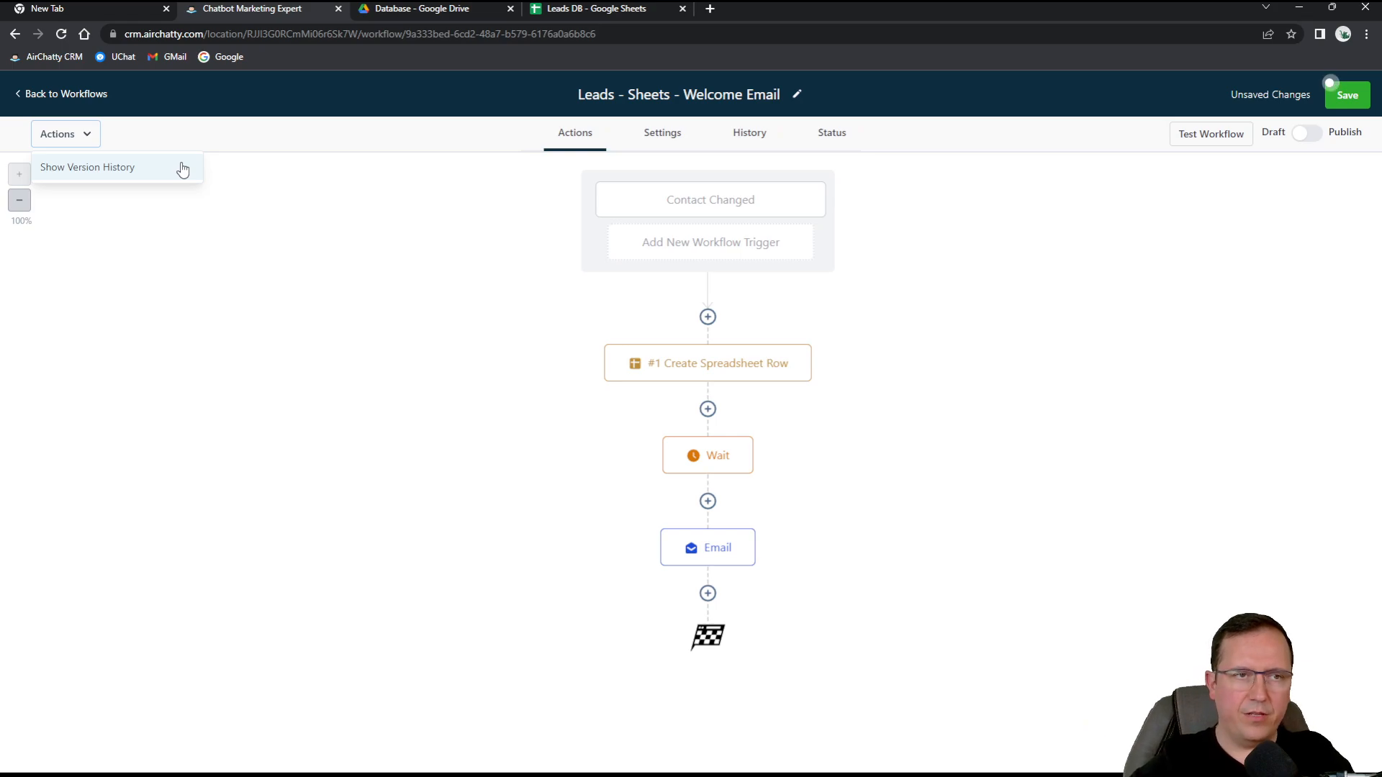
click(650, 134)
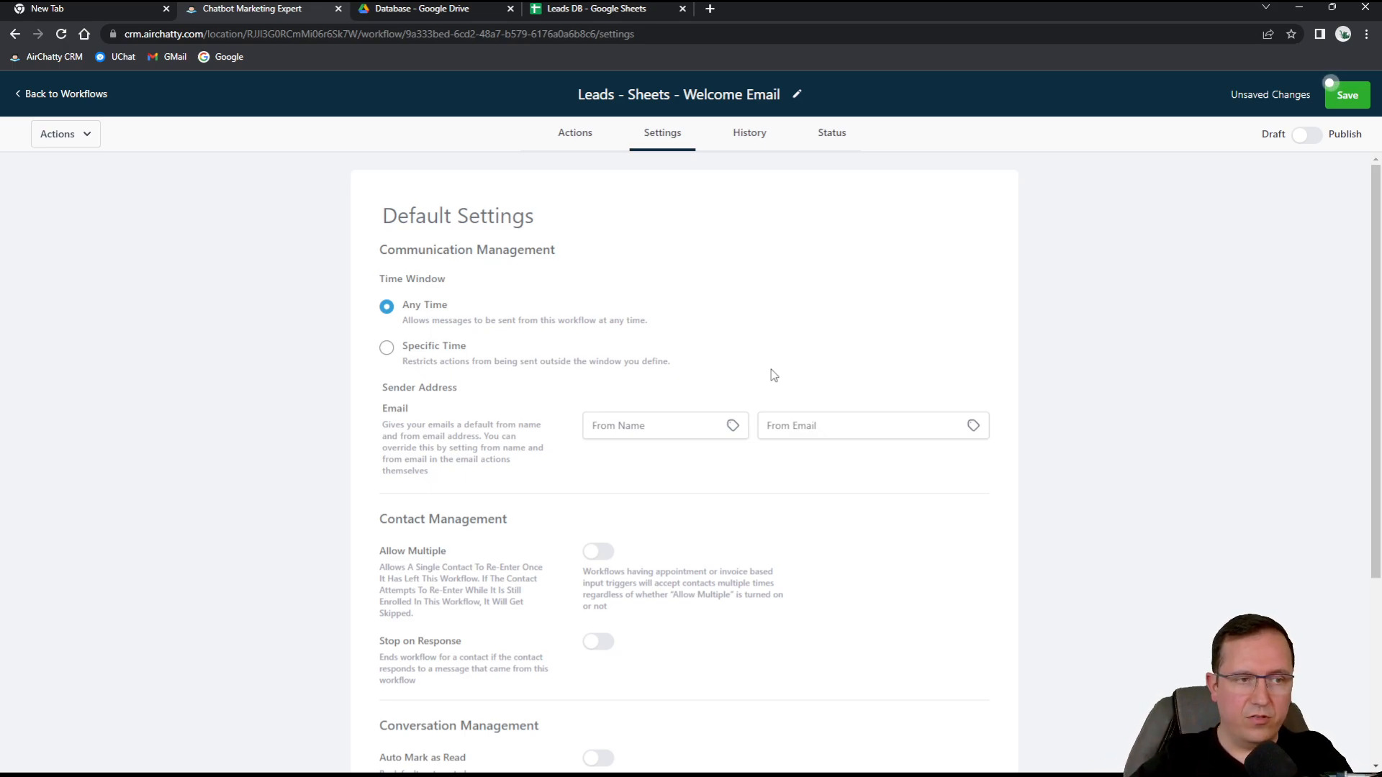
scroll(544, 492, down, 1)
scroll(543, 493, down, 3)
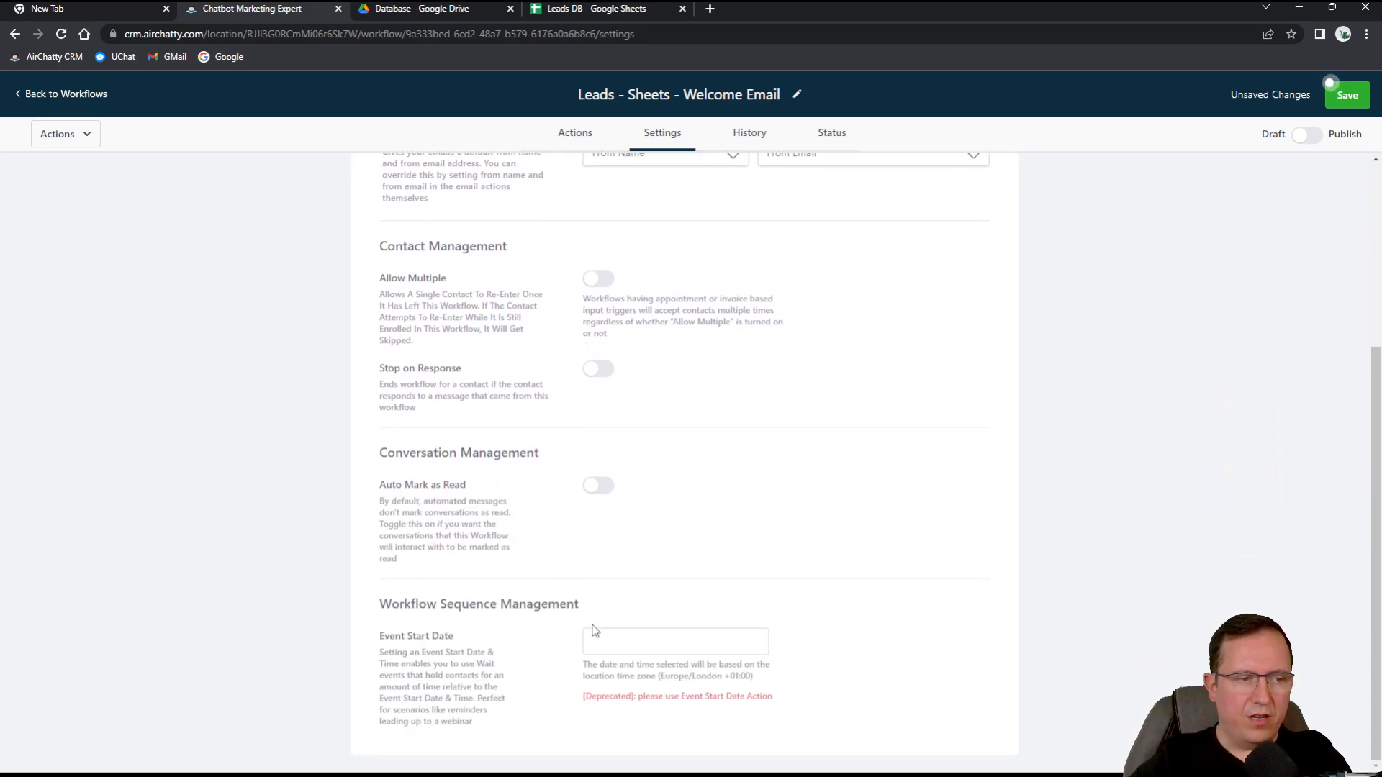
scroll(629, 518, up, 4)
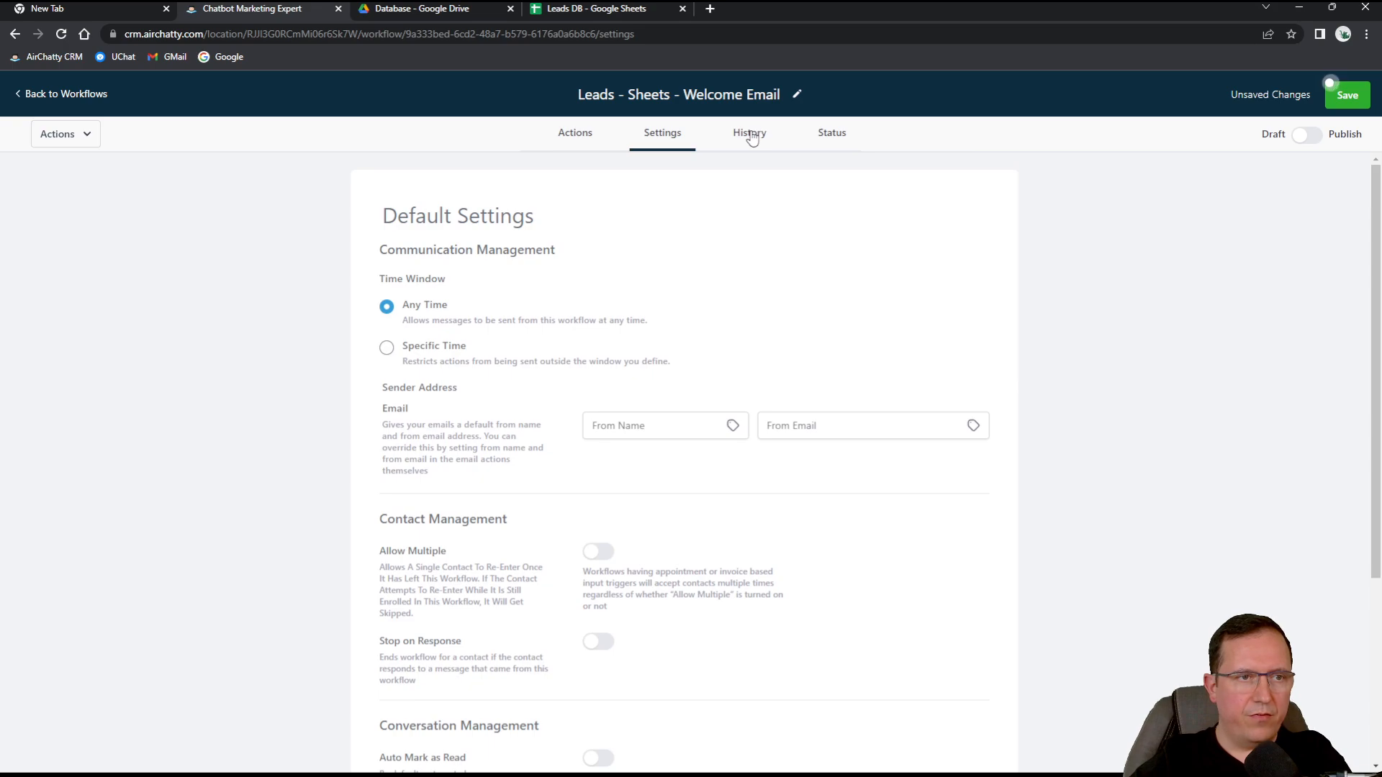
click(844, 140)
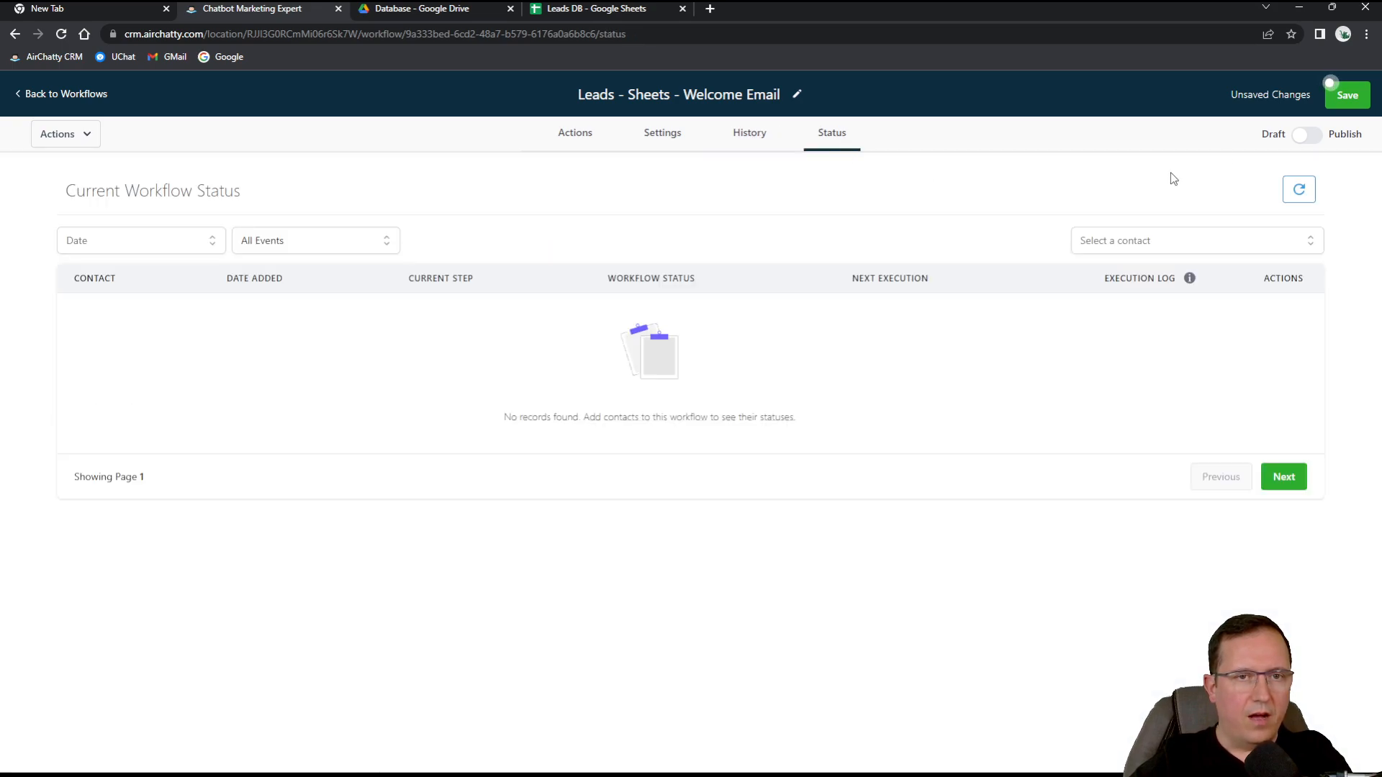
Publish and save the Leads - Sheets - Welcome Email workflow, then return to the Workflow List.
click(1302, 138)
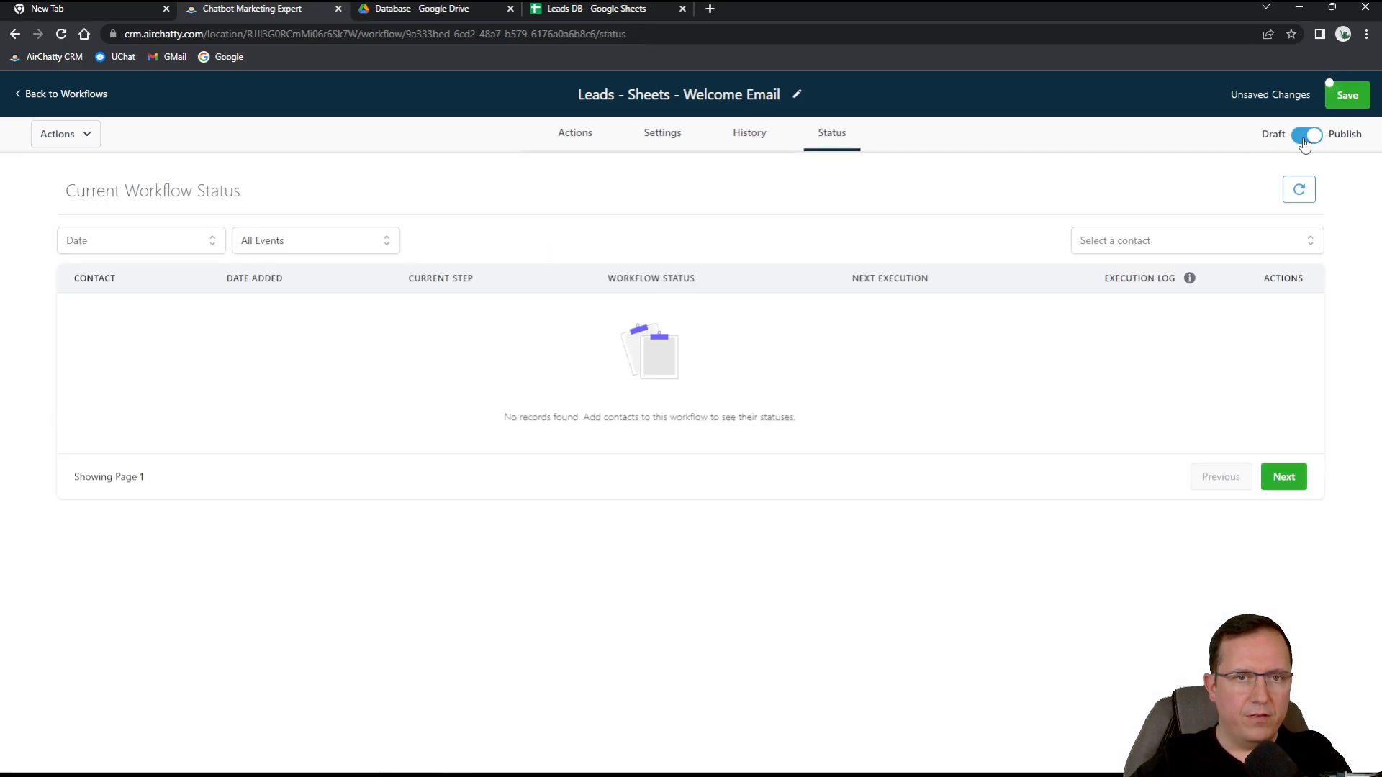
click(1348, 104)
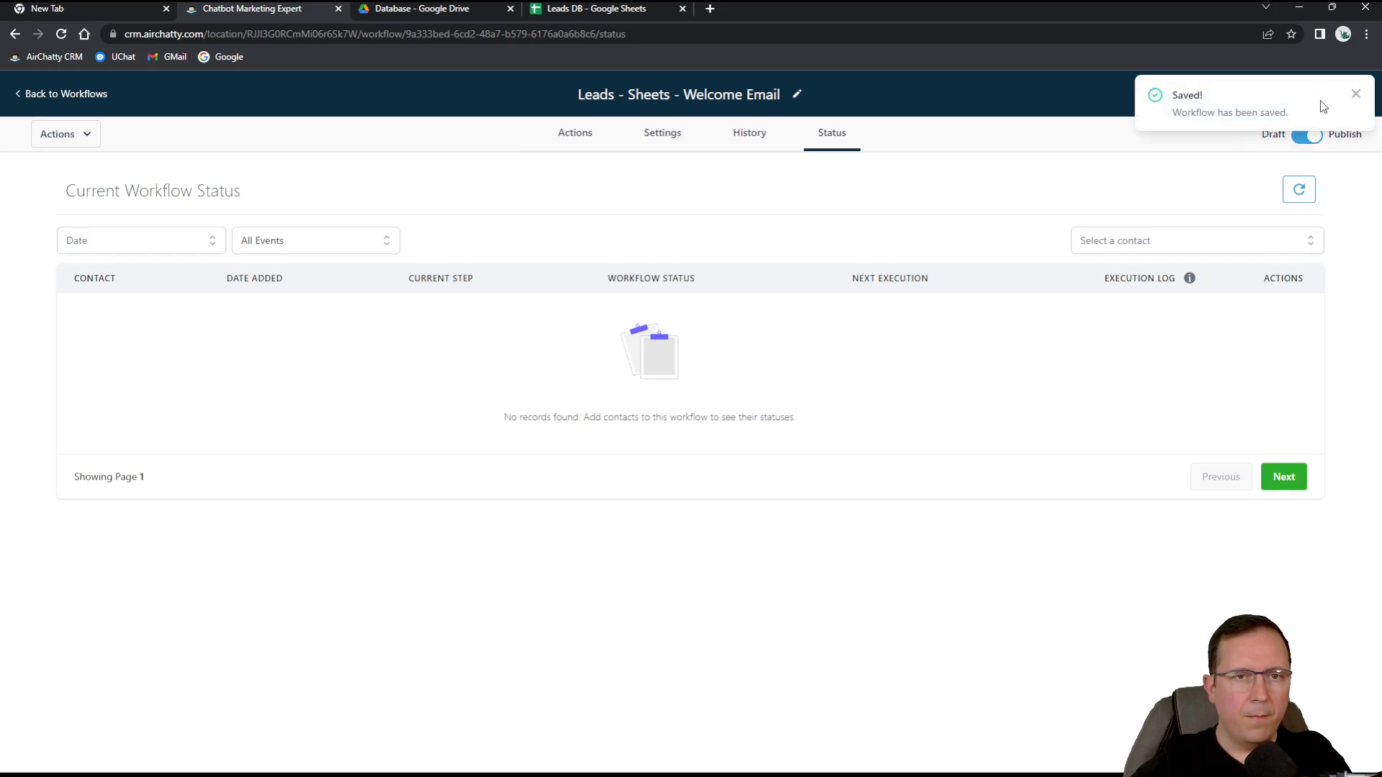
click(1355, 93)
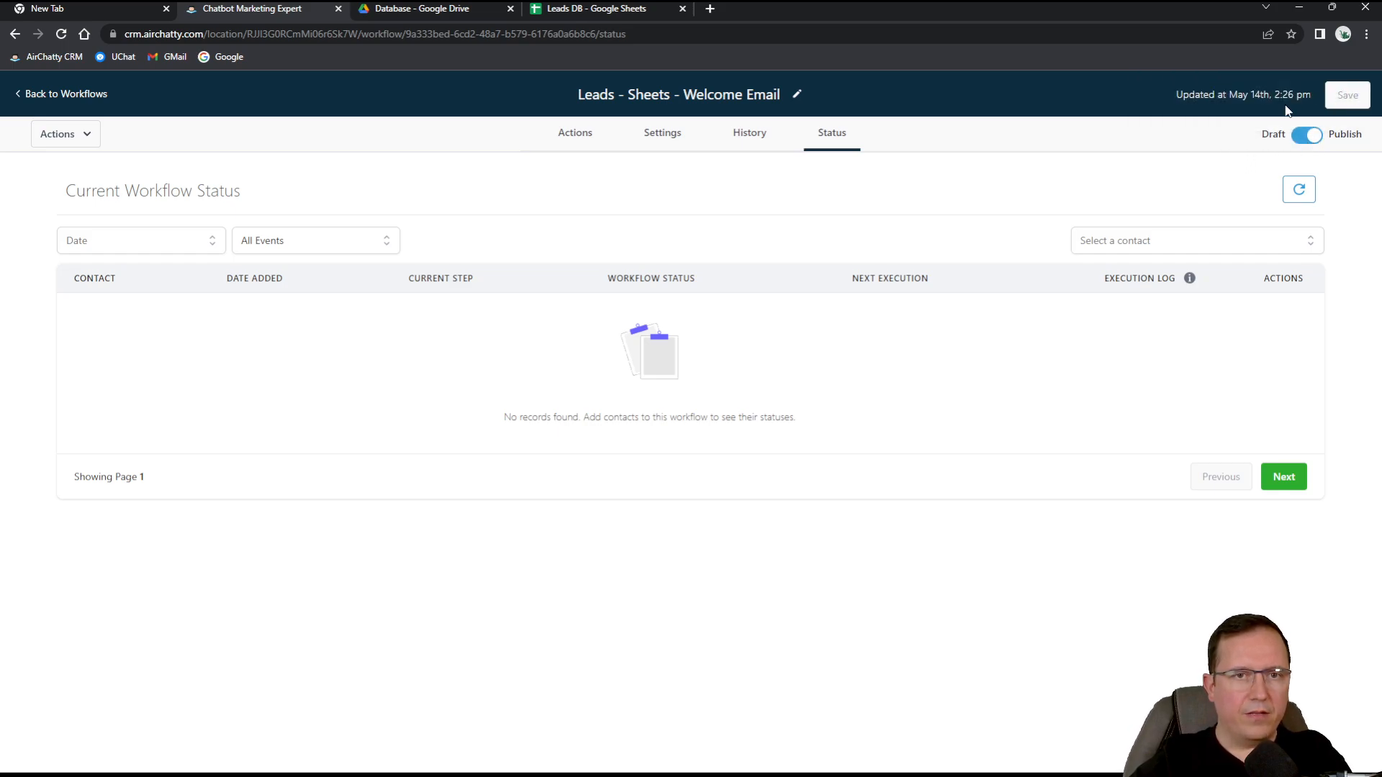
click(21, 94)
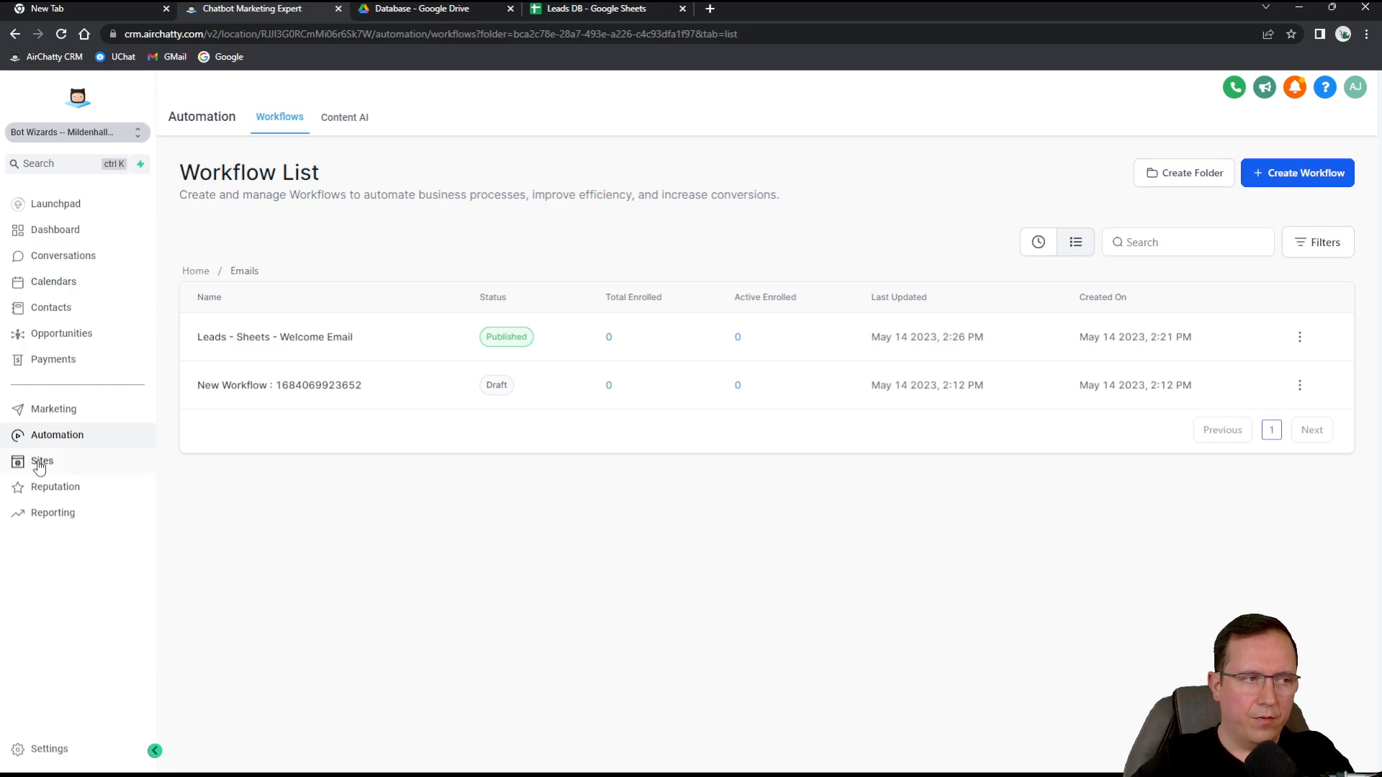
Browse the Marketing and Sites sections, then open the Contacts list with its five records.
click(52, 409)
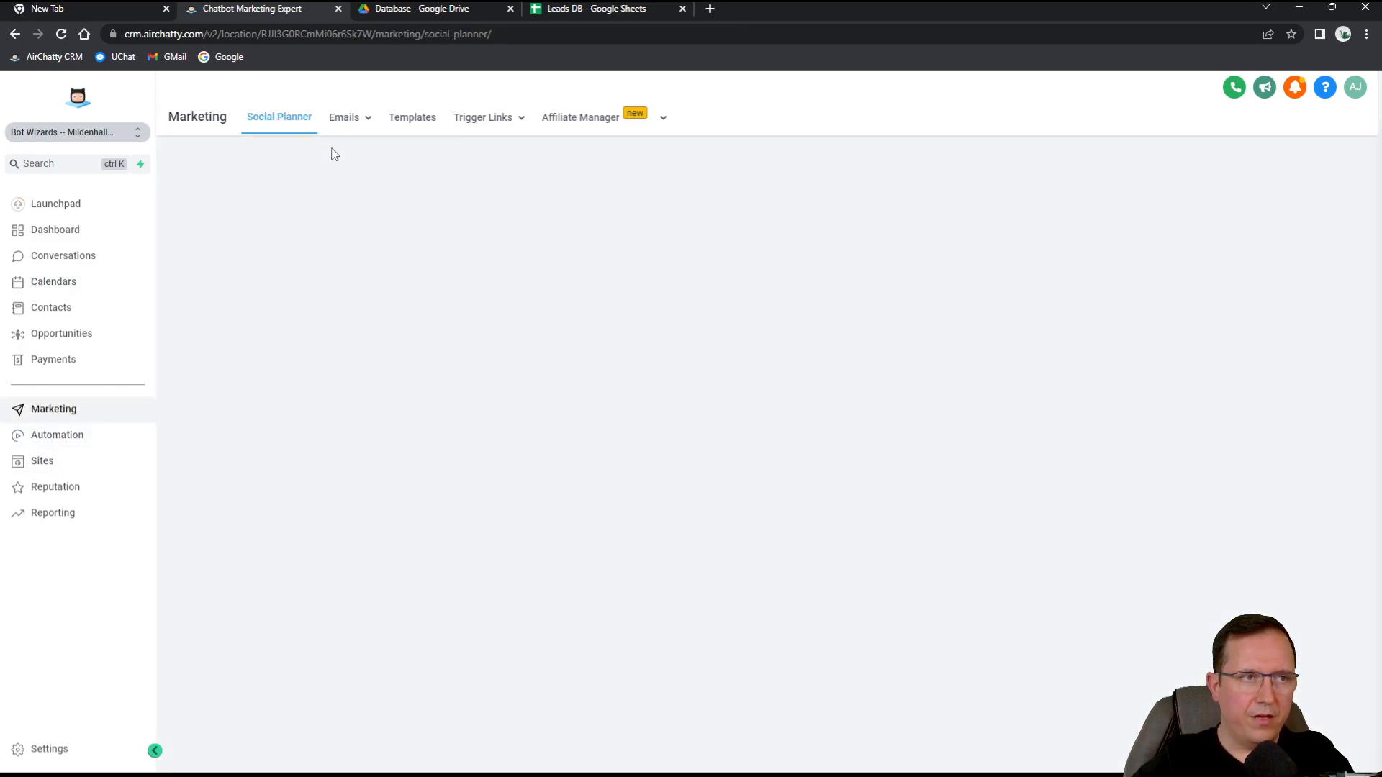
mouse_move(352, 133)
mouse_move(524, 124)
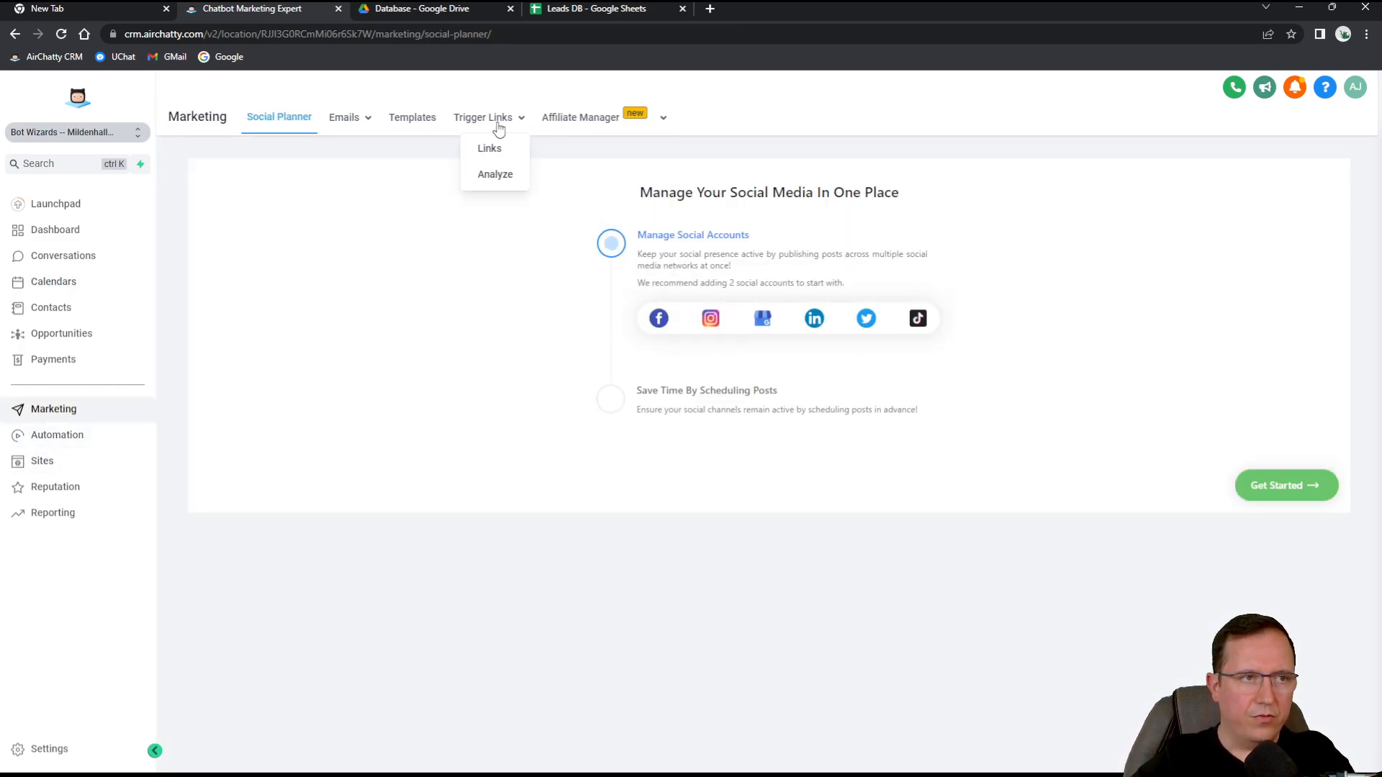
mouse_move(589, 123)
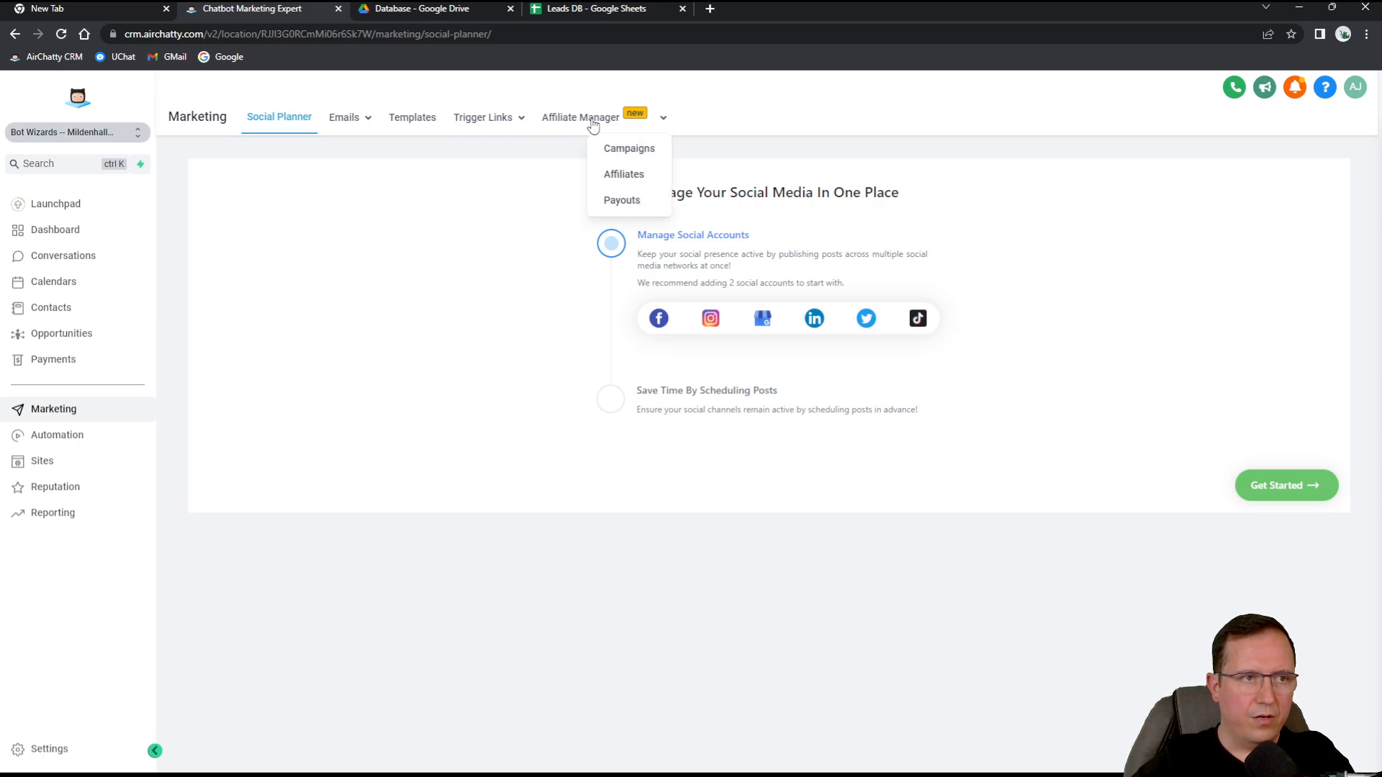
click(42, 461)
mouse_move(516, 128)
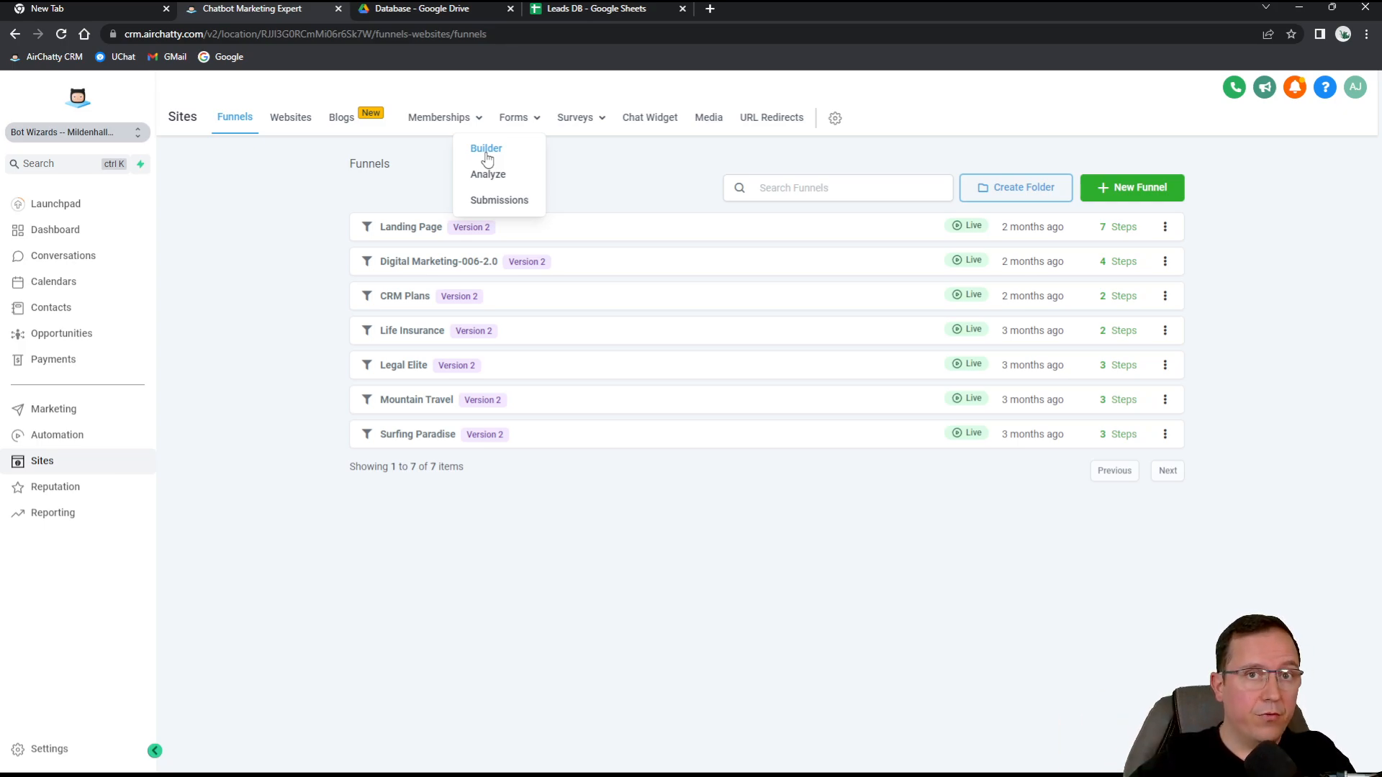
click(50, 307)
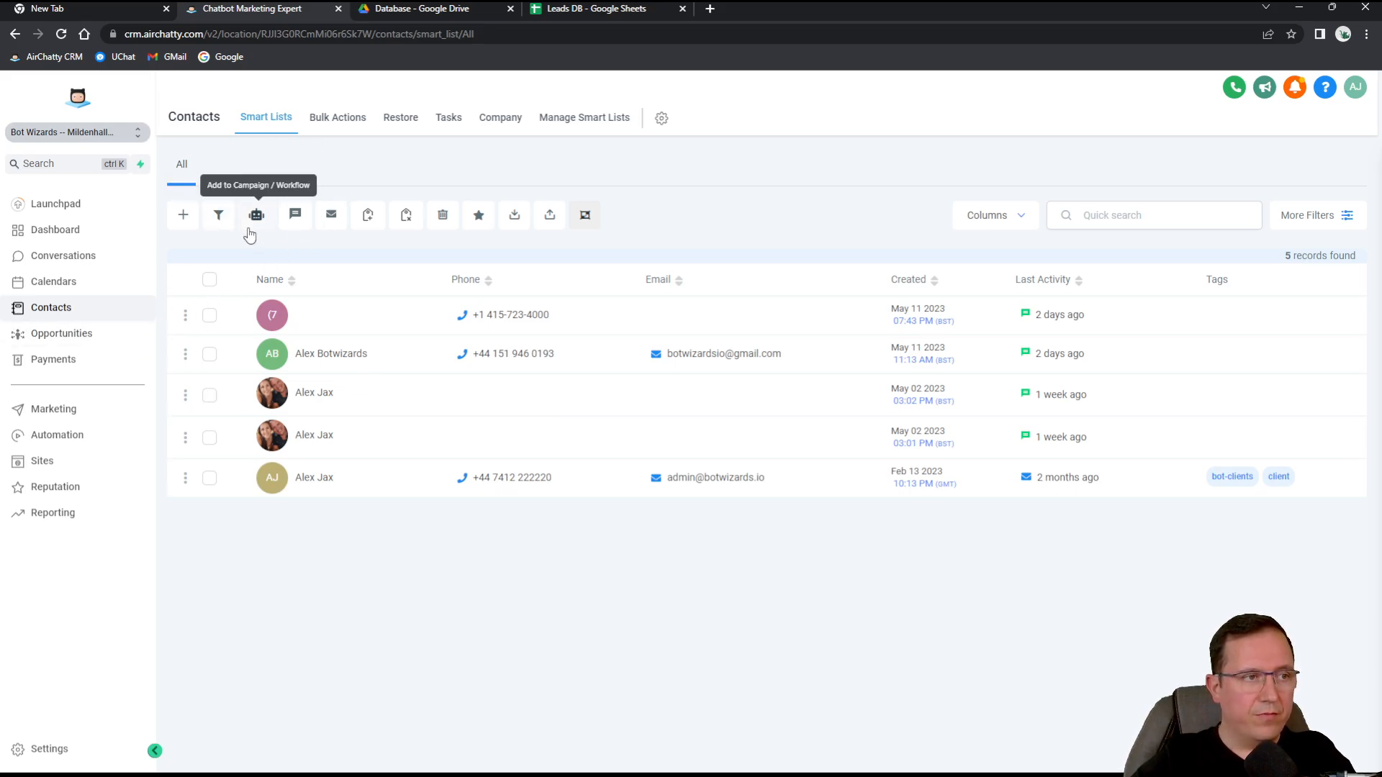
Add a new contact with the lead's first name, last name and Outlook e-mail address.
click(184, 216)
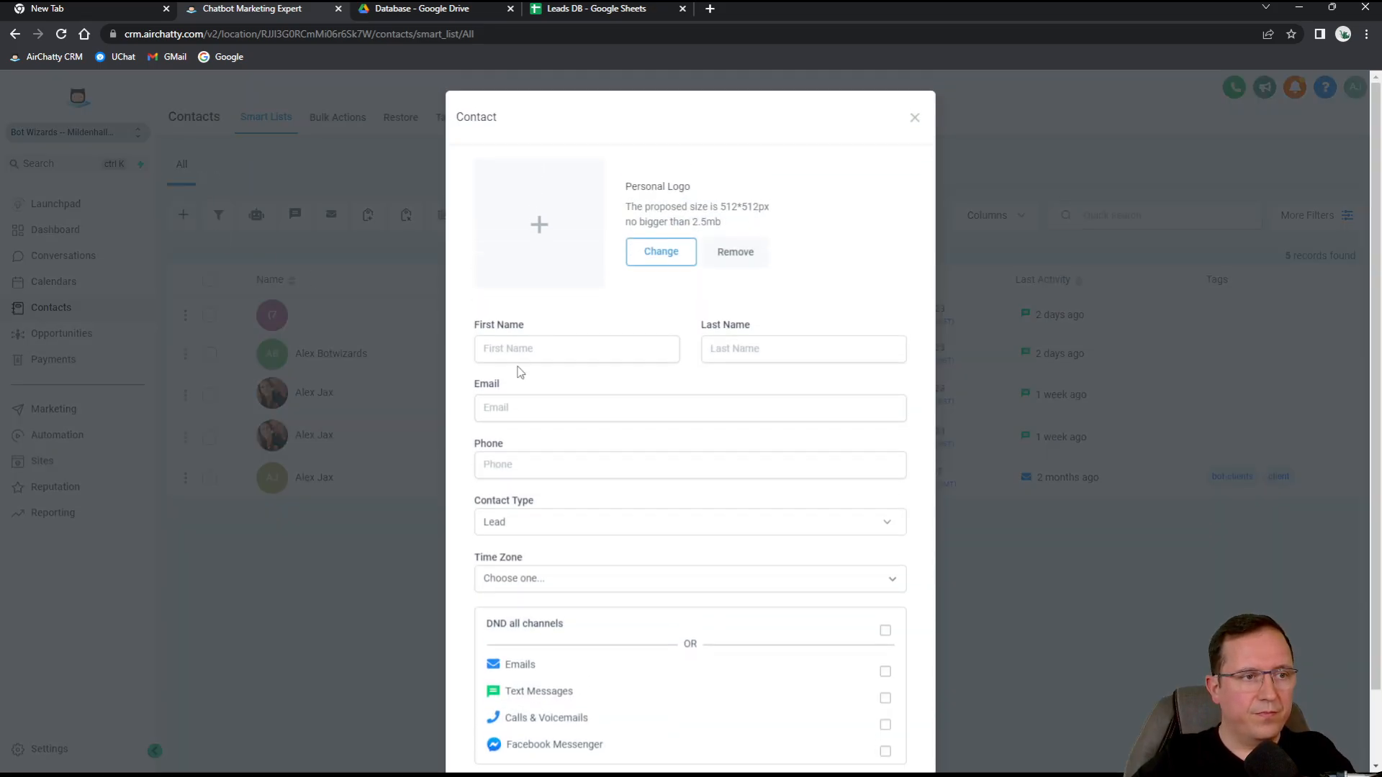
click(533, 349)
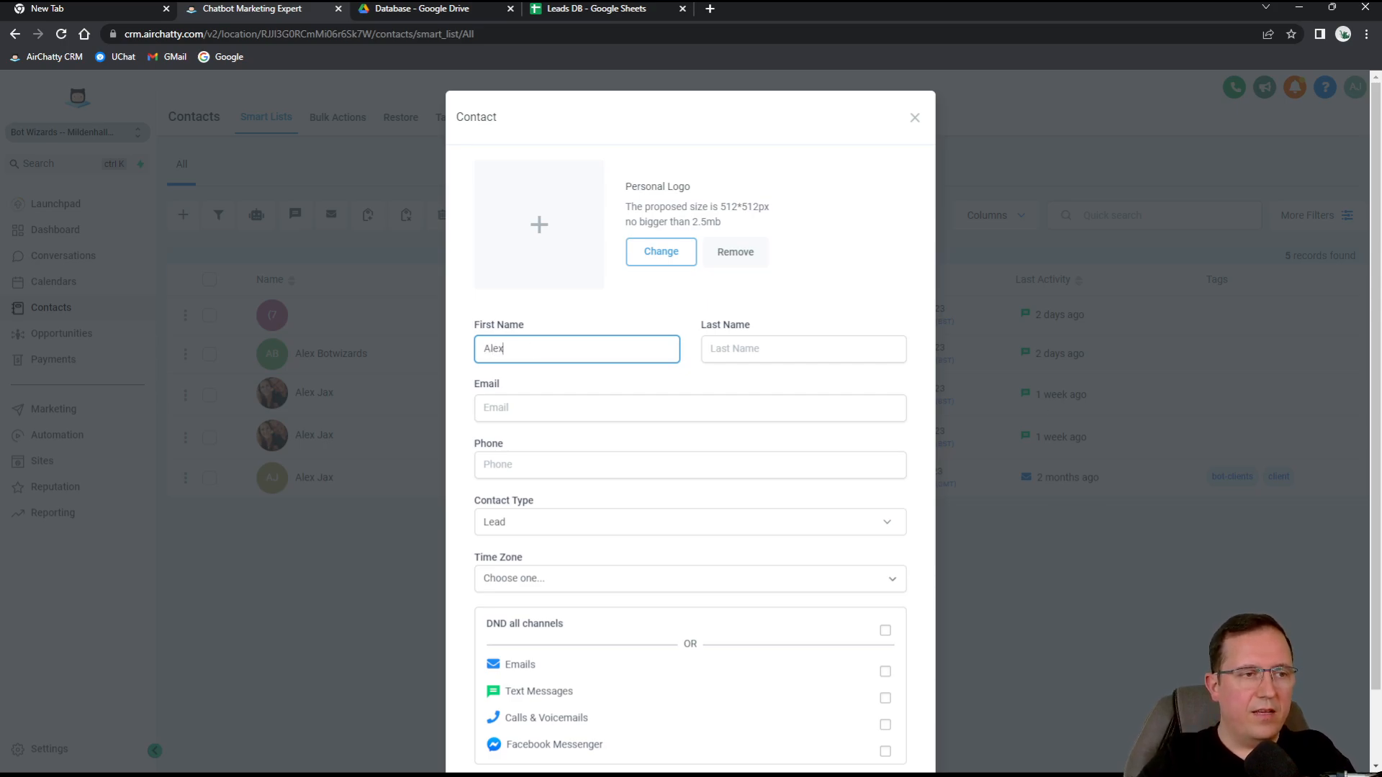
key(Tab)
key(Tab)
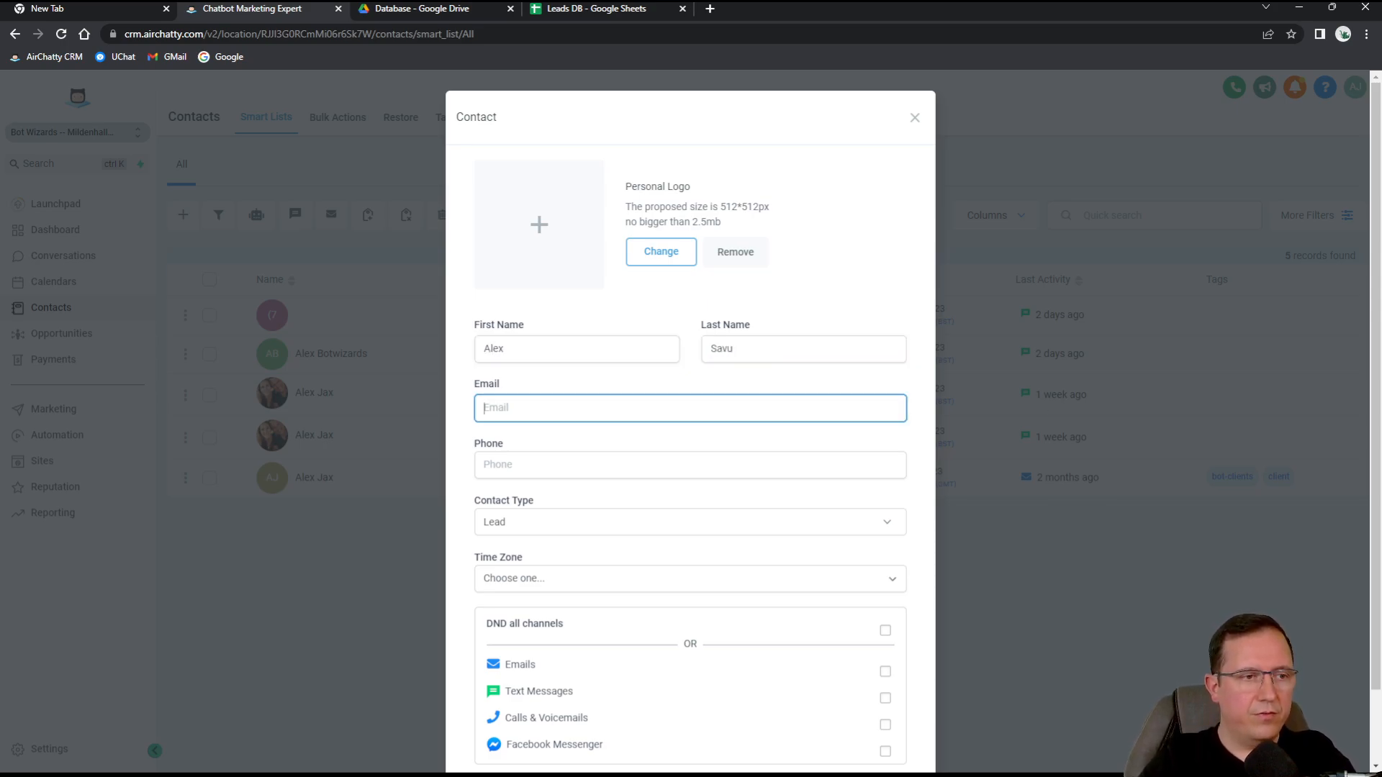
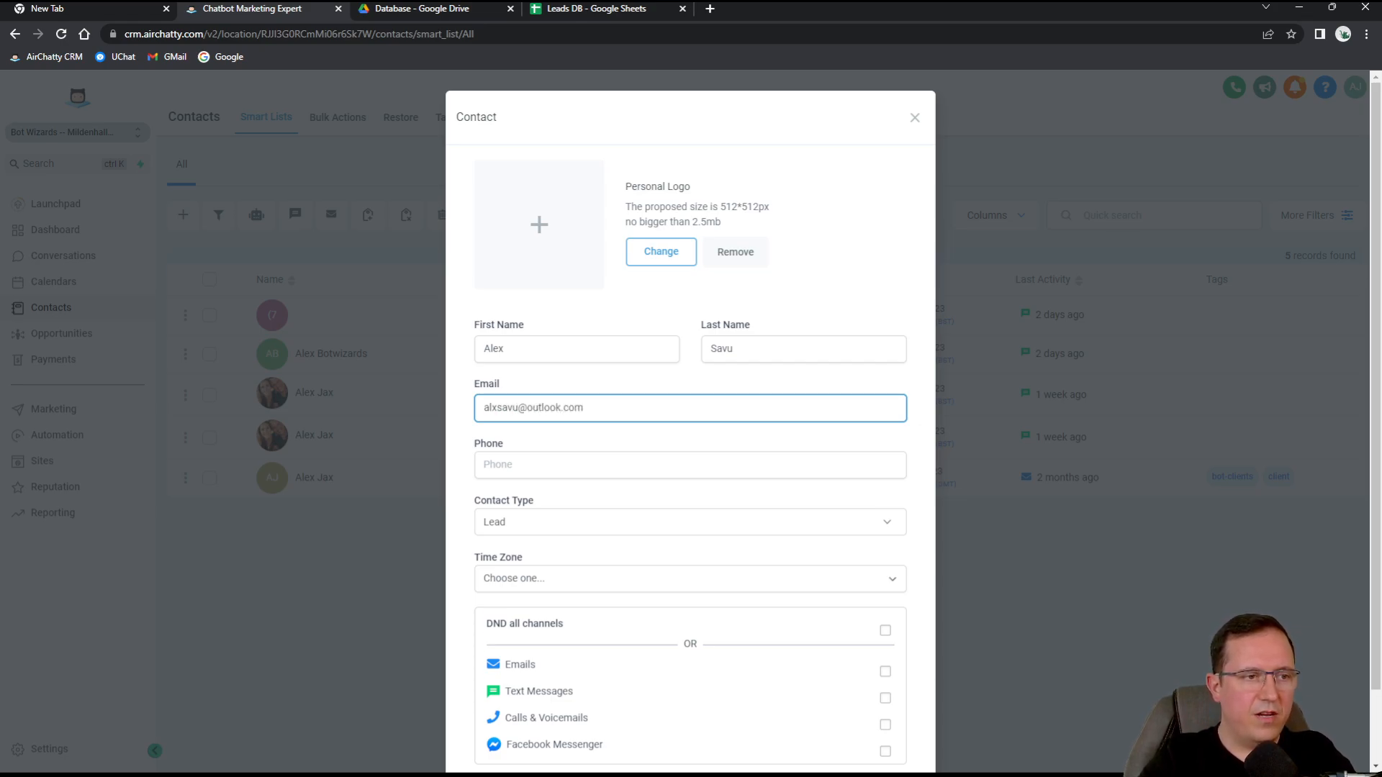
key(Tab)
key(Tab)
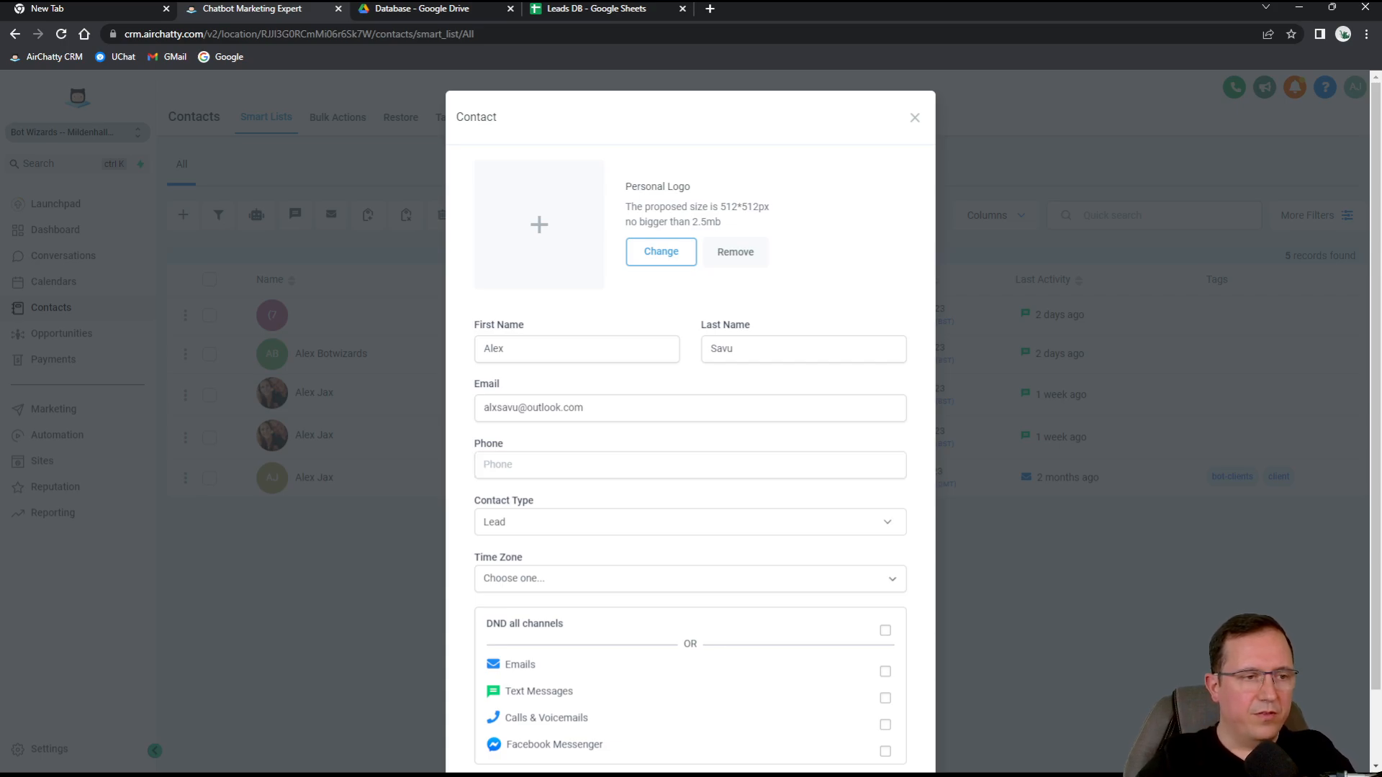
Save the new contact and open a fresh browser tab.
scroll(607, 559, down, 2)
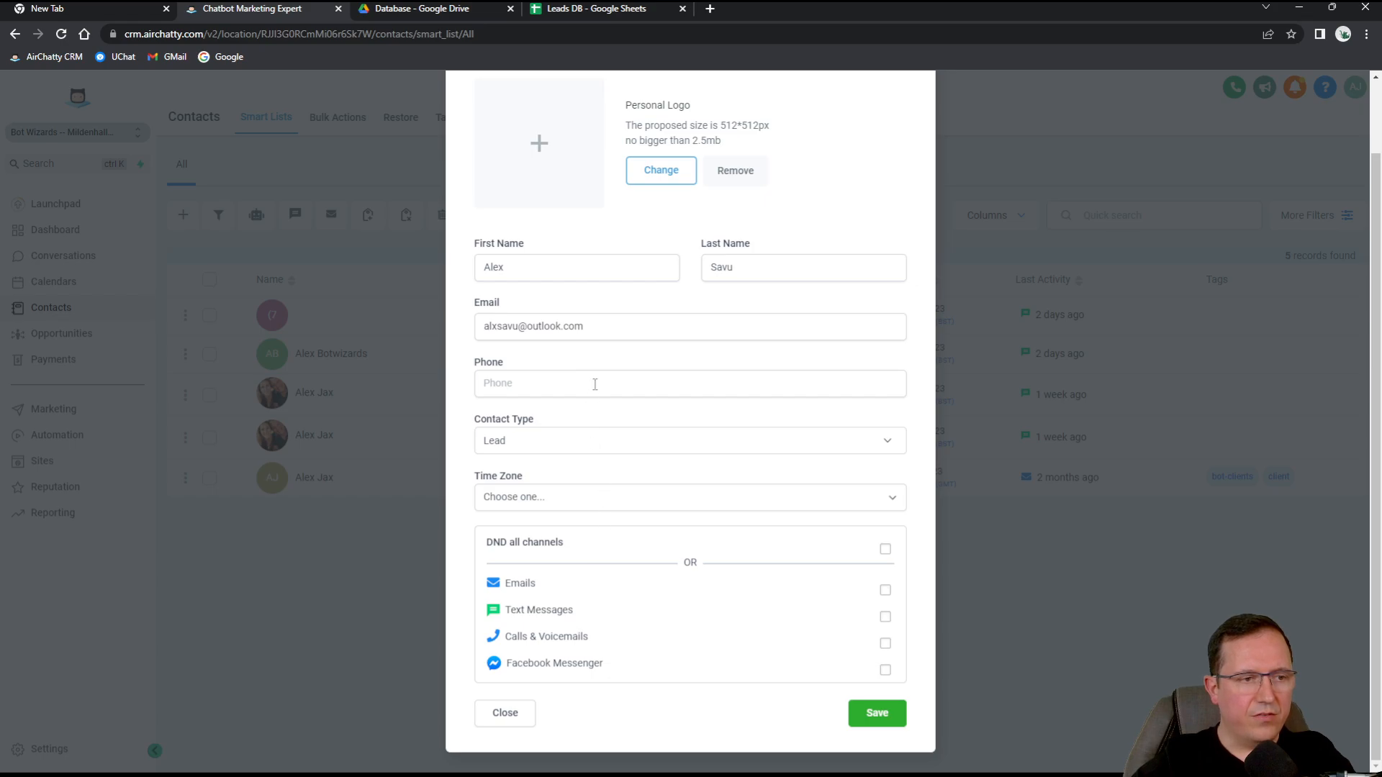
scroll(623, 432, up, 2)
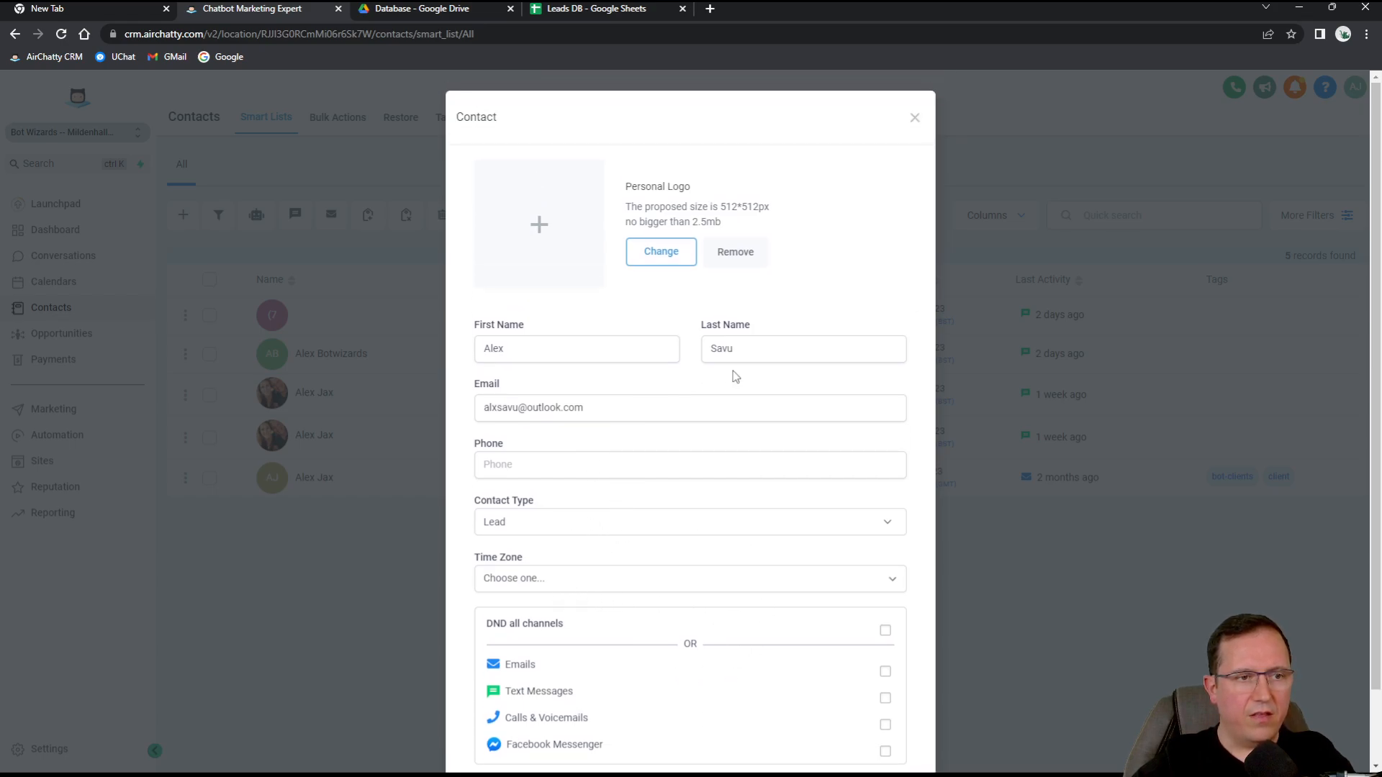
scroll(755, 576, down, 2)
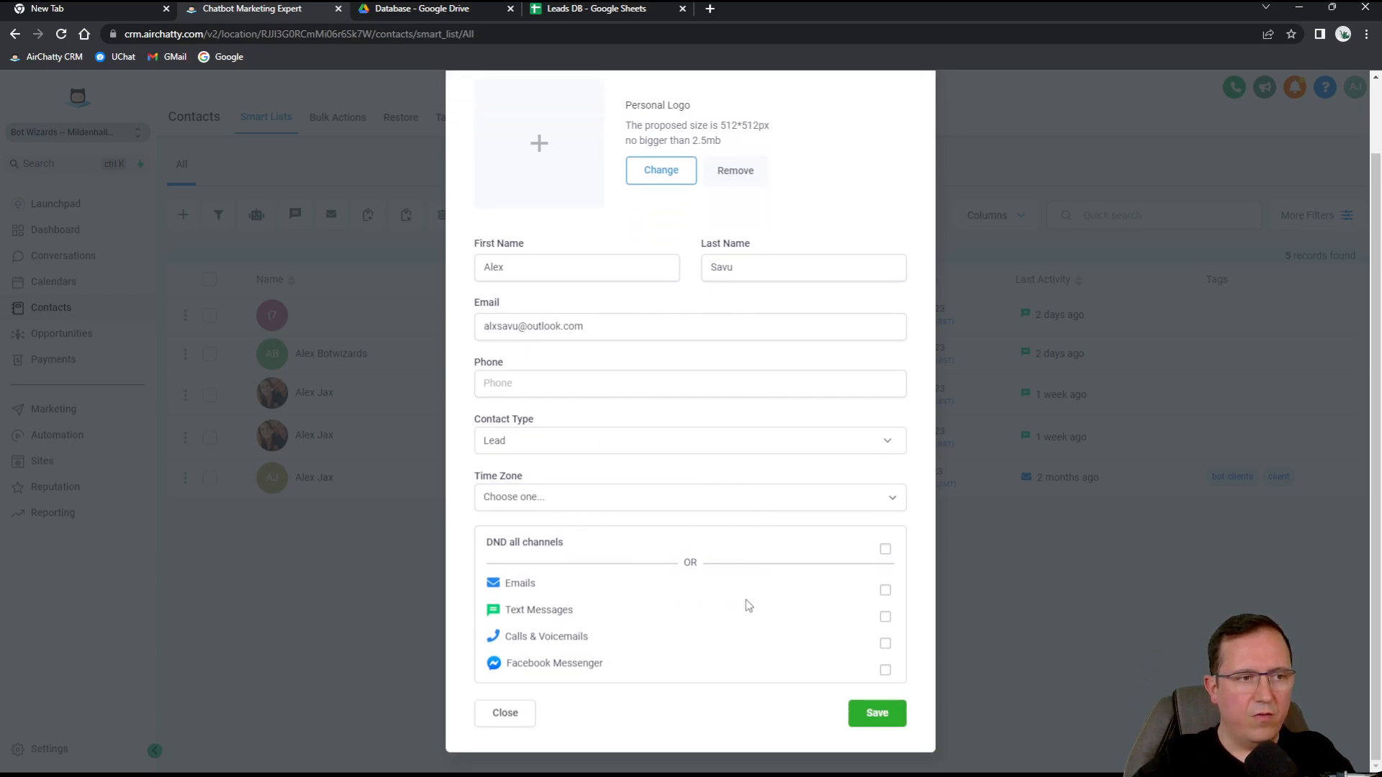
click(878, 714)
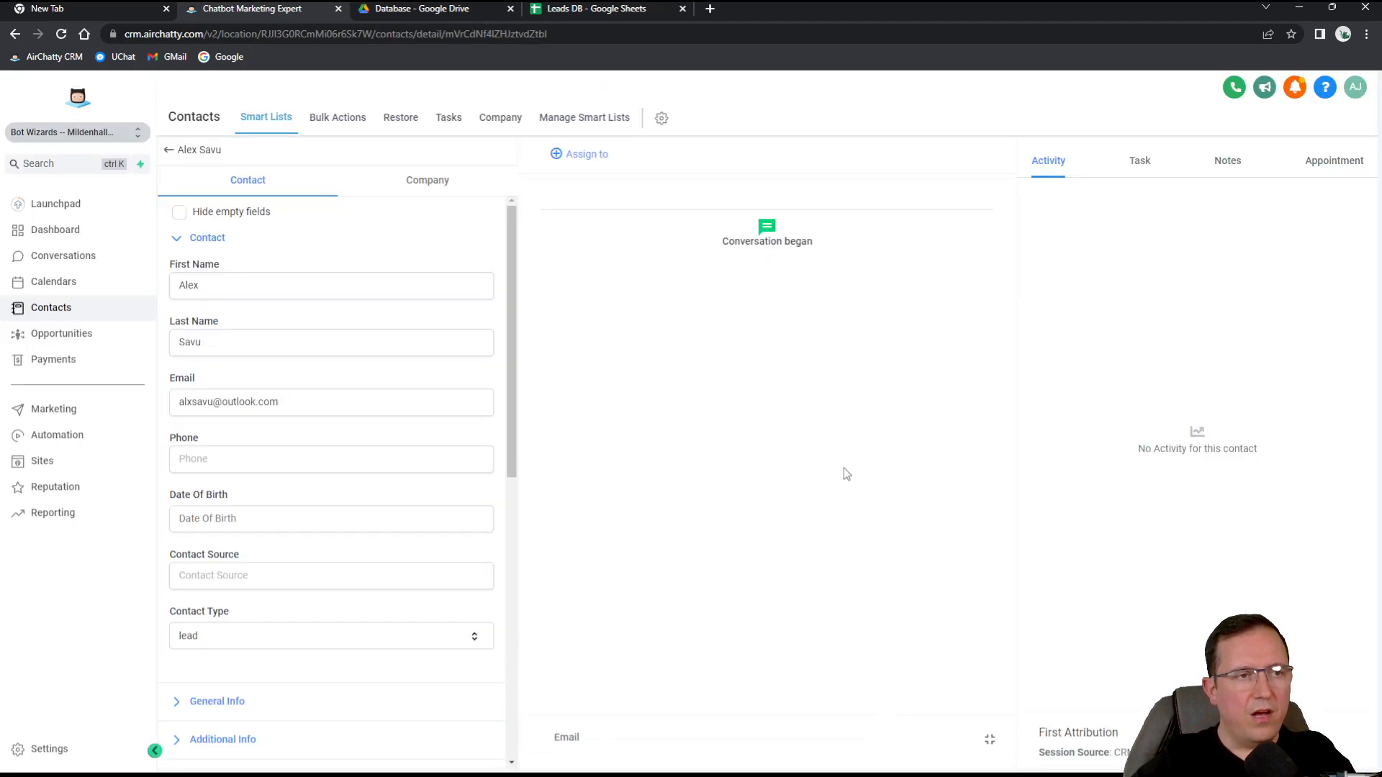
click(709, 8)
Sign in at outlook.live.com with the lead's e-mail address and password, declining to stay signed in.
text(outloo)
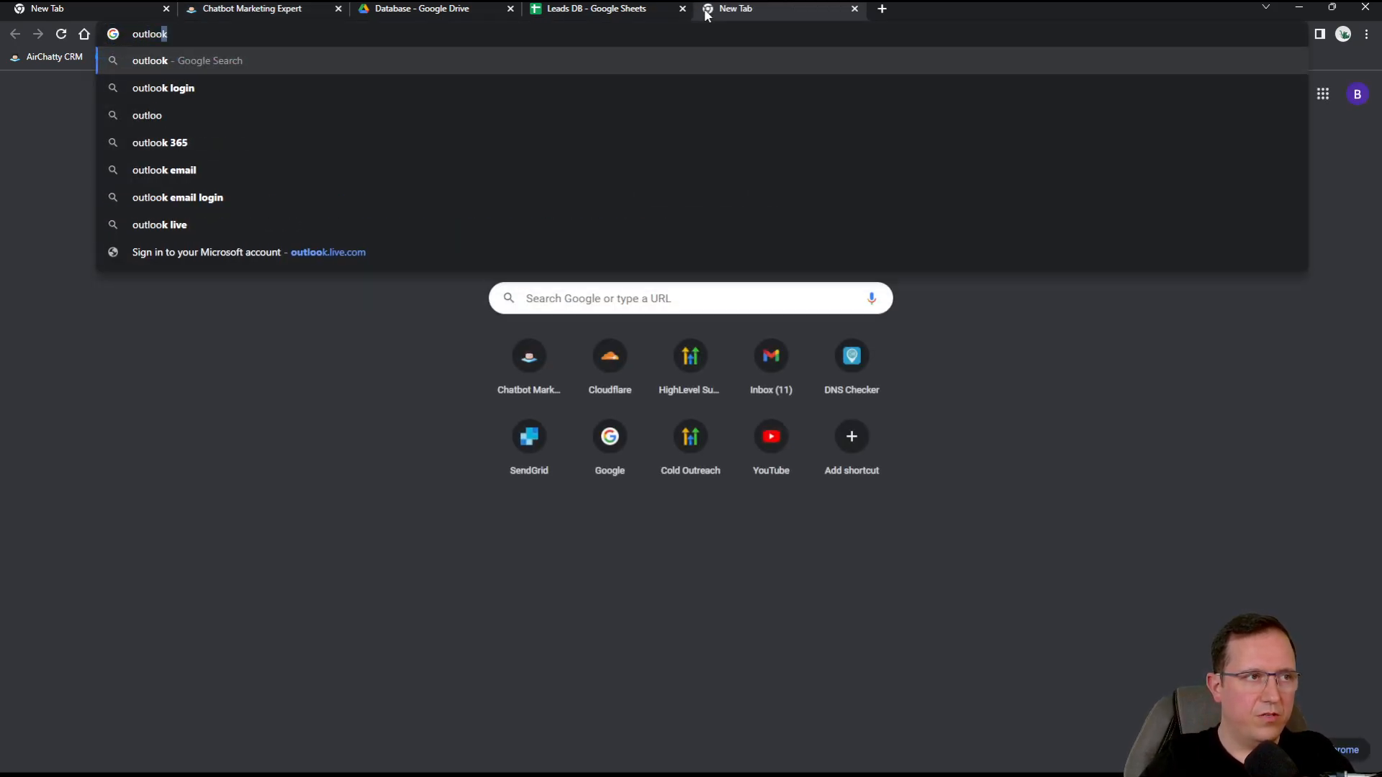
text(k.live.com)
key(Return)
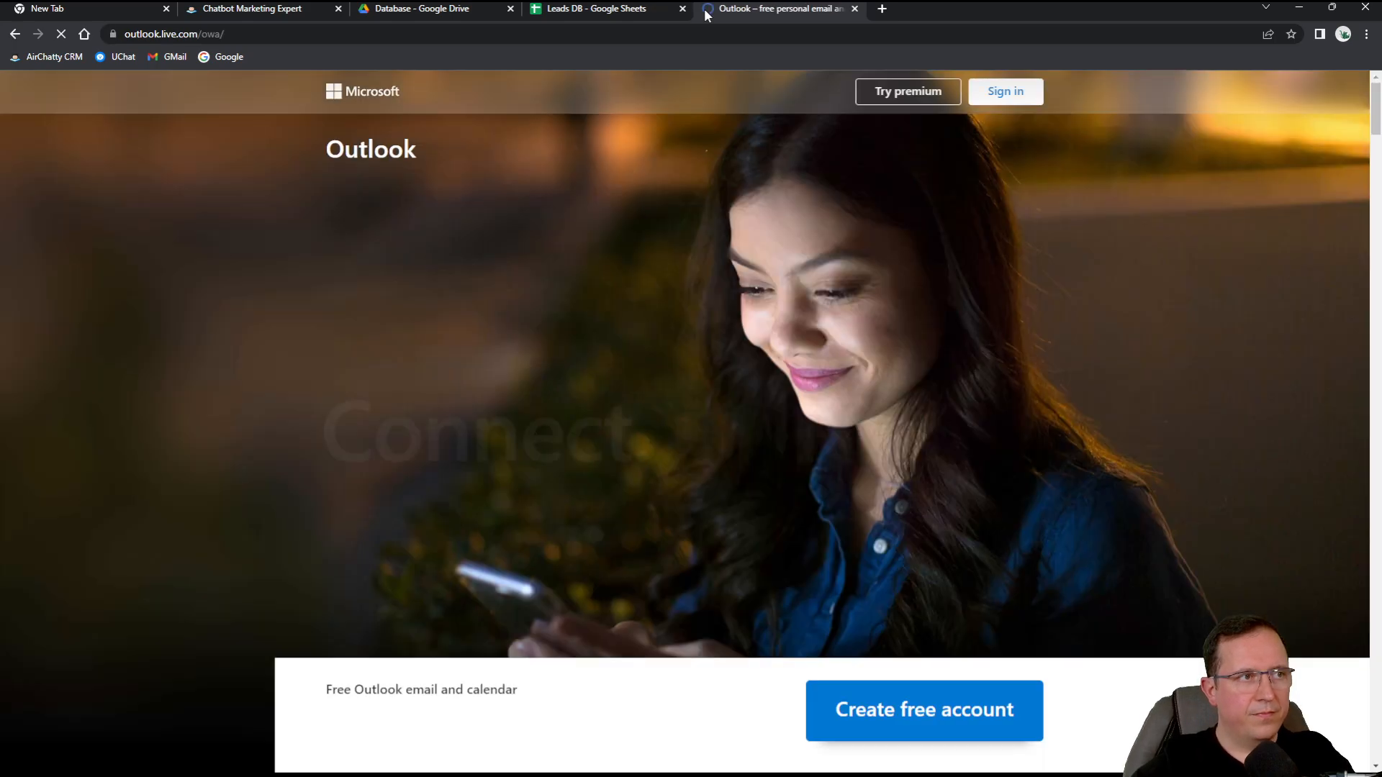
click(1004, 93)
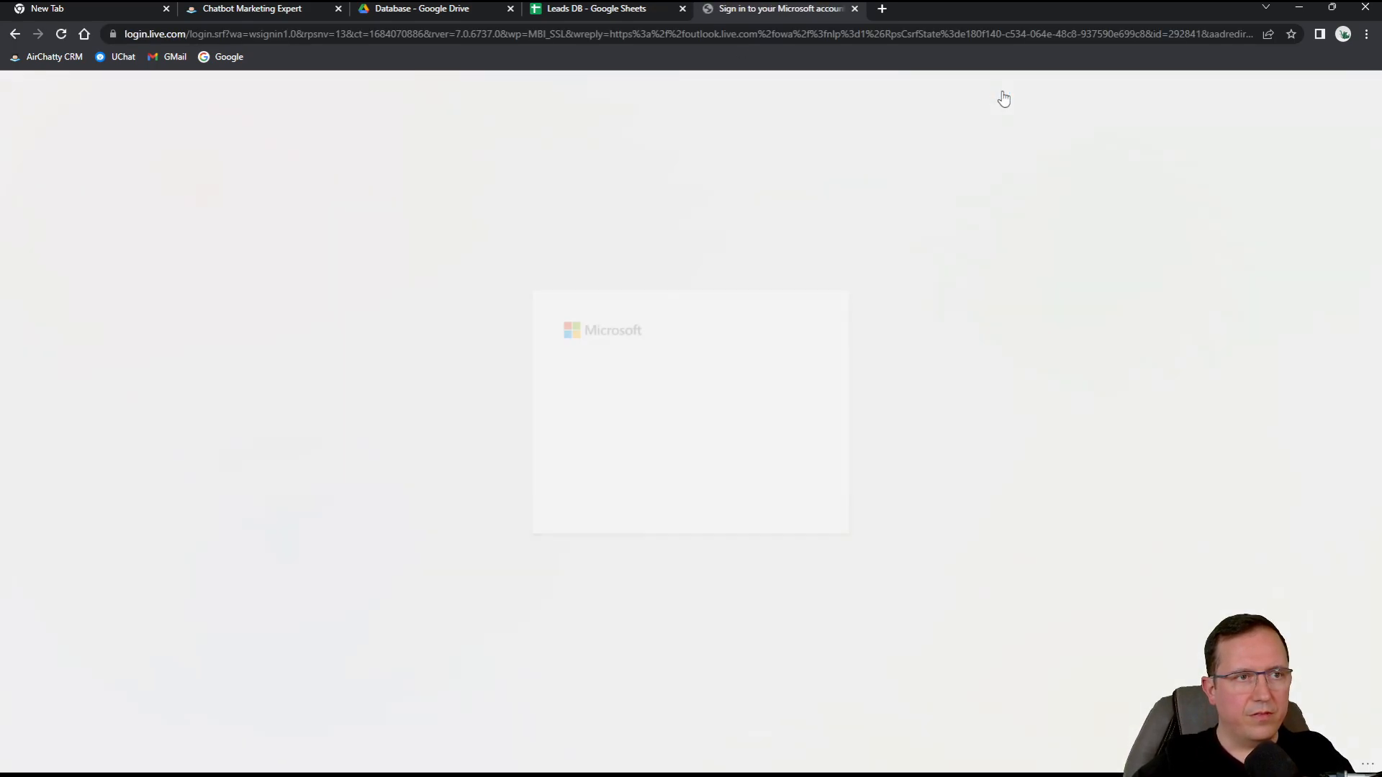
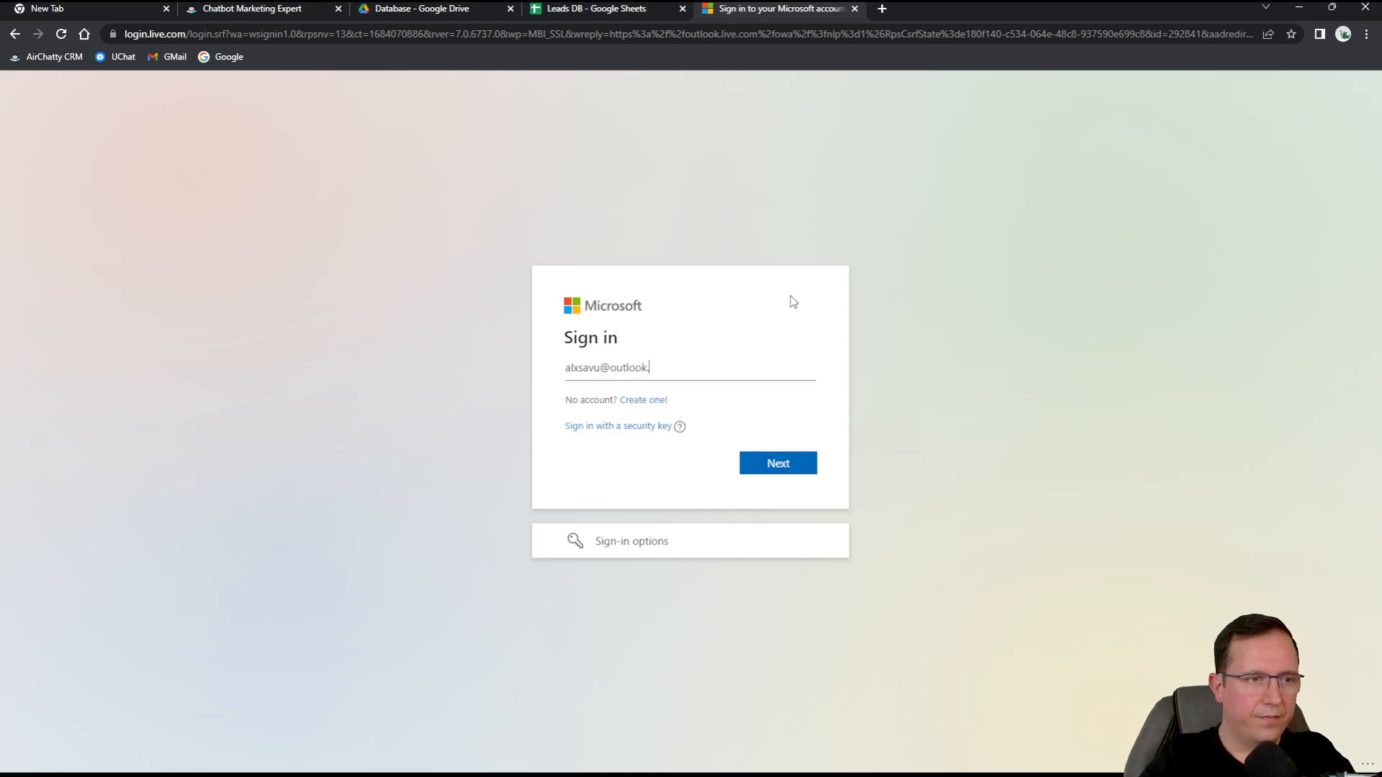
key(Return)
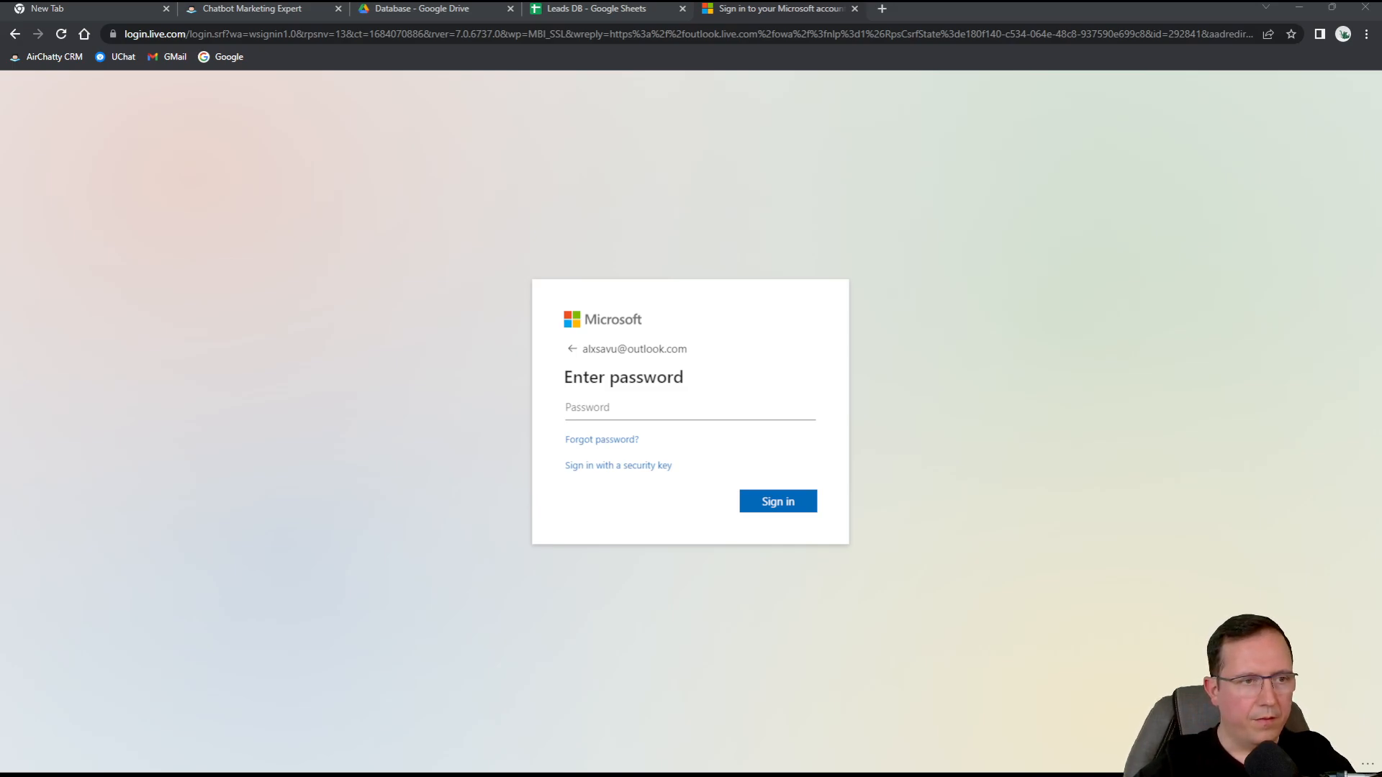
key(ctrl+v)
click(790, 504)
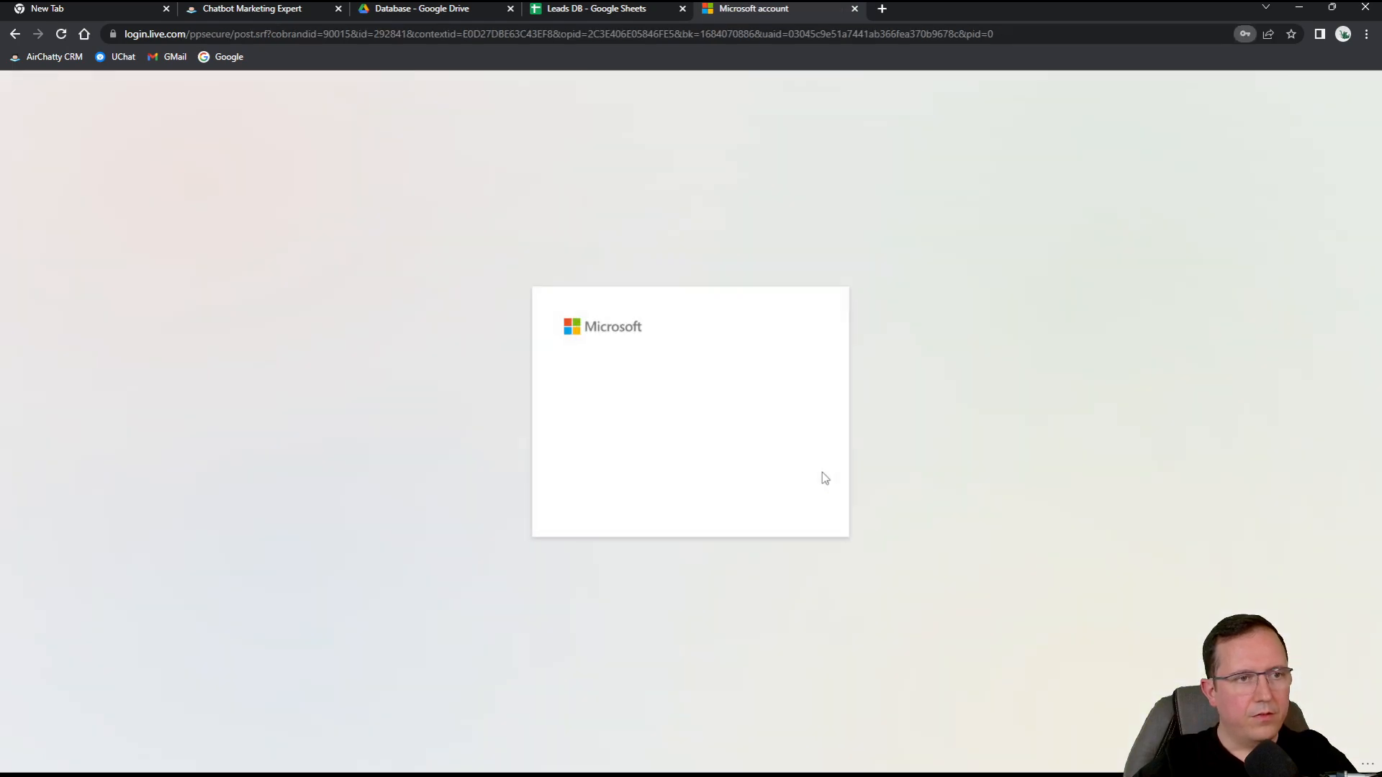
click(676, 504)
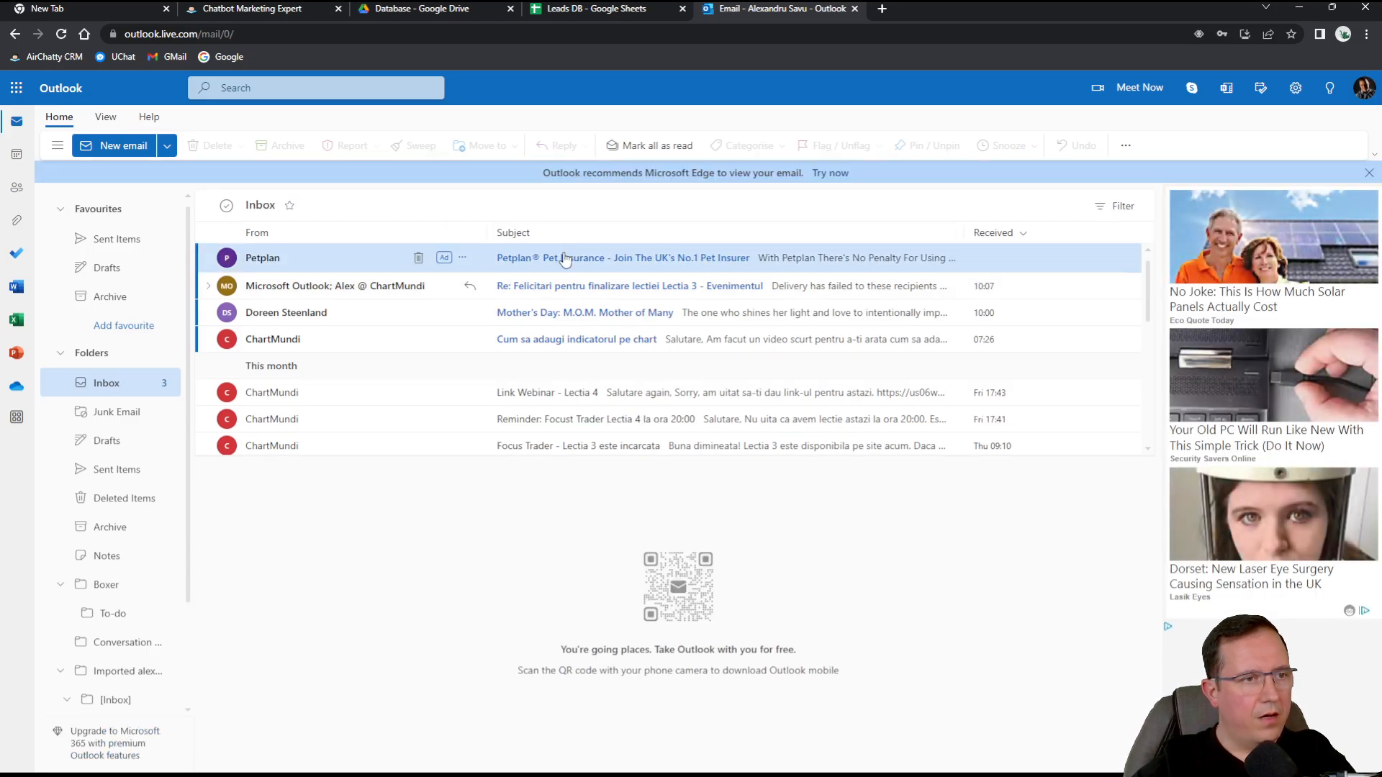
Check Junk Email and the Inbox for the welcome email, then bring up the Leads DB sheet.
click(122, 418)
click(126, 381)
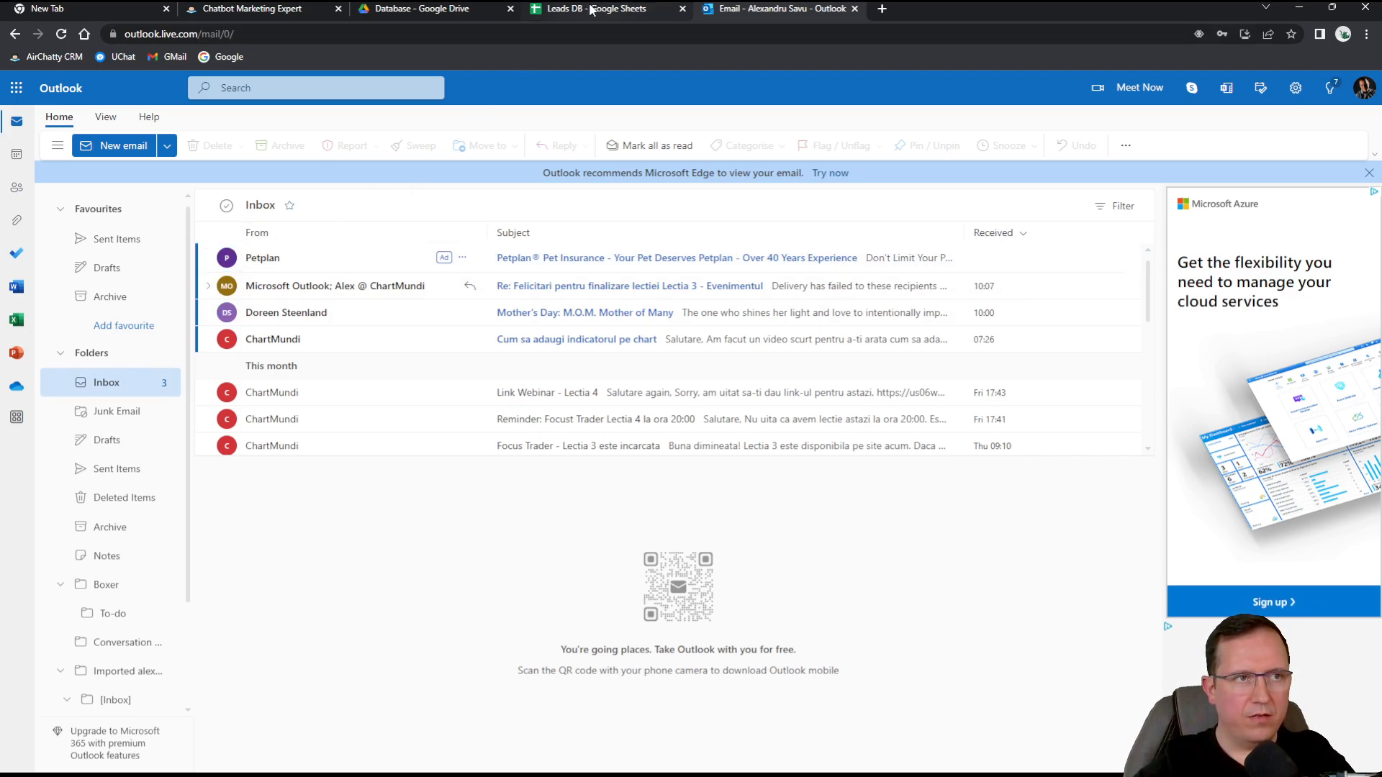
click(561, 20)
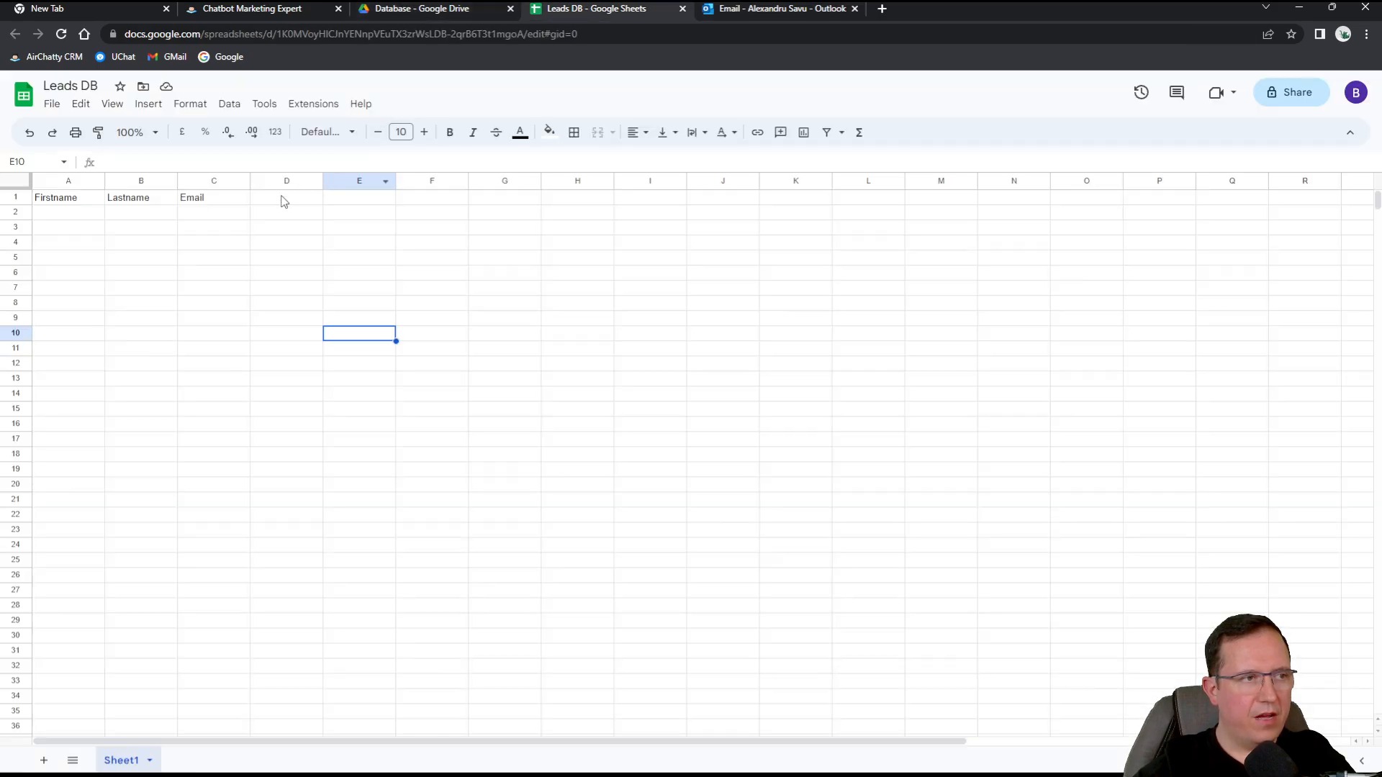
Reload the Leads DB sheet, dismiss the Meet tip, and return to the CRM contact page.
click(62, 34)
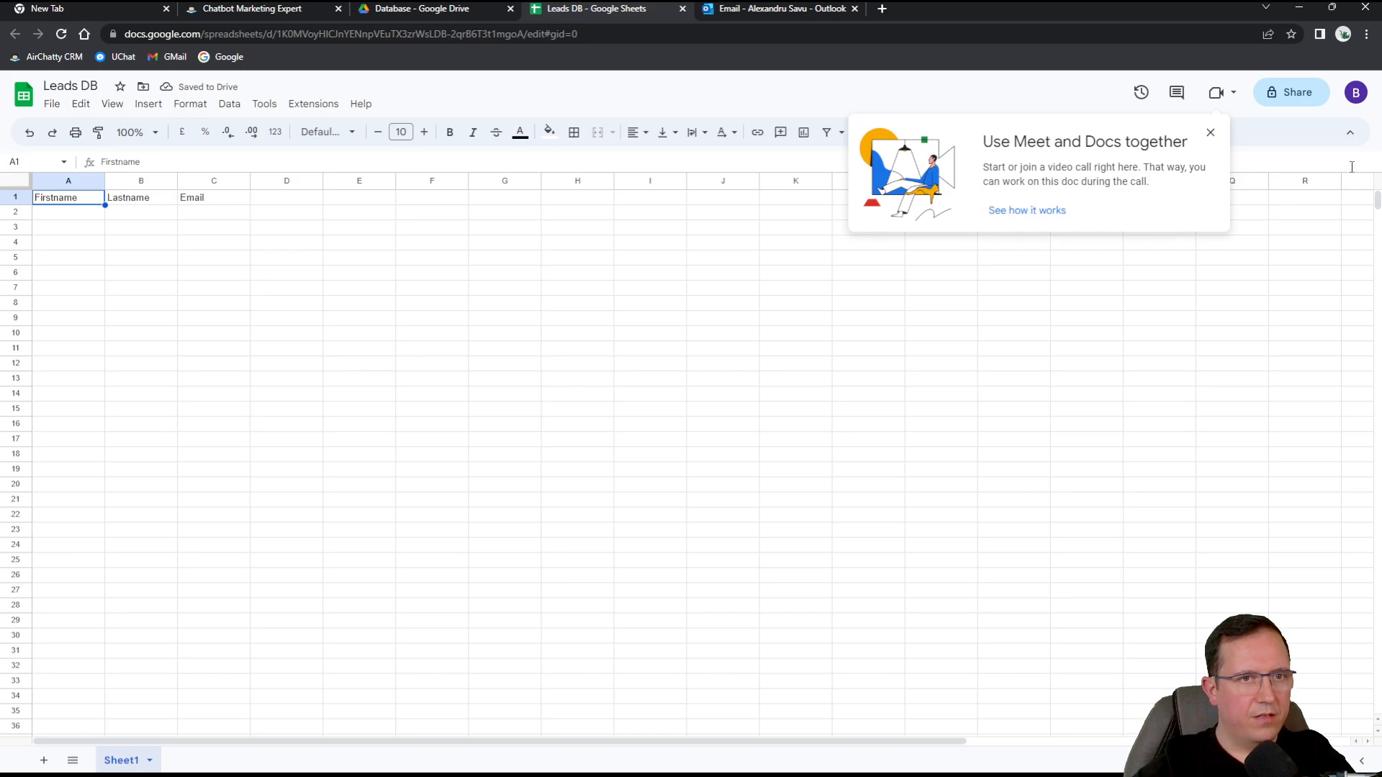
click(1210, 133)
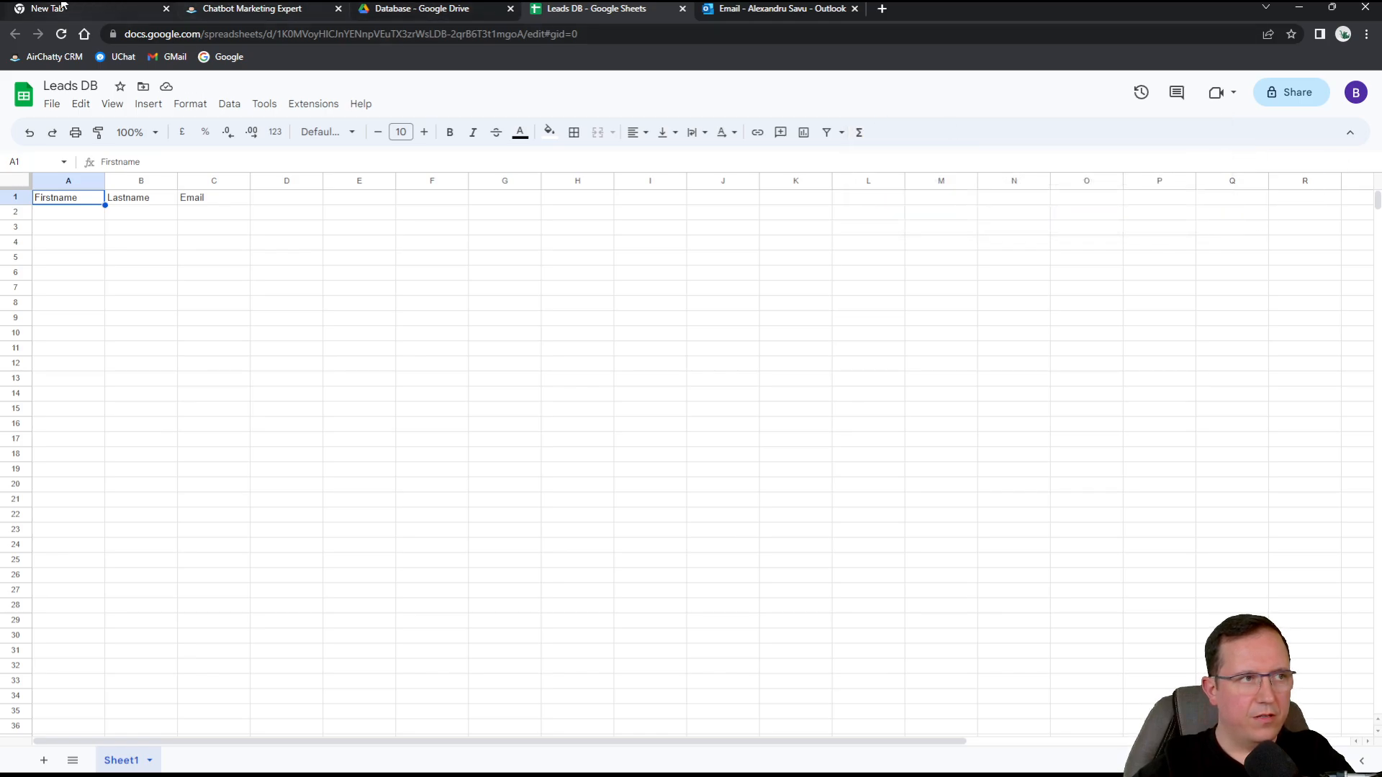
click(229, 8)
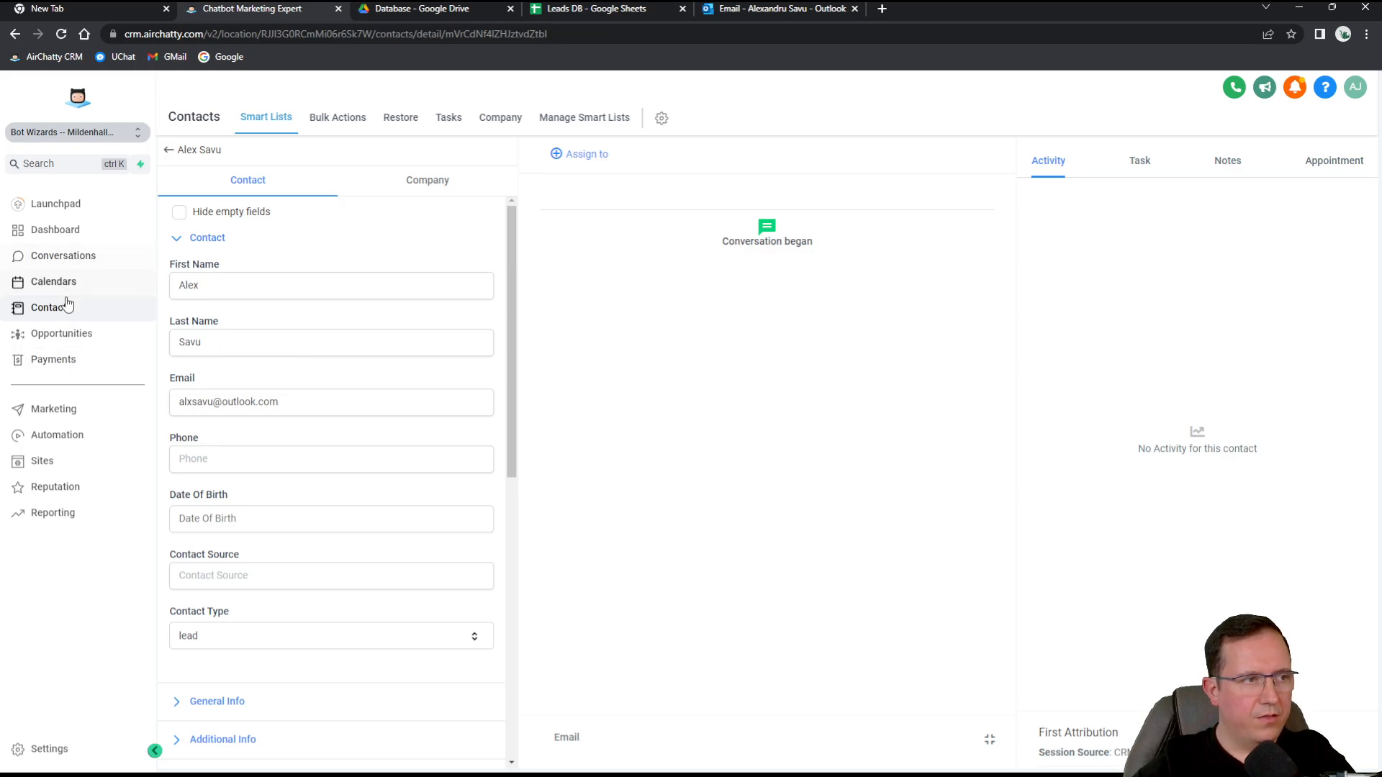
click(64, 443)
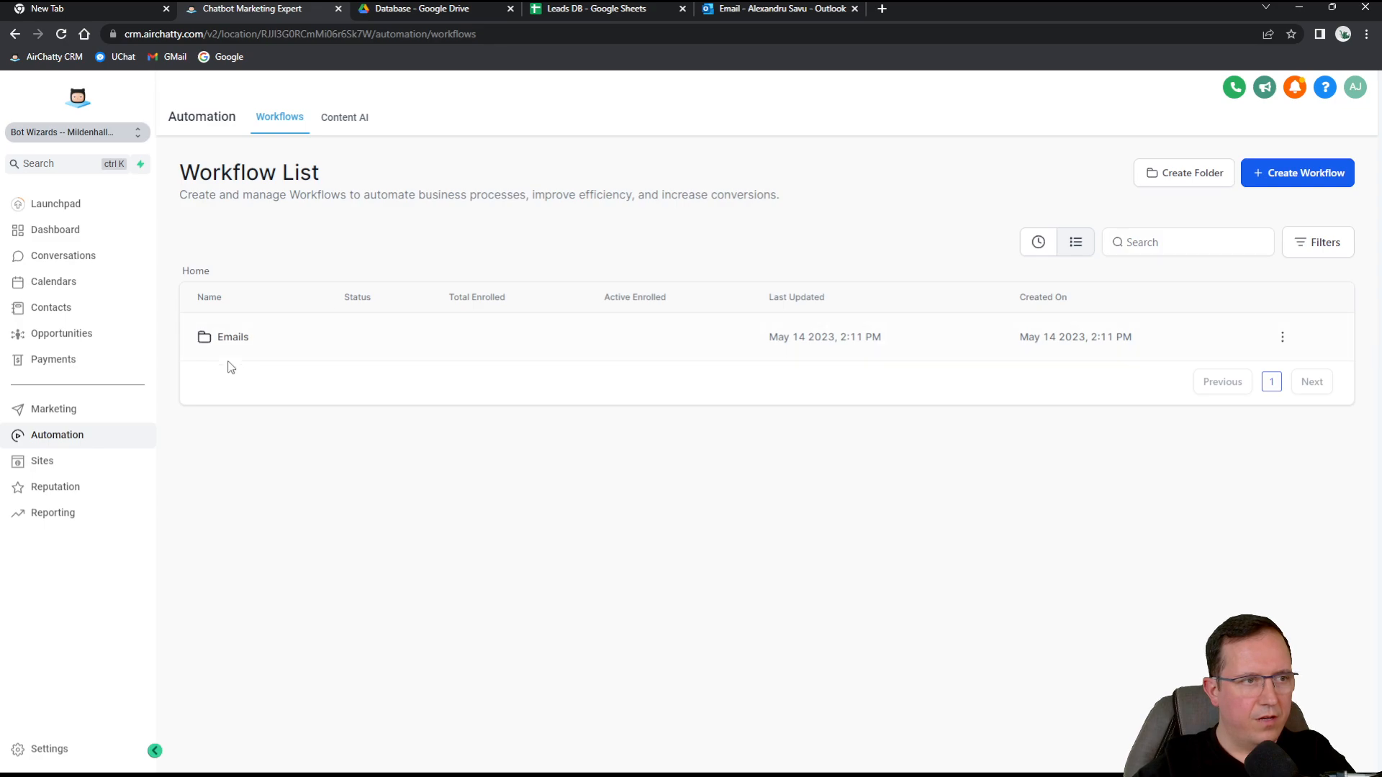
click(241, 338)
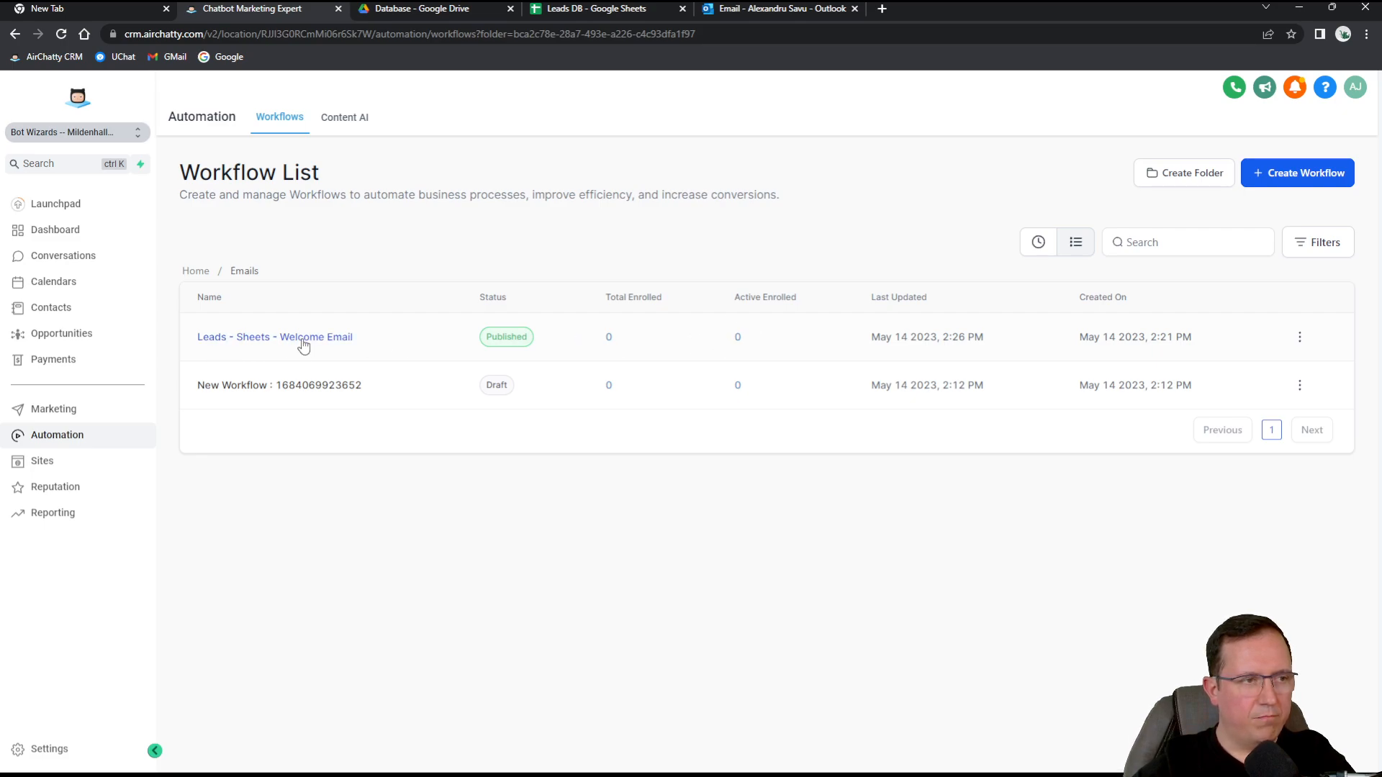
click(44, 312)
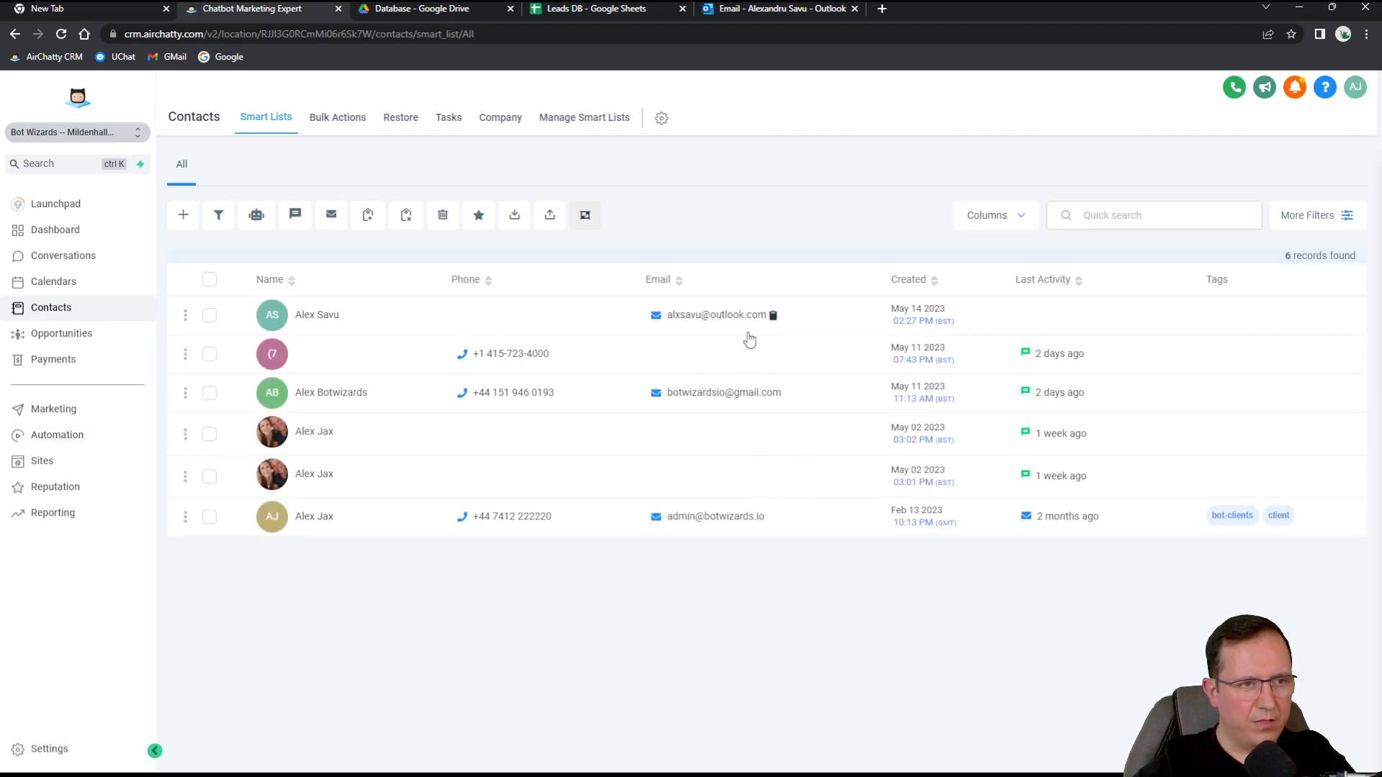
click(56, 435)
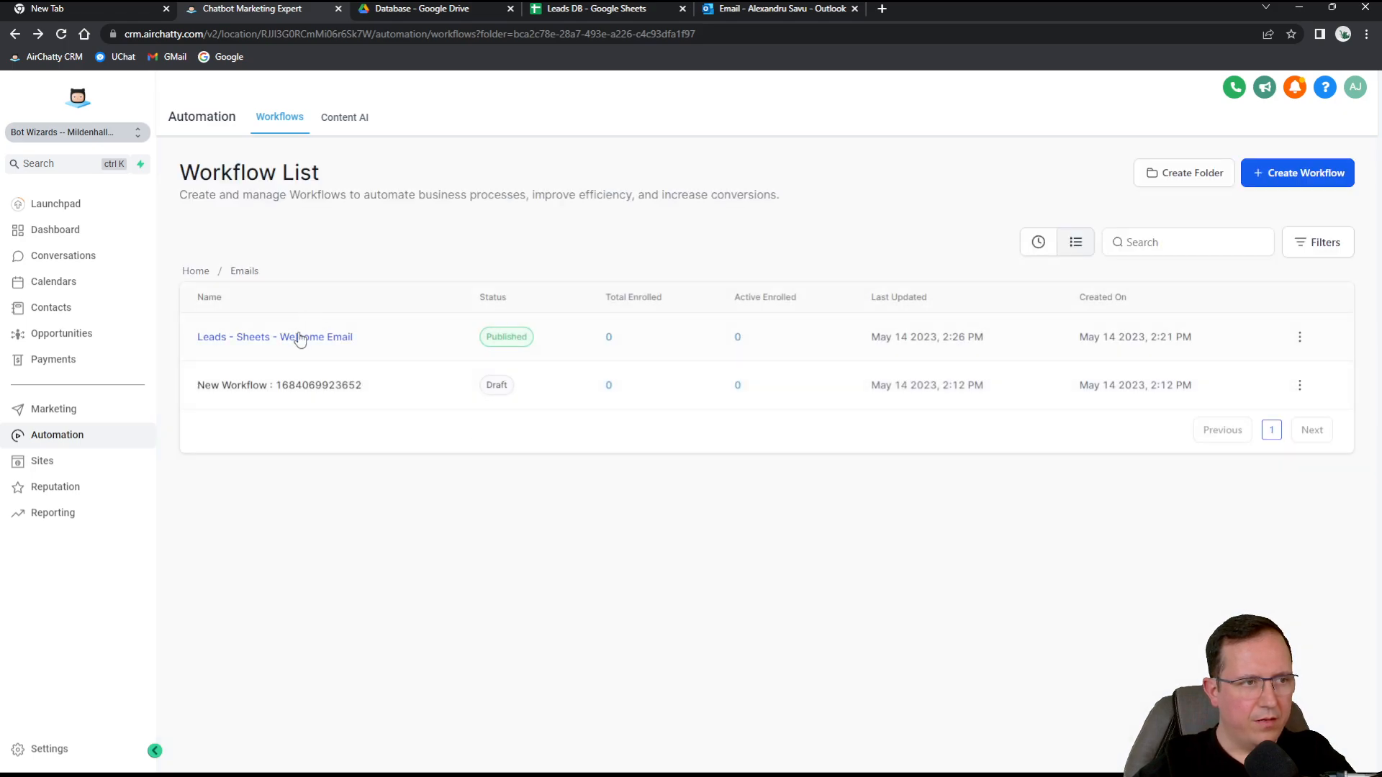
click(300, 339)
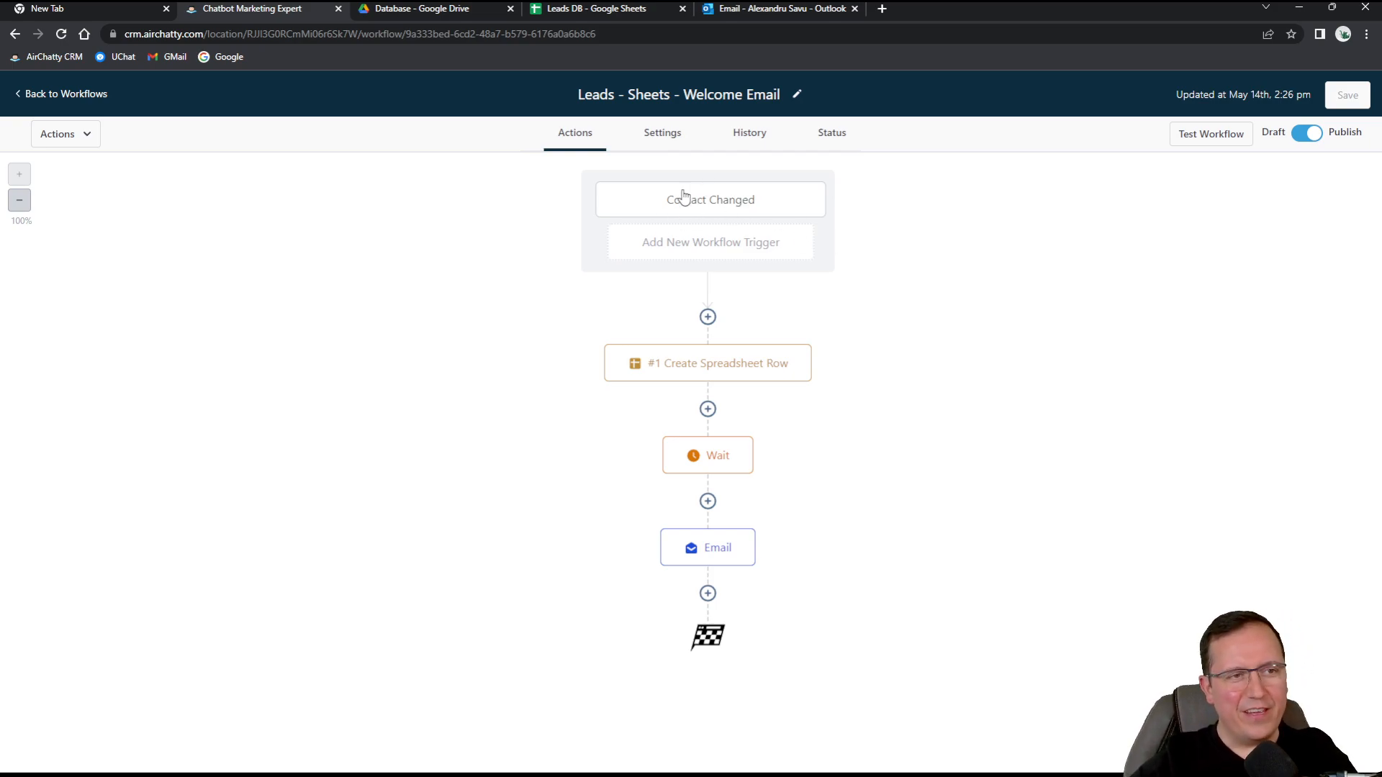
click(743, 202)
click(807, 213)
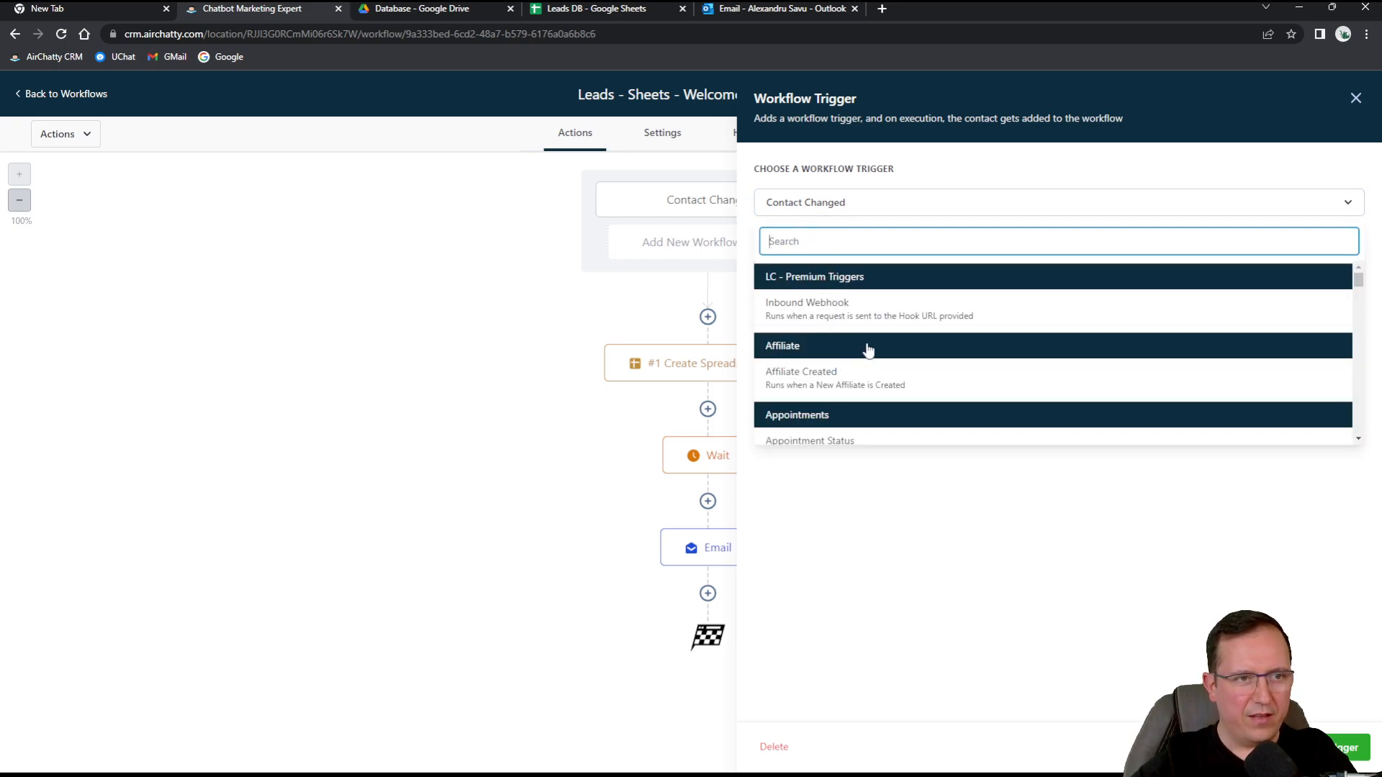
click(1354, 98)
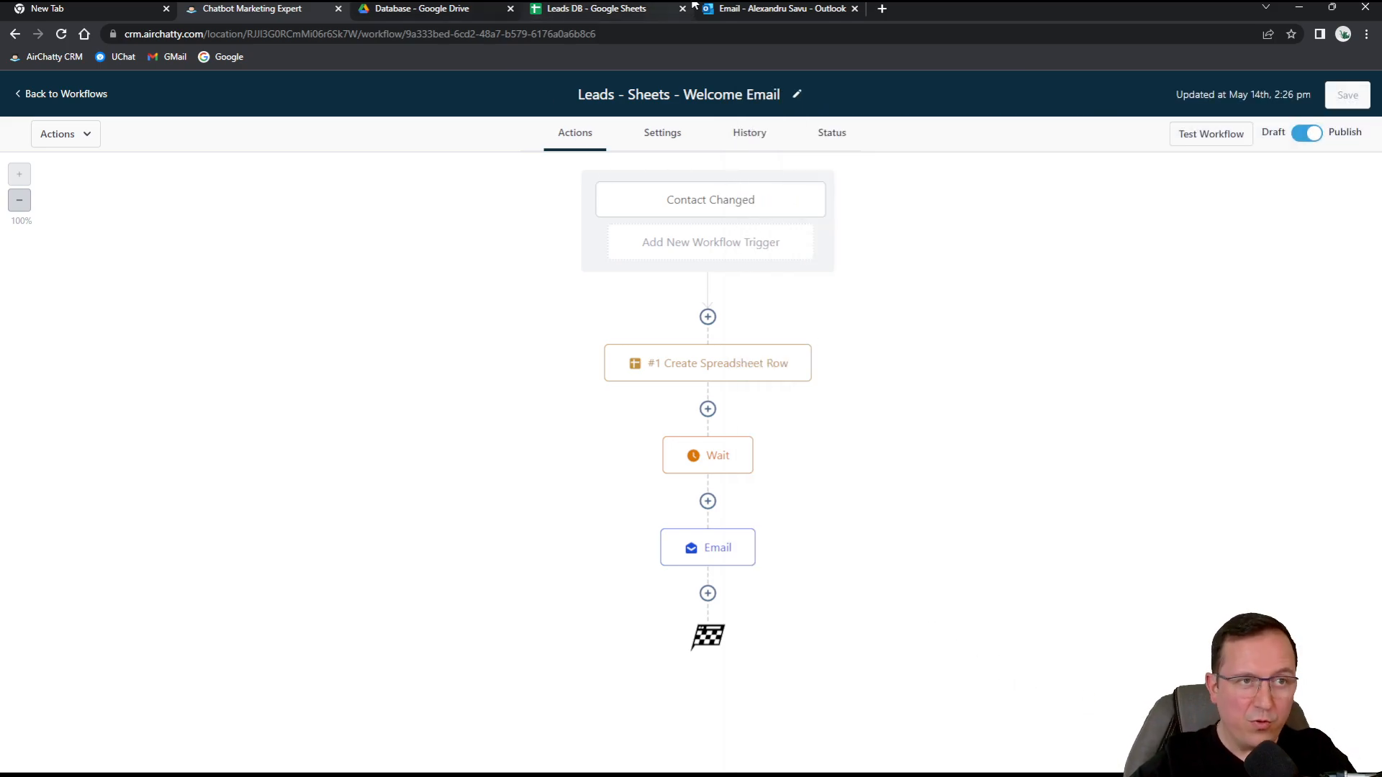
click(778, 8)
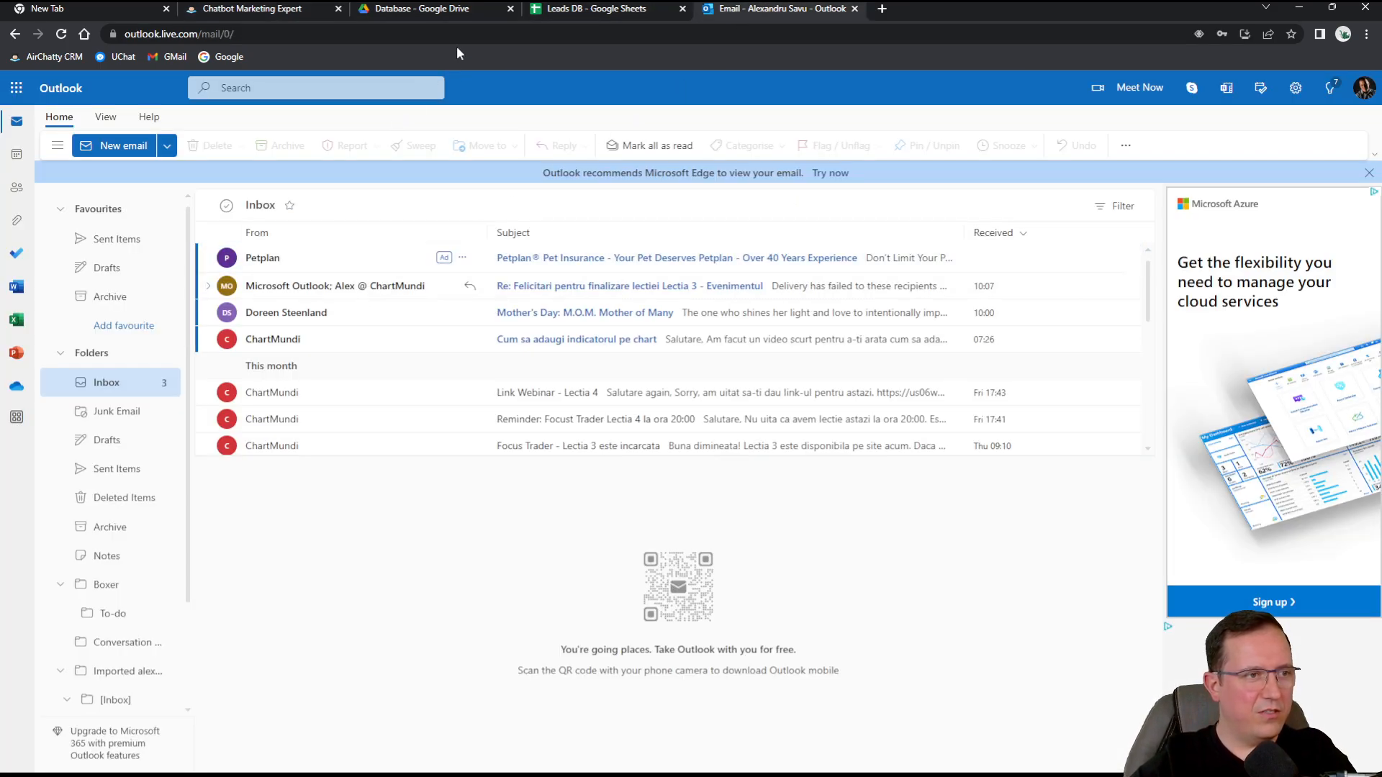
click(392, 8)
click(262, 8)
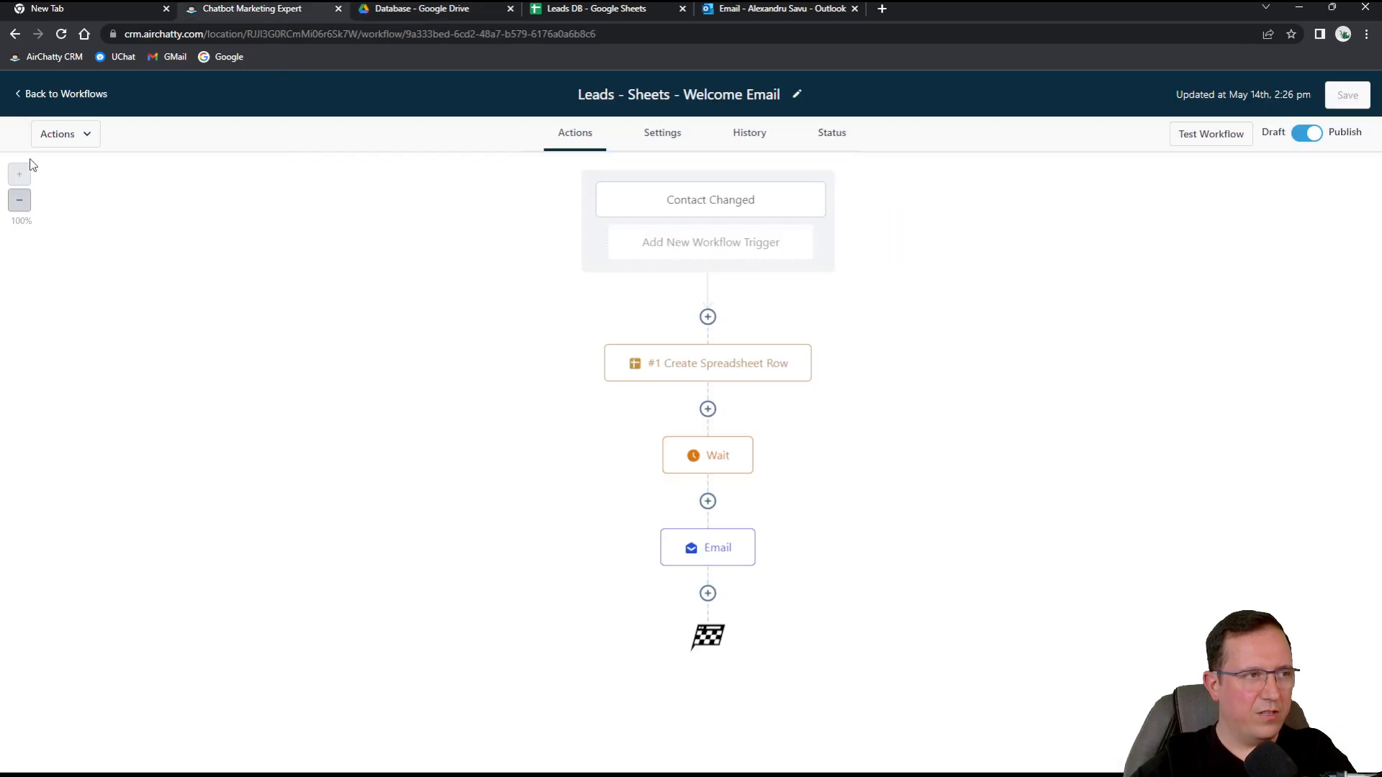
click(44, 95)
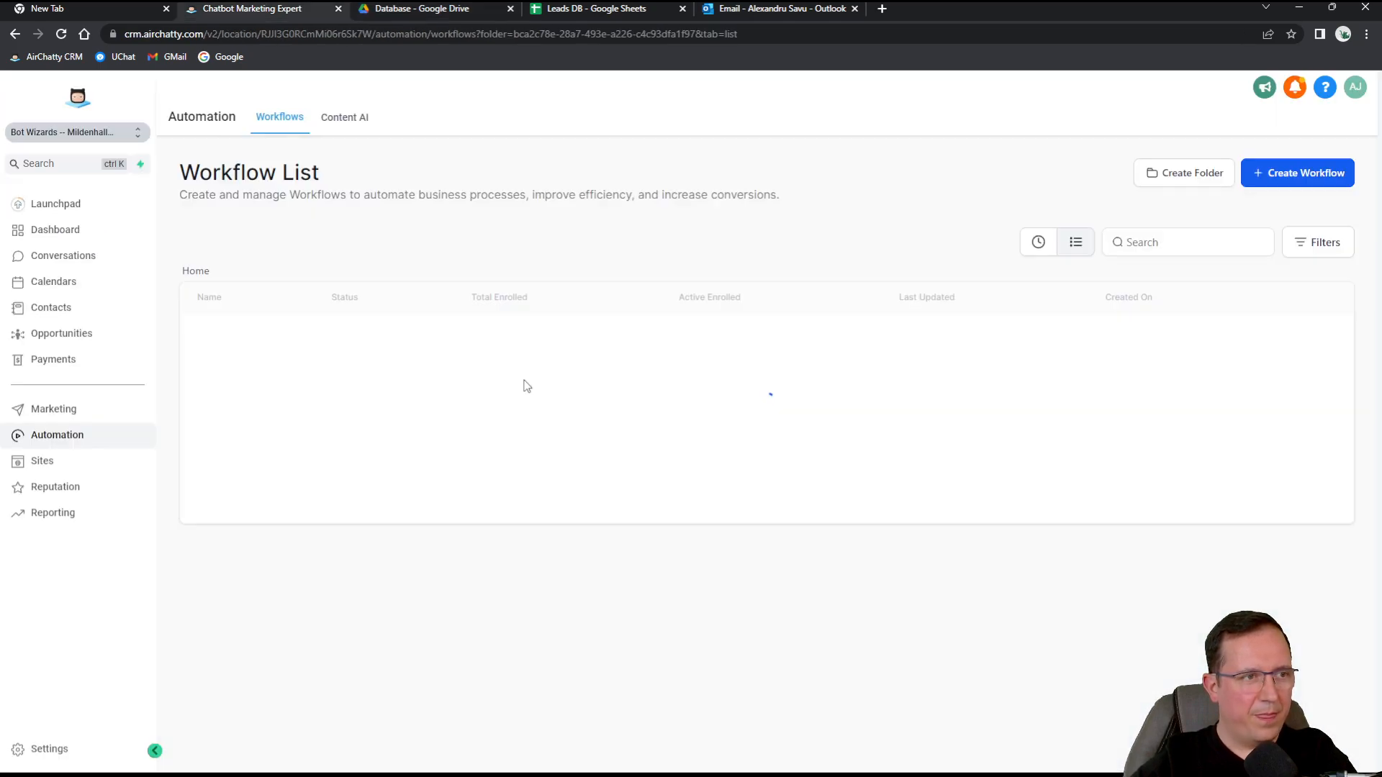
Open the lead contact, append 'l' to its last name, and save the record.
click(61, 312)
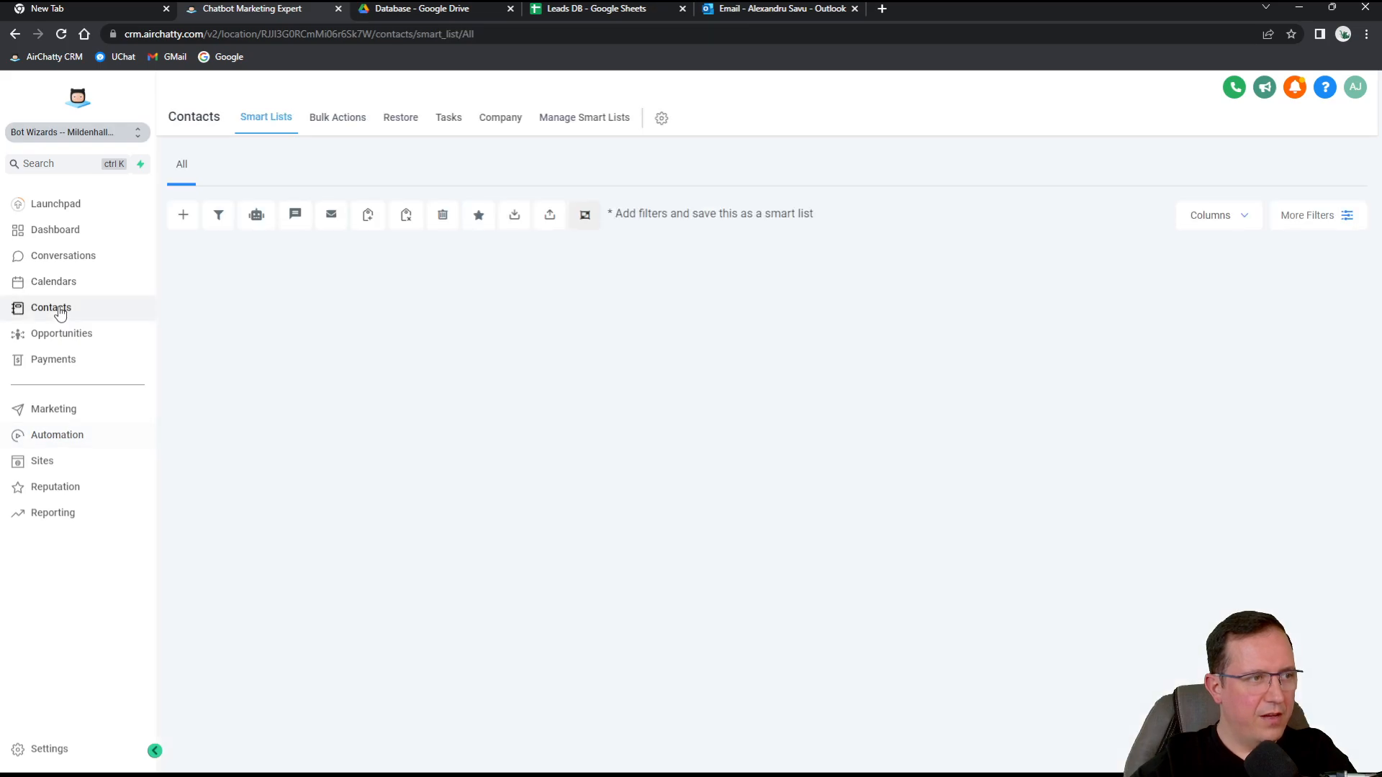
click(326, 321)
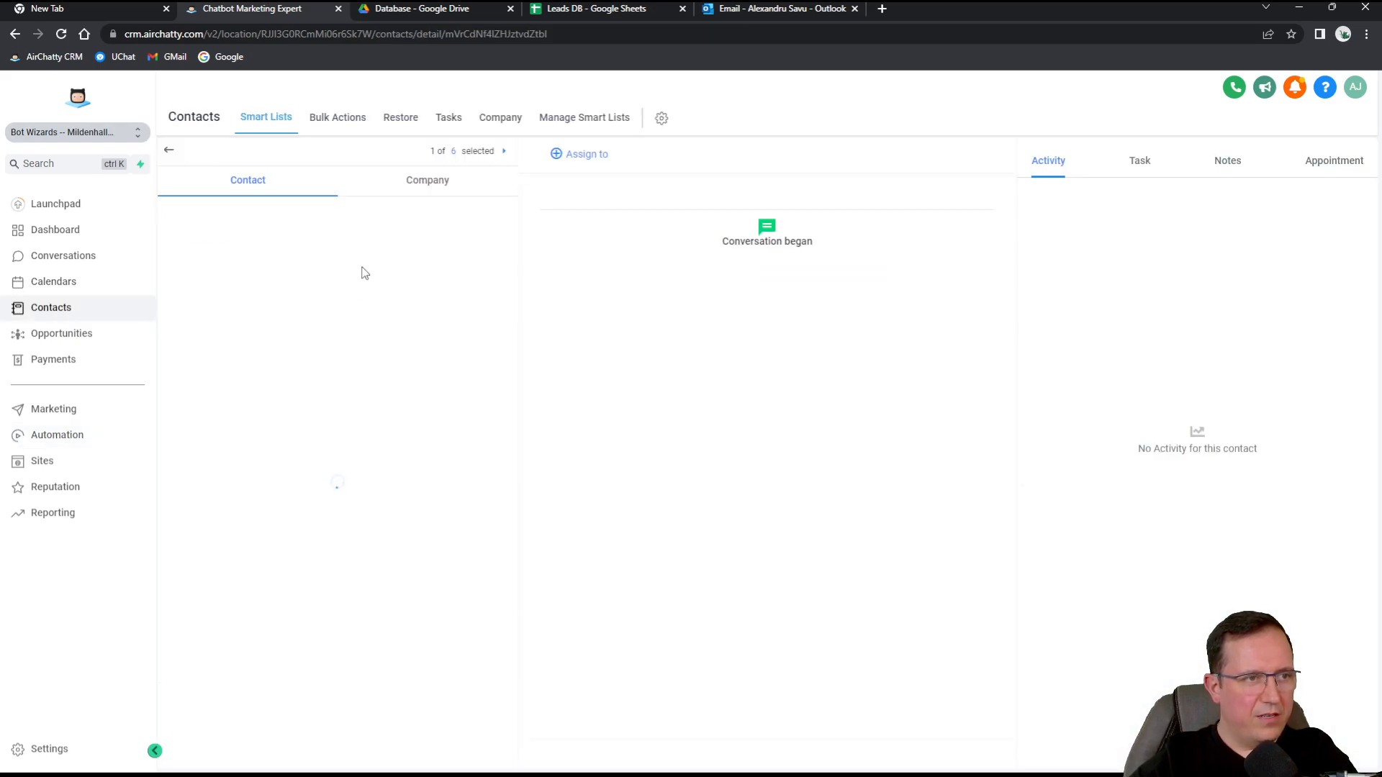
click(223, 343)
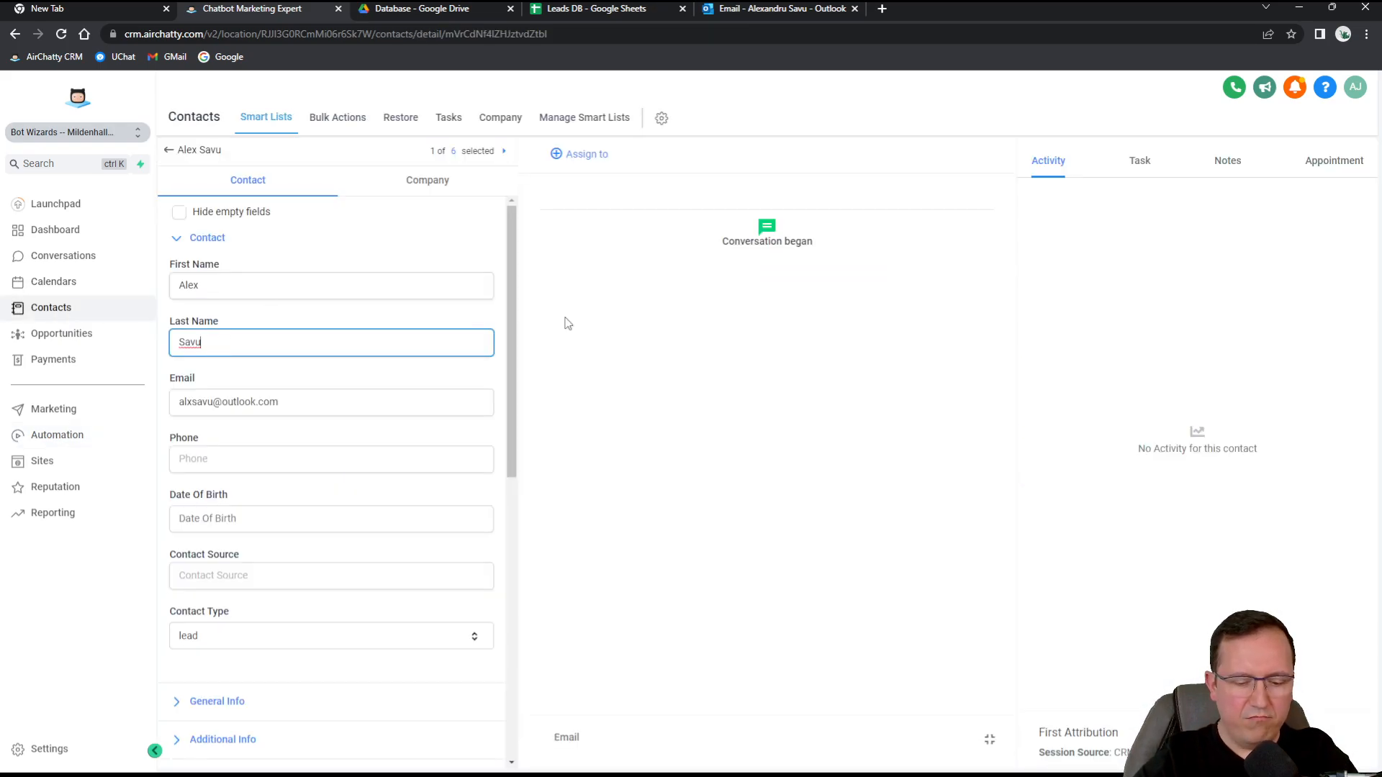
text(l)
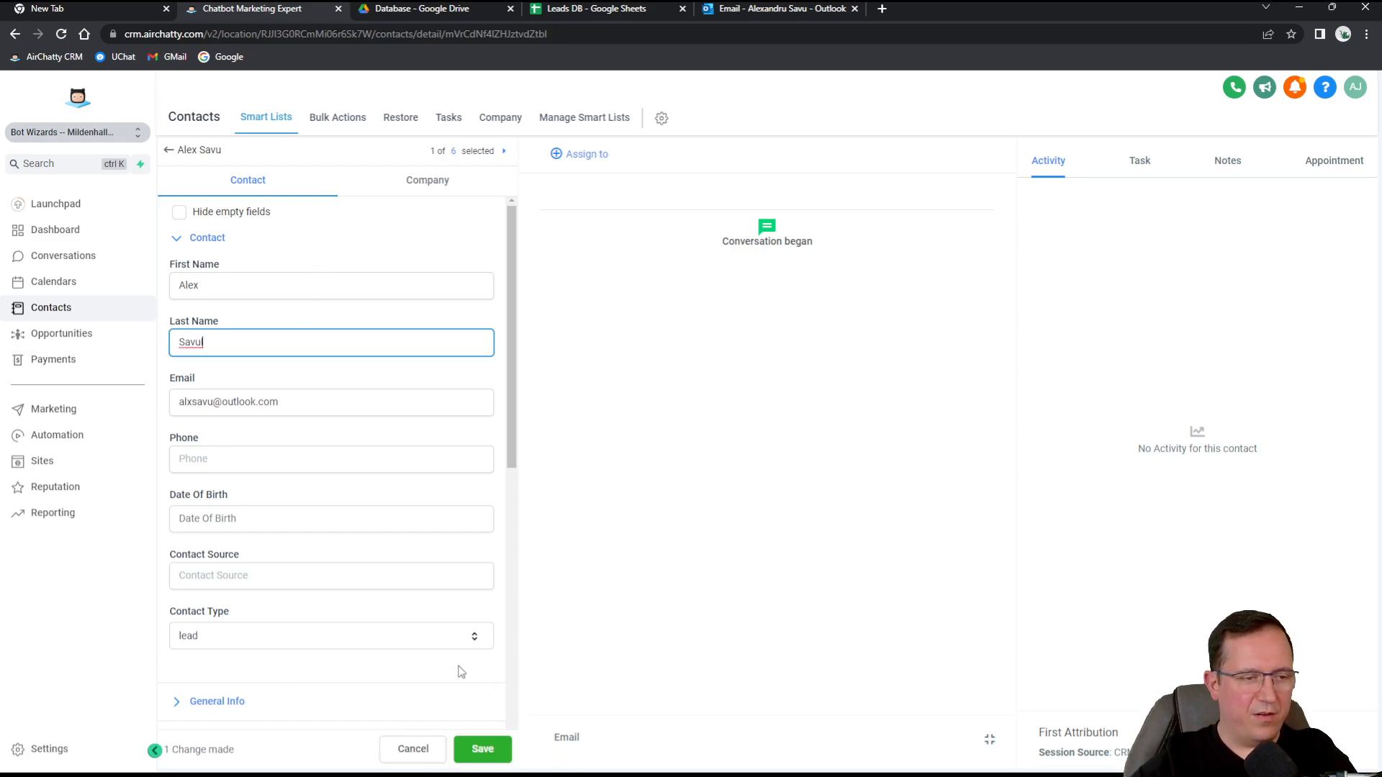
click(493, 754)
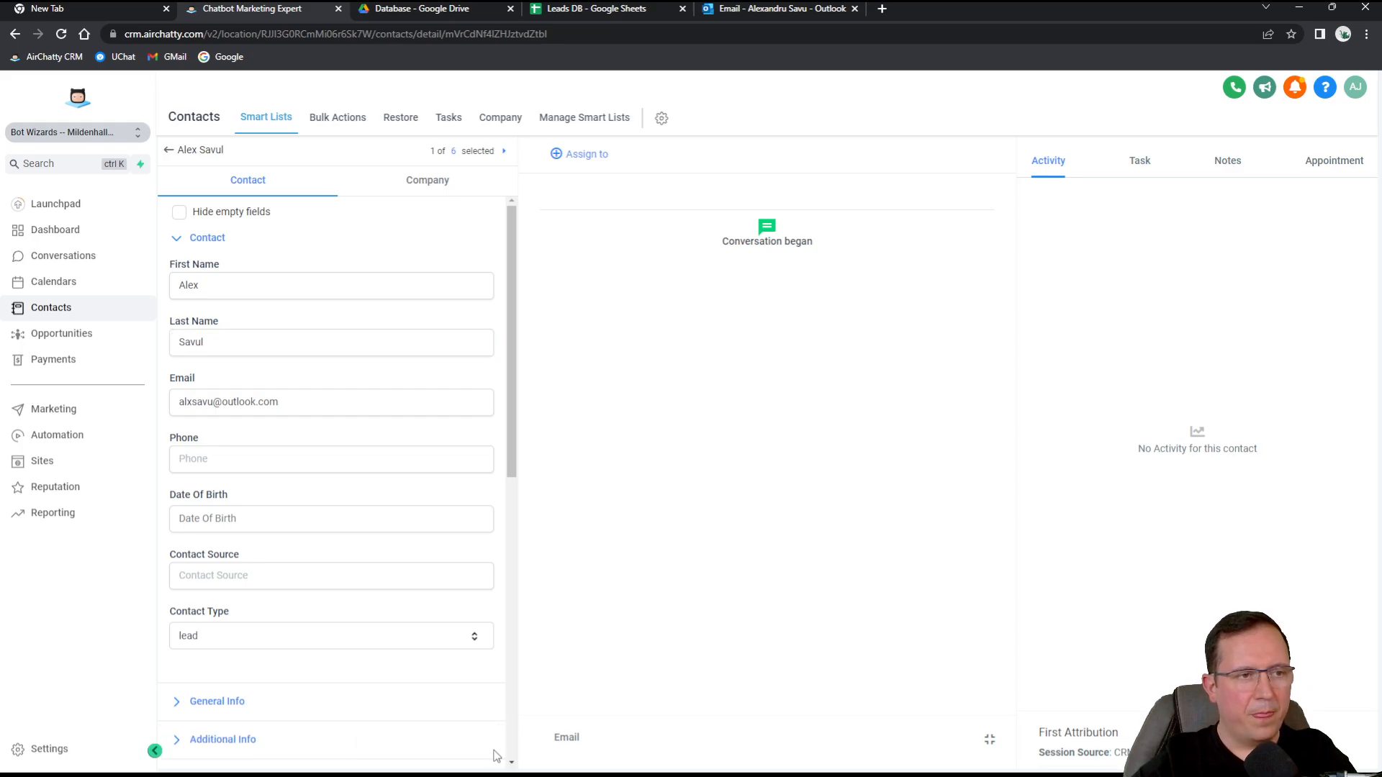
click(581, 7)
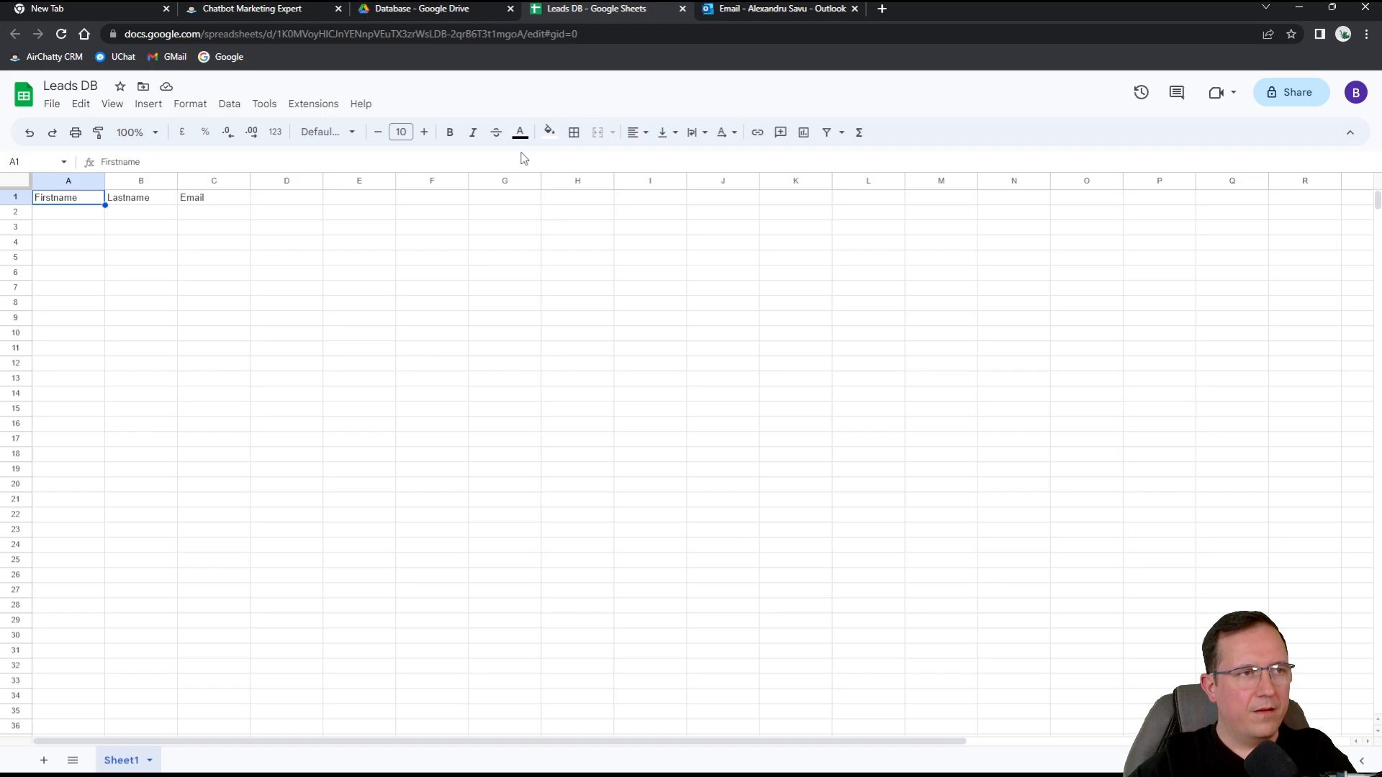
click(61, 36)
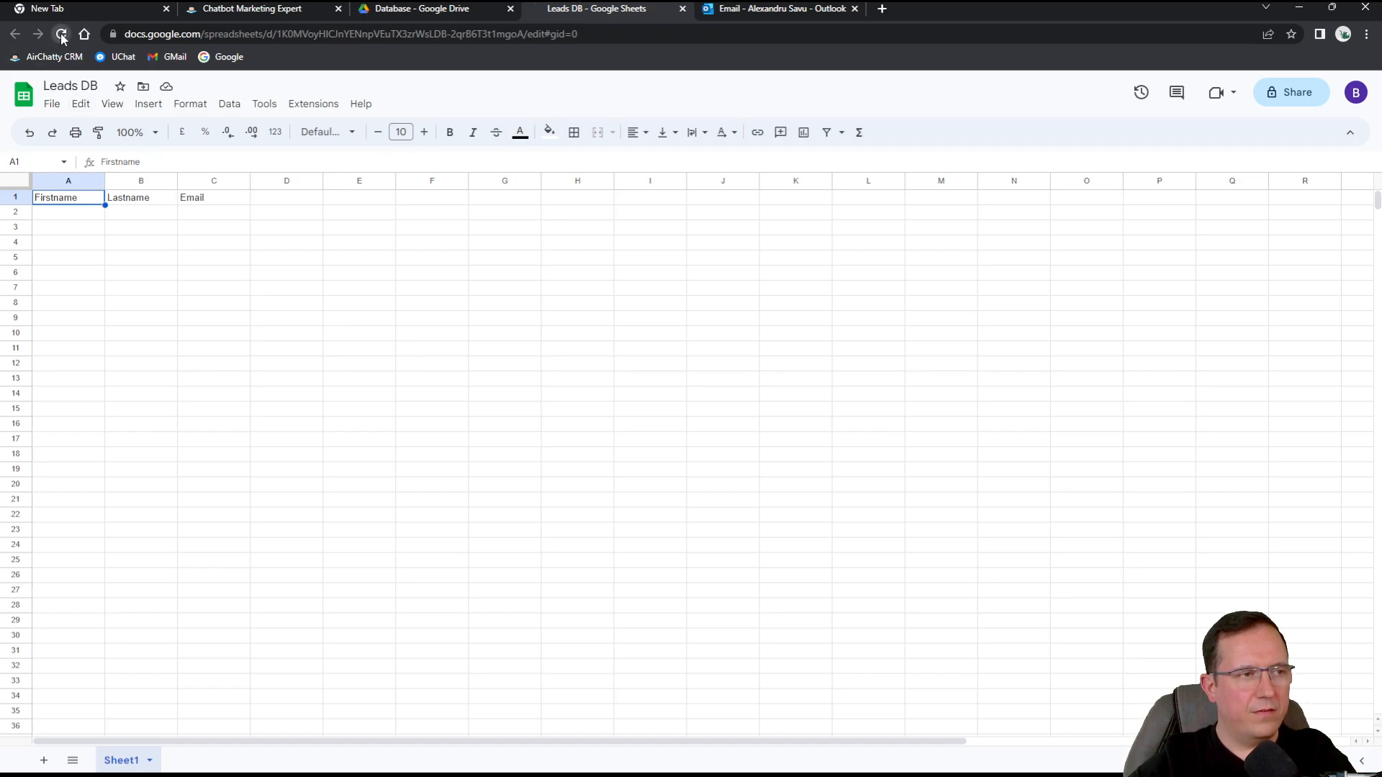
Open the Emails workflow folder in Automation and view the welcome workflow's enrolled contacts.
click(245, 7)
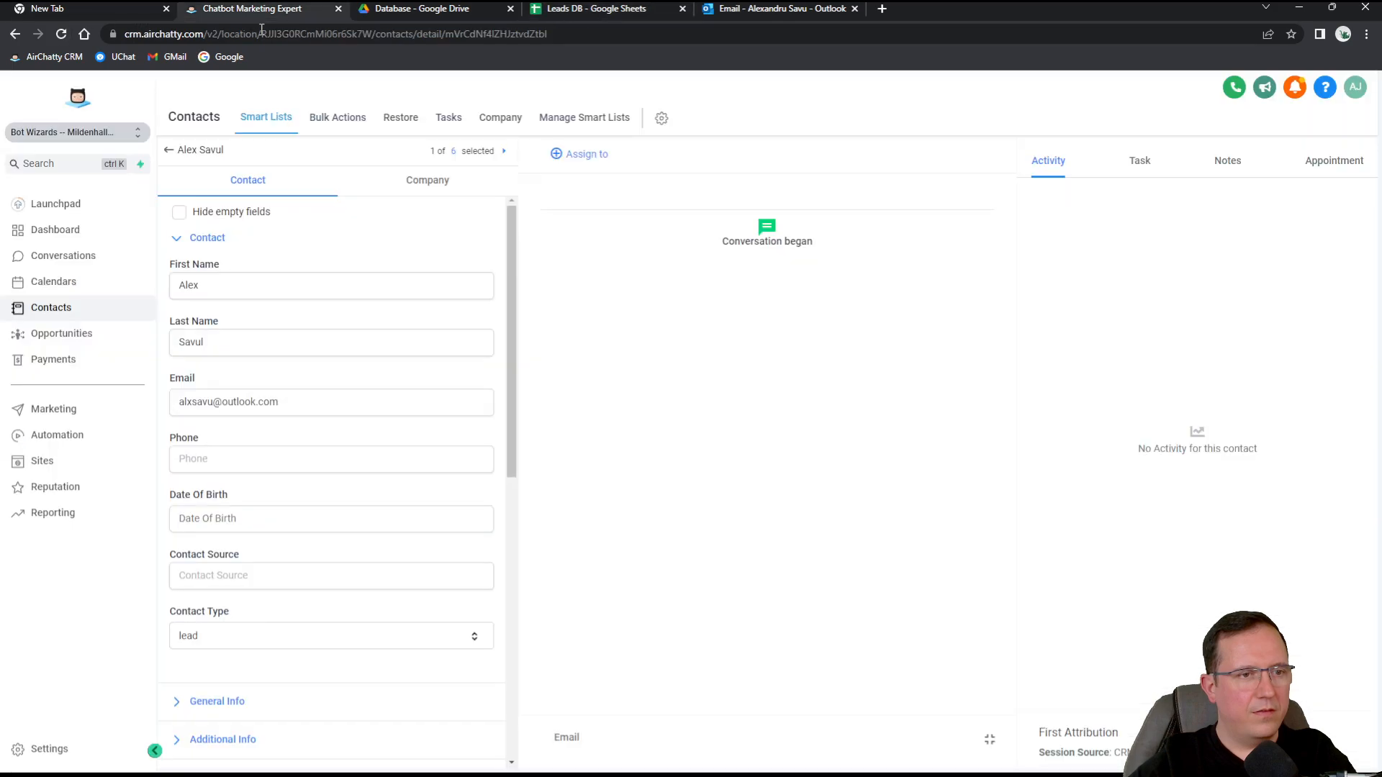
click(43, 437)
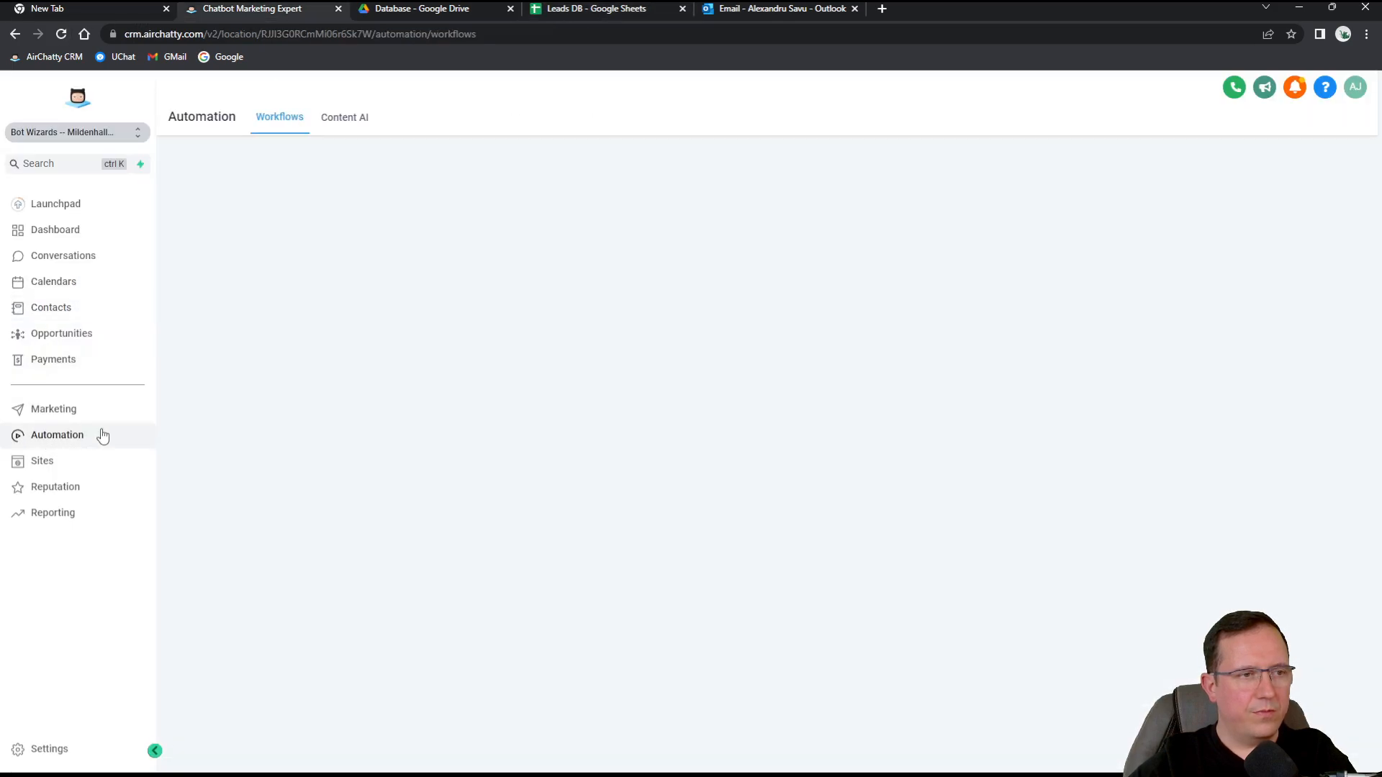
click(224, 338)
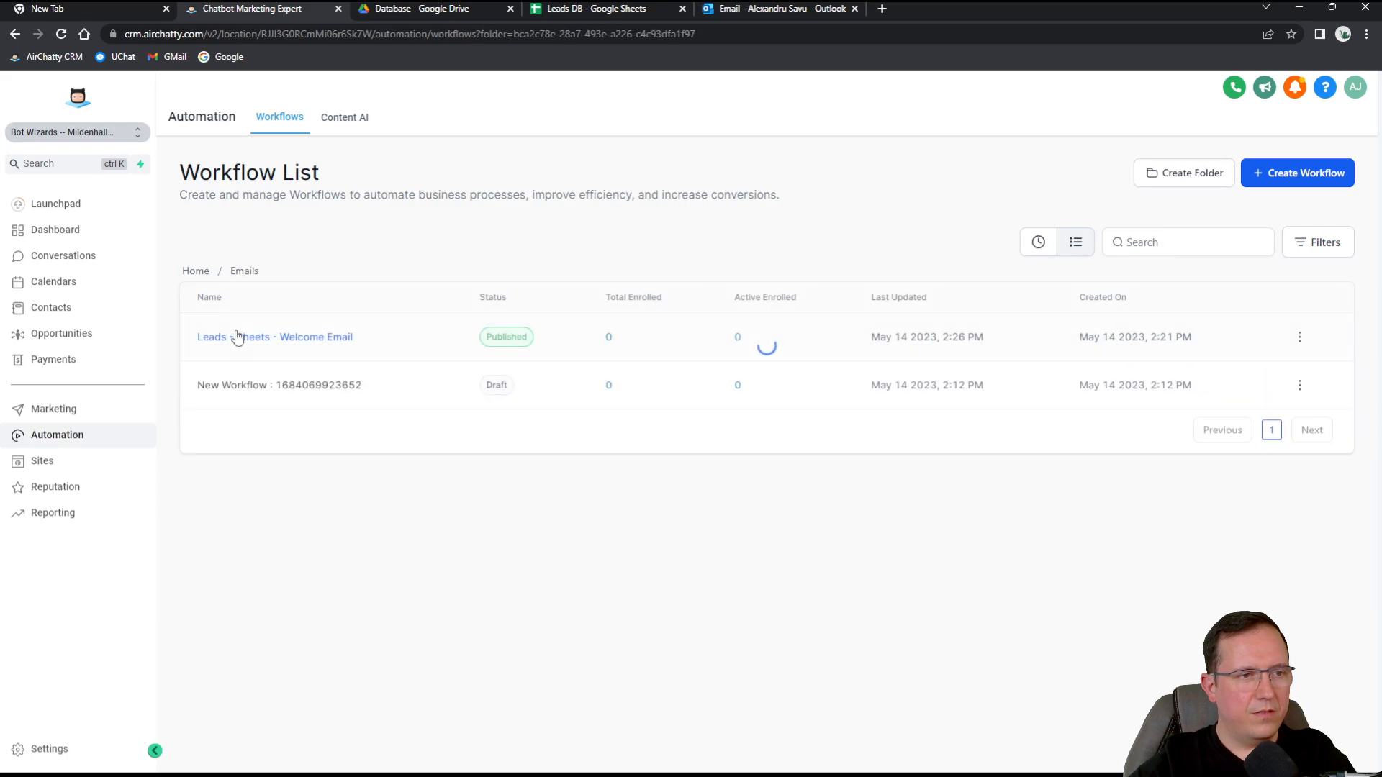
click(616, 344)
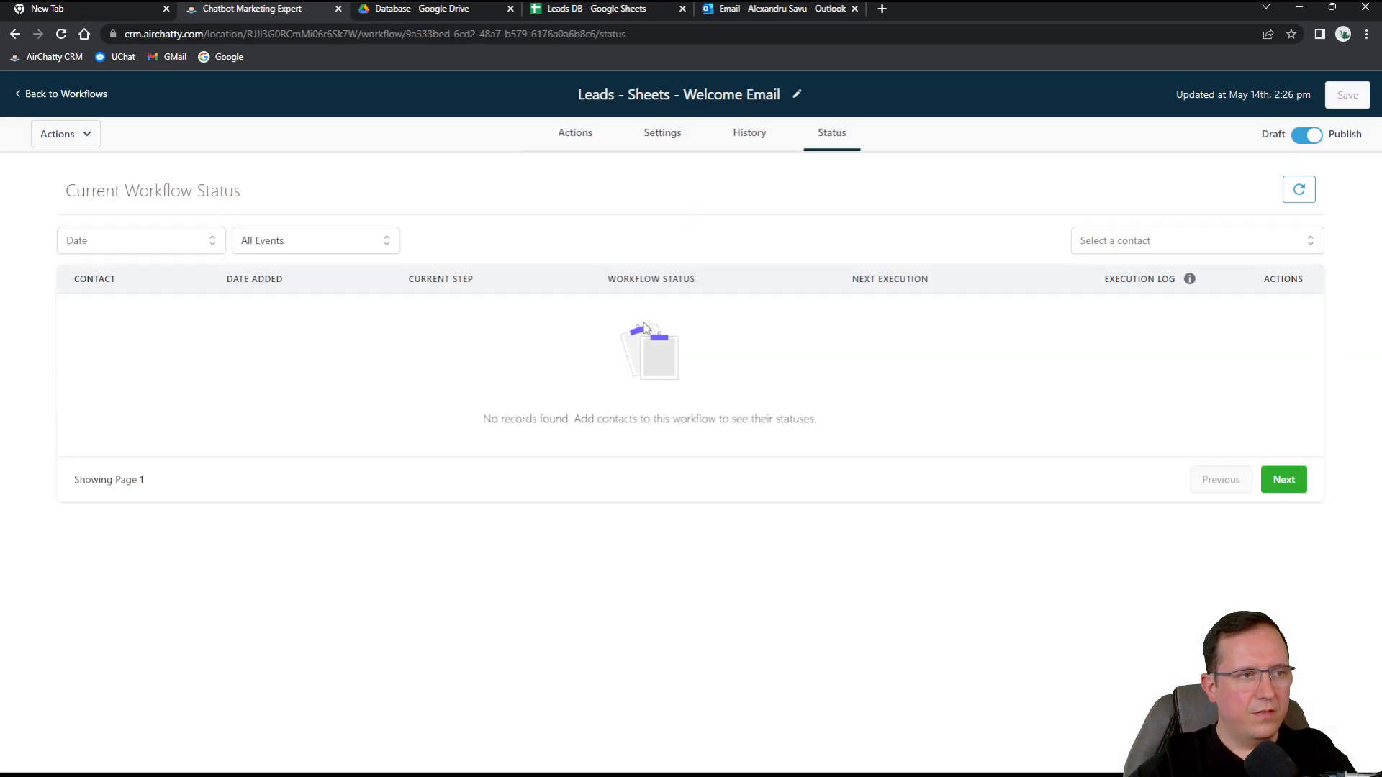
Review the workflow's History logs, Status and Settings, ending back on its Actions steps.
click(730, 133)
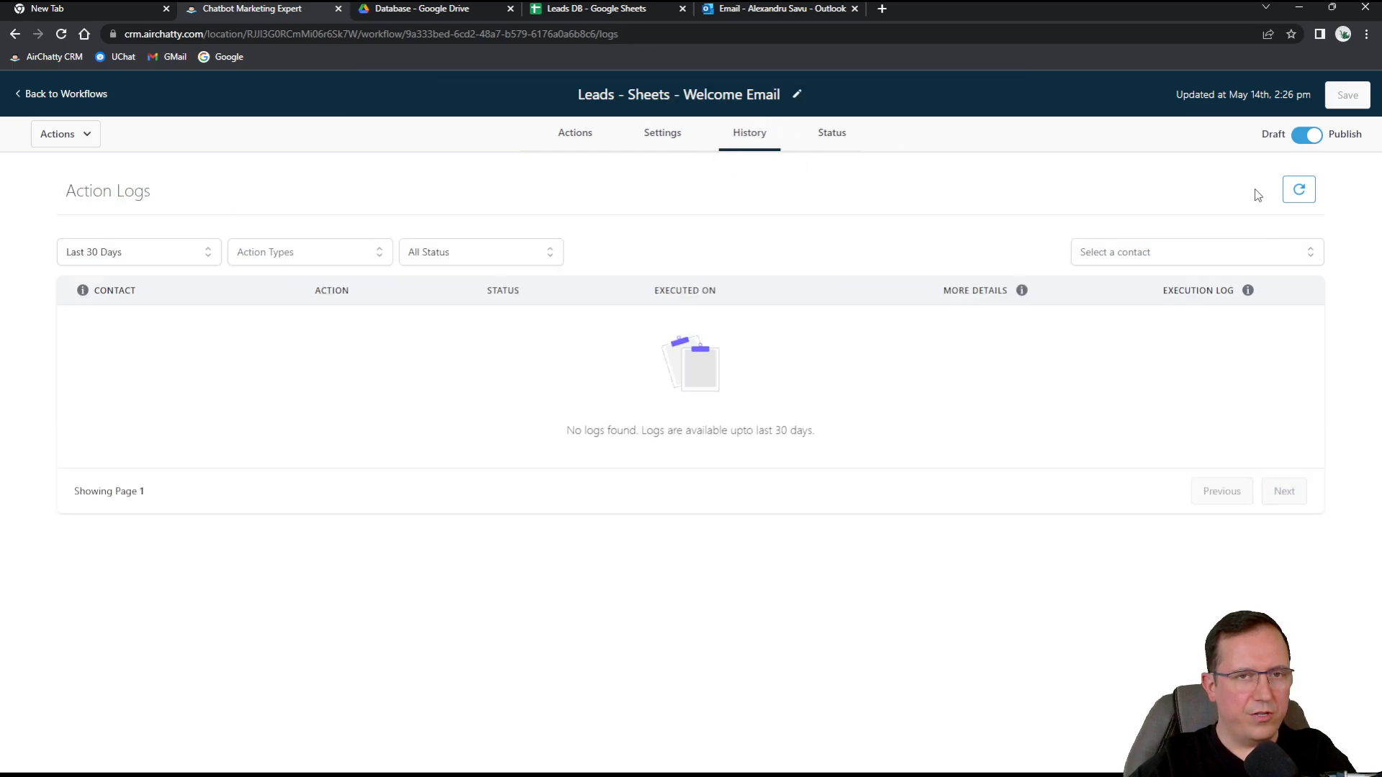
click(1298, 190)
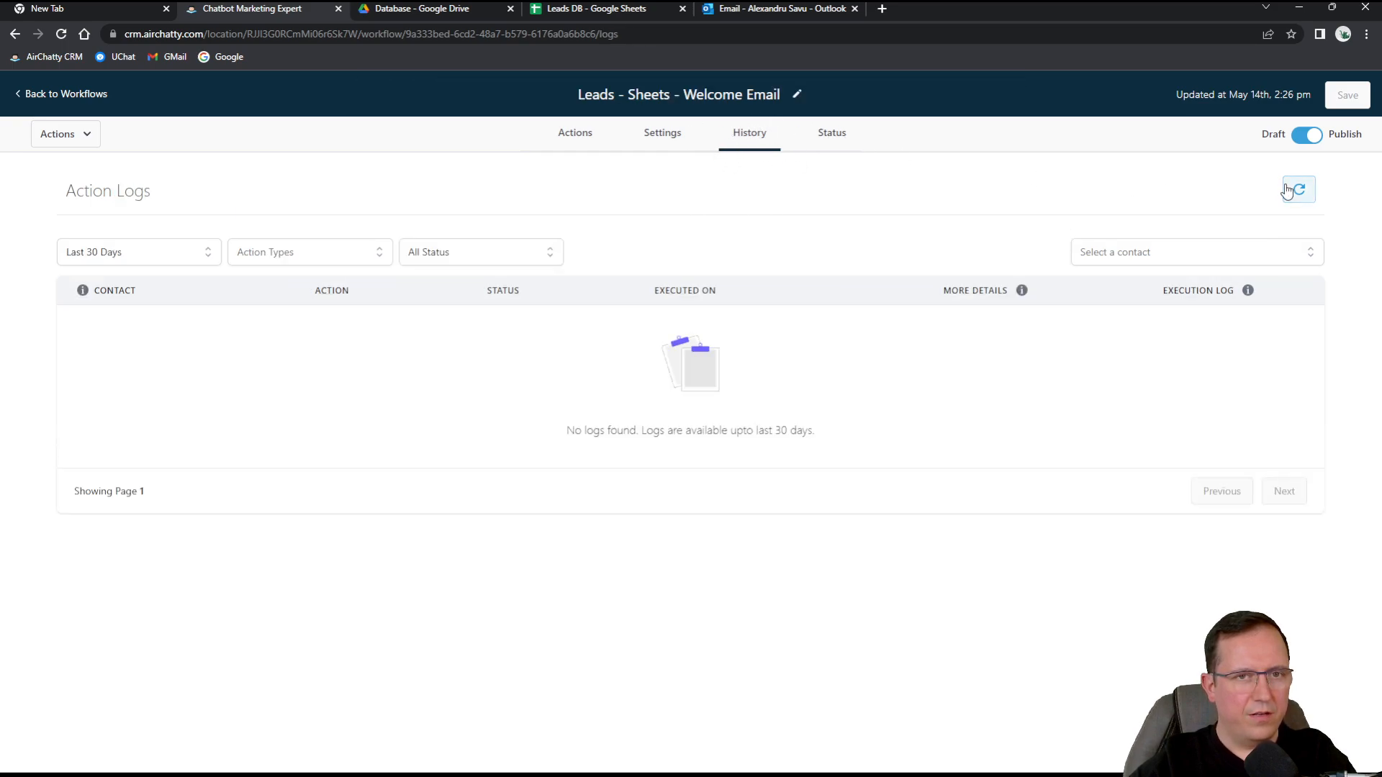
click(830, 135)
click(650, 143)
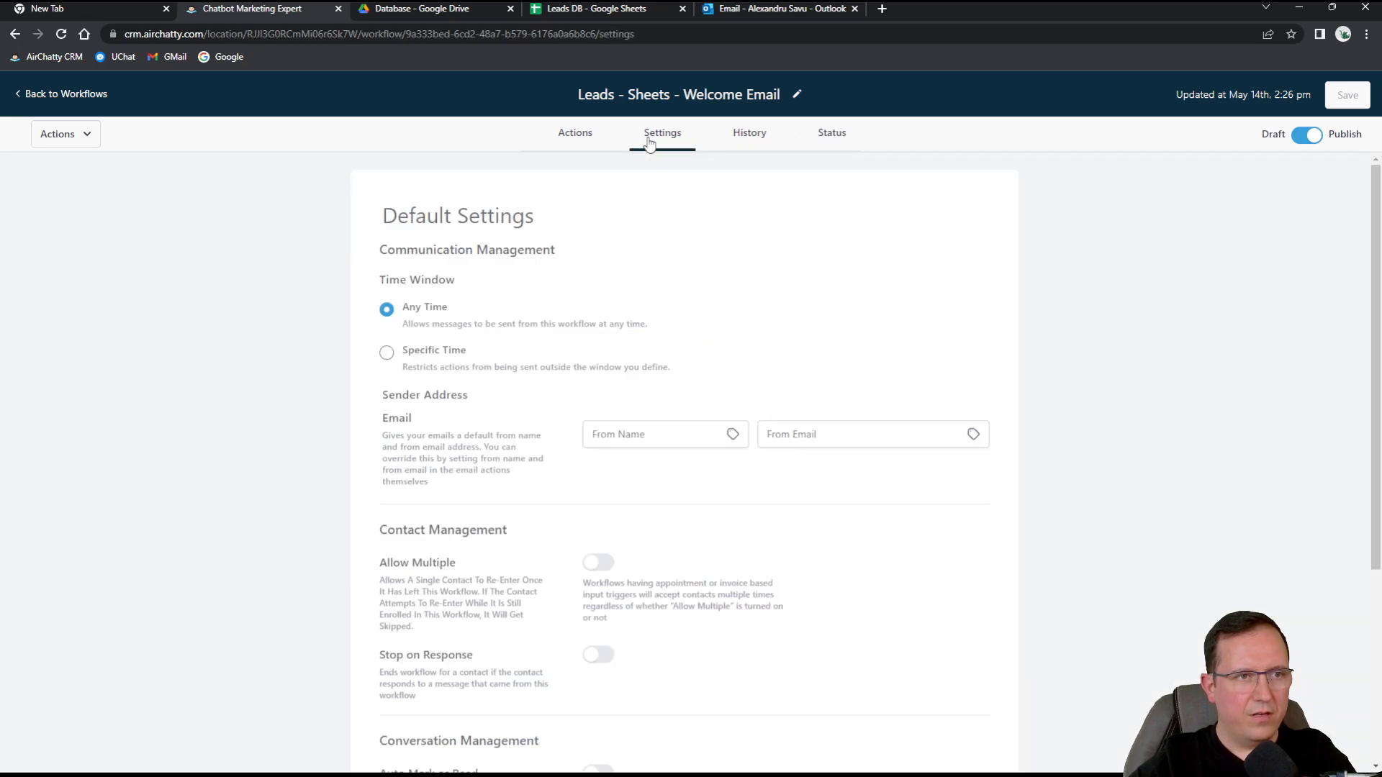
click(580, 136)
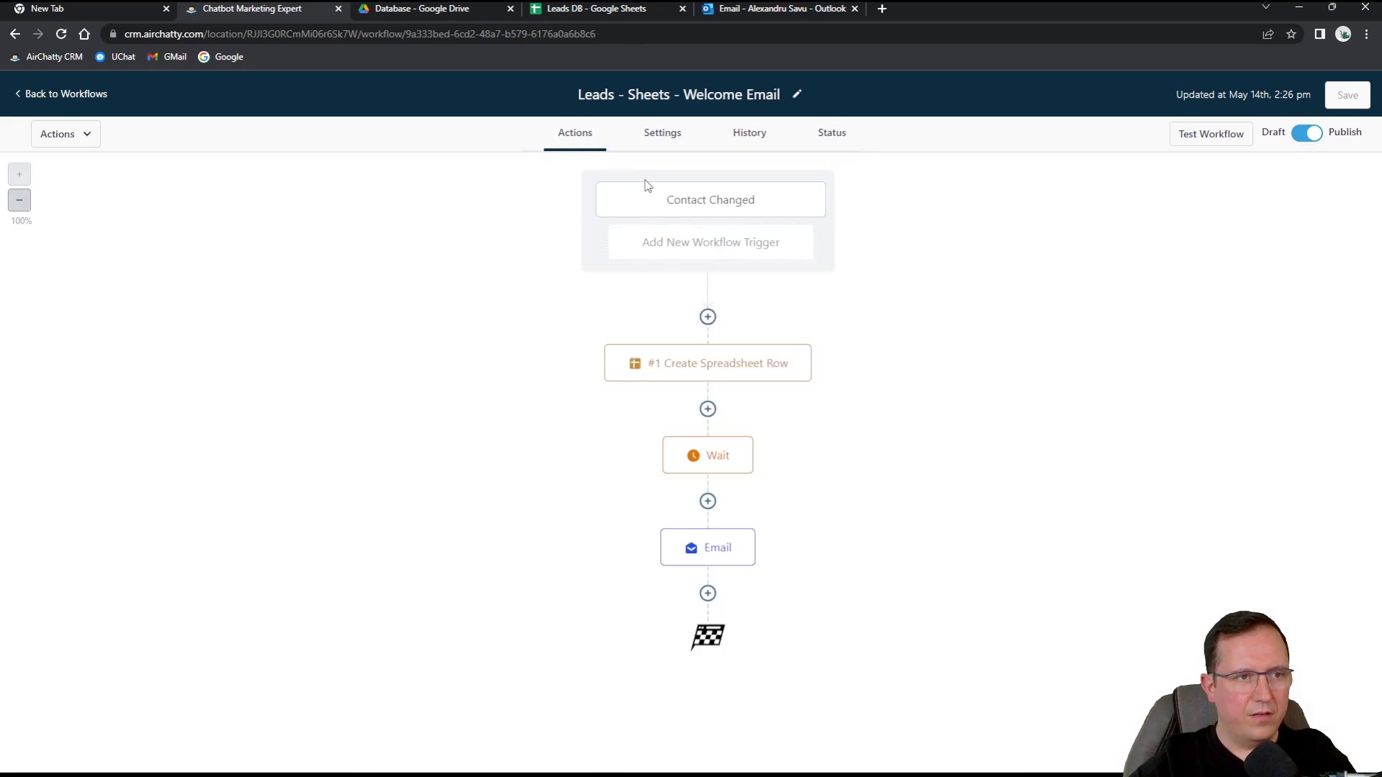
click(749, 136)
click(831, 143)
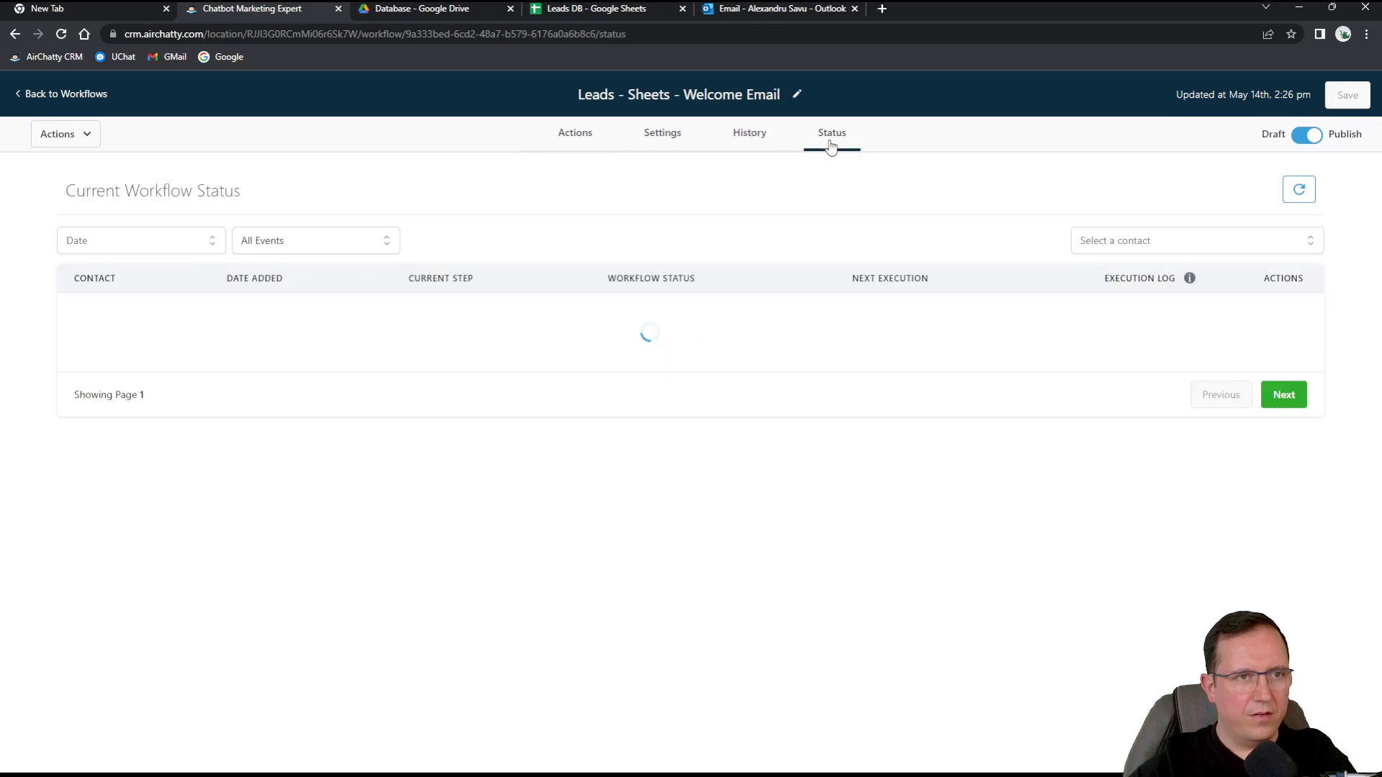
click(763, 141)
click(579, 141)
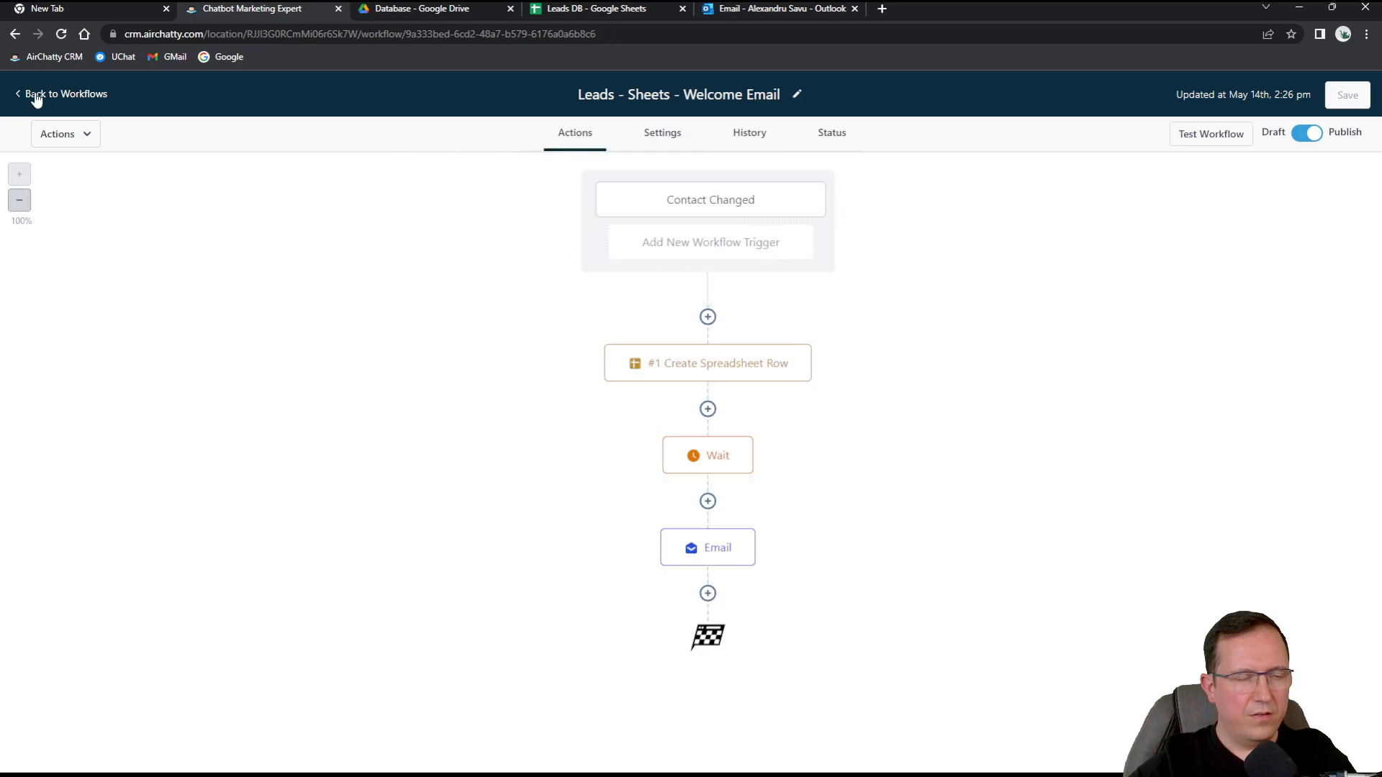
Open the Contact Changed trigger settings and look through the available trigger choices.
click(741, 203)
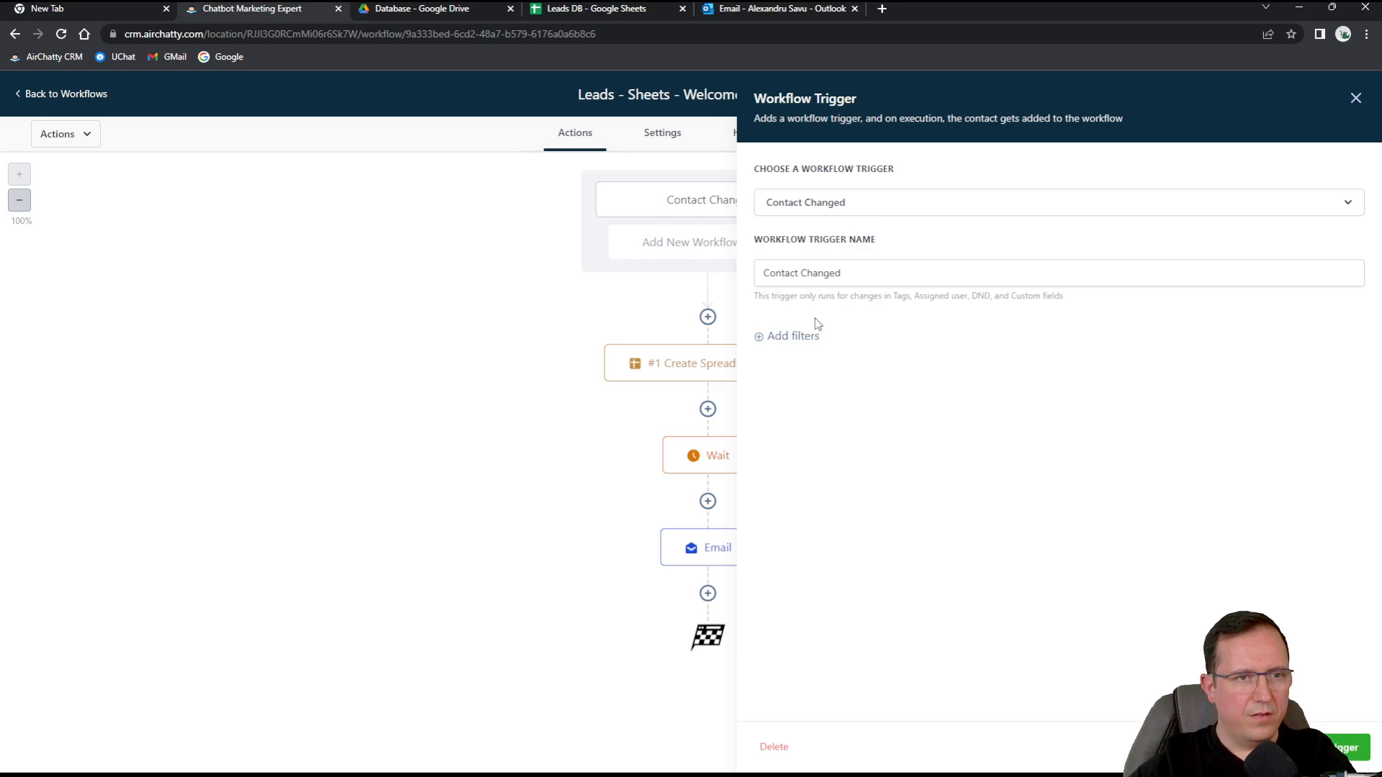
click(819, 202)
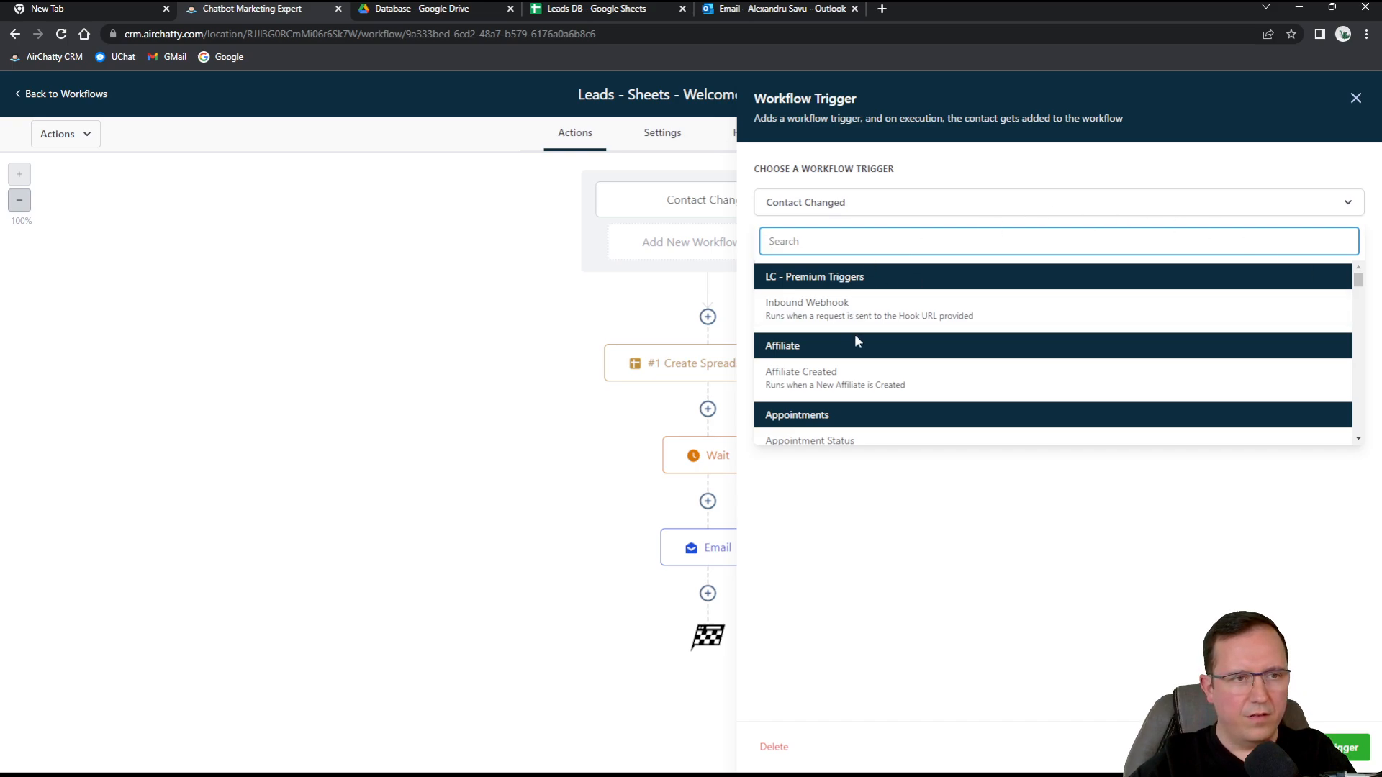
scroll(861, 352, down, 2)
scroll(862, 353, down, 2)
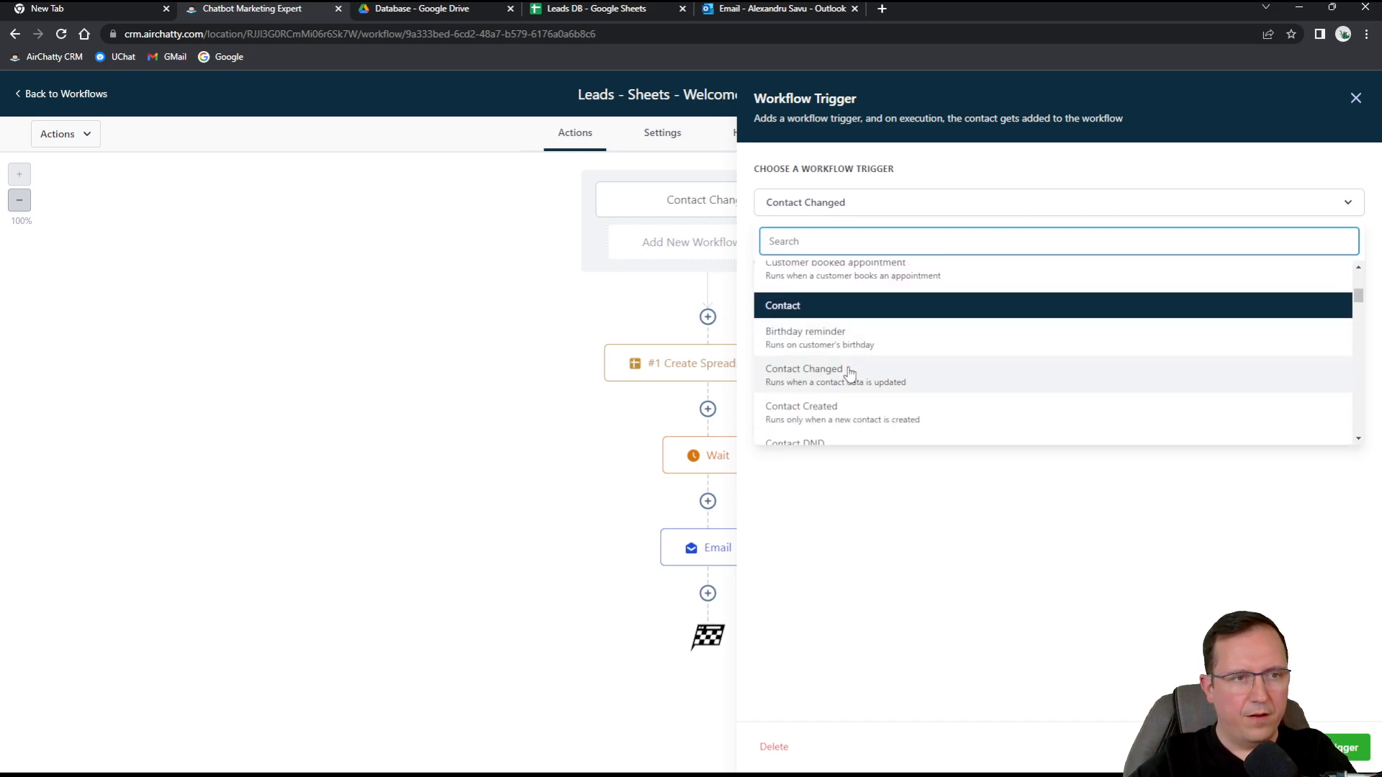
scroll(884, 370, down, 1)
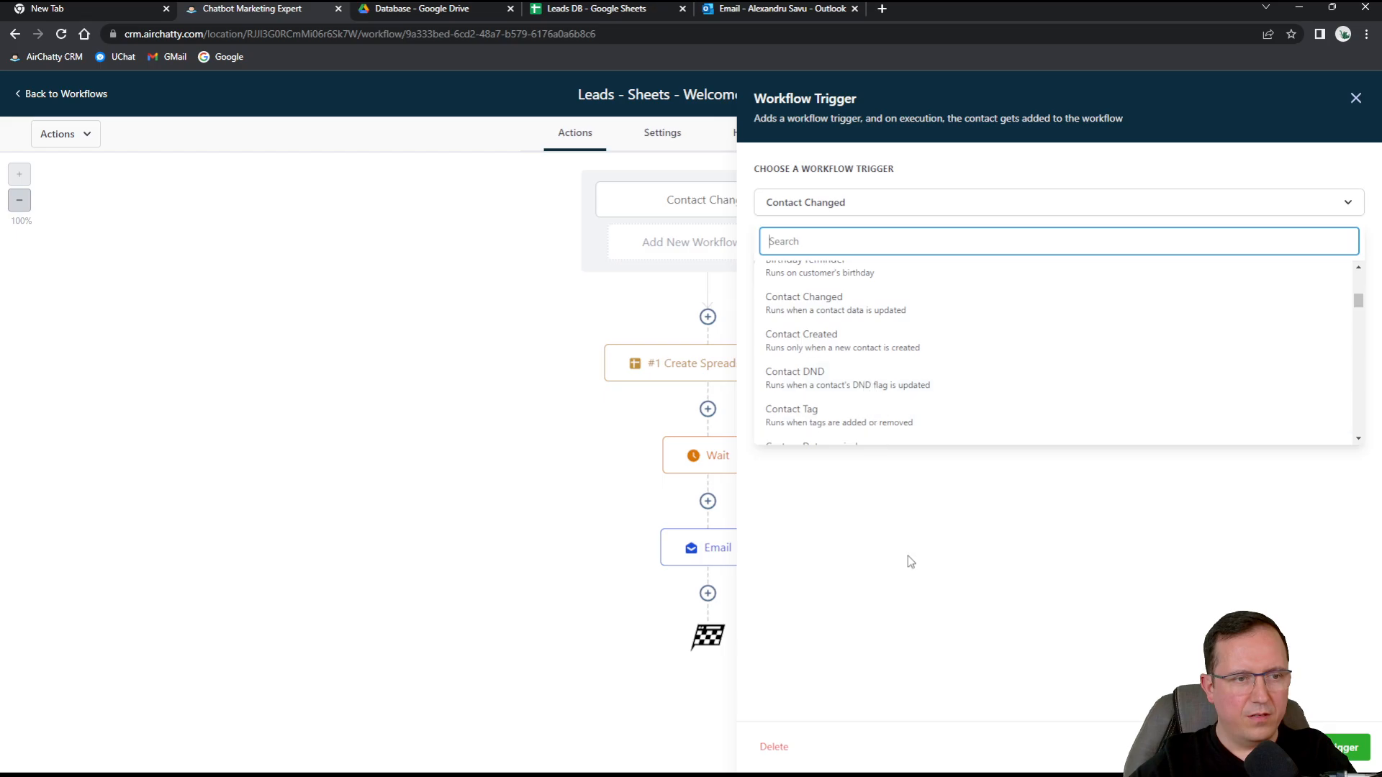
click(496, 441)
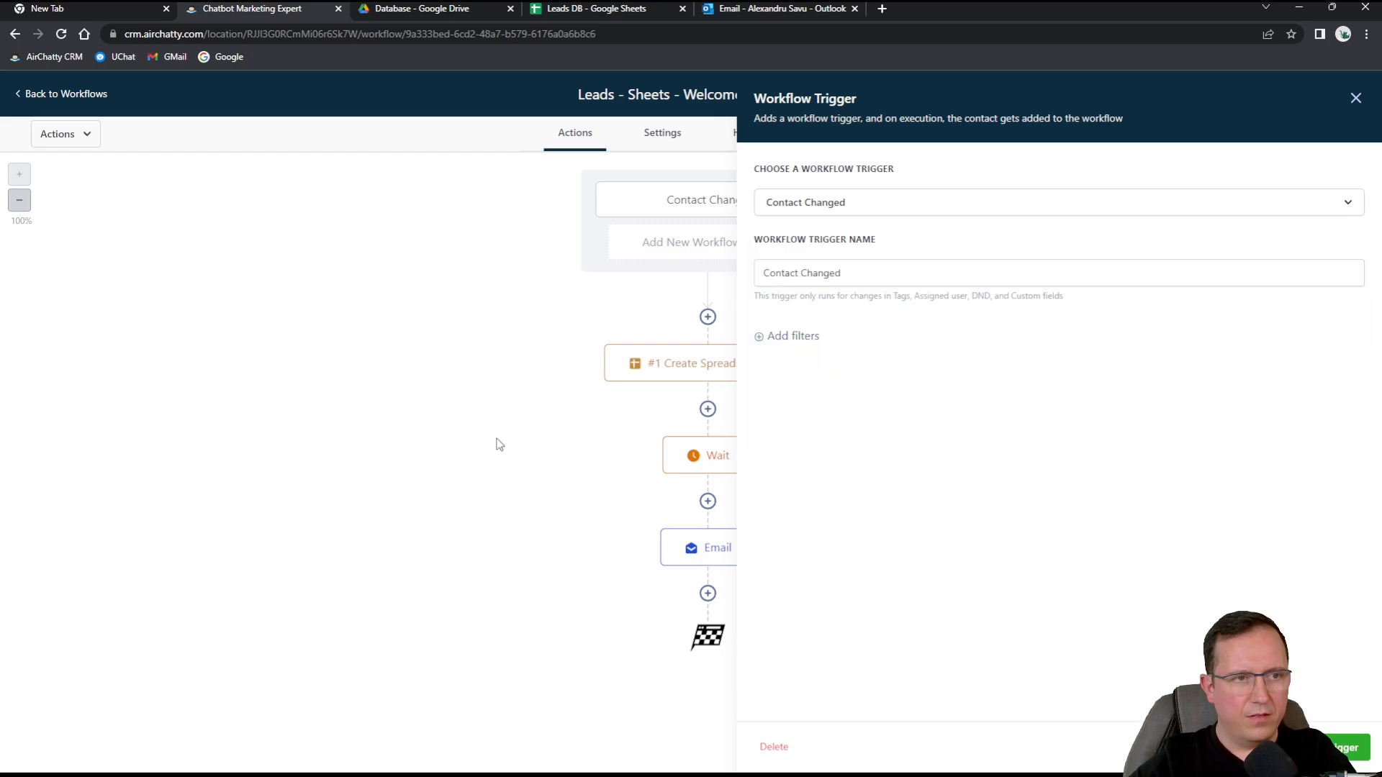
Reload the Leads DB sheet, then back in the CRM close the Workflow Trigger panel.
click(631, 8)
click(66, 33)
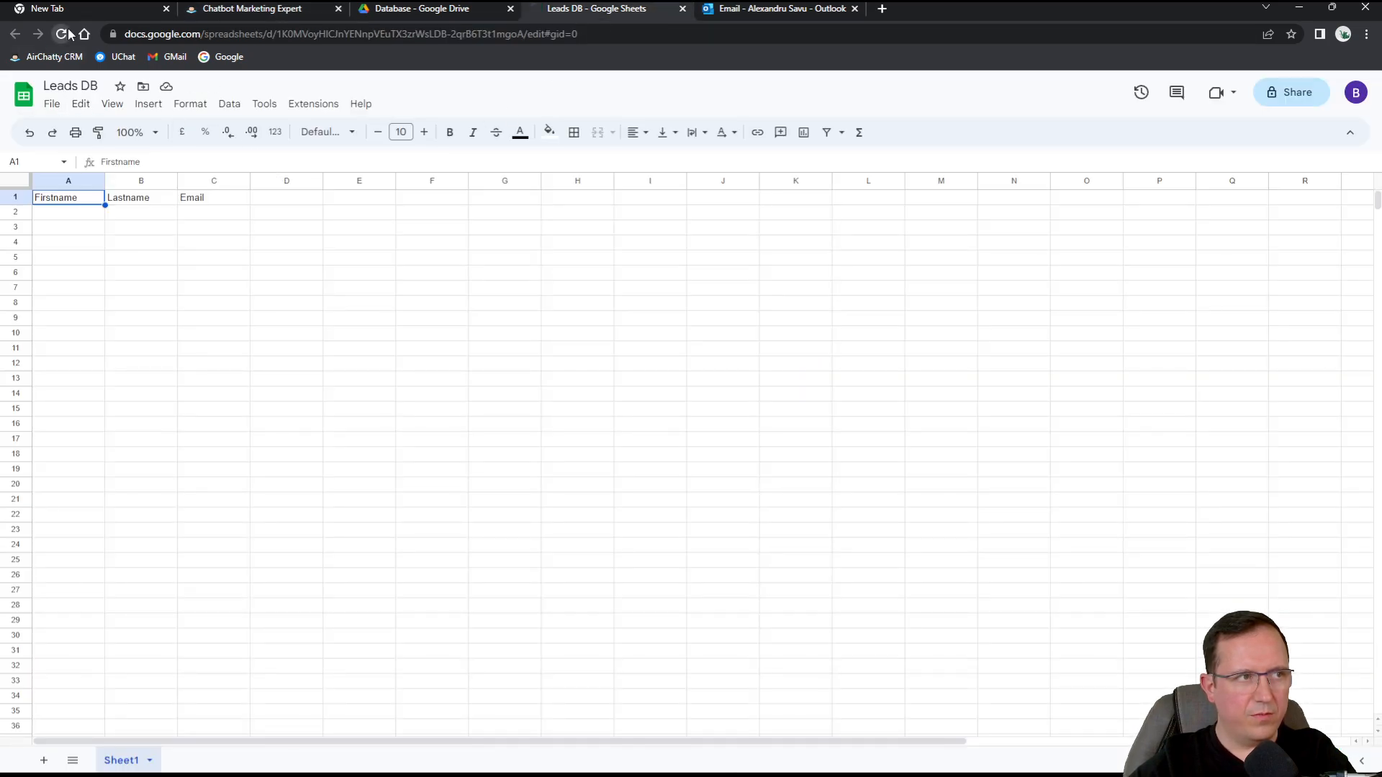
click(270, 17)
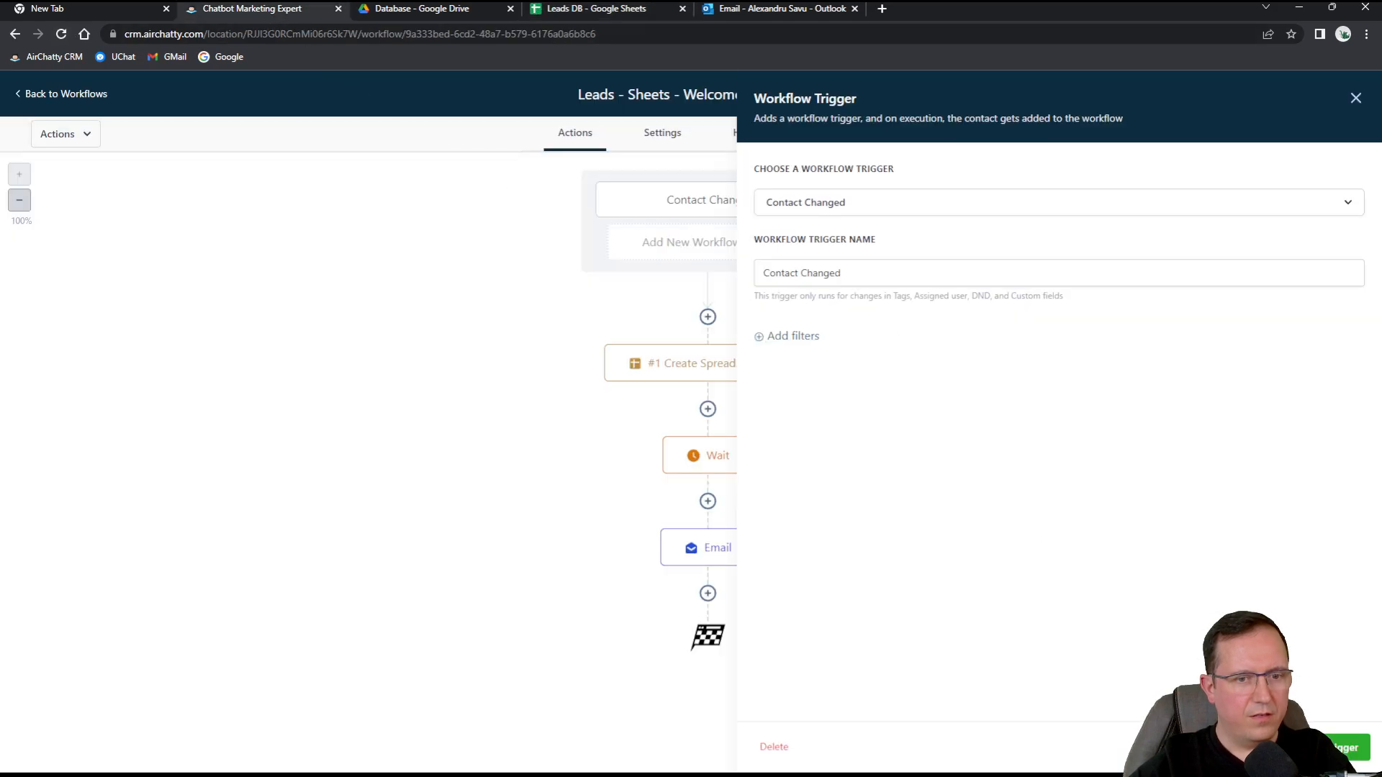
click(1344, 747)
Open the first contact, enter a phone number, set Contact Type to customer, and save.
click(45, 102)
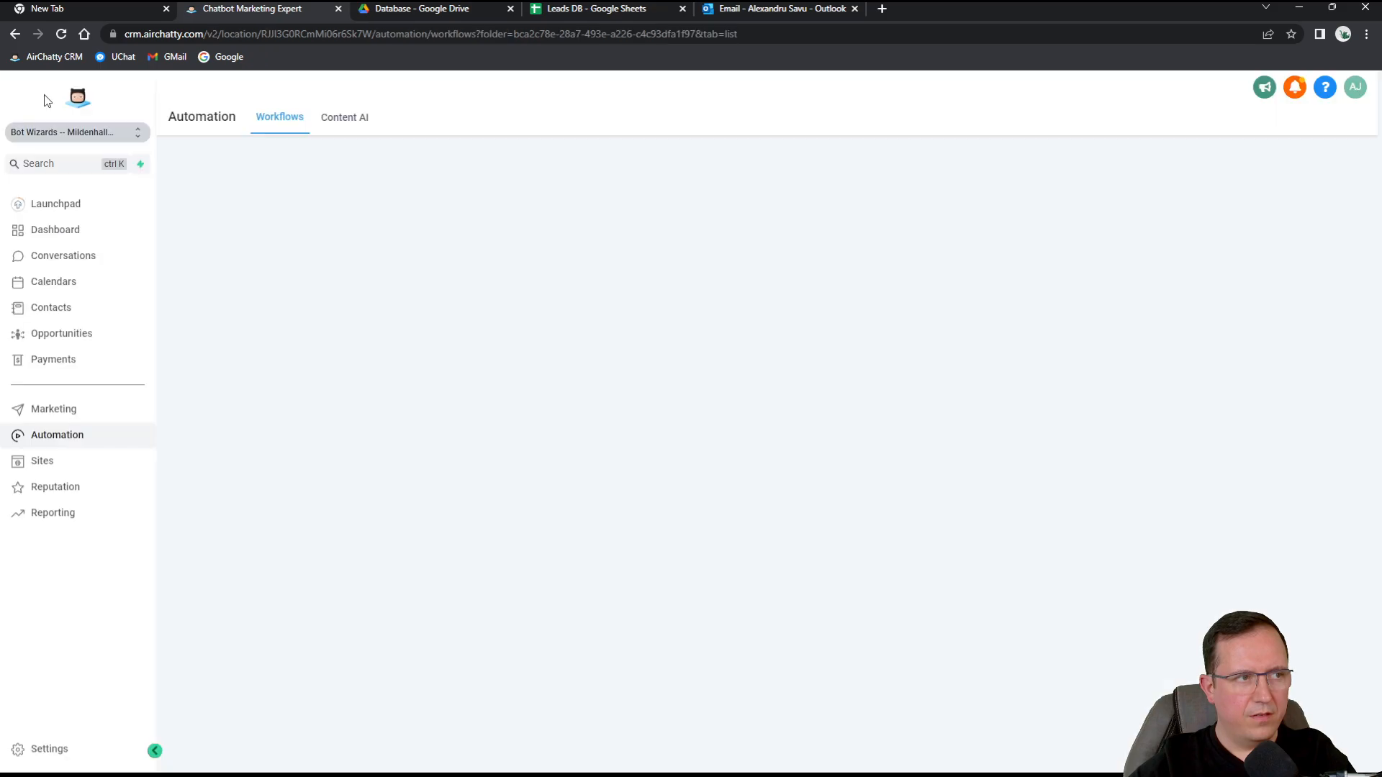
click(67, 313)
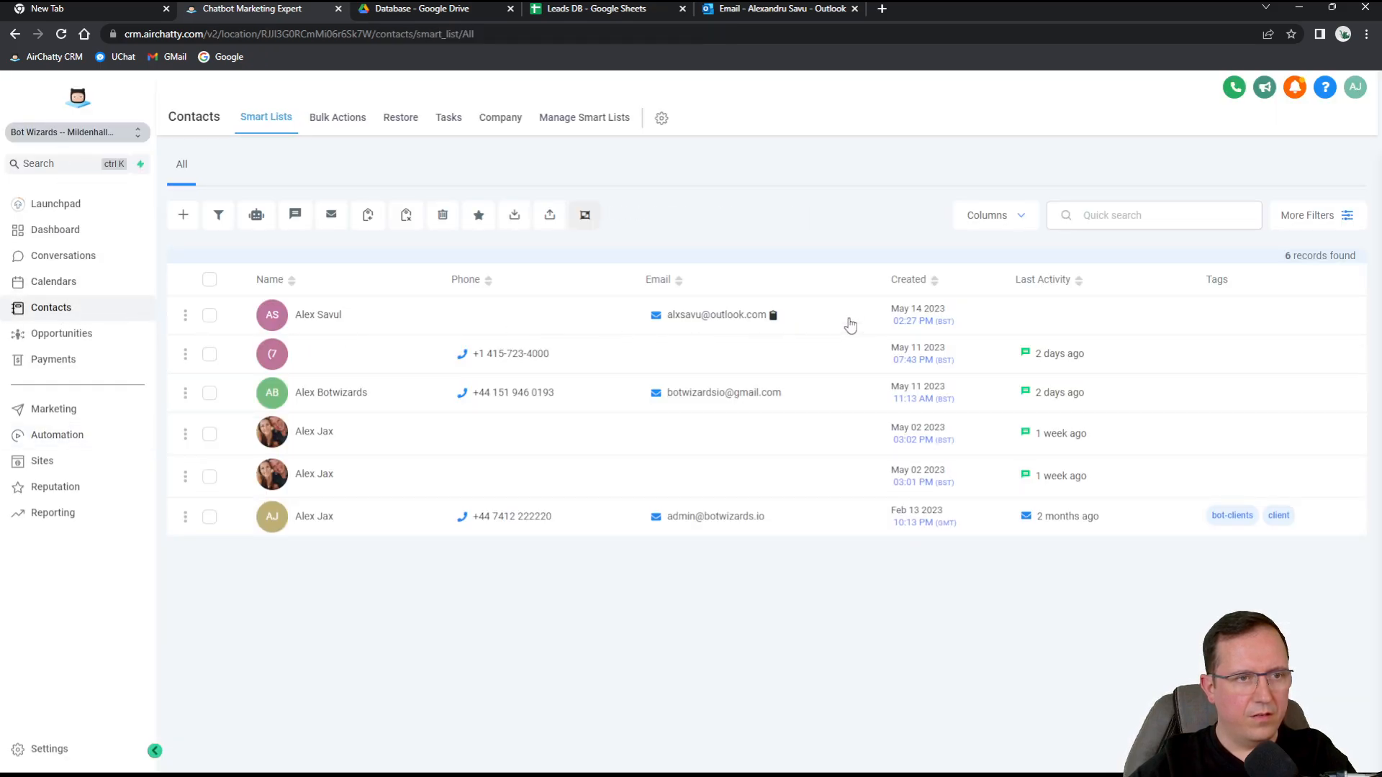
click(808, 318)
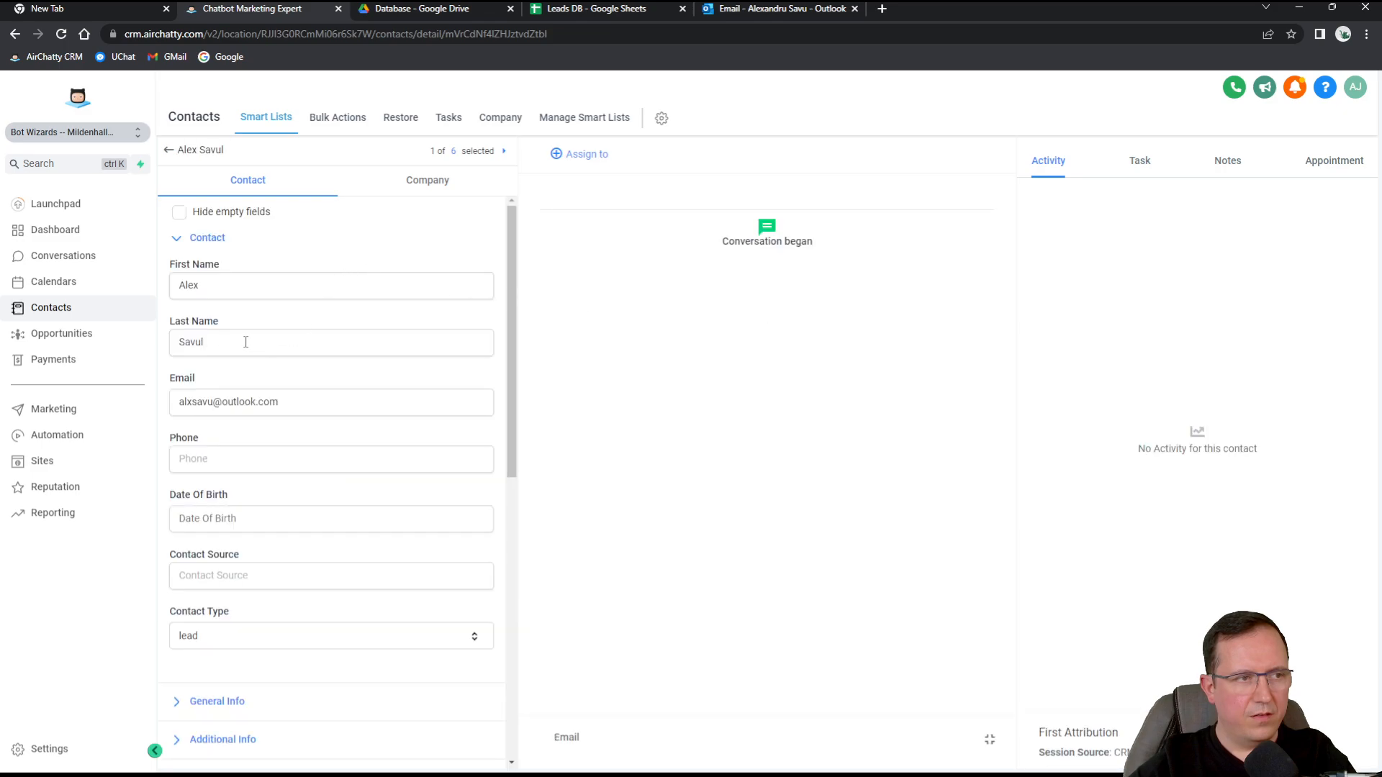
click(250, 454)
text(+4407)
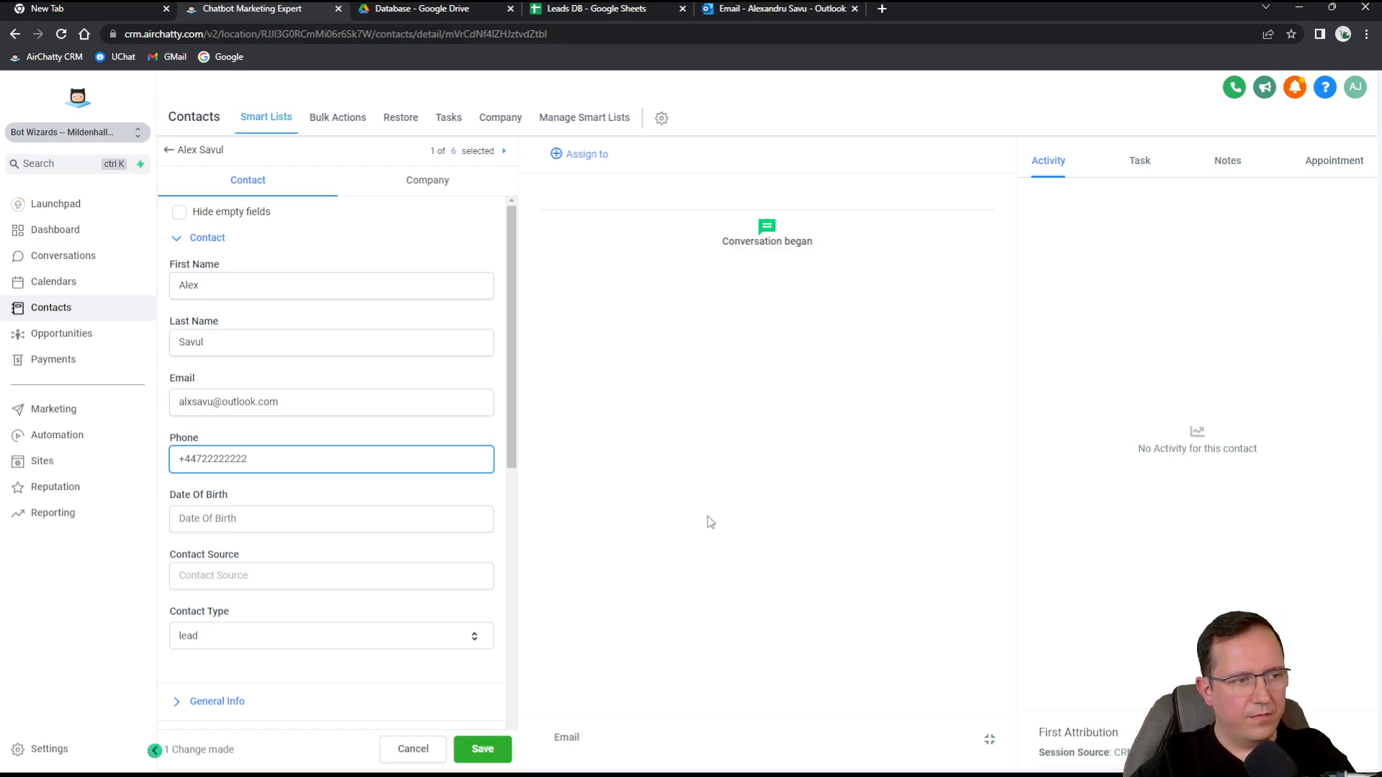
click(287, 635)
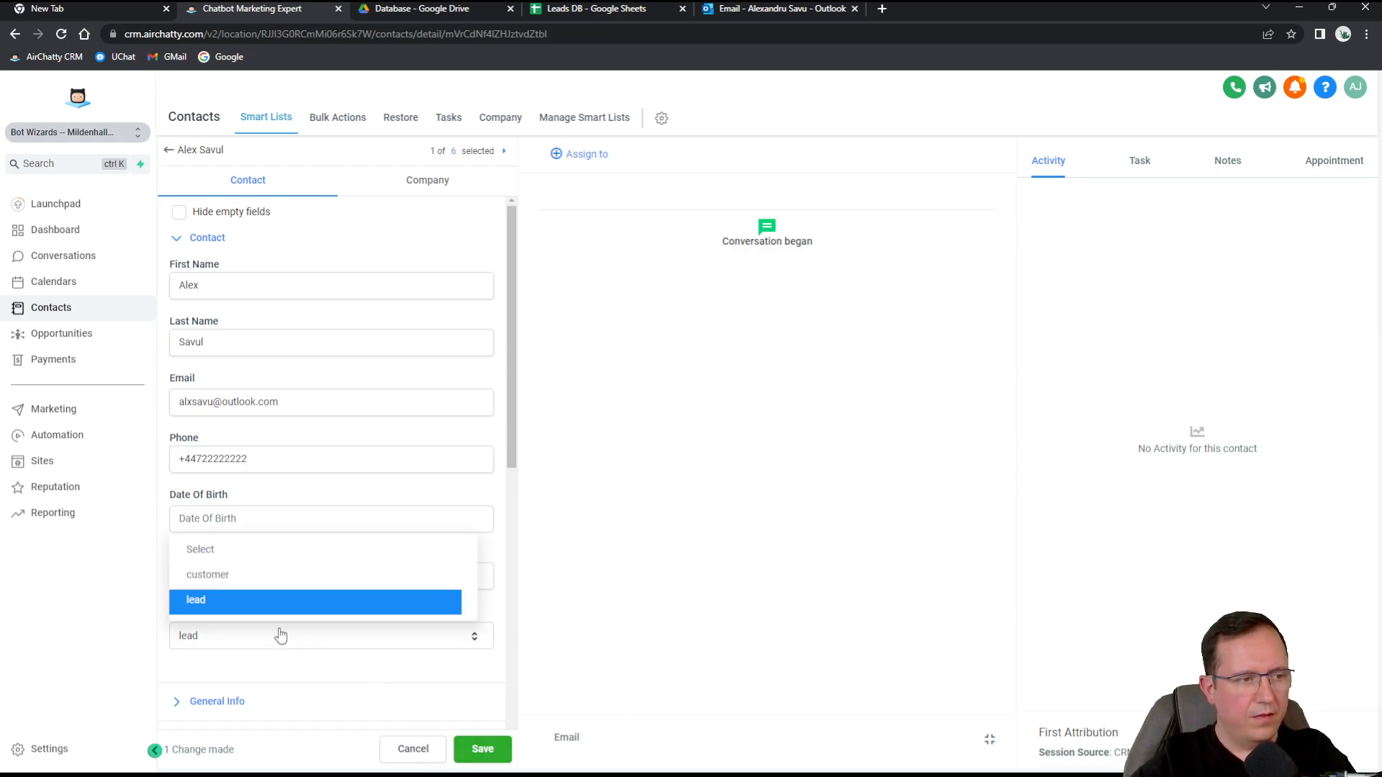
click(232, 574)
click(469, 746)
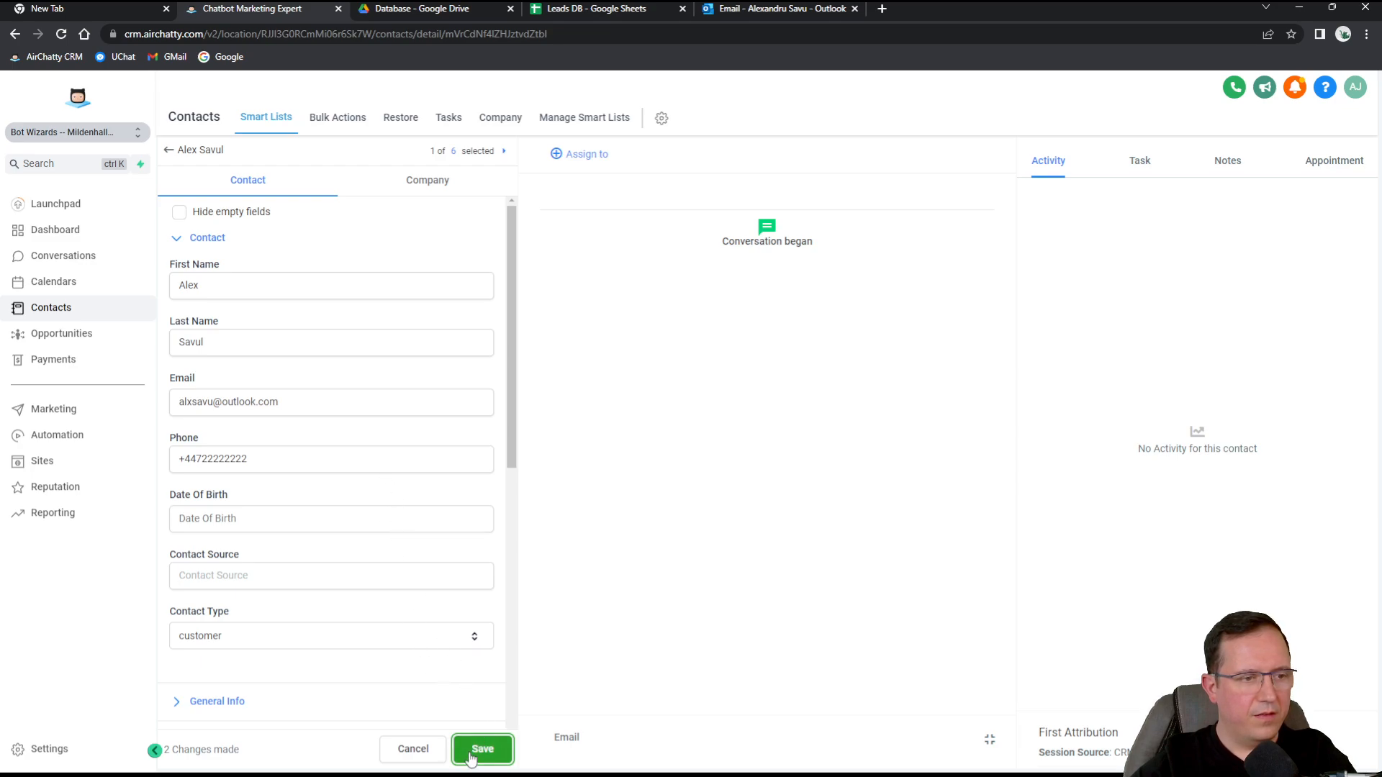
scroll(363, 442, down, 10)
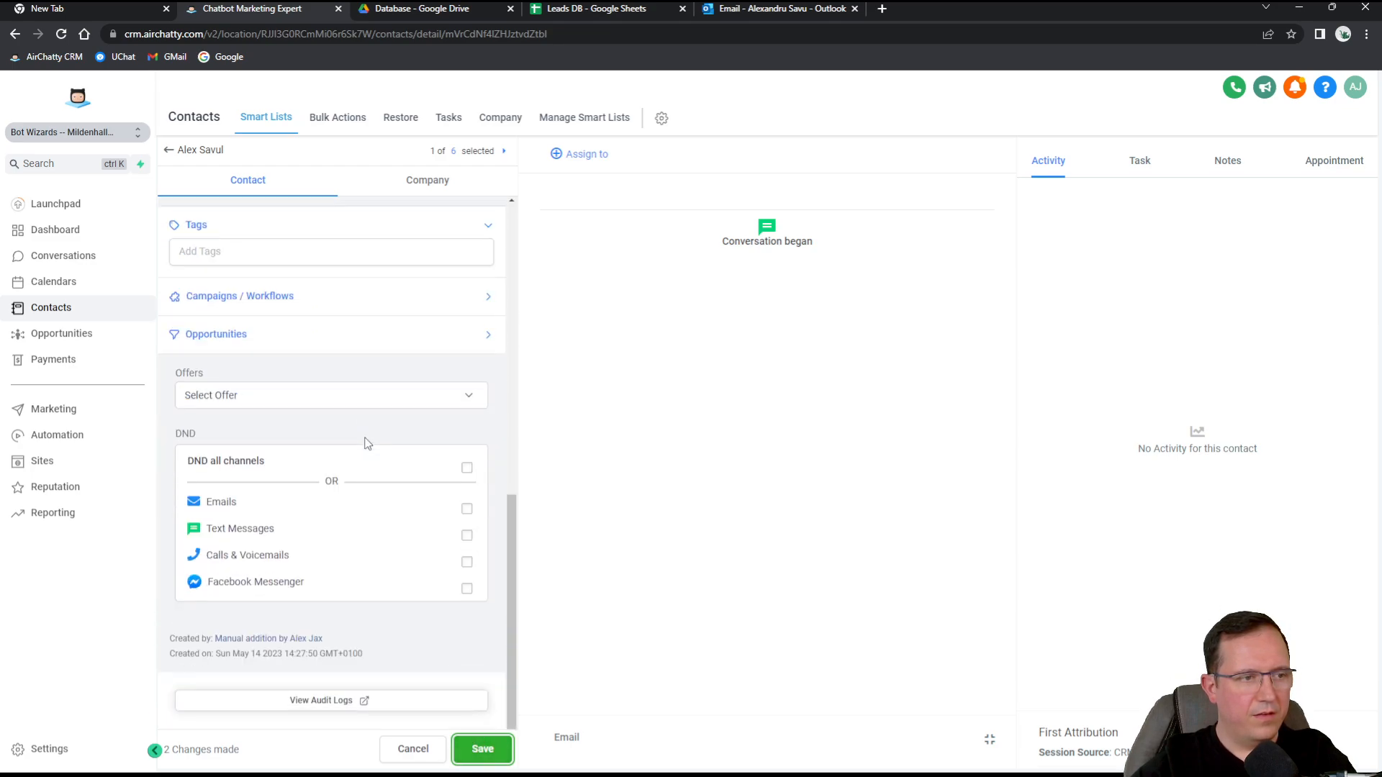
scroll(364, 441, up, 10)
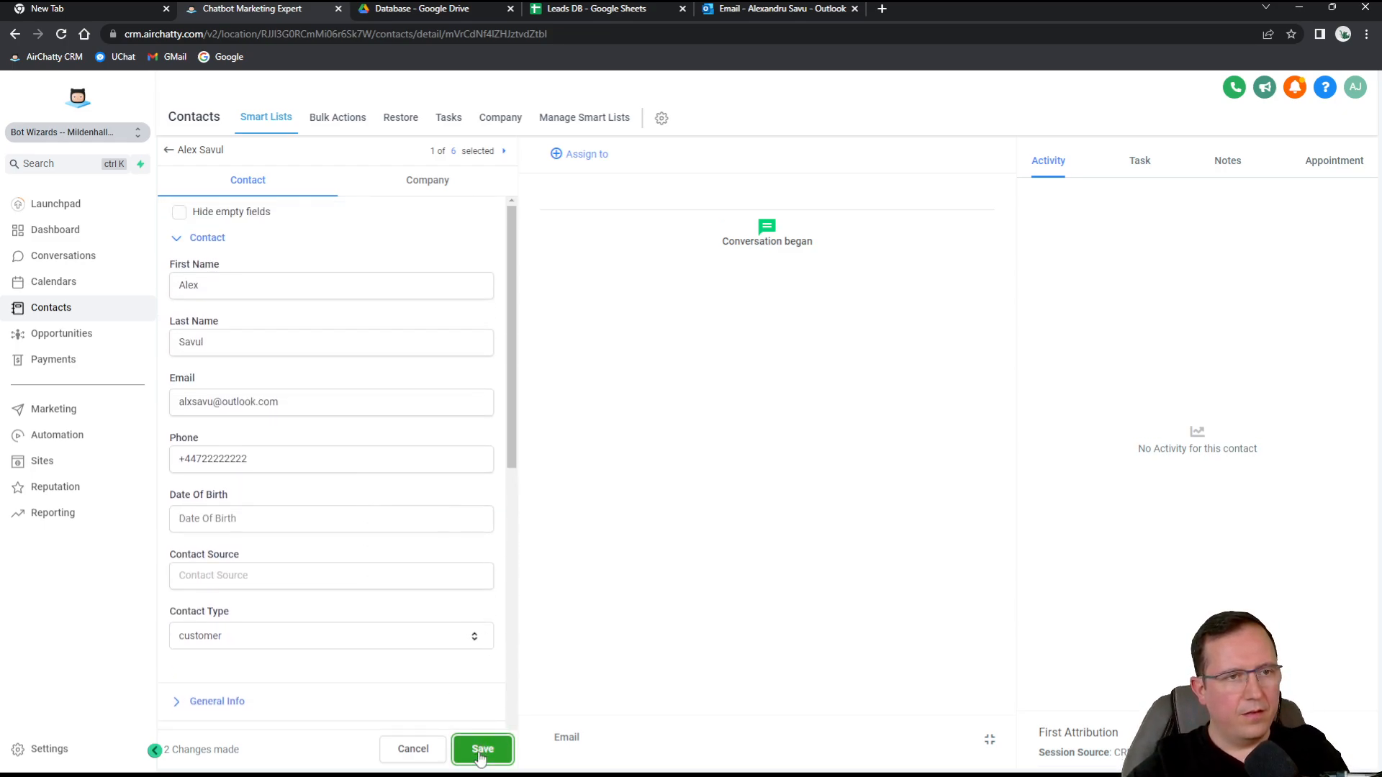
After a reload, set Contact Type to customer, enter the full phone number, save, and view Leads DB.
click(62, 34)
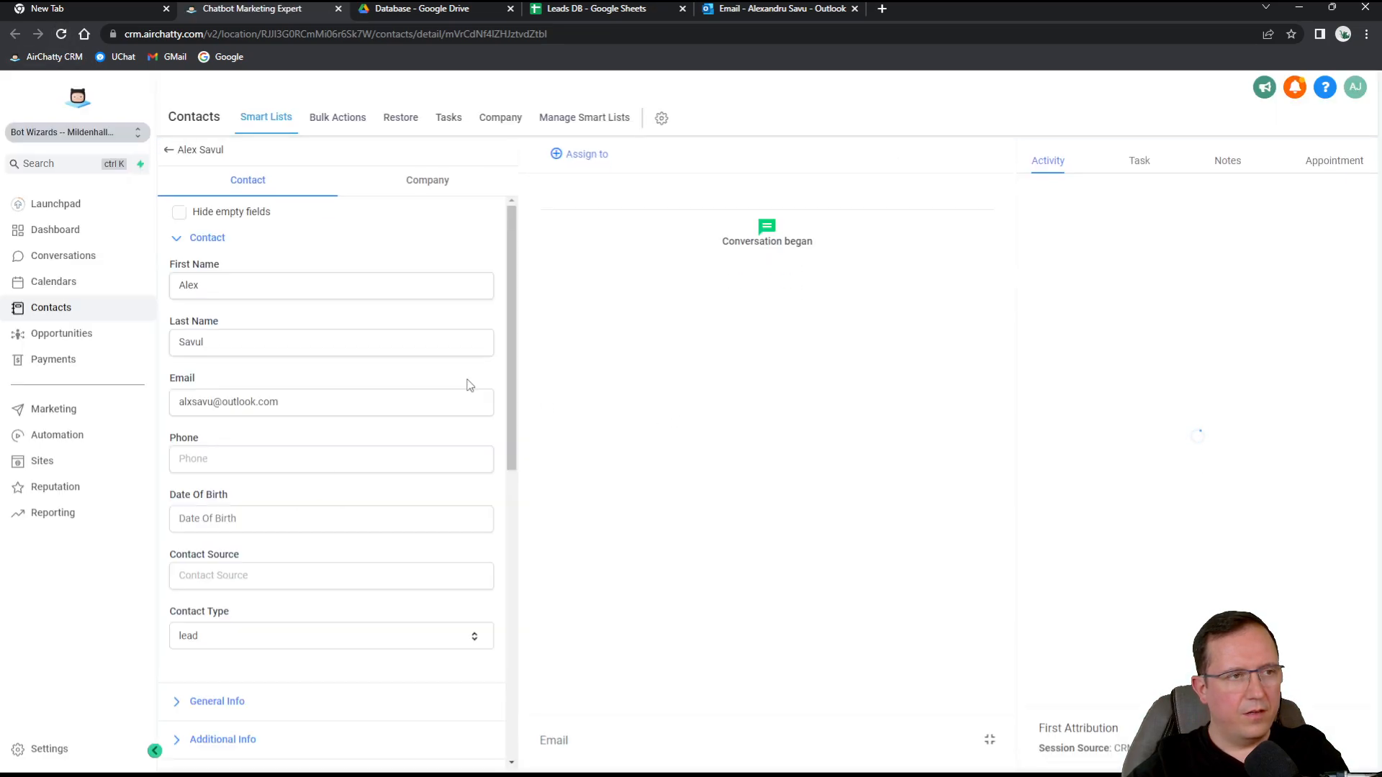
scroll(295, 396, down, 5)
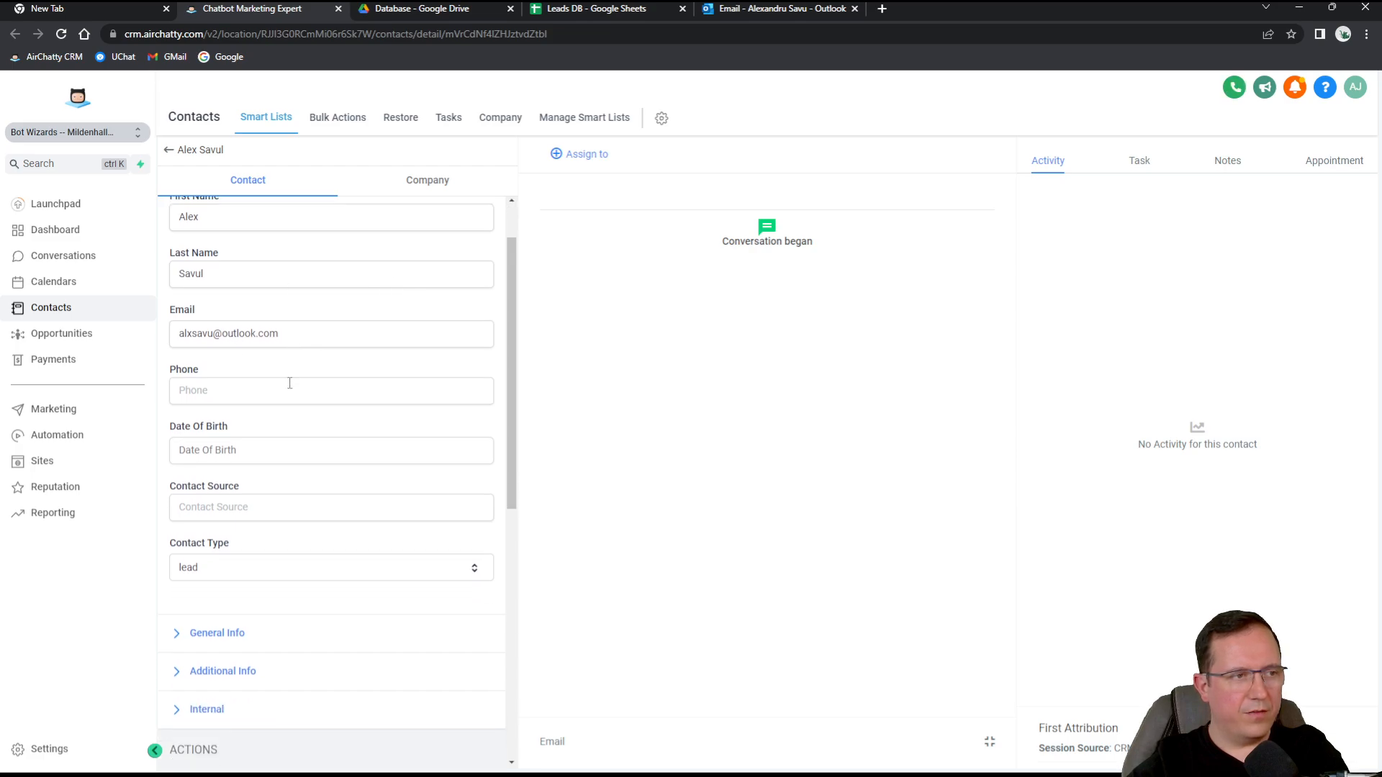
scroll(216, 376, up, 2)
click(262, 425)
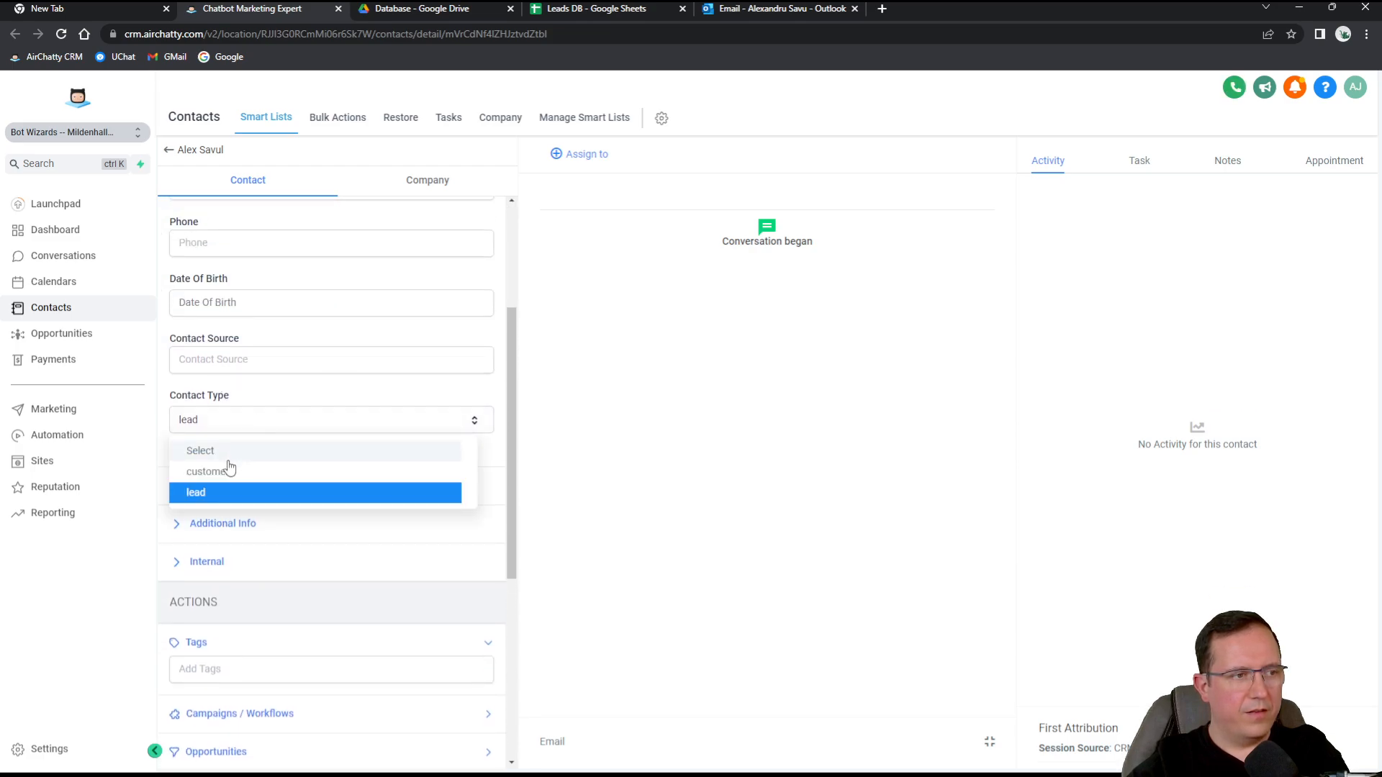
click(223, 464)
scroll(237, 404, up, 2)
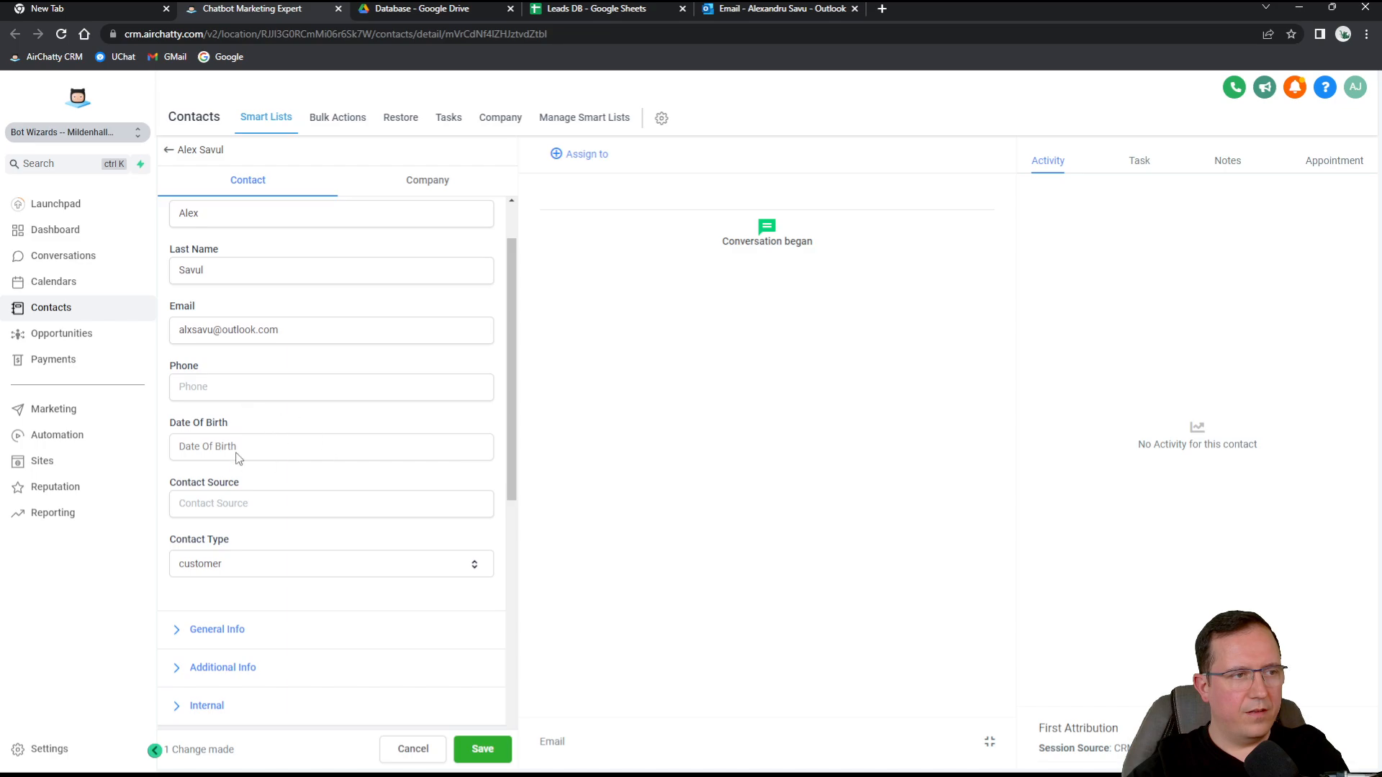
click(230, 395)
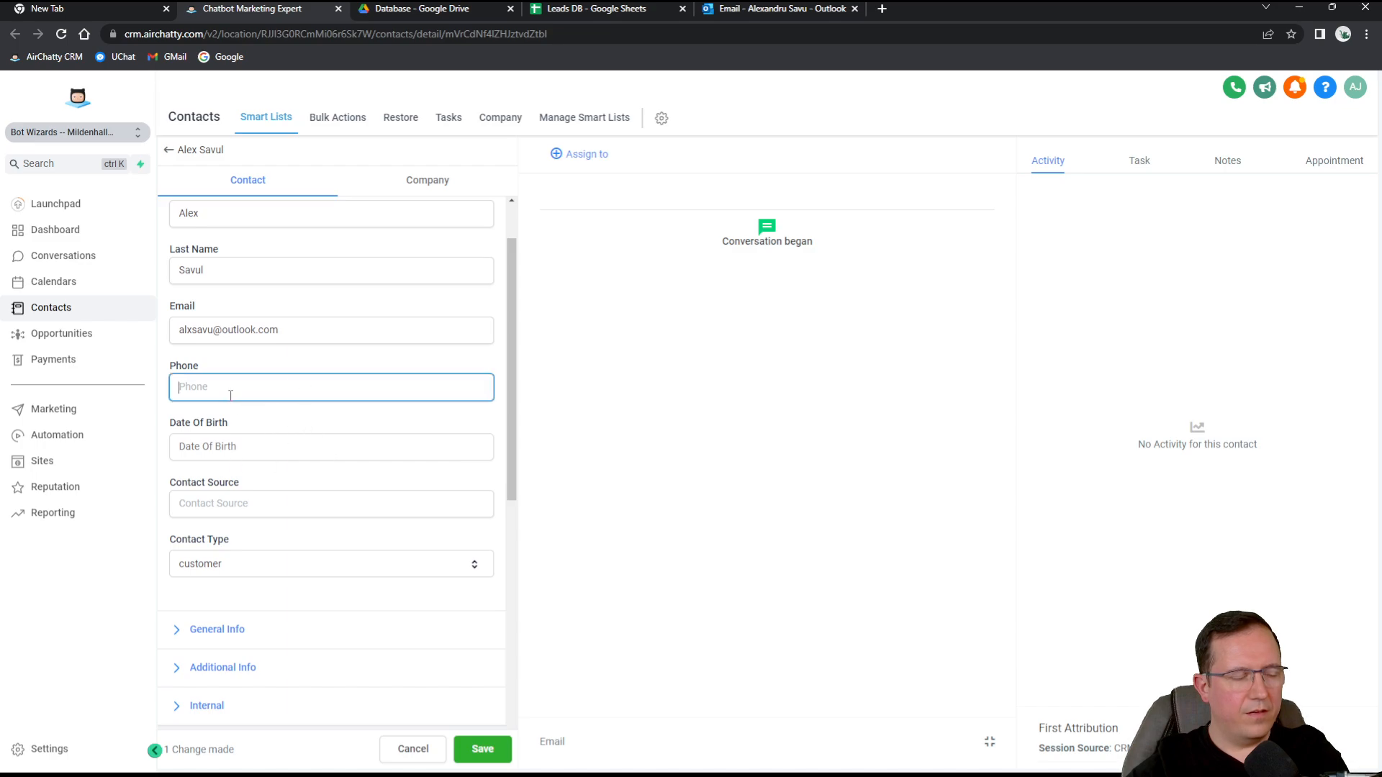
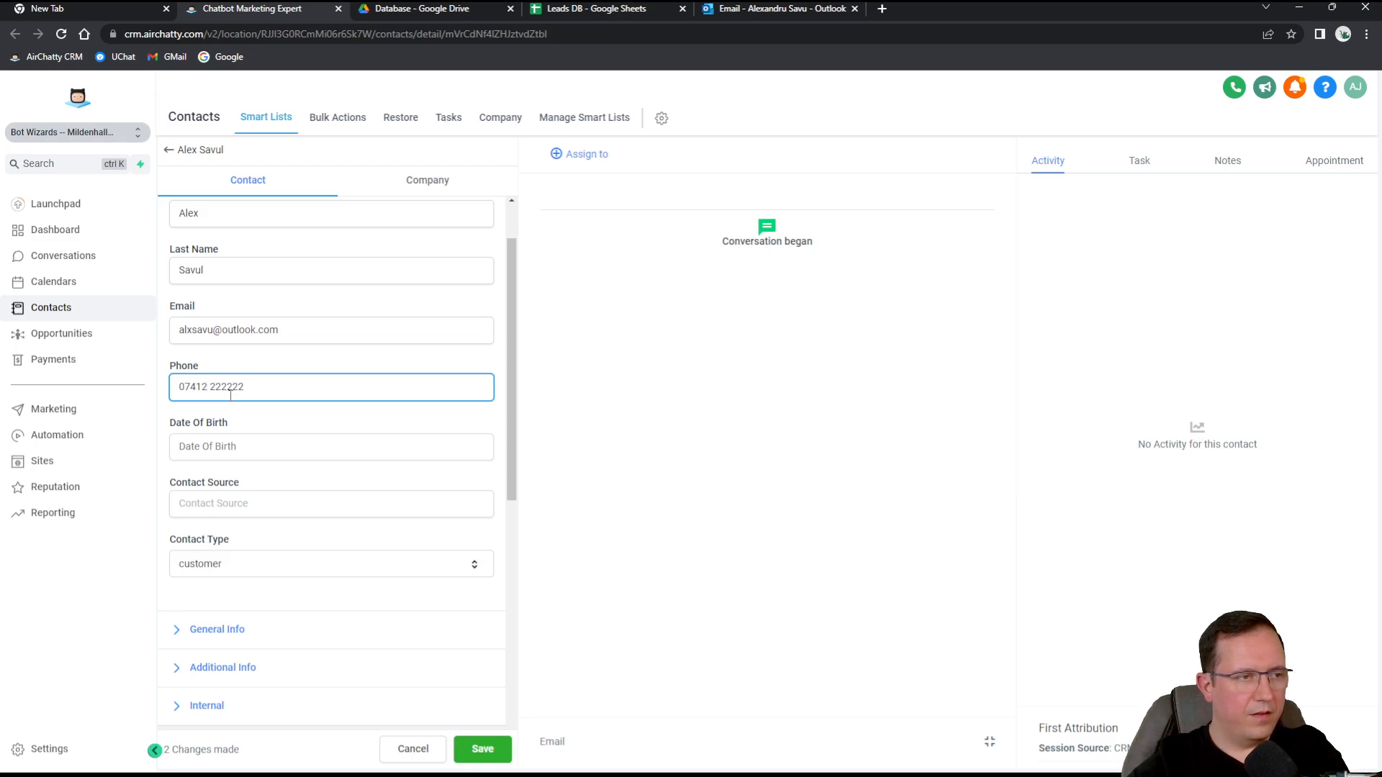
click(480, 749)
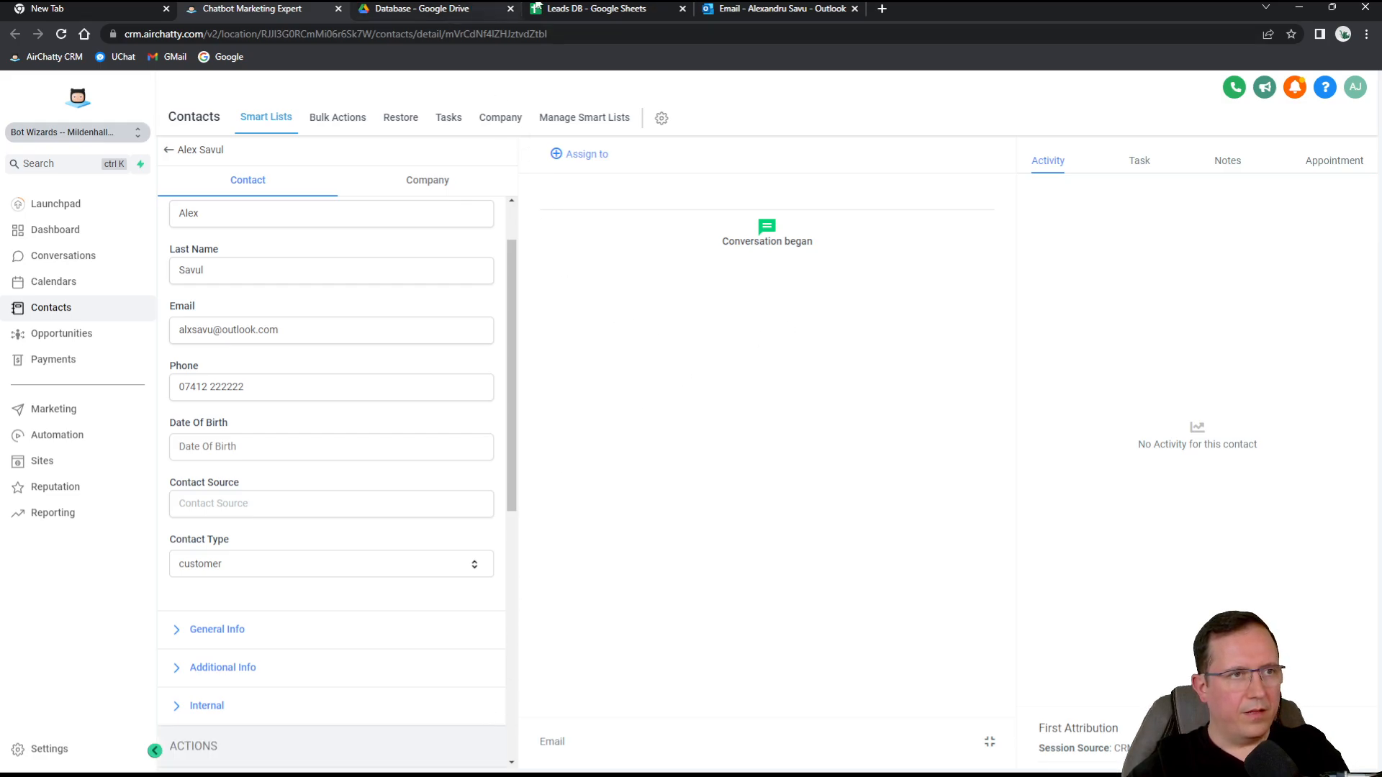
click(627, 7)
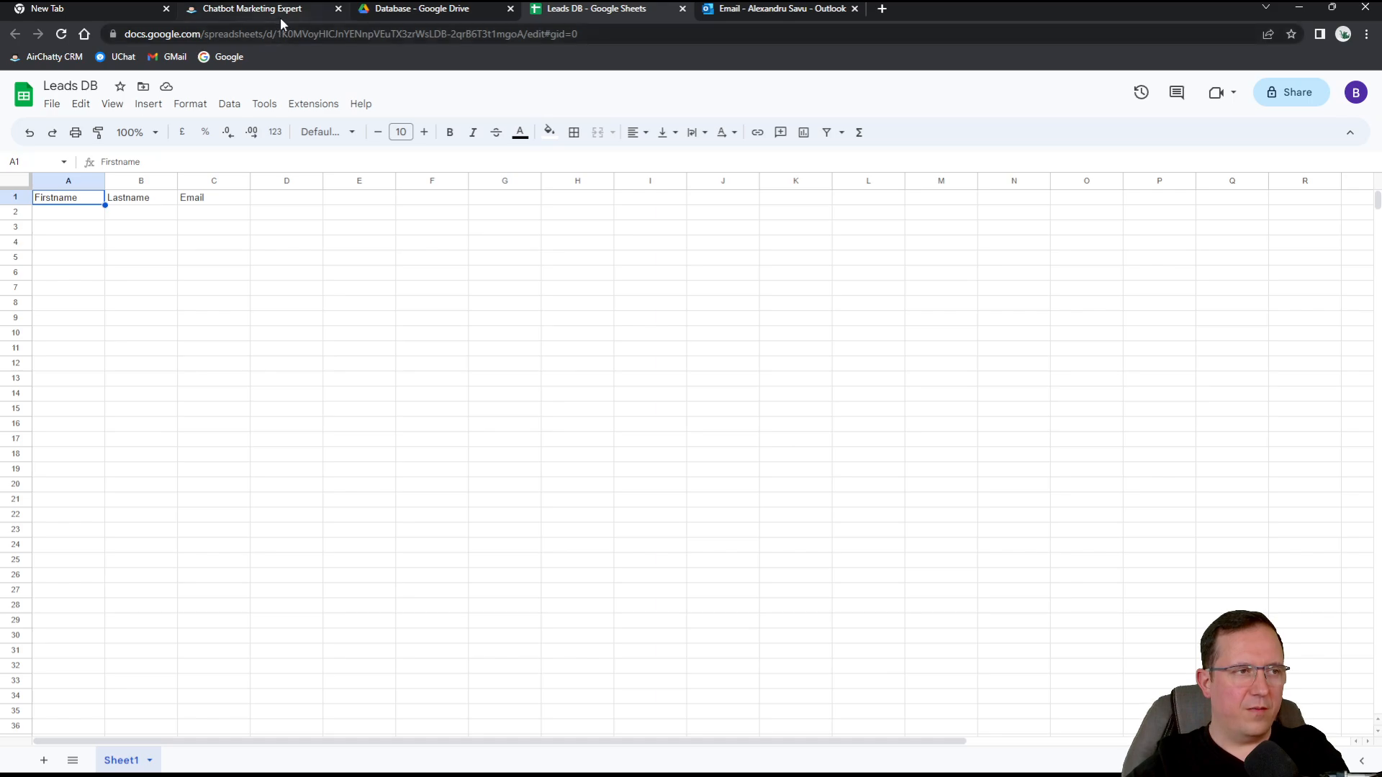
Reload the Leads DB sheet to confirm it still holds only headers, then return to the CRM contact.
click(64, 35)
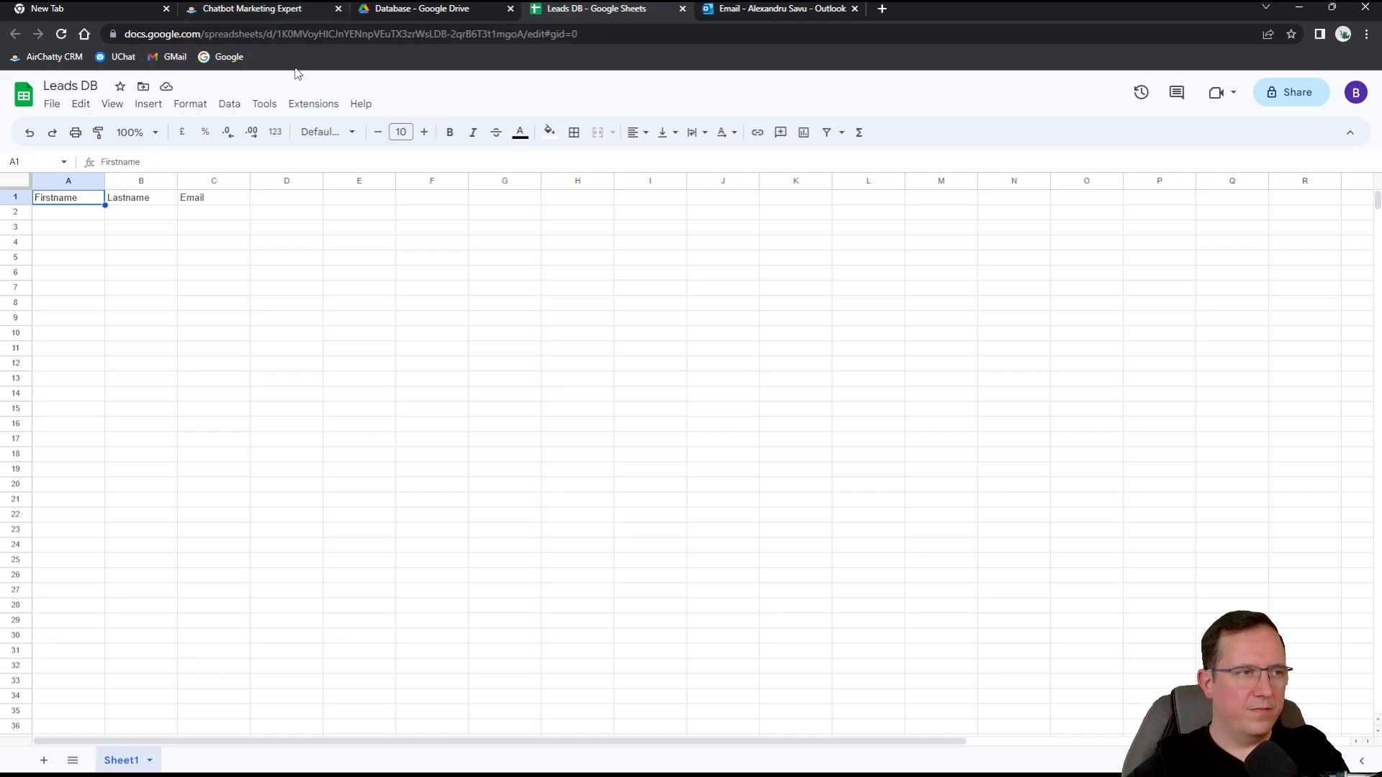
click(283, 18)
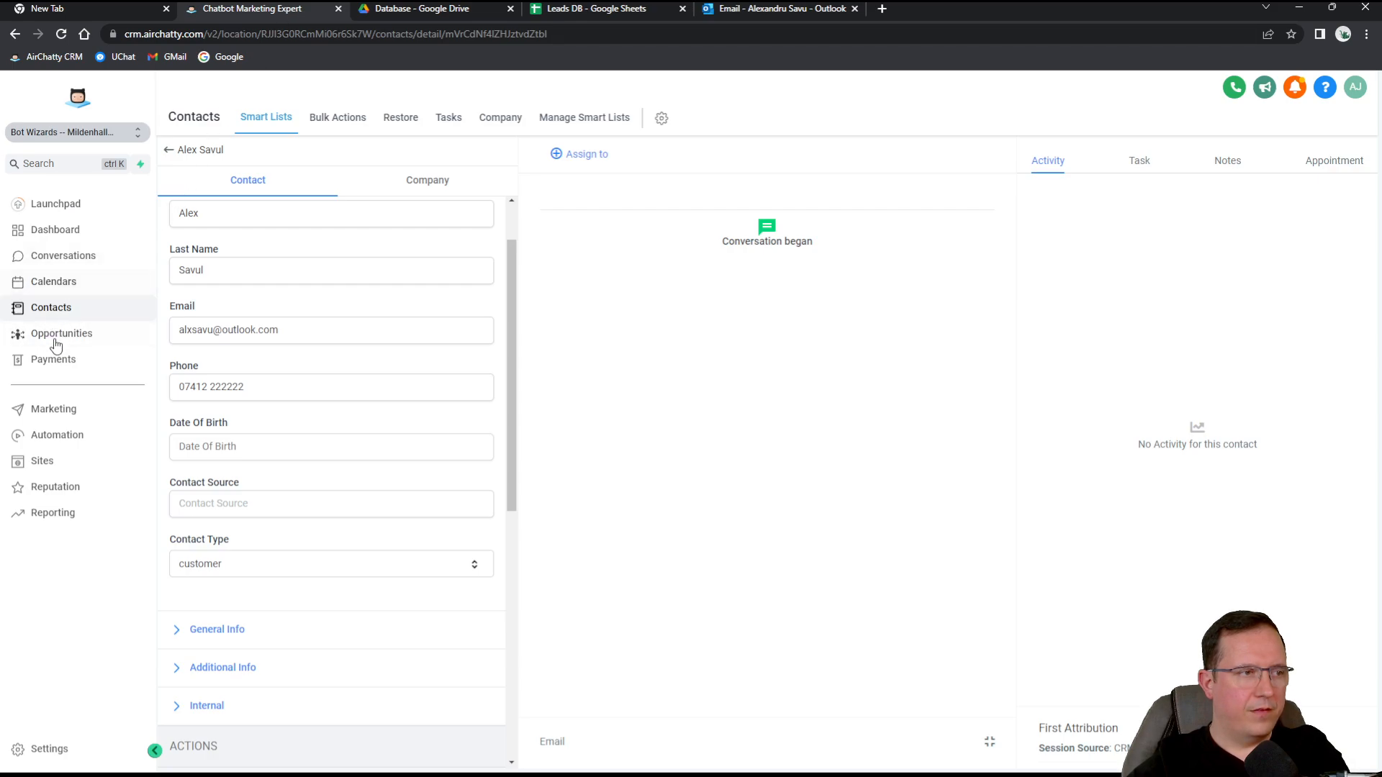
Duplicate the 'Leads - Sheets - Welcome Email' workflow in the Emails folder as a draft copy.
click(62, 438)
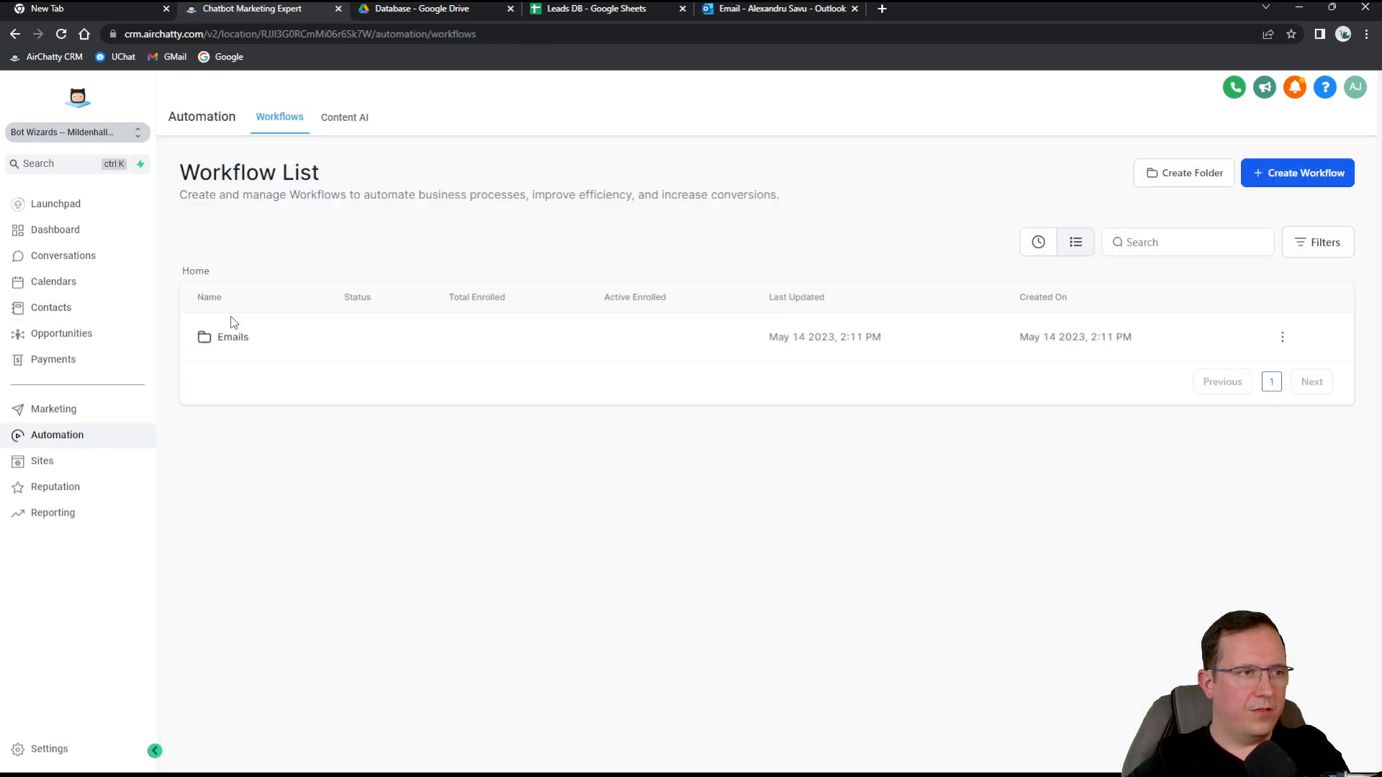
click(229, 338)
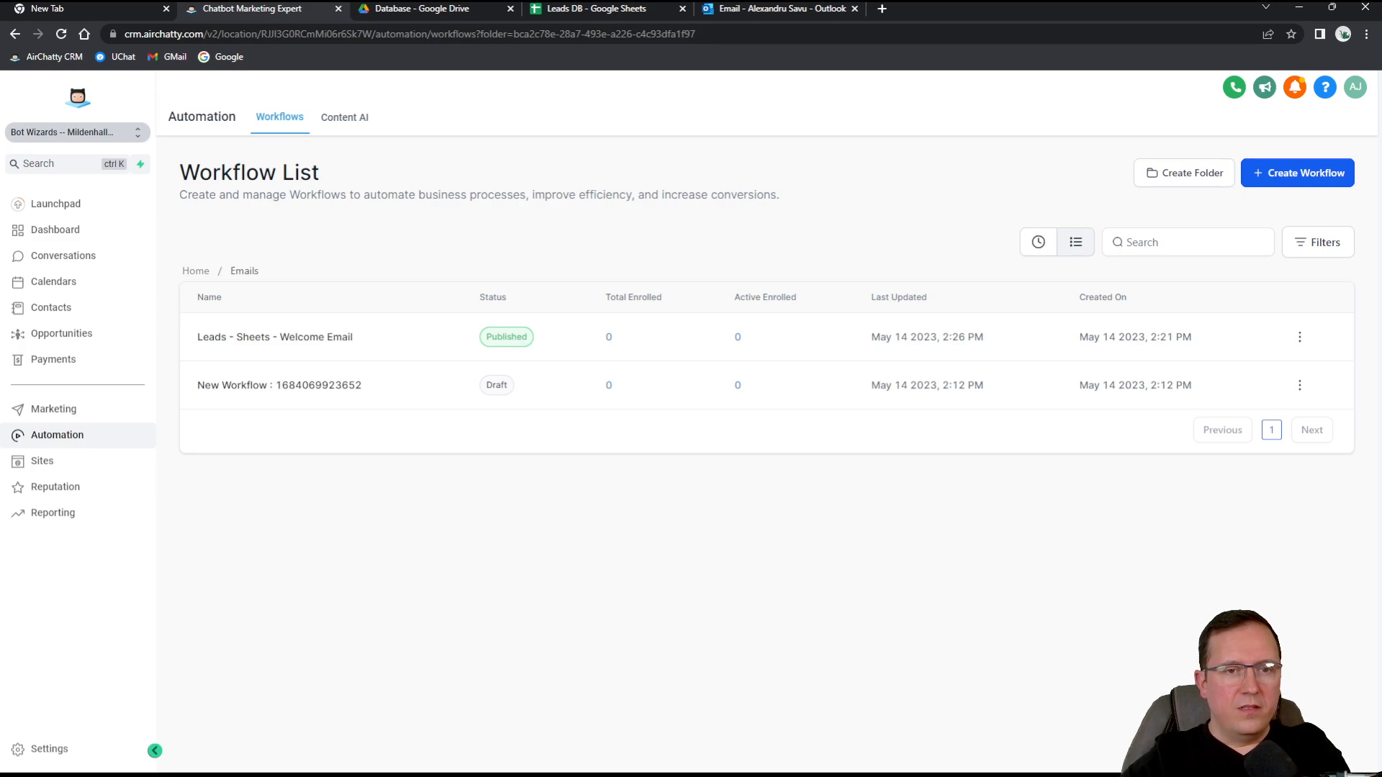
click(1299, 337)
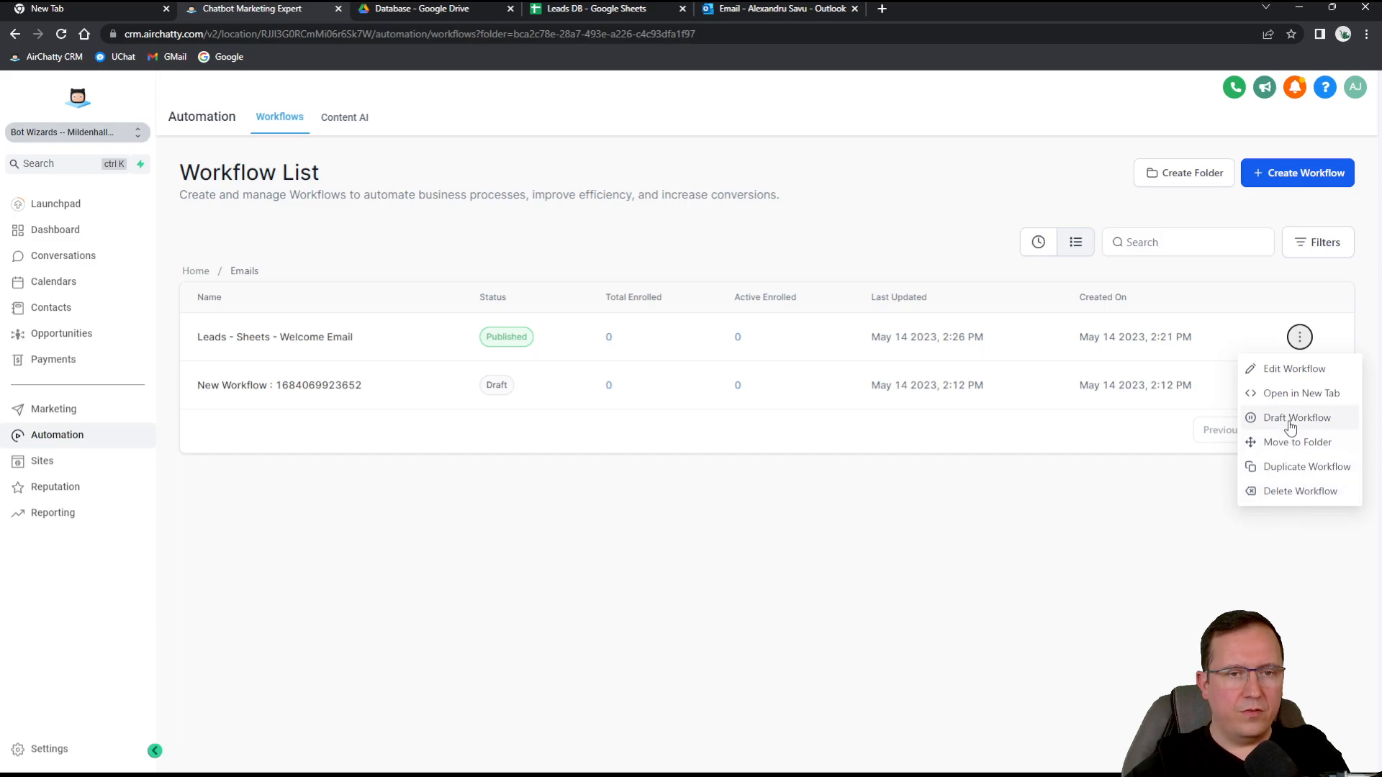
click(1291, 466)
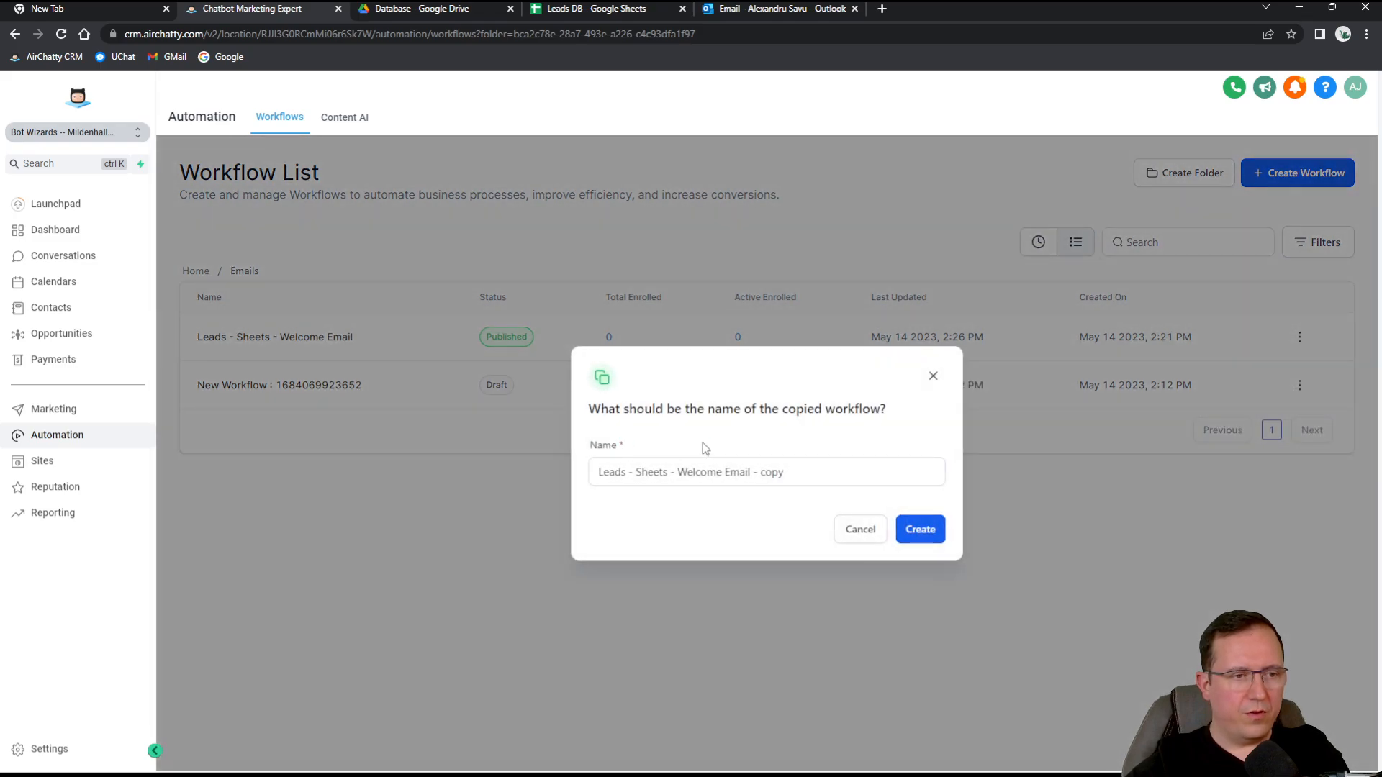
click(915, 542)
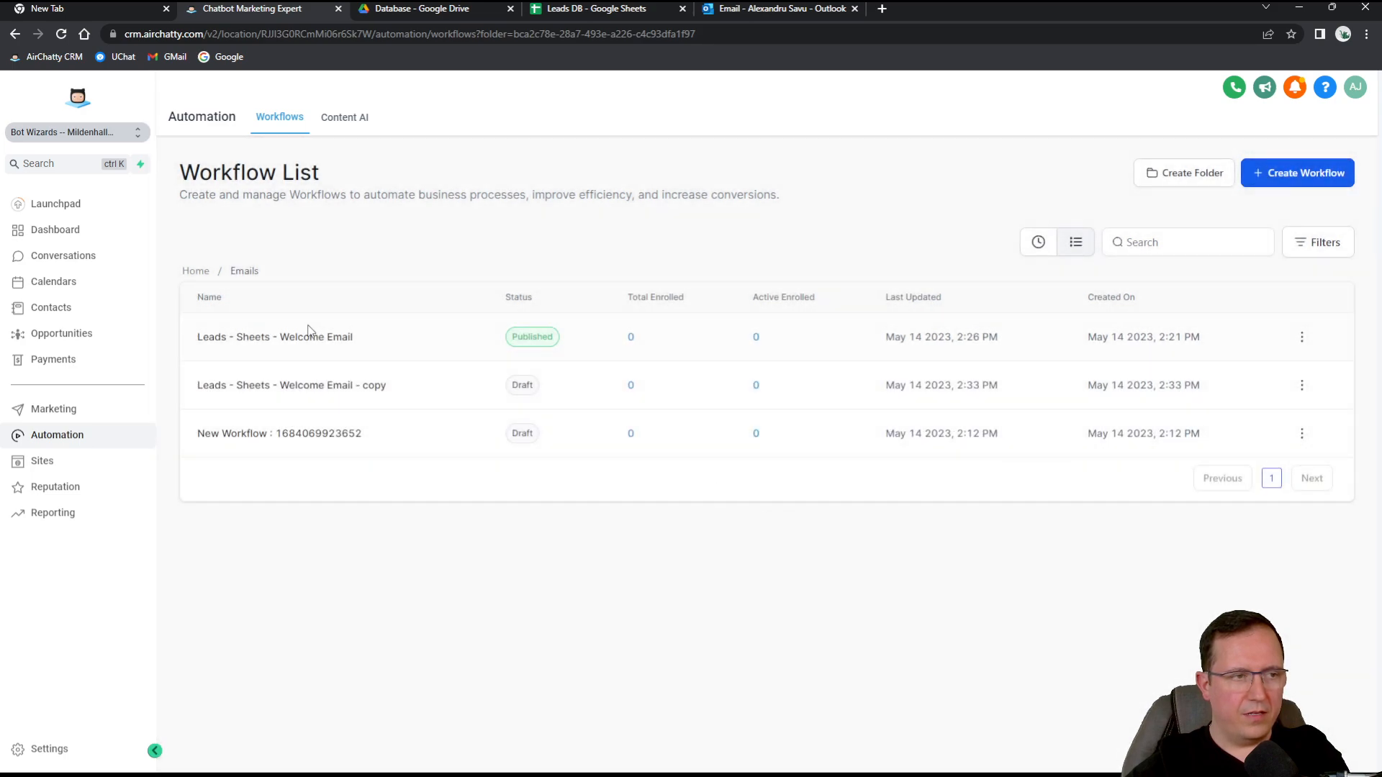
Delete the first contact in the contacts list, then open the Emails workflow folder.
click(52, 308)
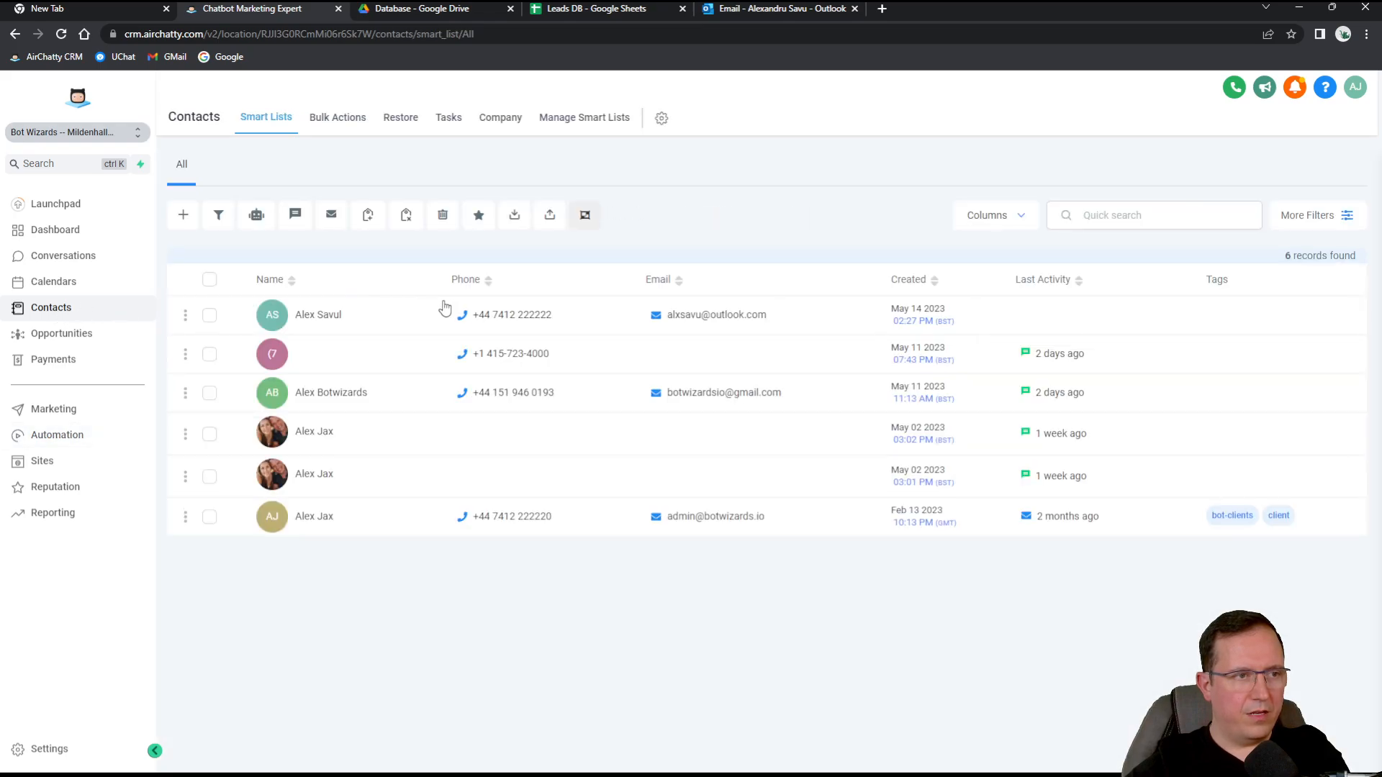
click(210, 315)
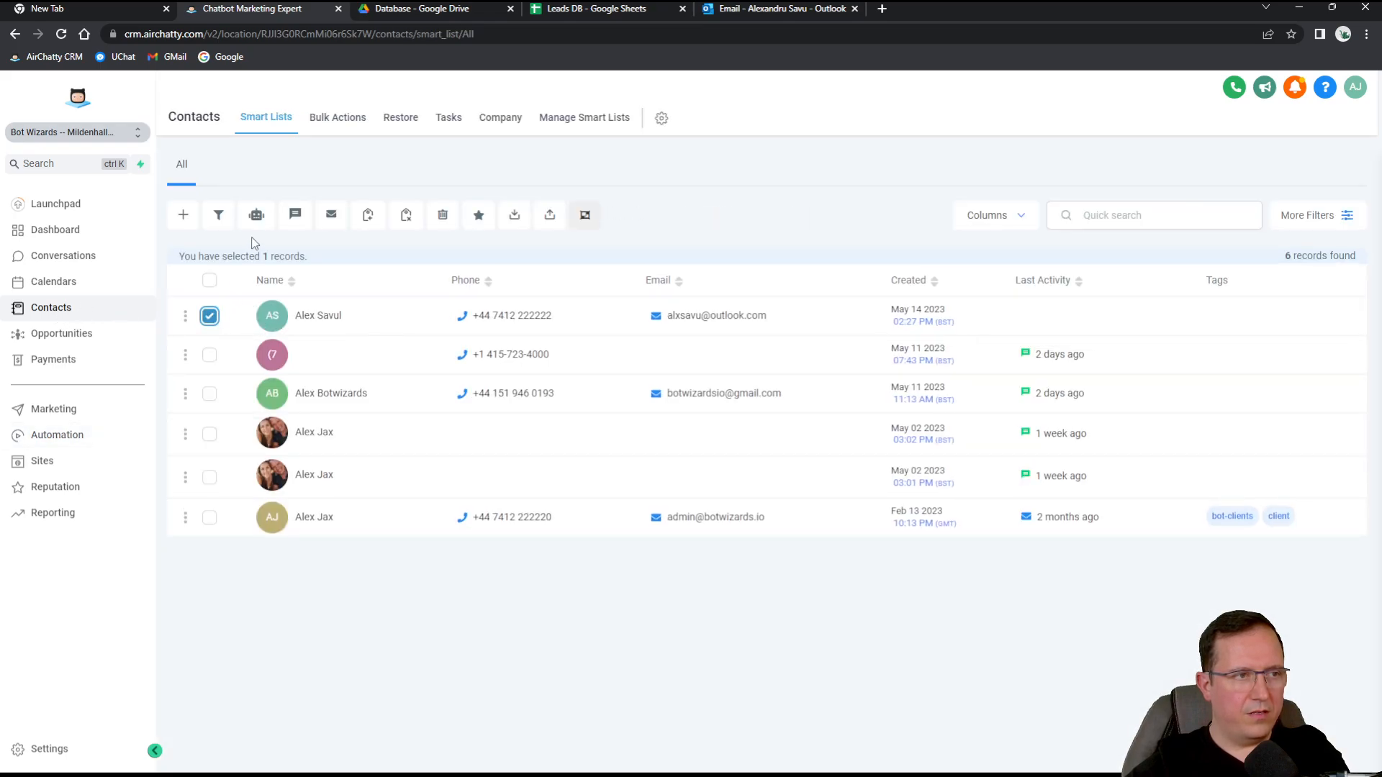
click(442, 214)
click(728, 290)
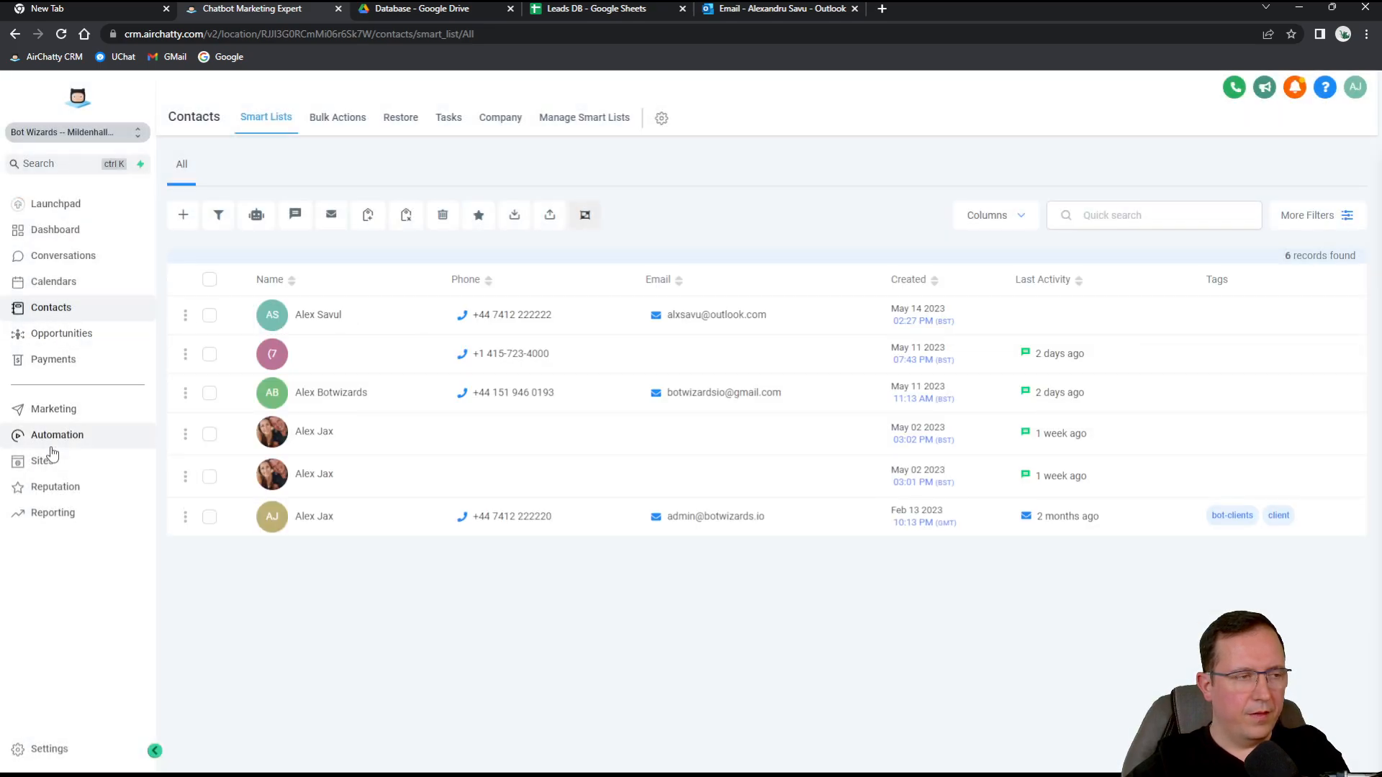
click(74, 436)
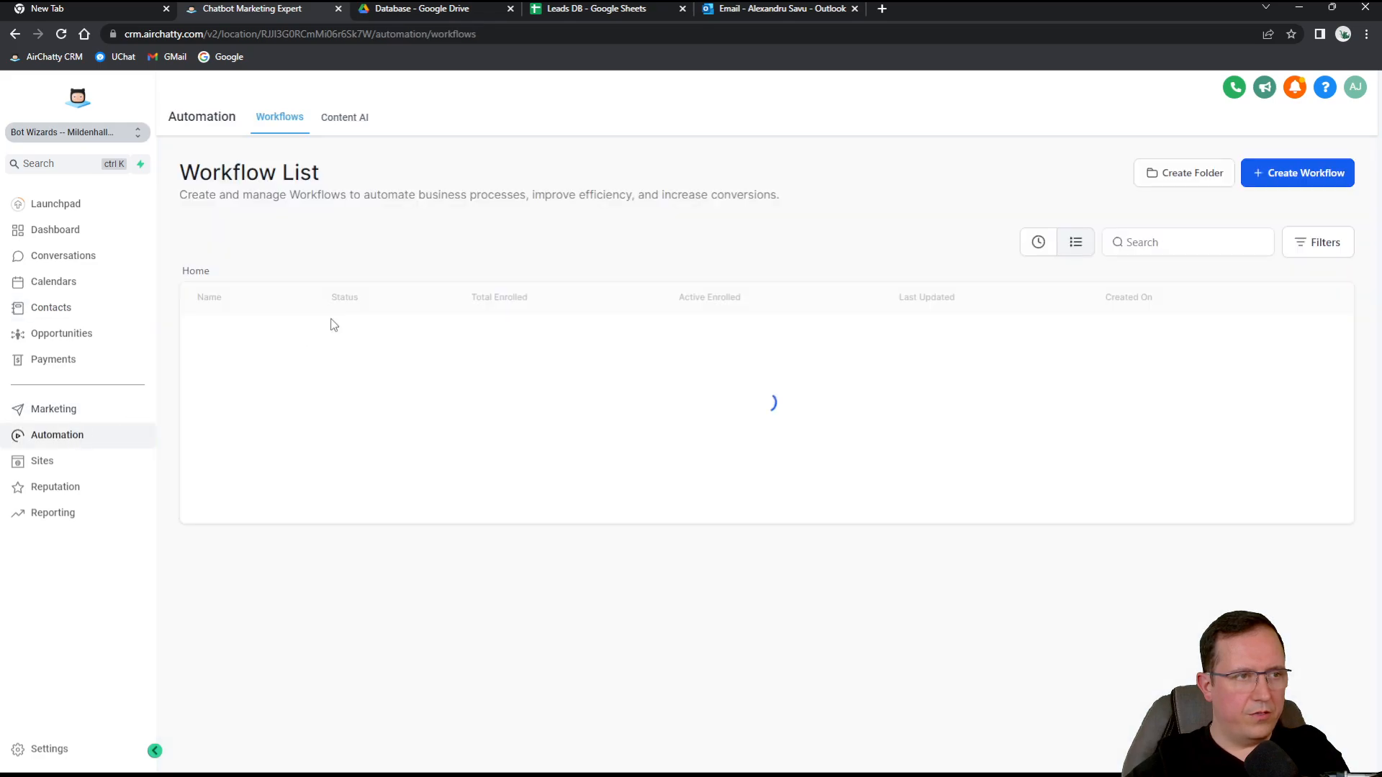
click(233, 340)
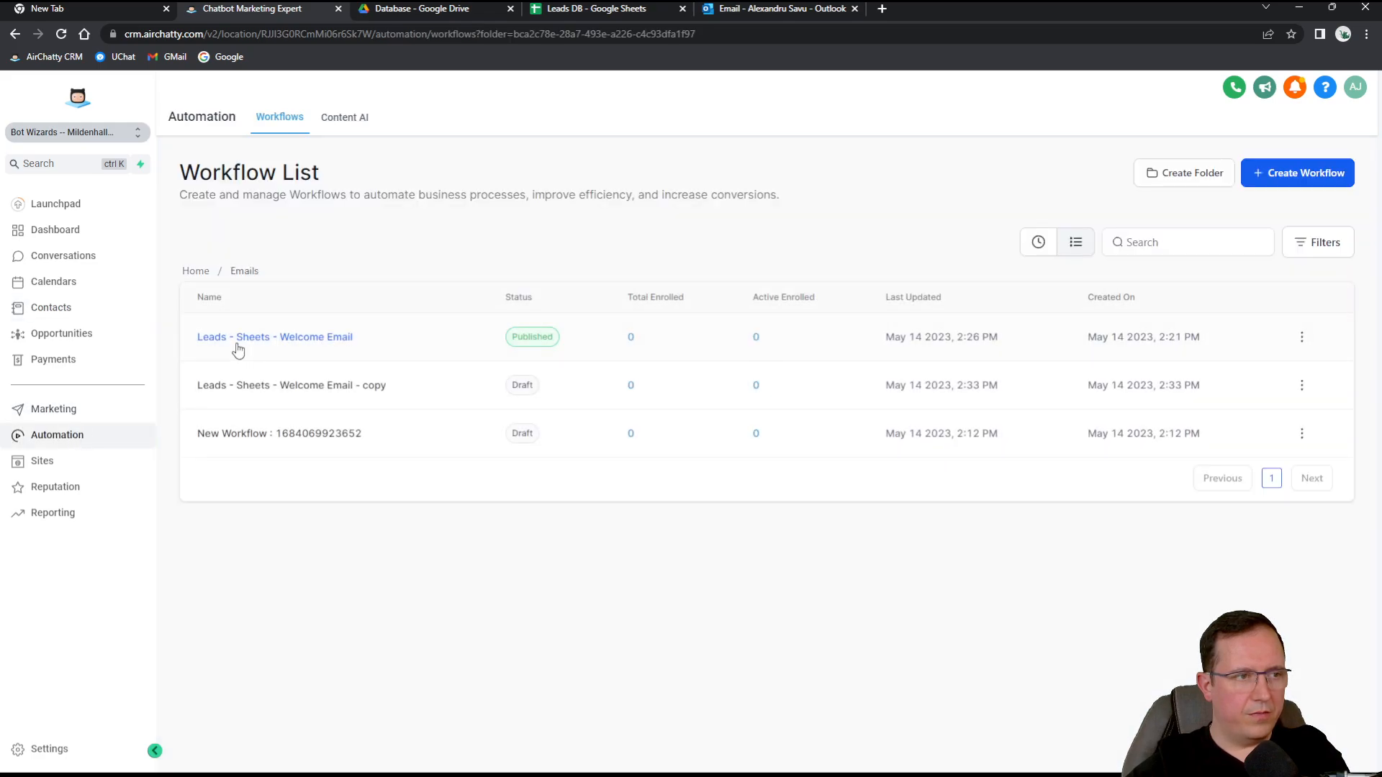
Change the copy workflow's trigger to Contact Created.
click(314, 389)
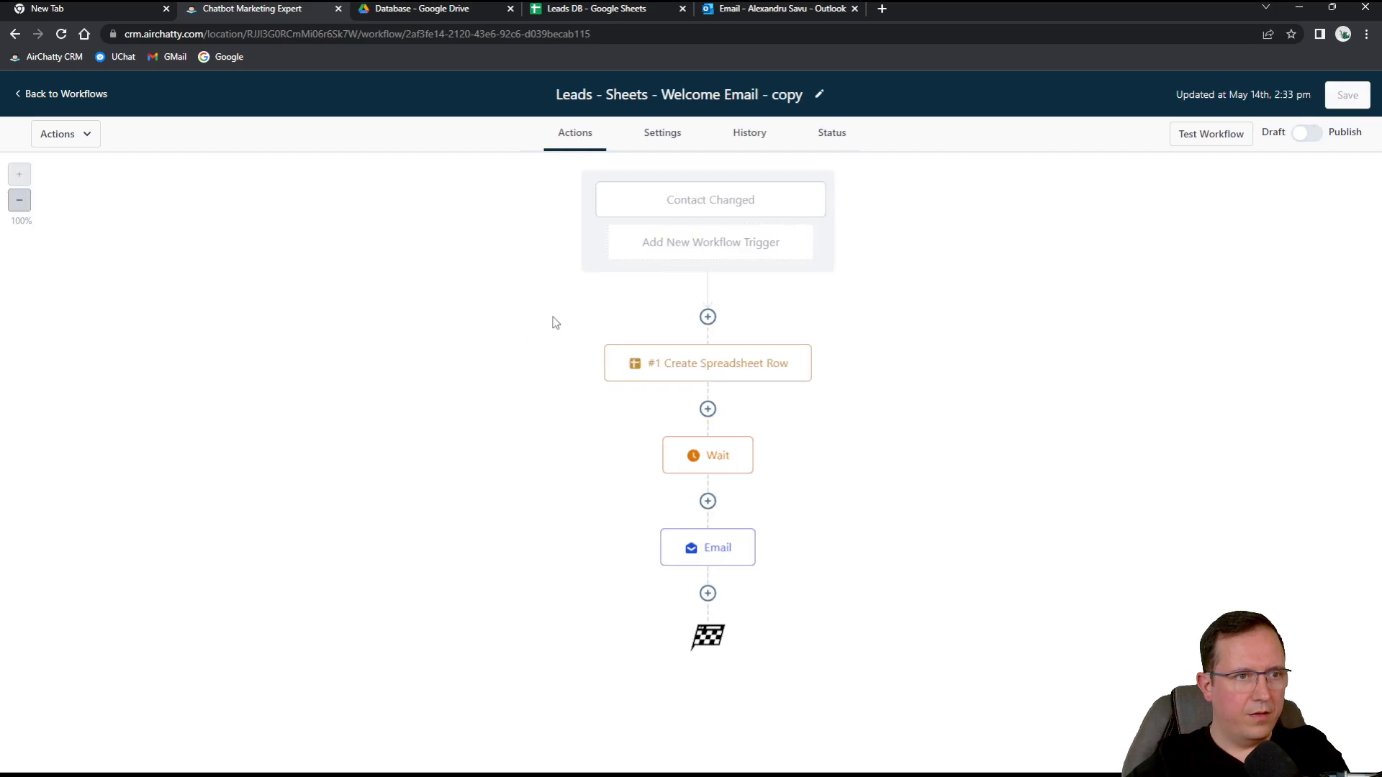
click(737, 208)
click(863, 210)
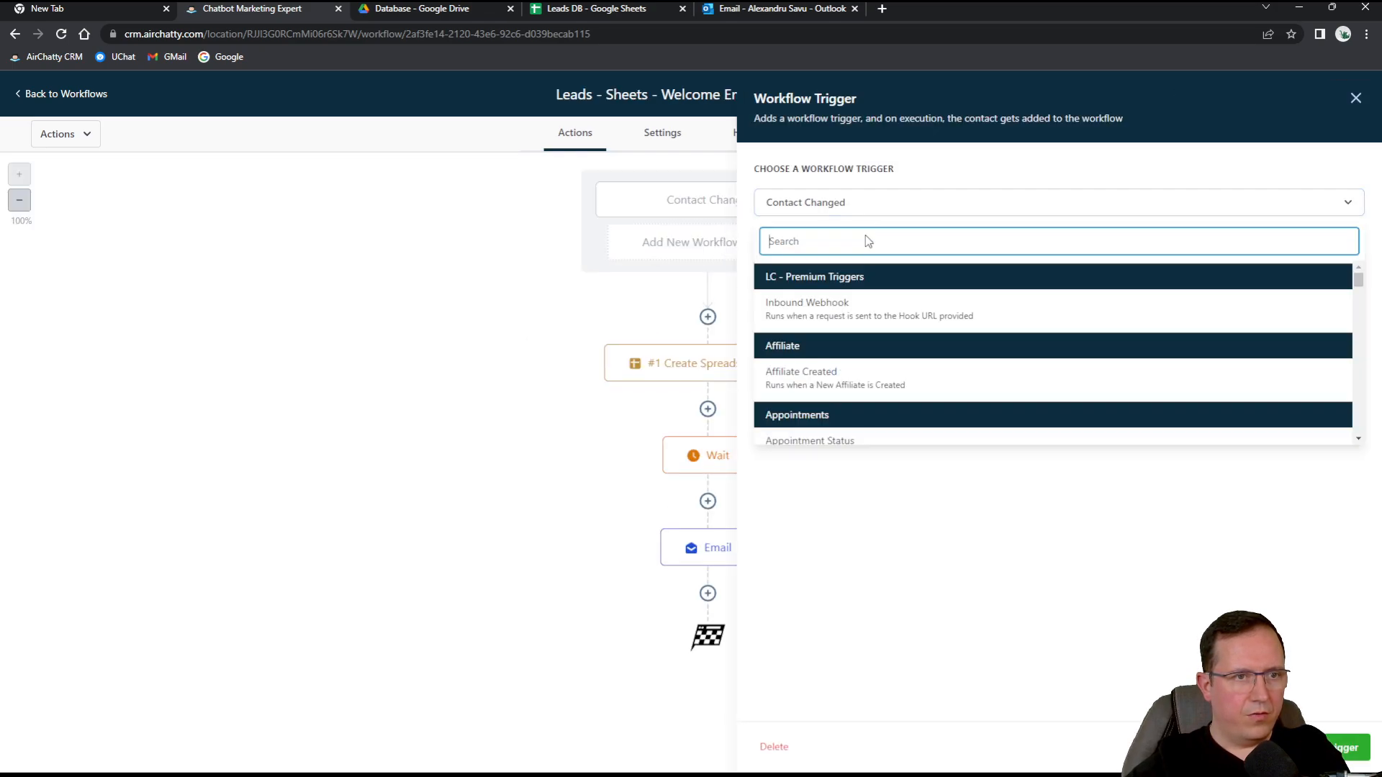
scroll(867, 370, down, 3)
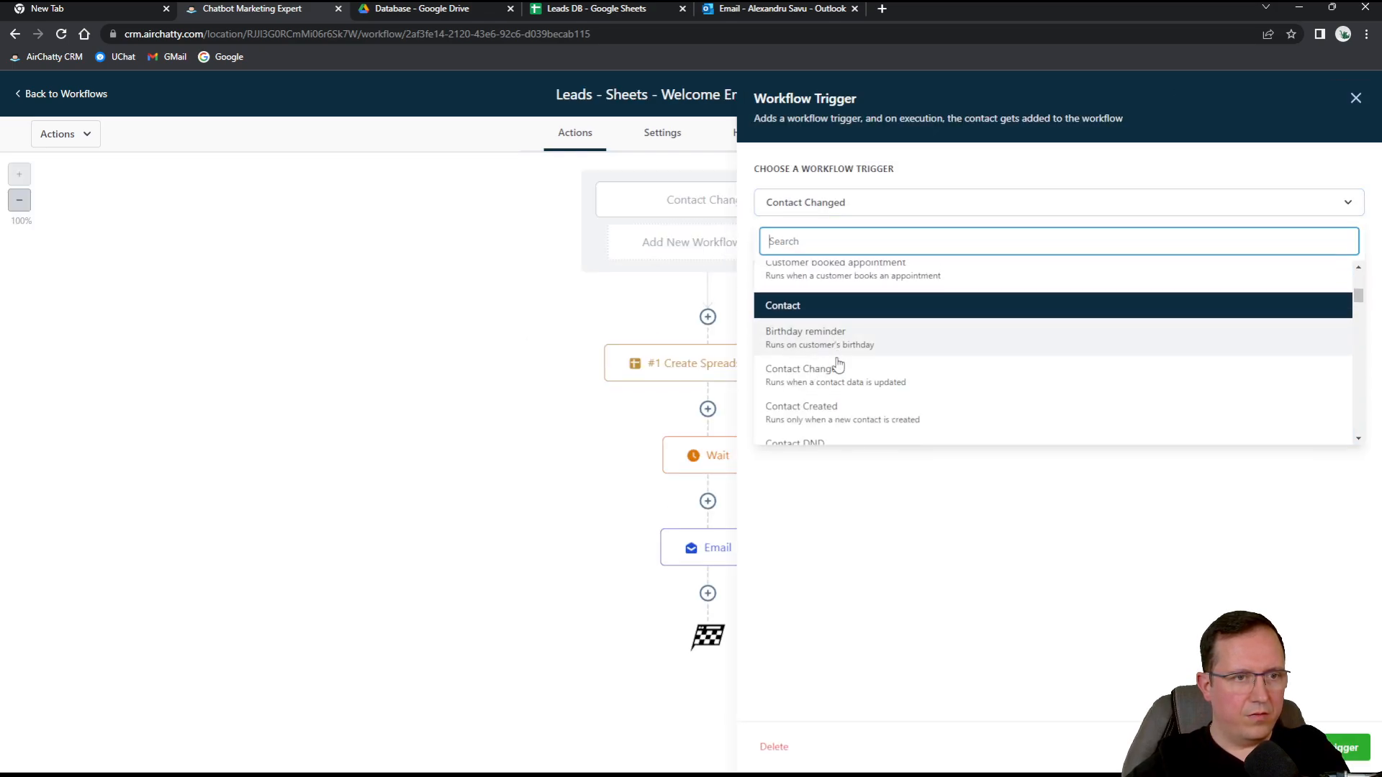
click(840, 416)
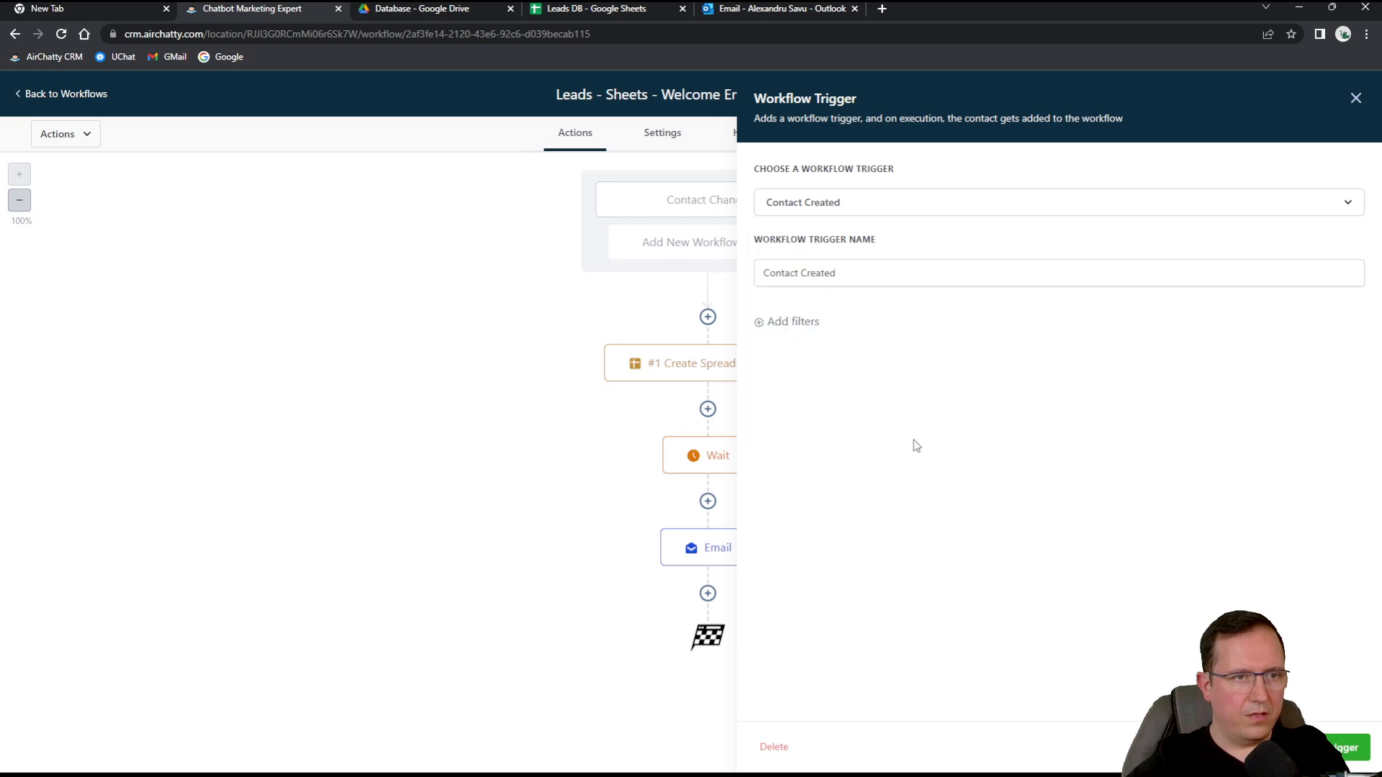
click(1324, 747)
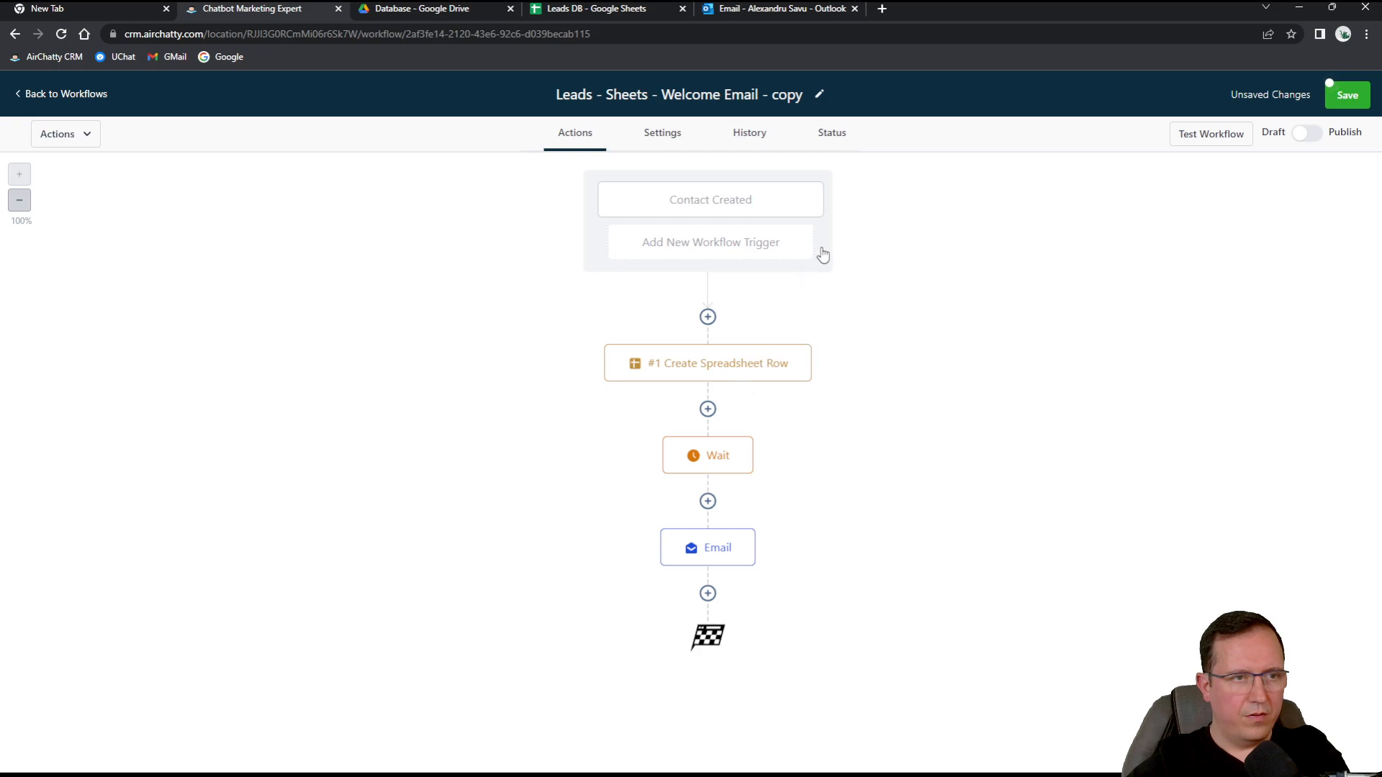
Publish and save the copy workflow, then return to the workflow list.
click(1302, 134)
click(1352, 105)
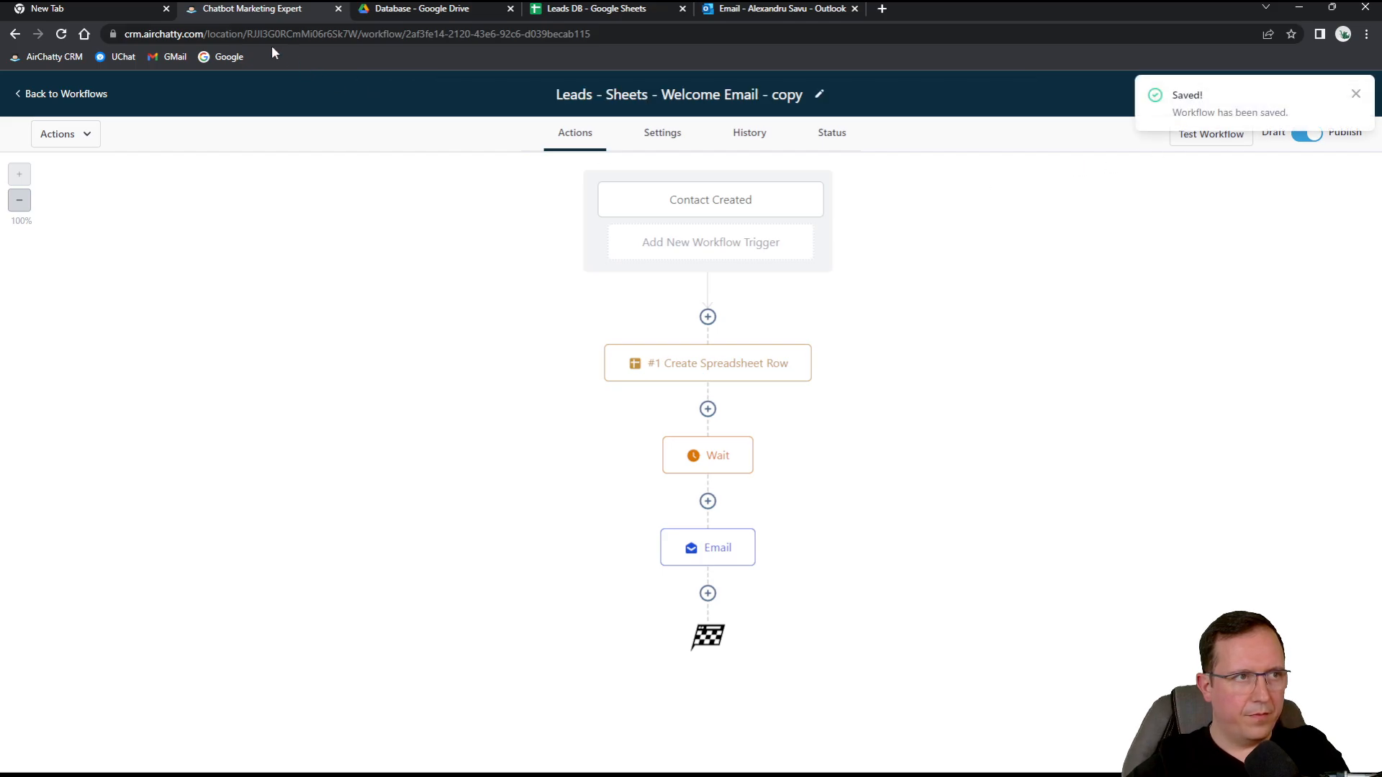
click(66, 96)
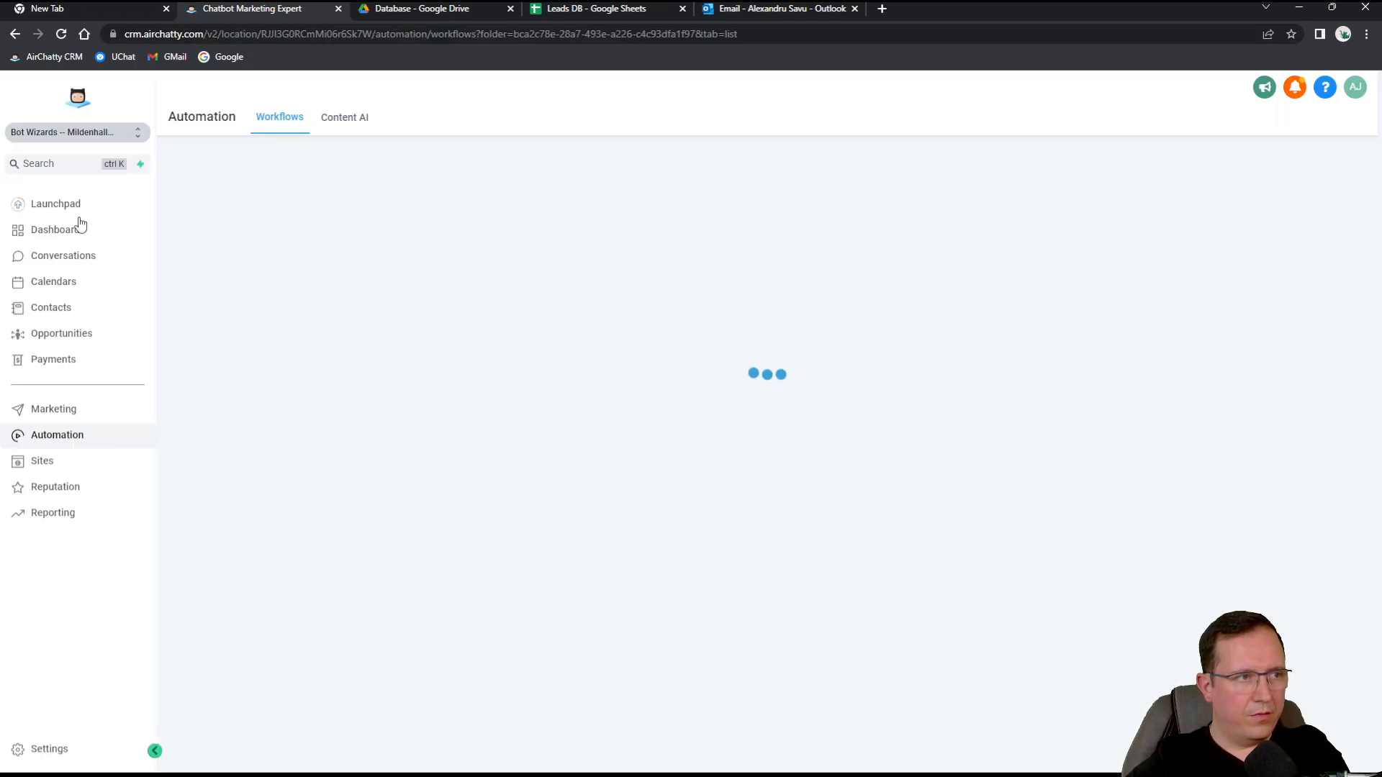
Add and save a new contact with a first name, last name and autofilled e-mail address.
click(61, 308)
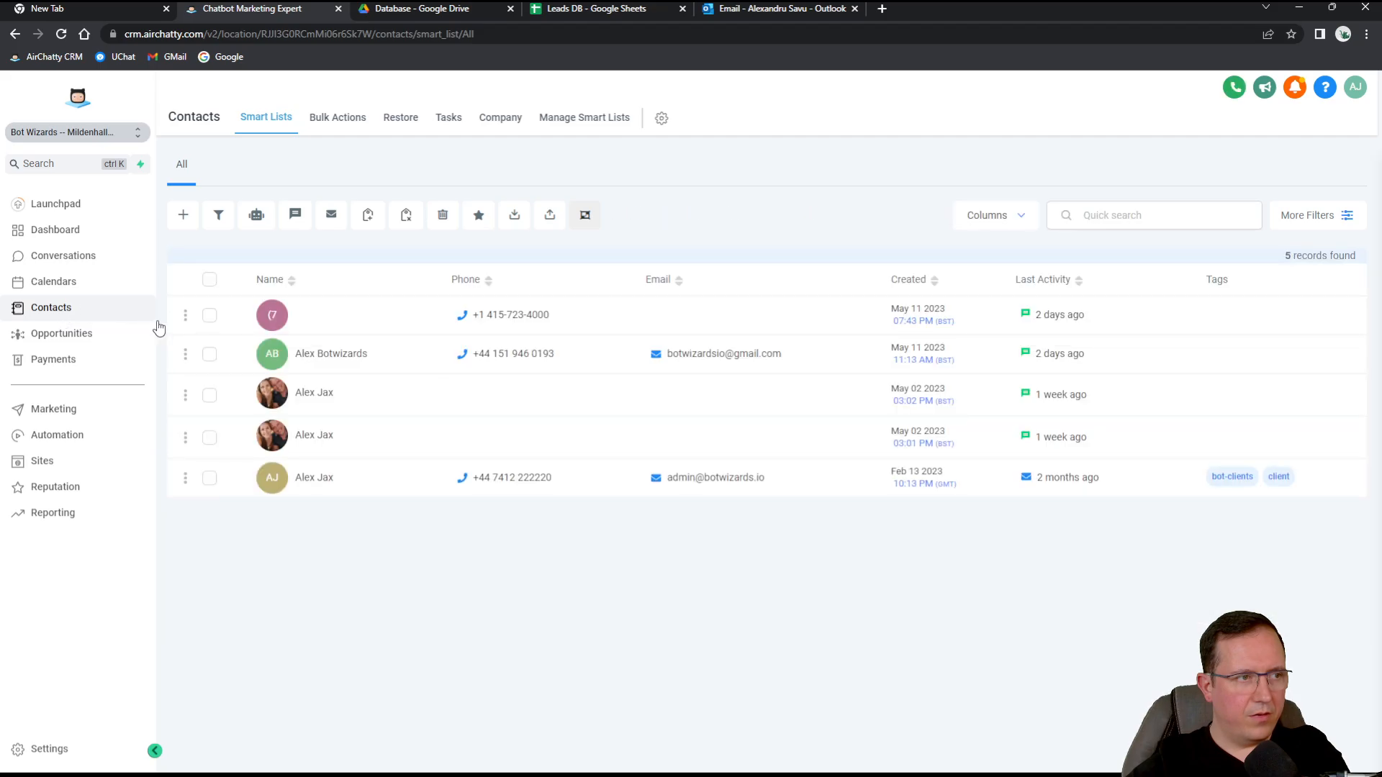
click(184, 215)
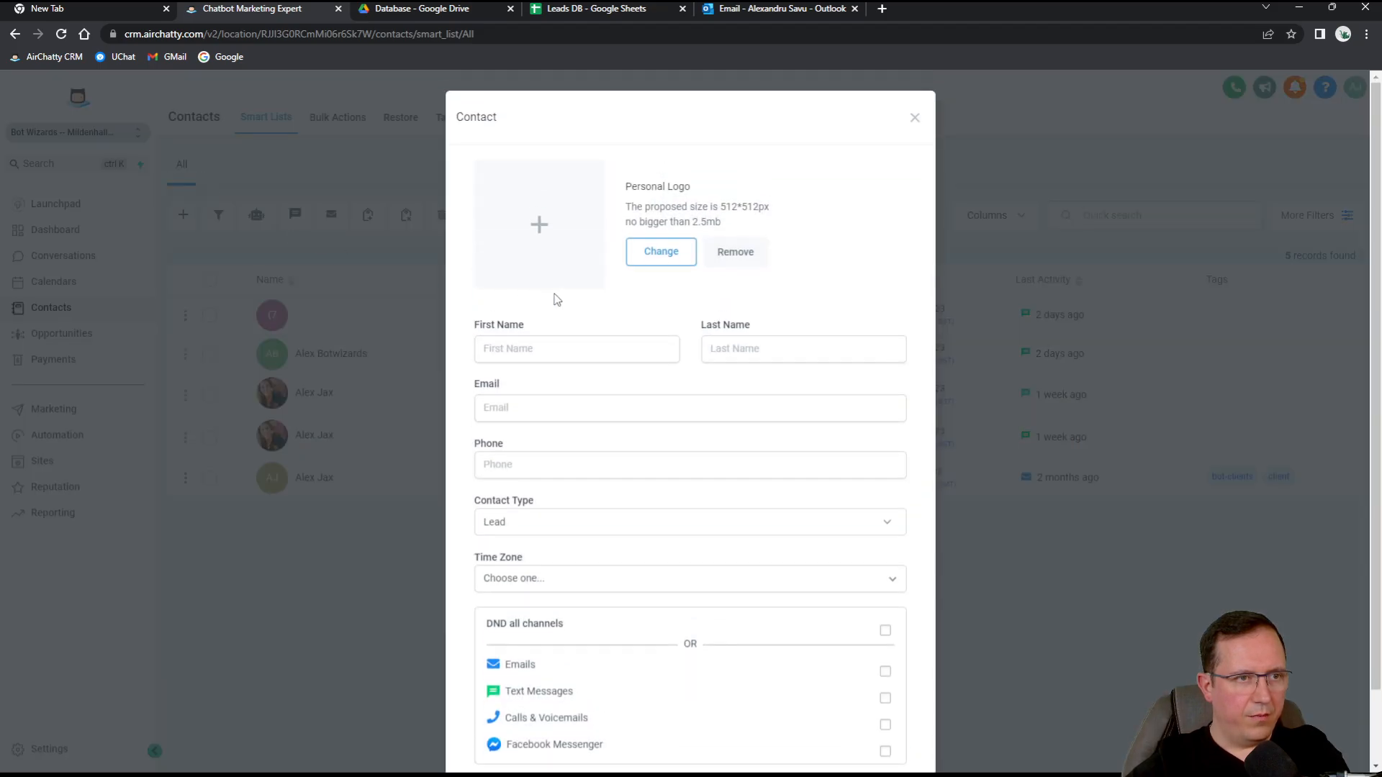
click(549, 353)
key(Tab)
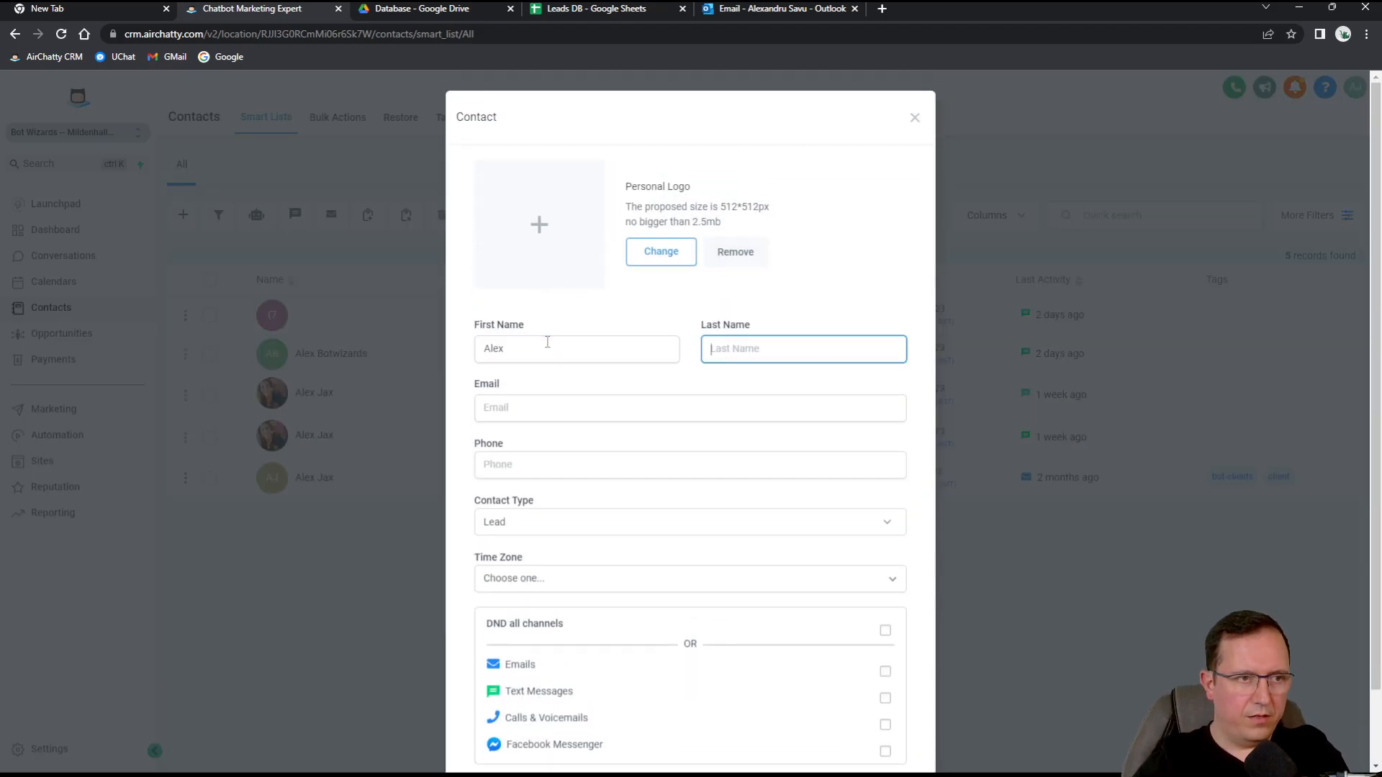
key(Tab)
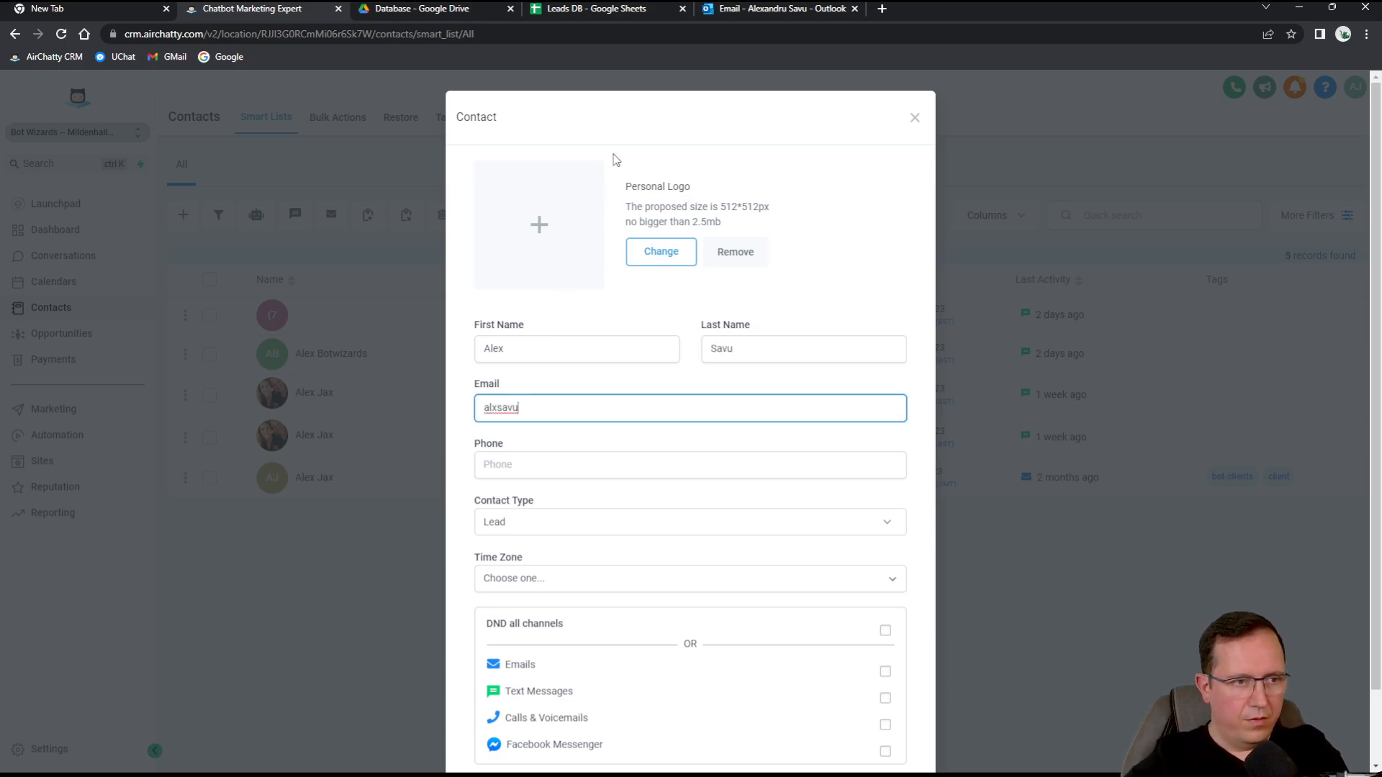
click(636, 445)
scroll(695, 461, down, 1)
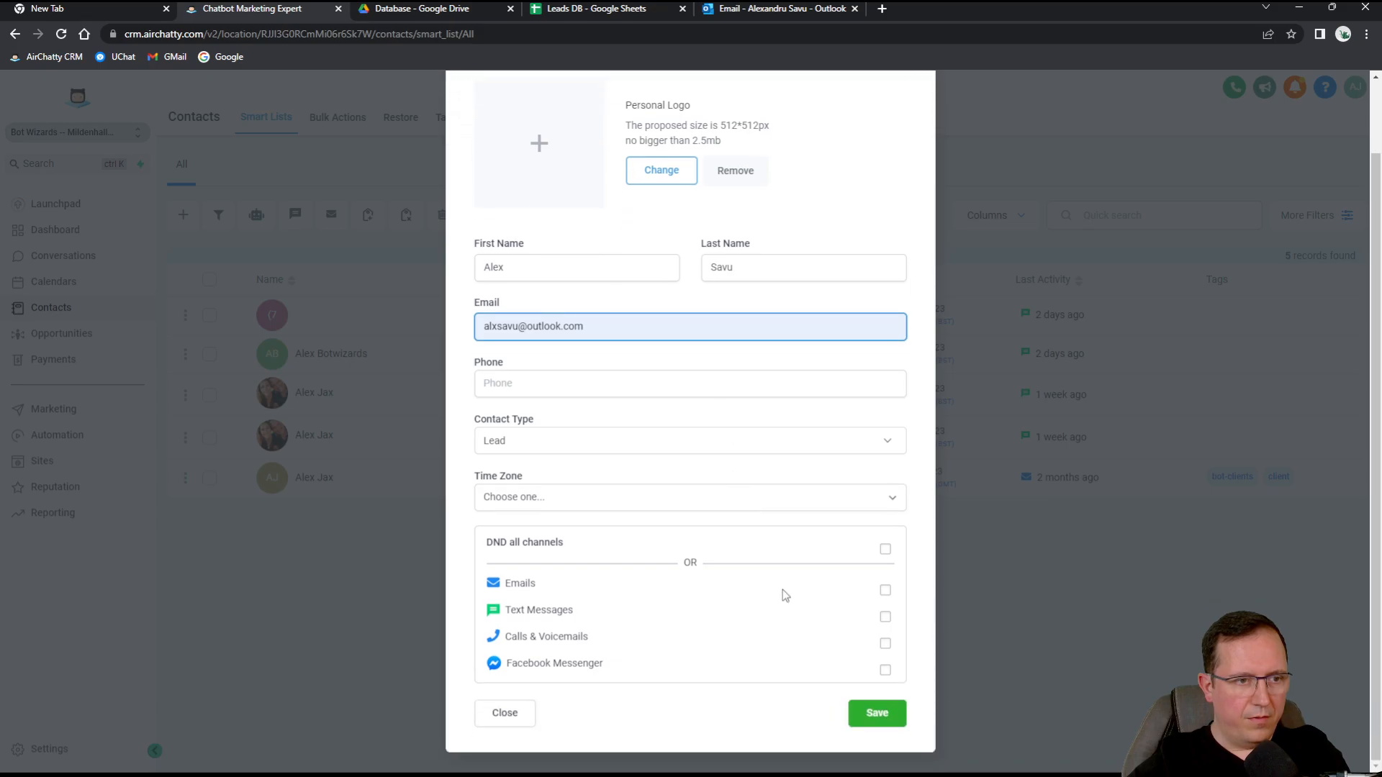
click(889, 717)
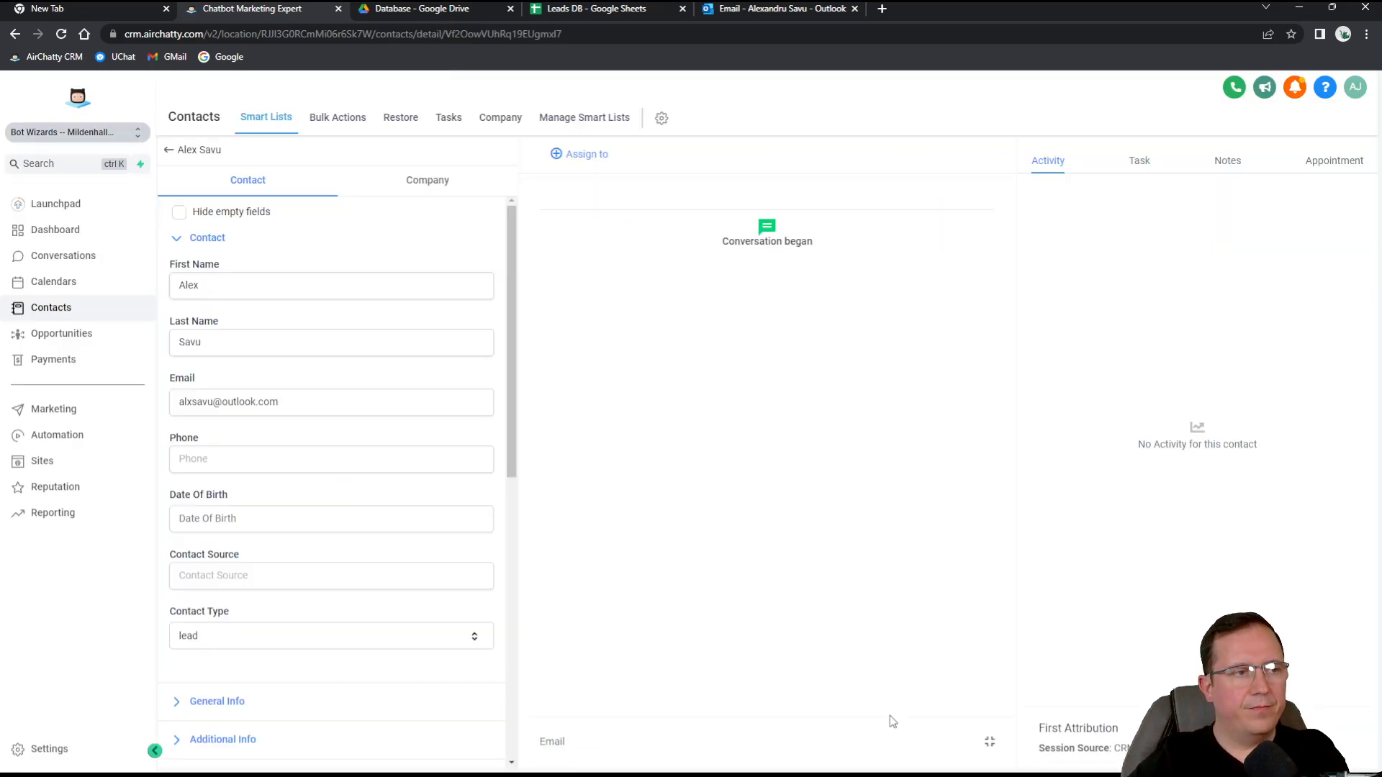
click(598, 10)
Verify cells A2, B2 and C2 of Leads DB hold the new contact's name and email.
click(51, 216)
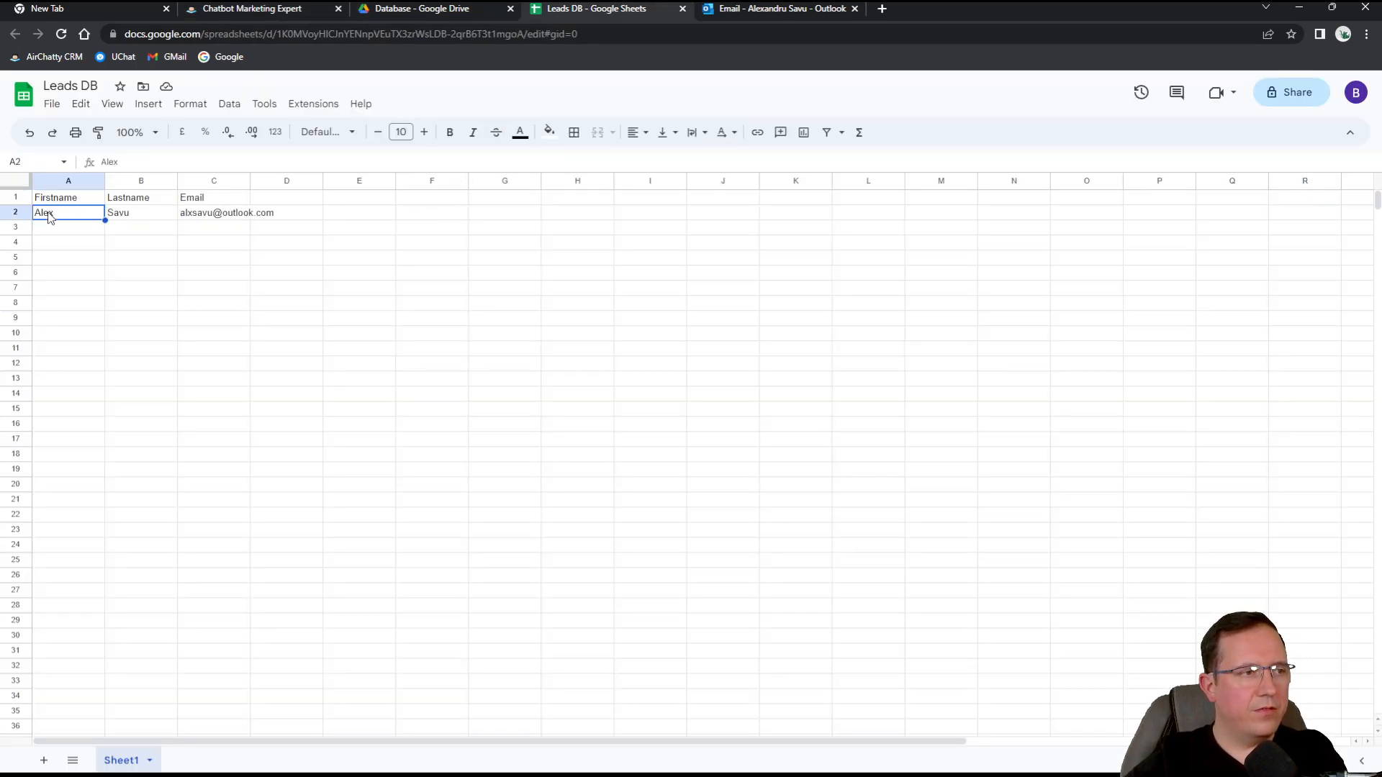
click(120, 218)
click(232, 216)
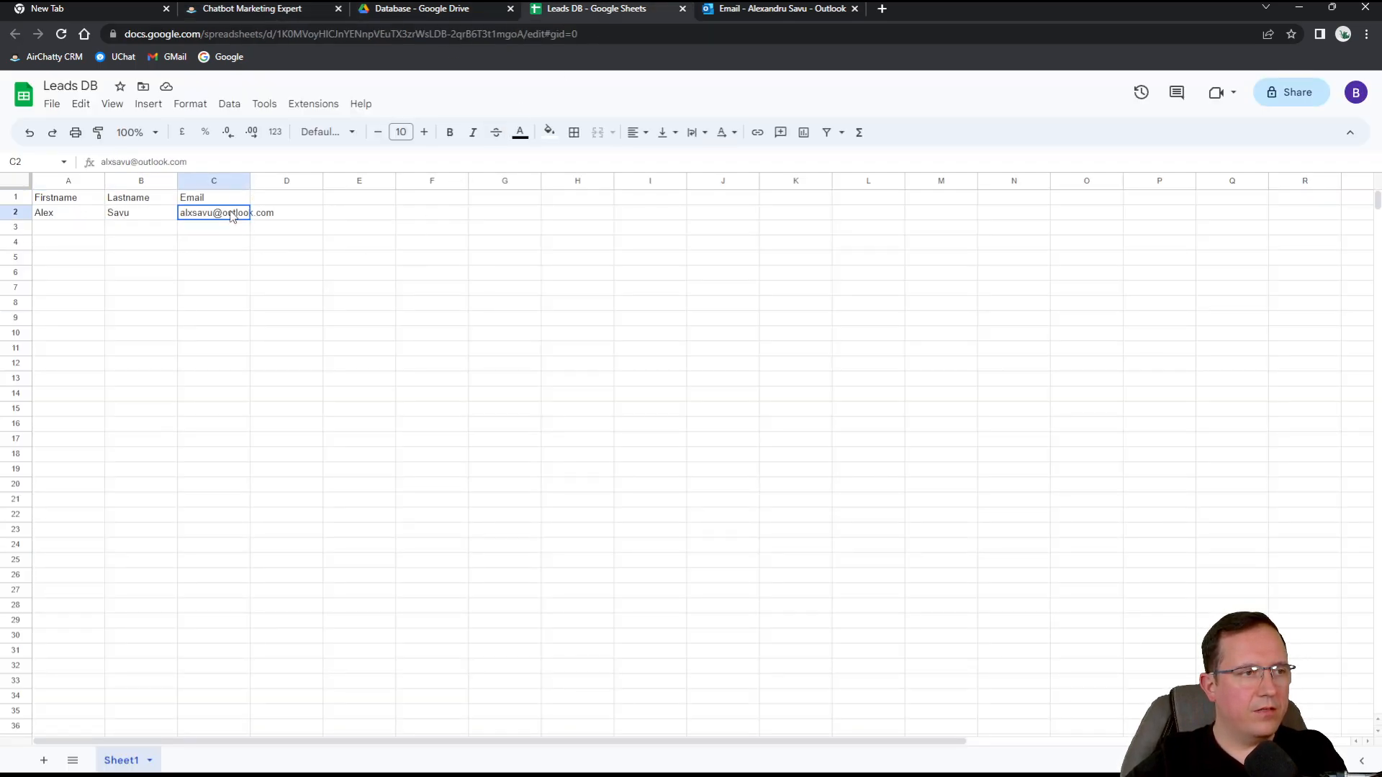
click(522, 397)
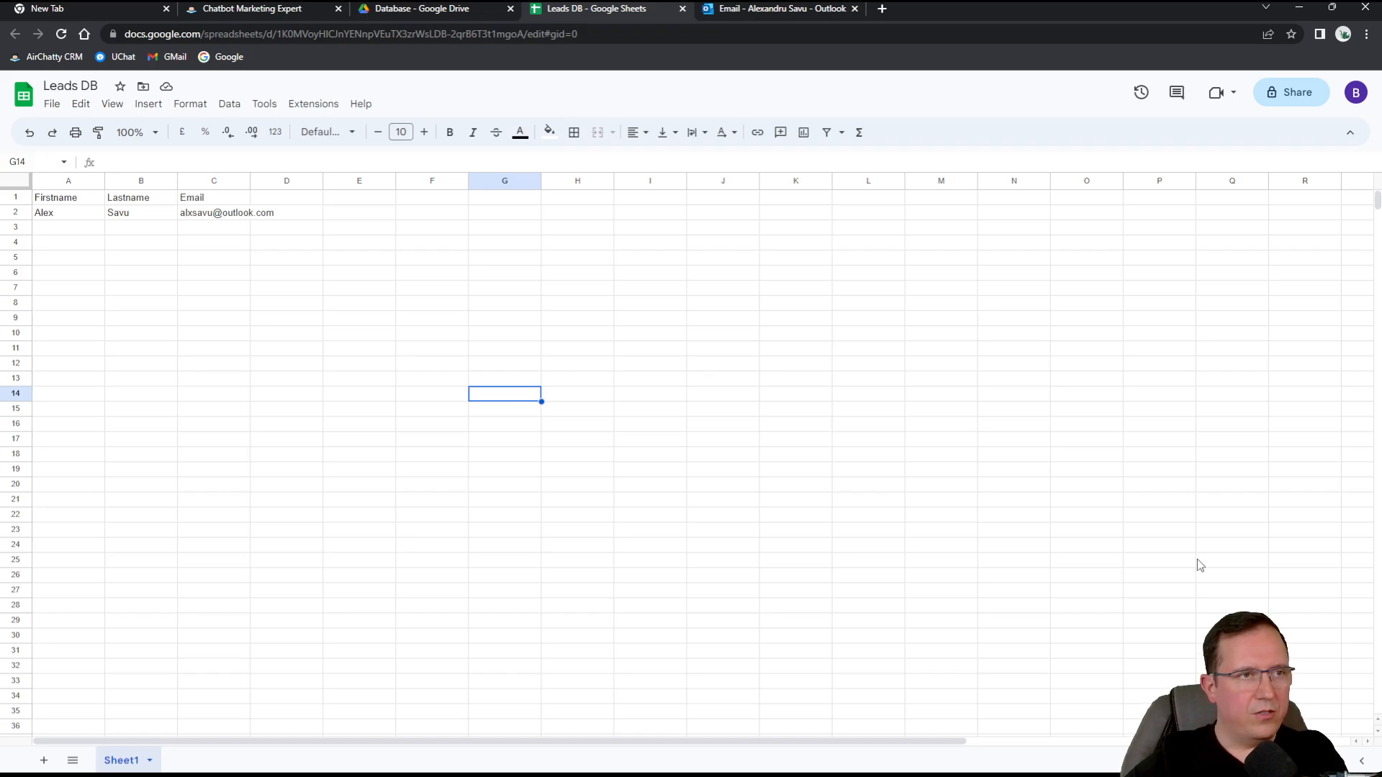
click(757, 7)
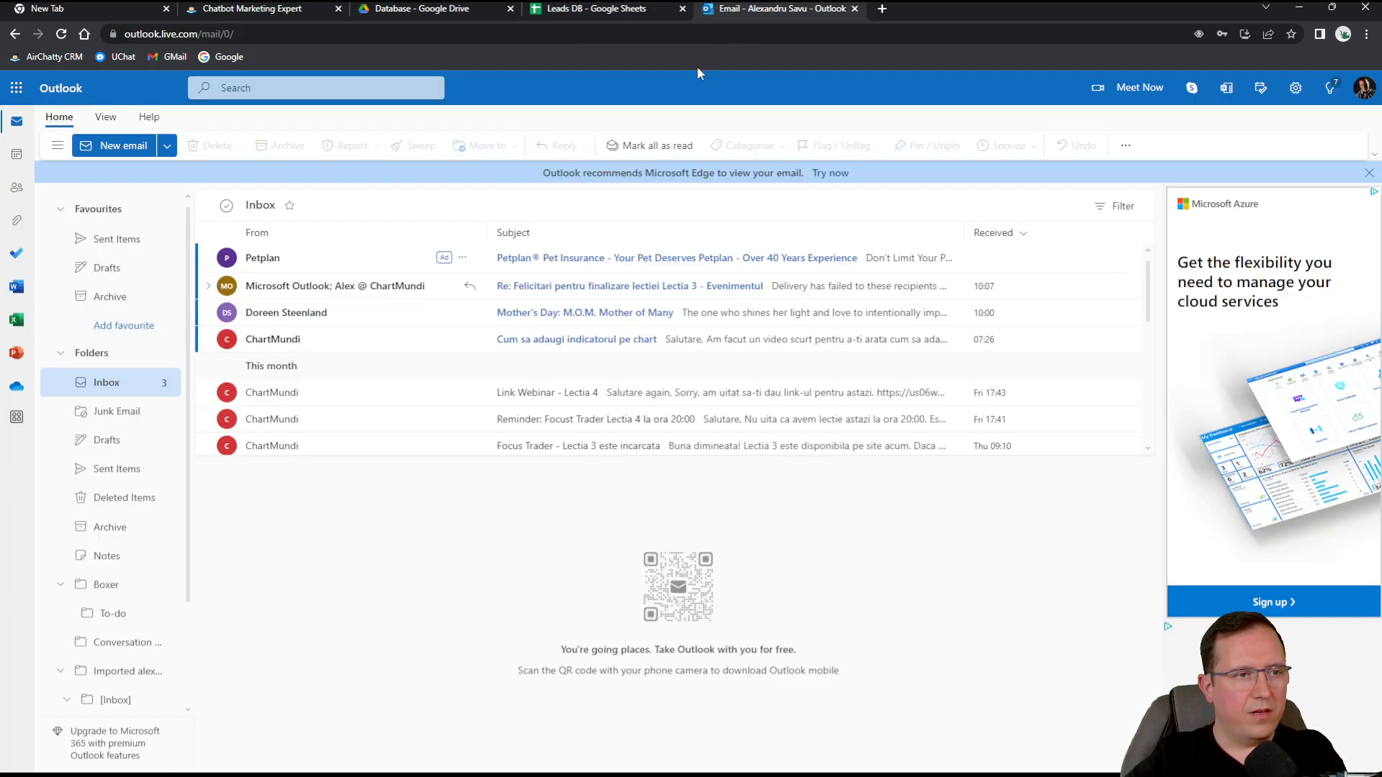
Archive every message in the Outlook inbox, then go back to the CRM contact page.
click(226, 209)
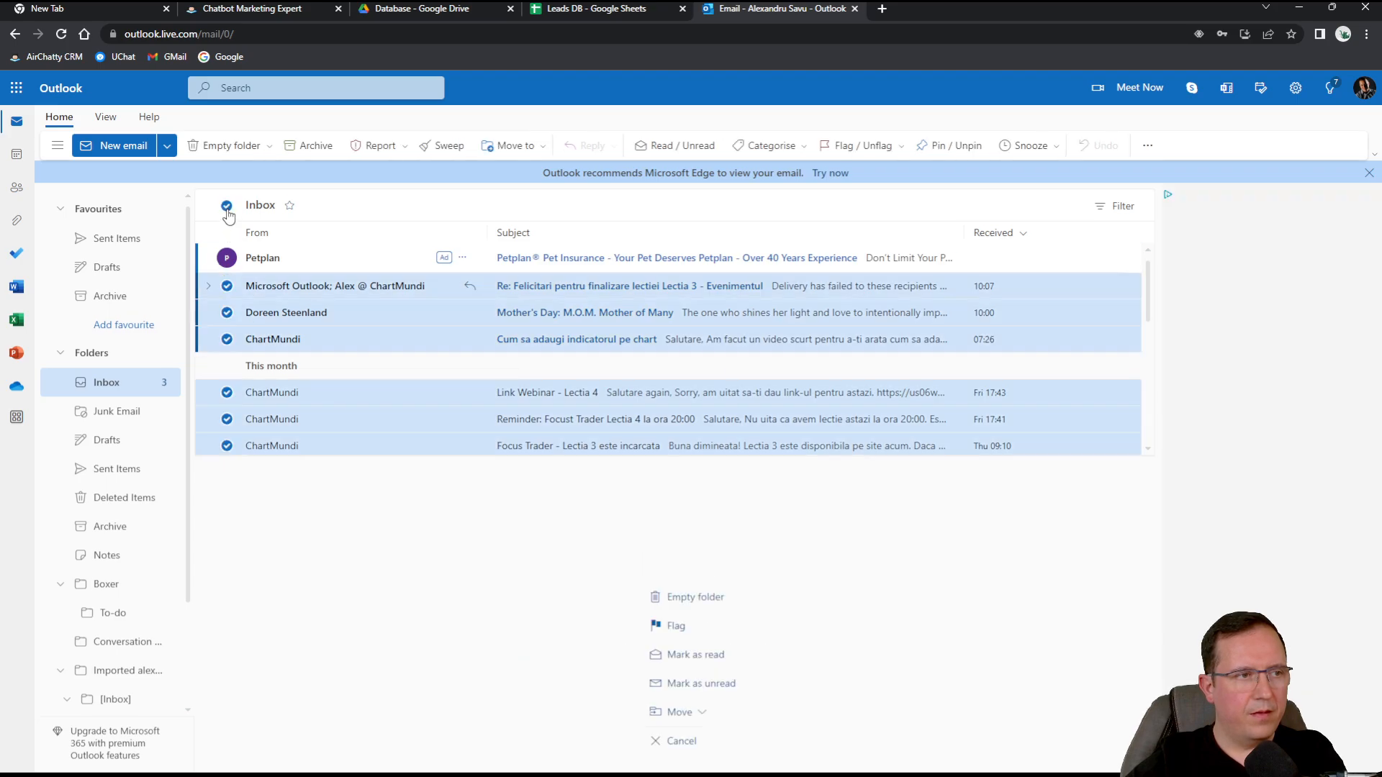
click(284, 145)
click(140, 377)
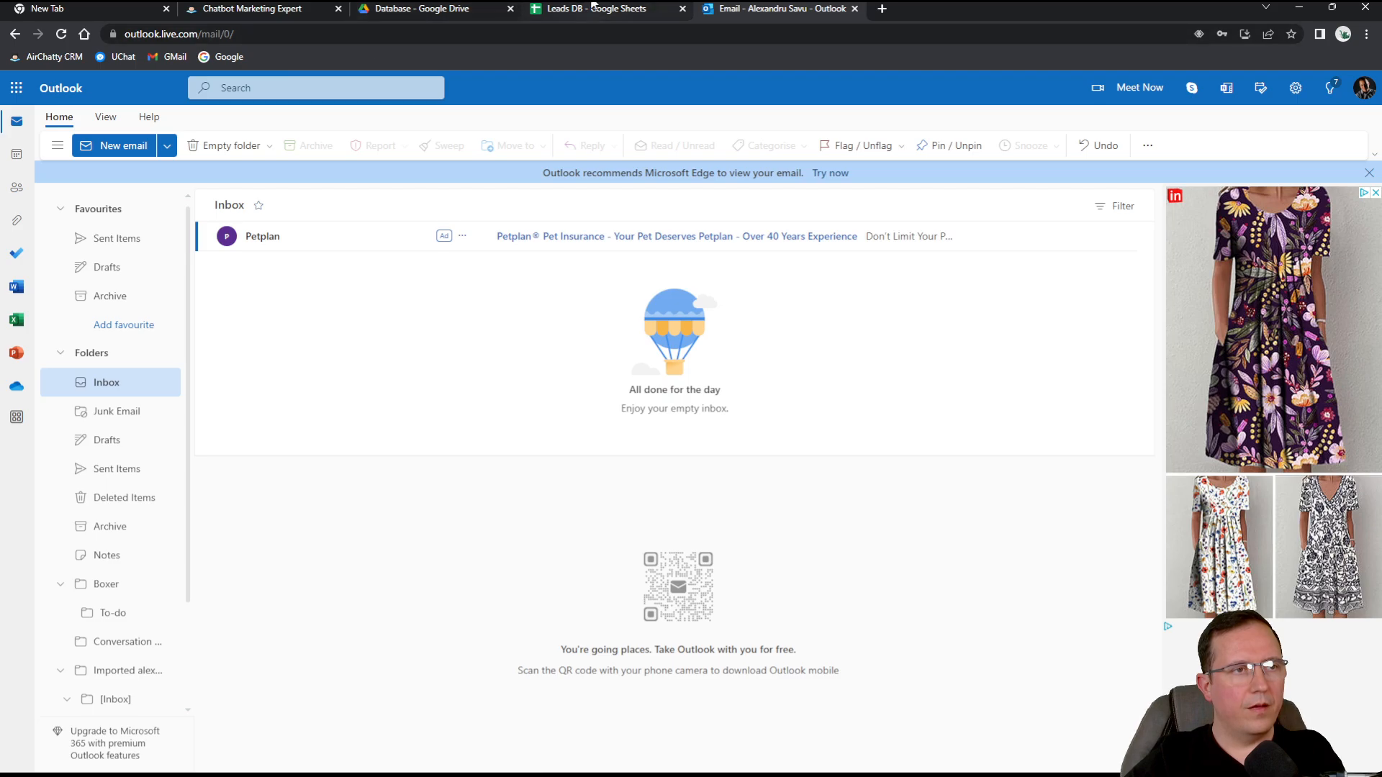
click(252, 8)
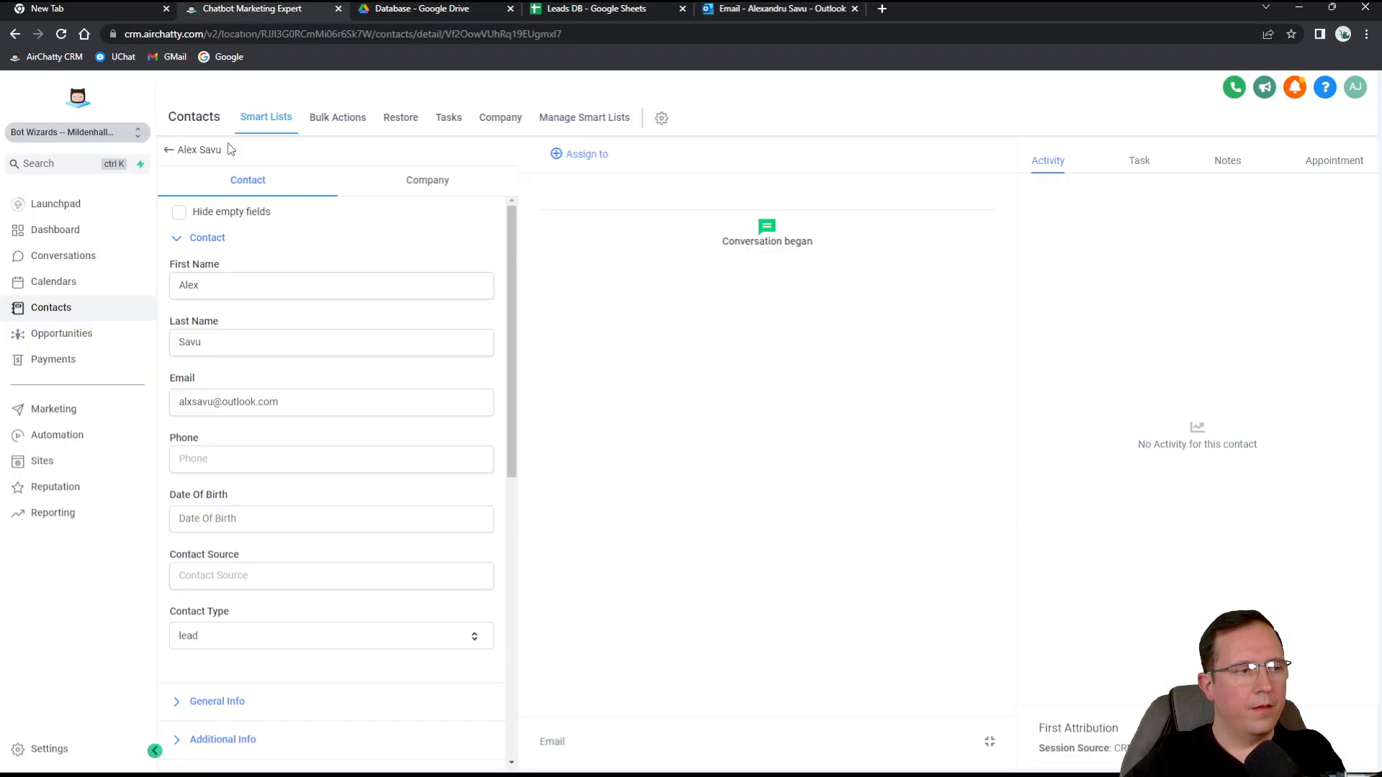
Confirm LeadConnector is the default SMTP provider under Email Services, then return to the contact.
click(63, 747)
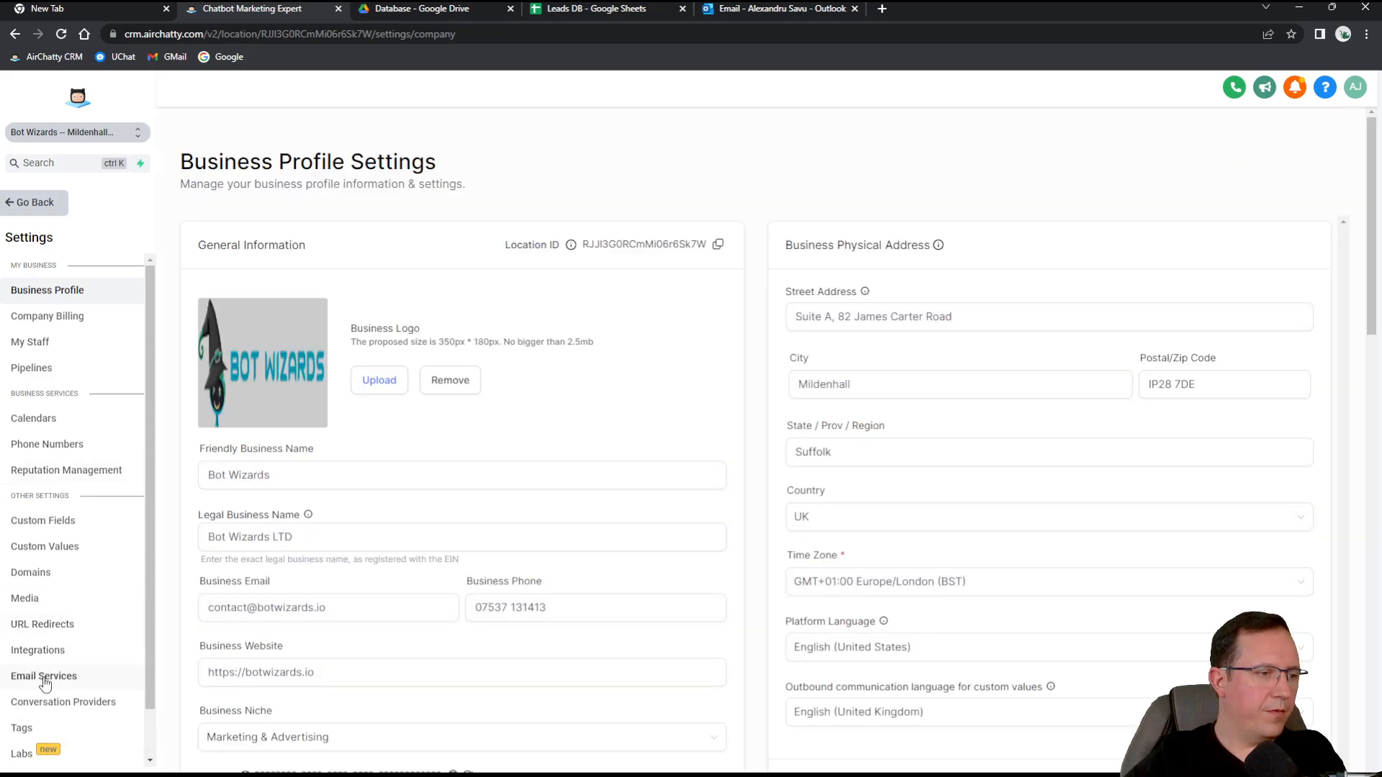
click(45, 678)
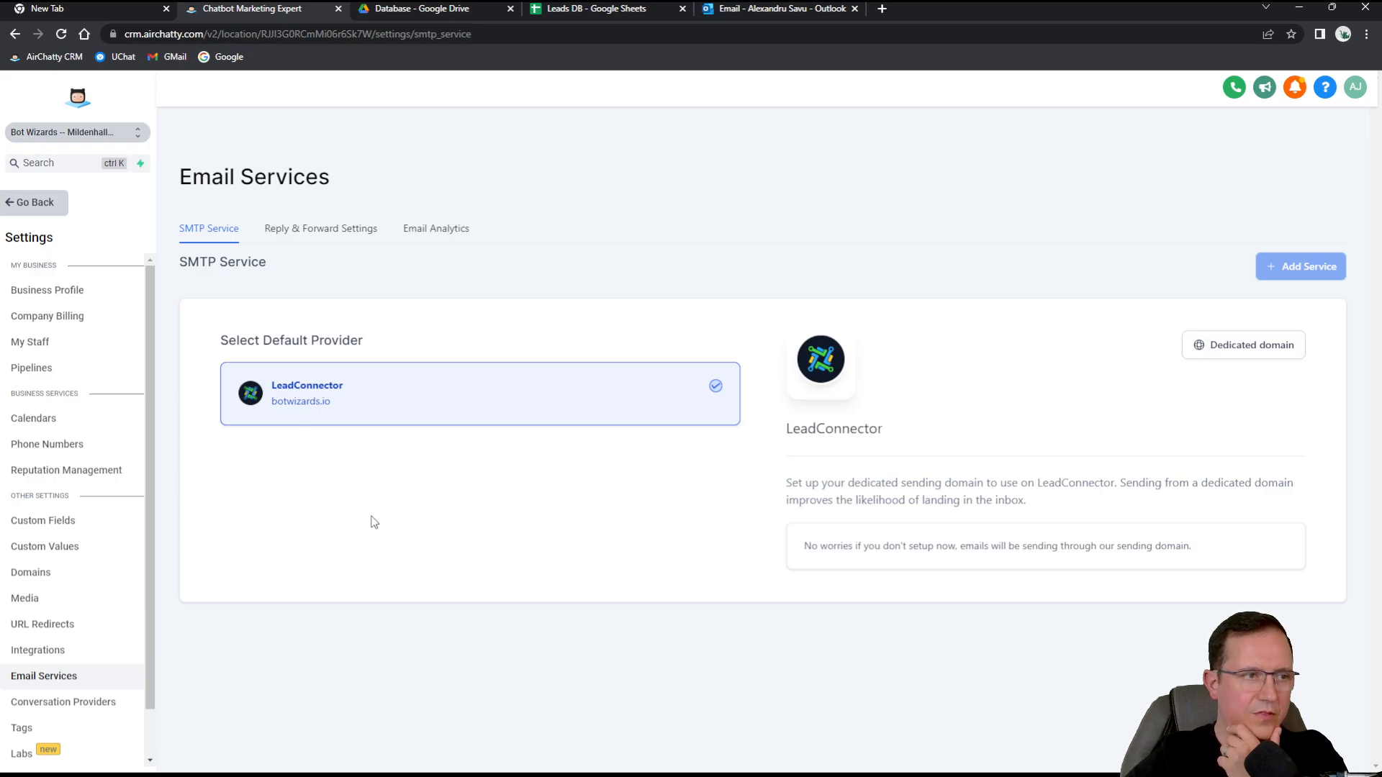
click(36, 207)
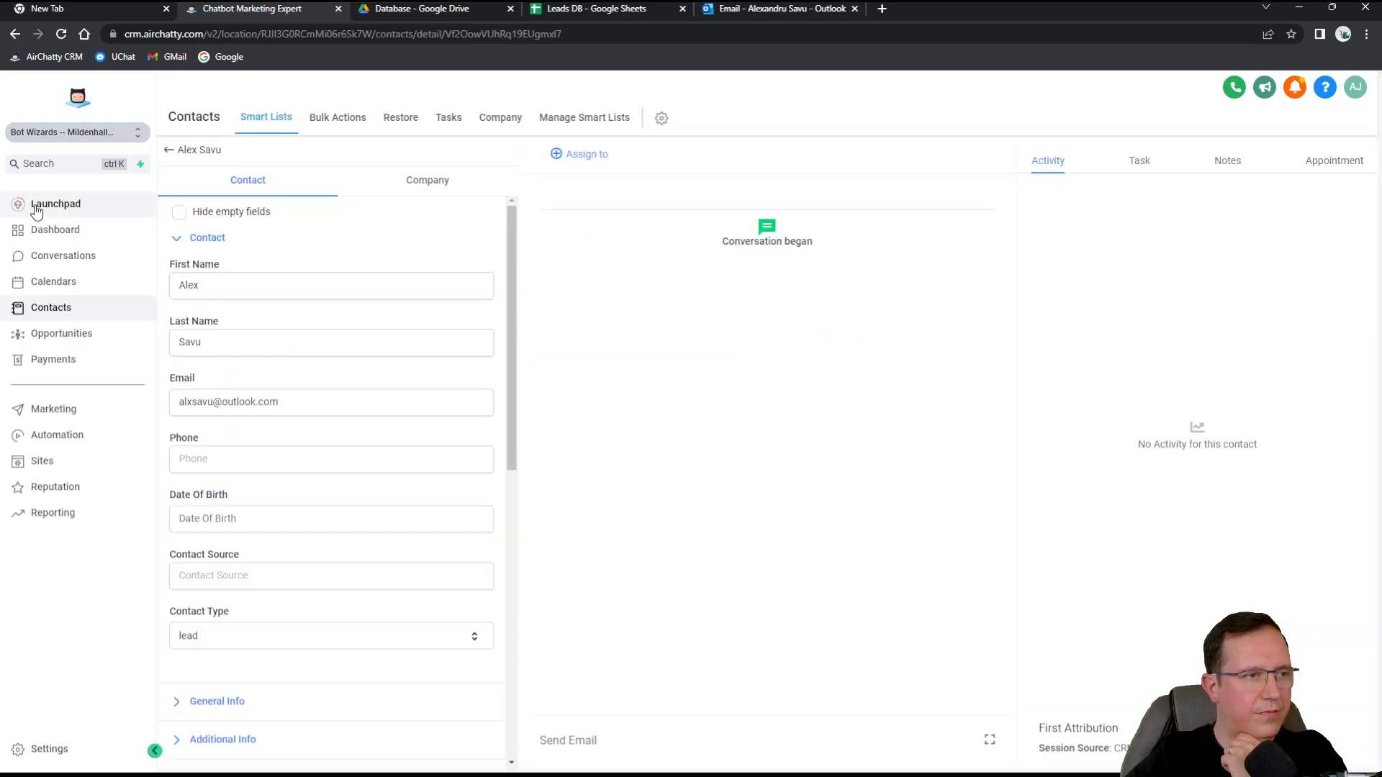
Recheck the new contact's first name, last name and email in Leads DB row 2.
click(798, 5)
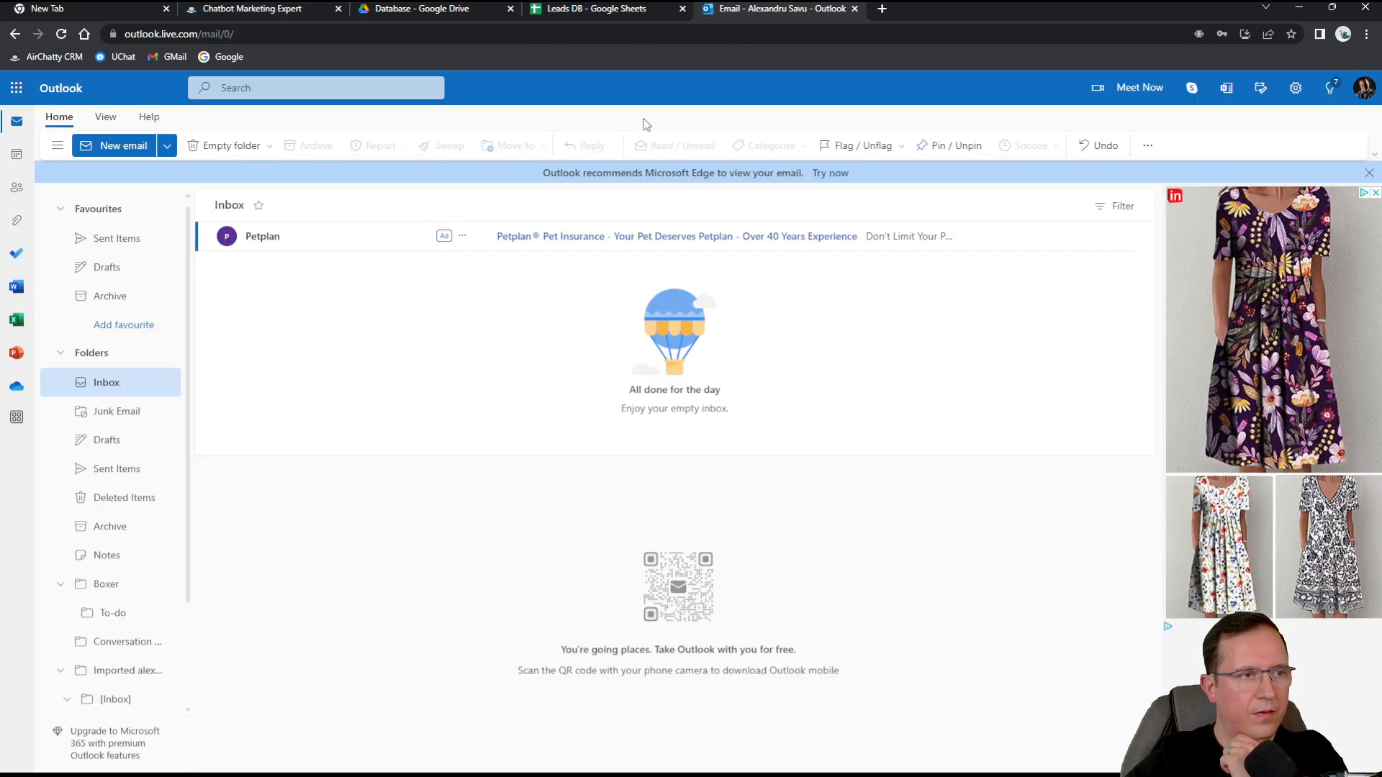
click(583, 6)
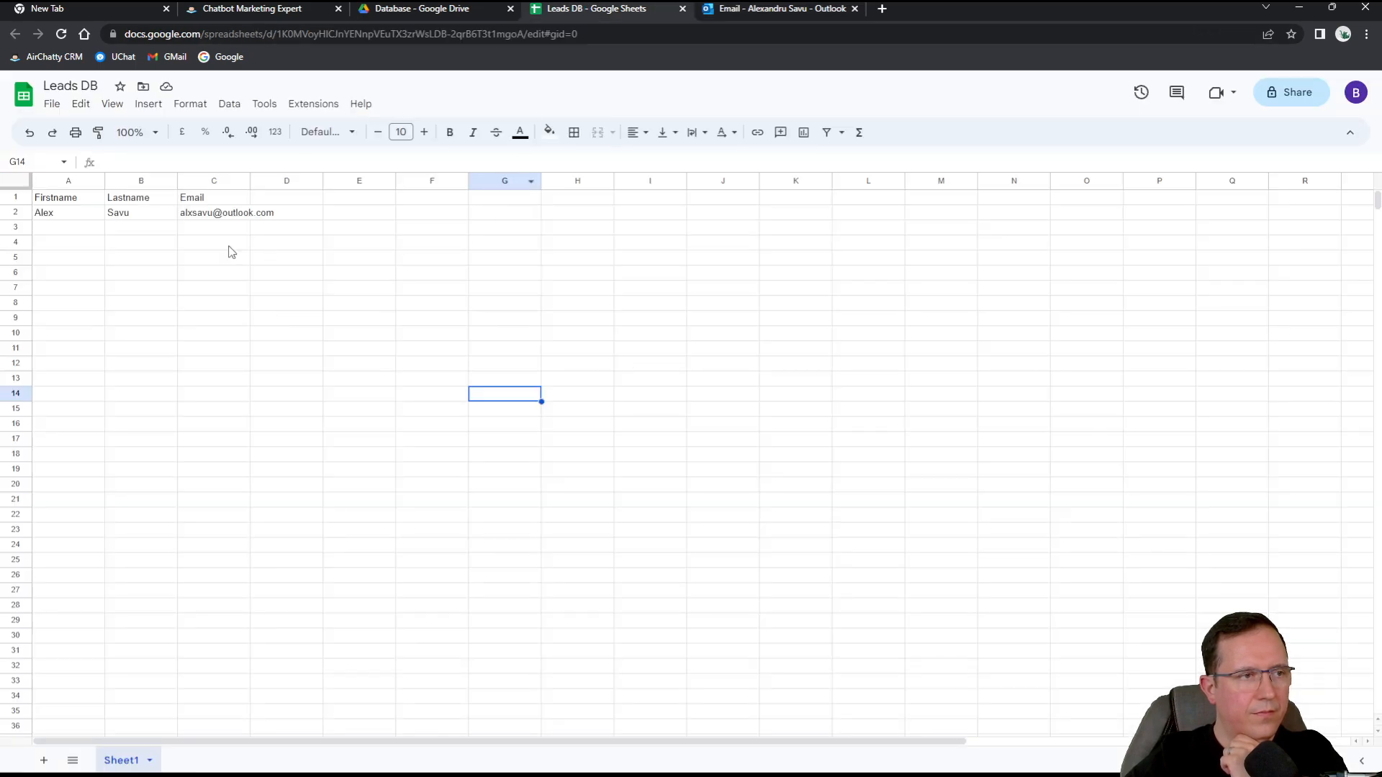
click(83, 216)
click(135, 216)
click(238, 216)
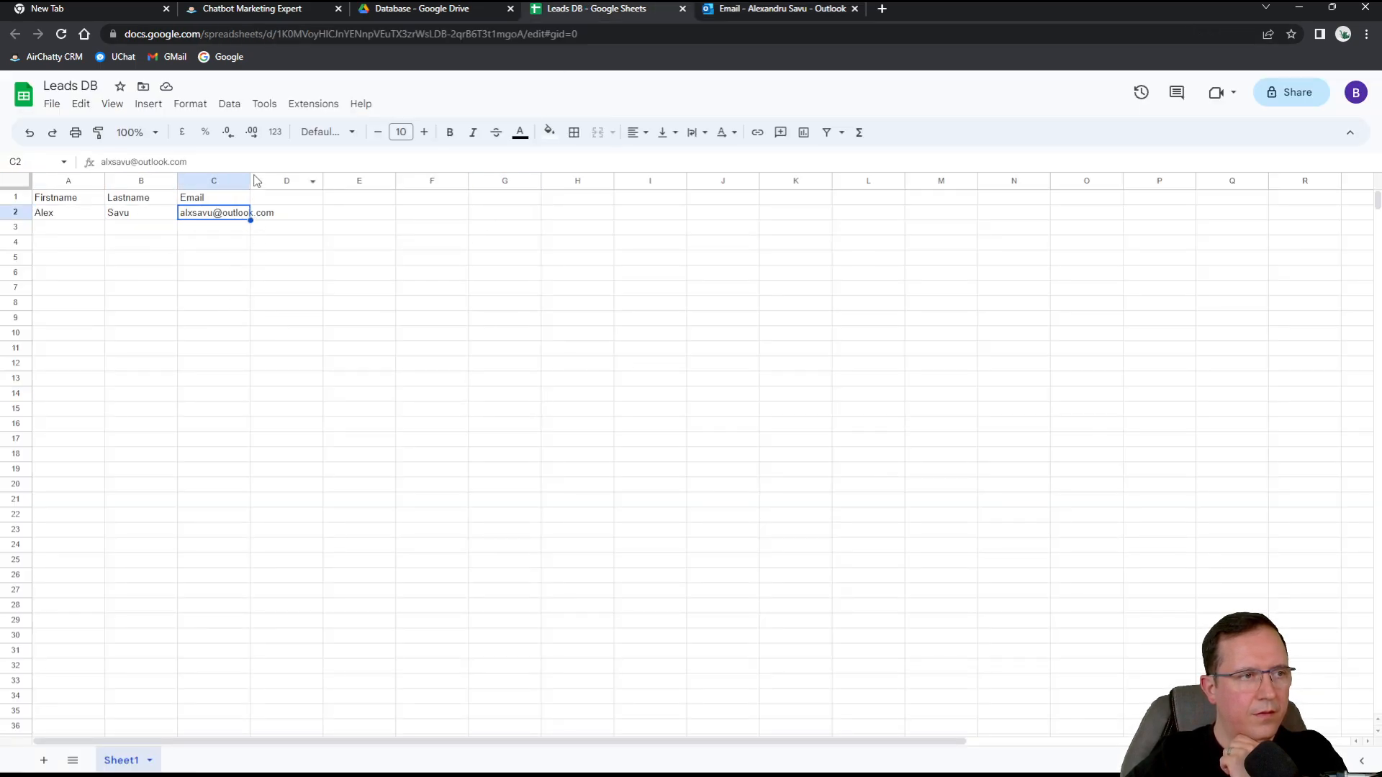
click(245, 180)
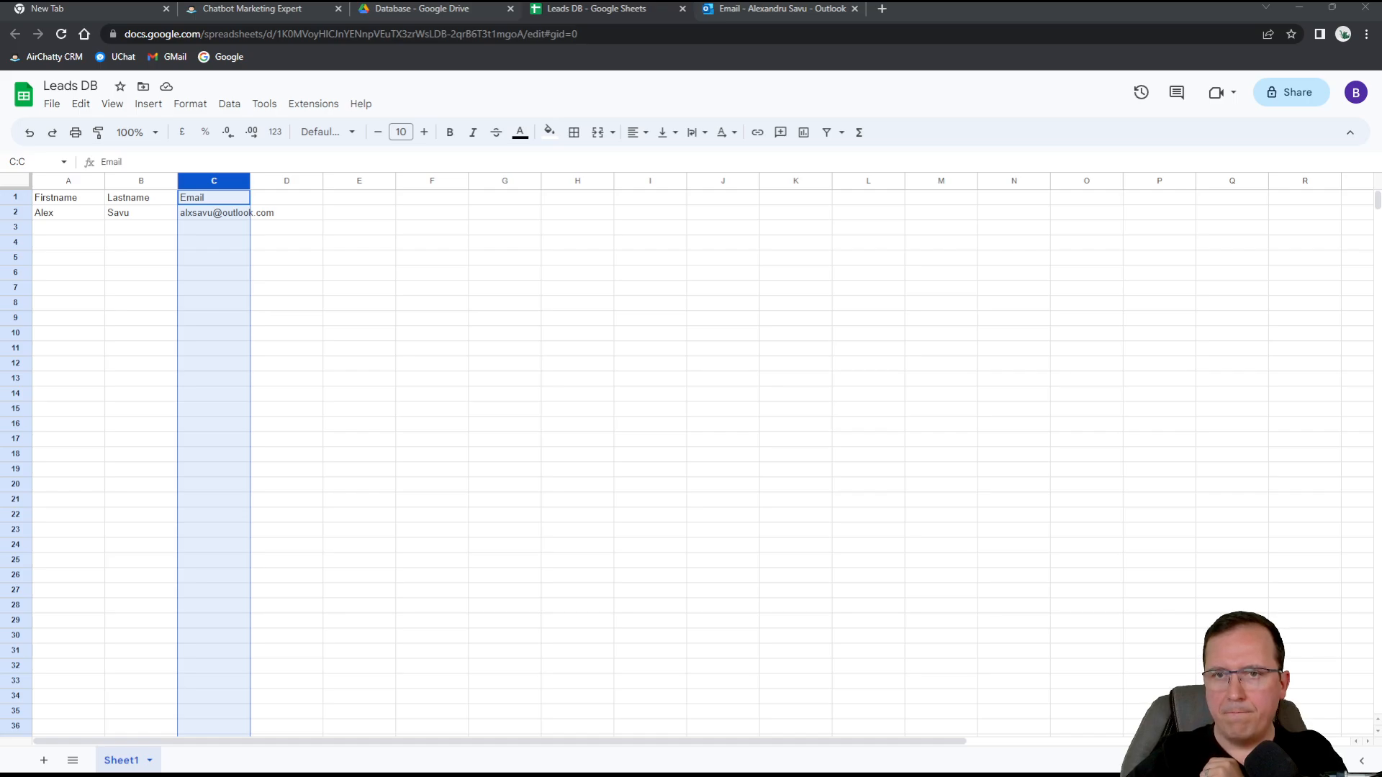
Reload Outlook and look for the welcome email in Junk Email and the Inbox.
click(752, 9)
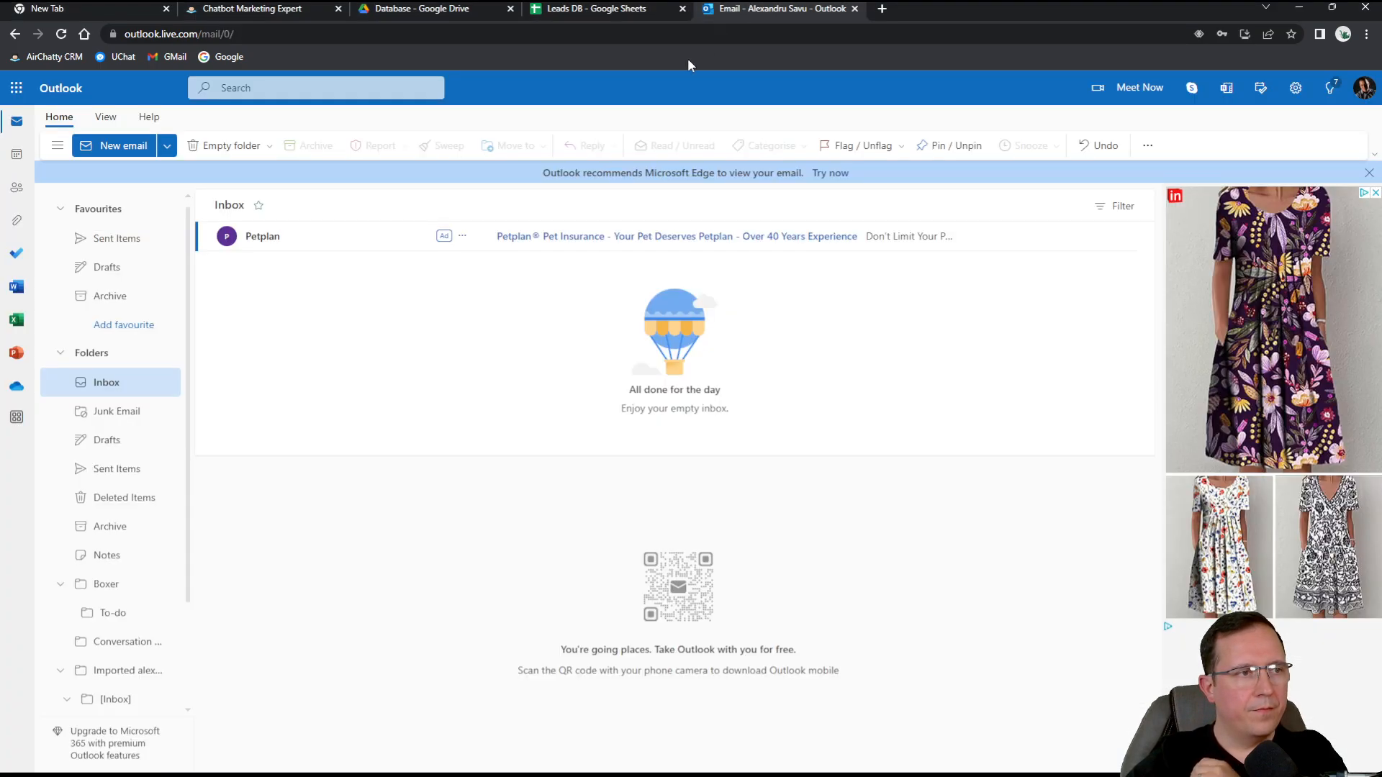
click(61, 35)
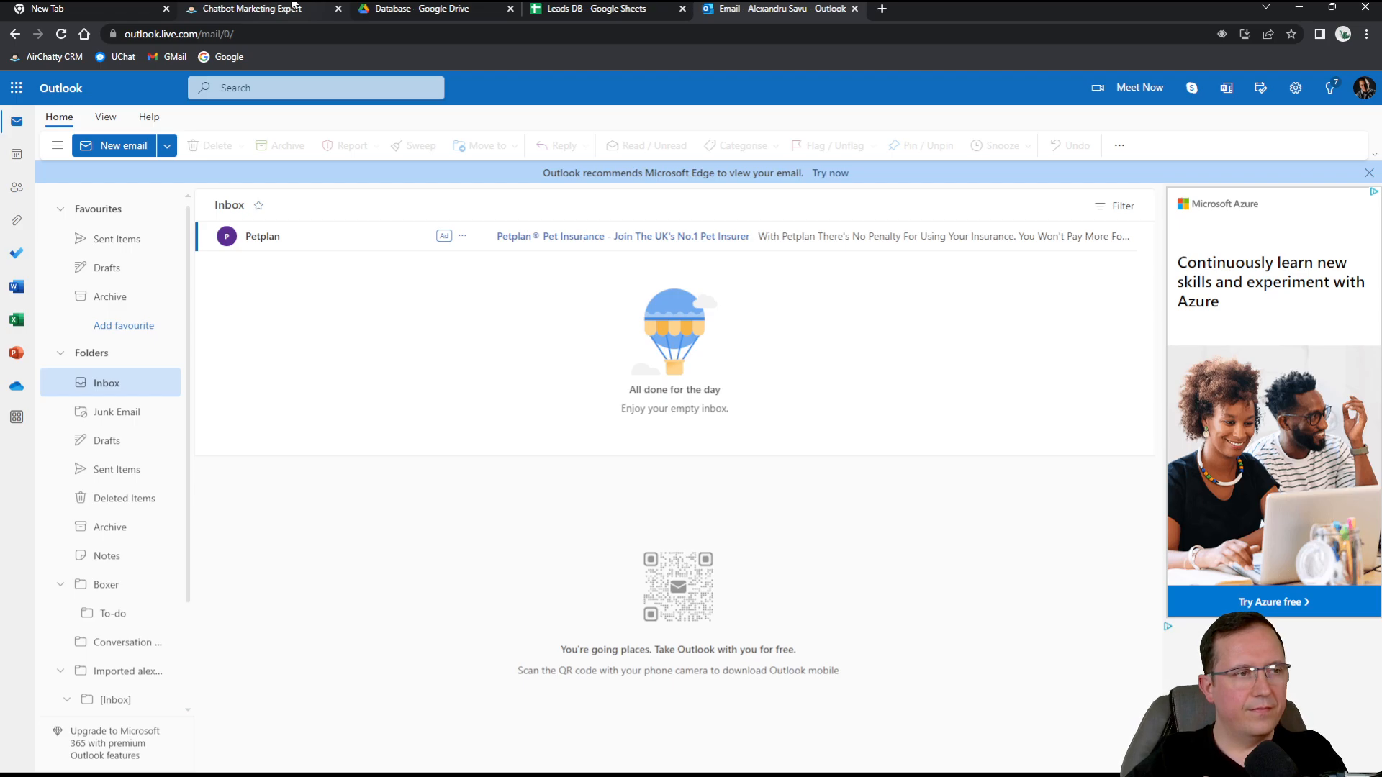
click(129, 423)
click(126, 386)
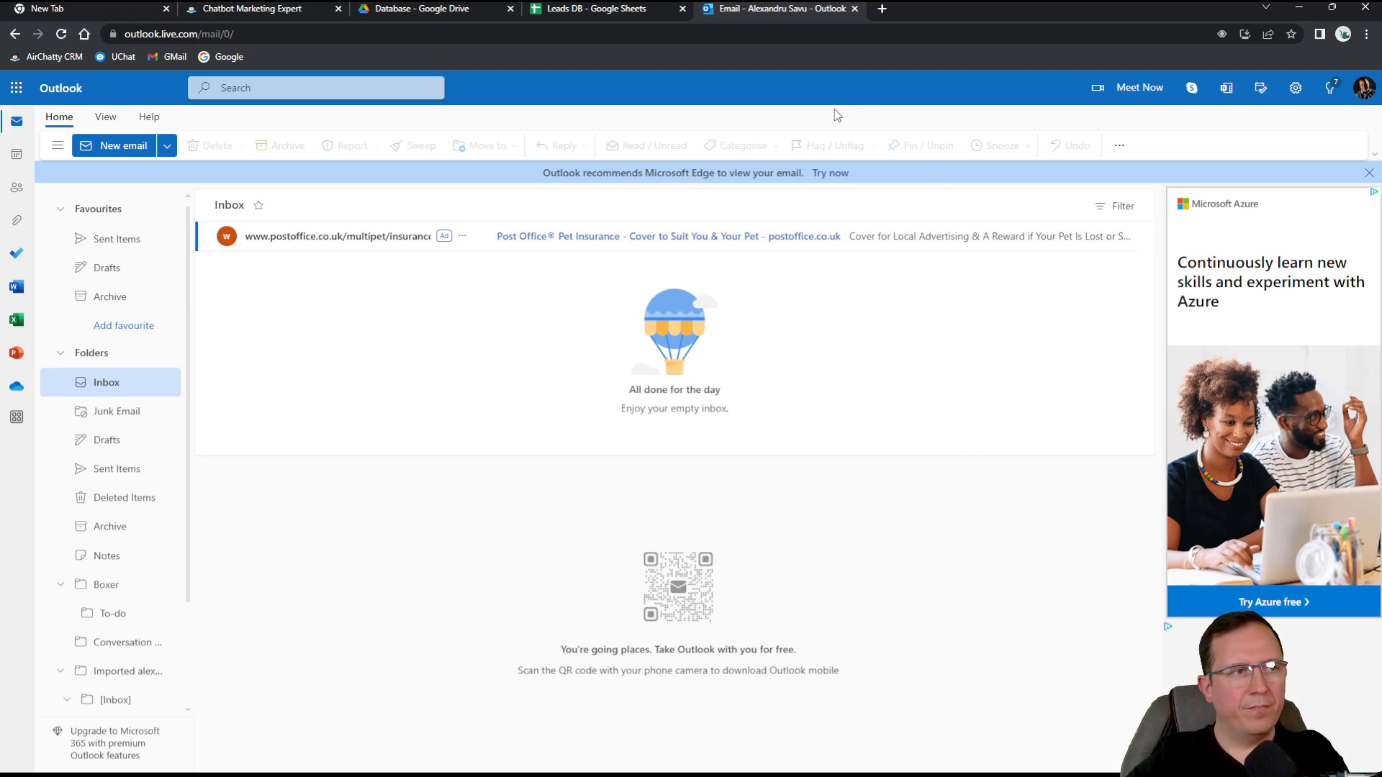
Open the 'Leads - Sheets - Welcome Email - copy' workflow from the Emails folder.
click(302, 9)
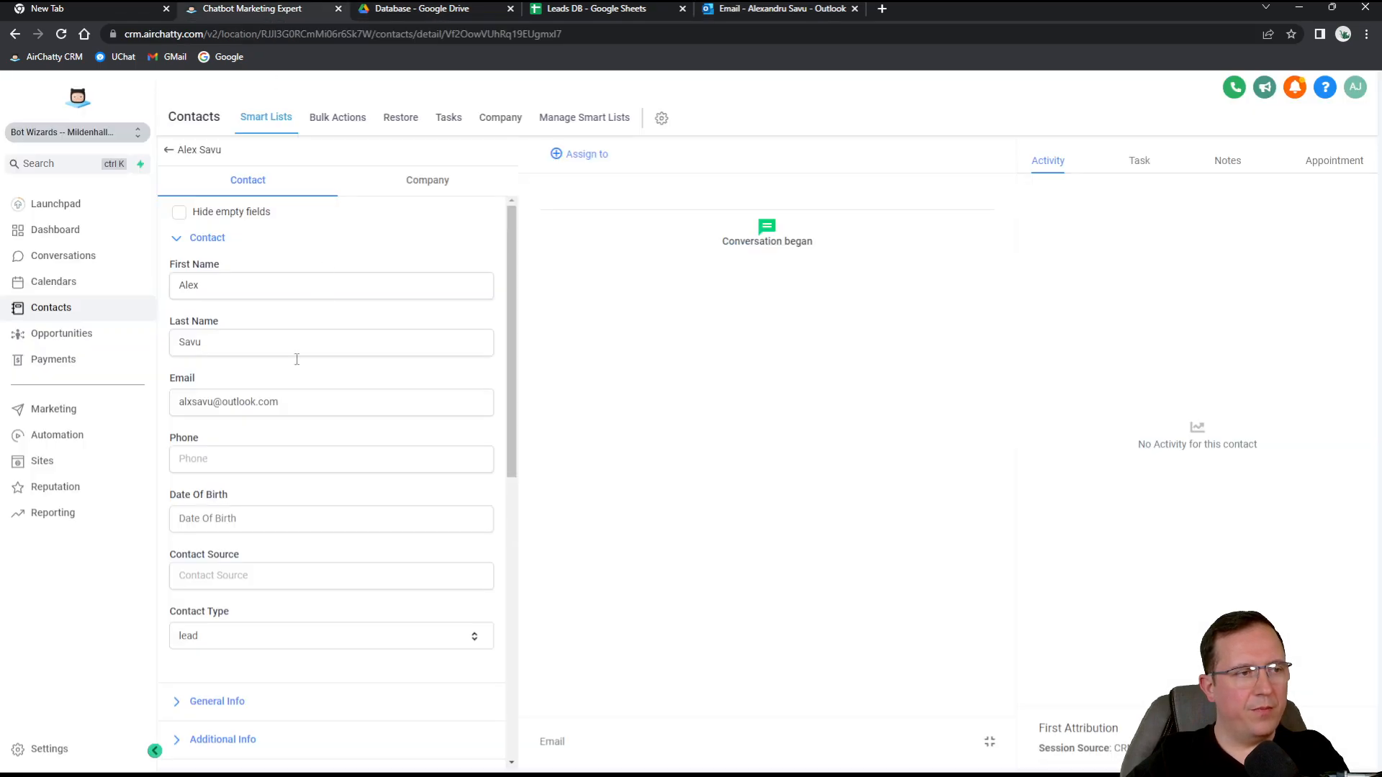
click(61, 435)
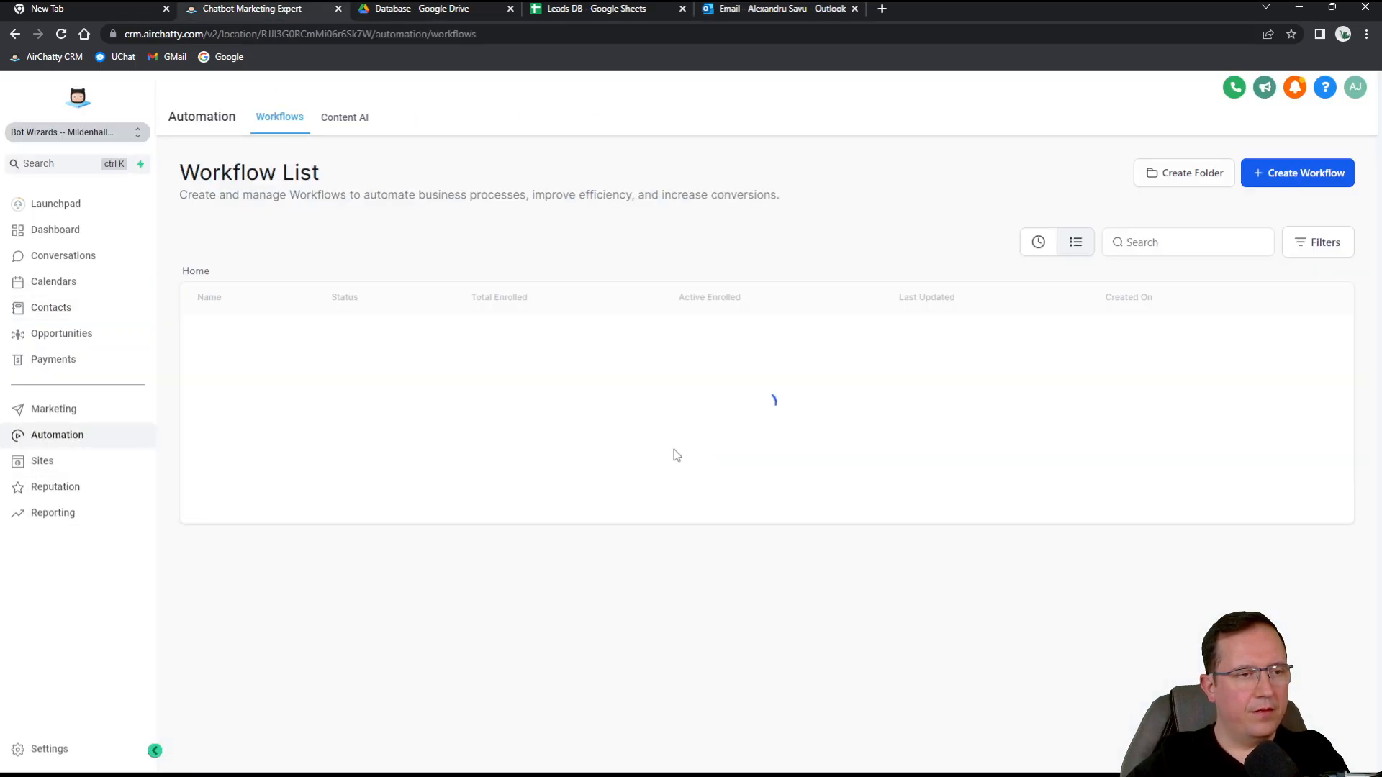
click(232, 338)
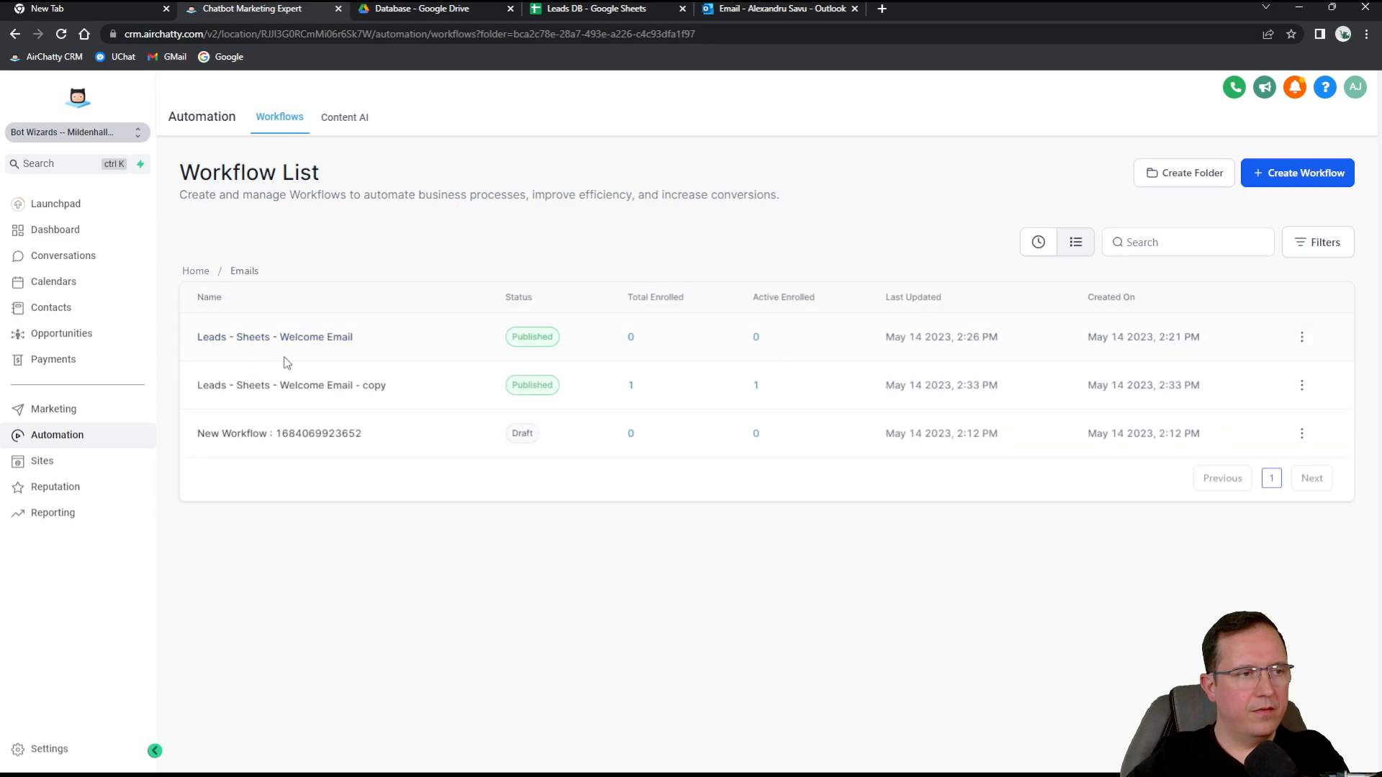
click(317, 386)
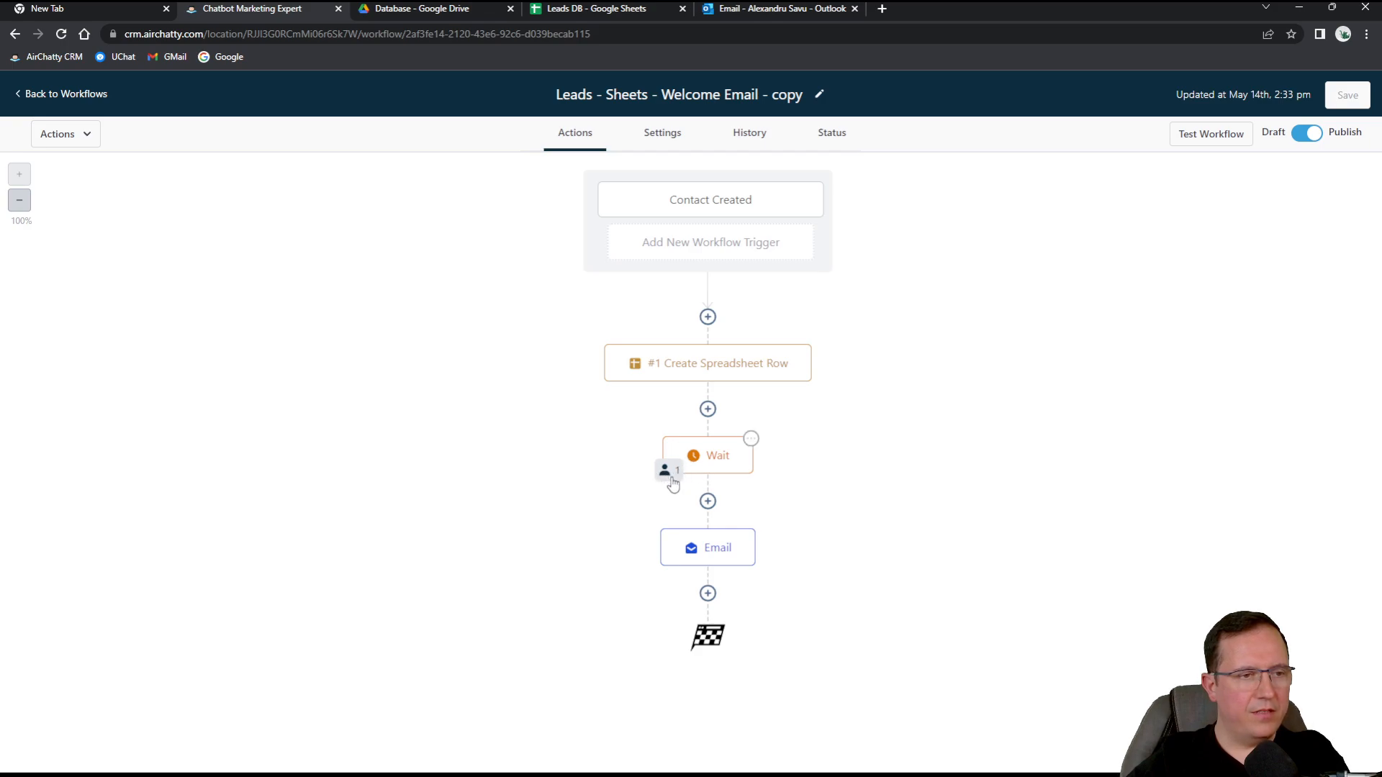
Inspect the contact waiting at the 2-minute Wait step and its settings, then check Outlook.
click(670, 475)
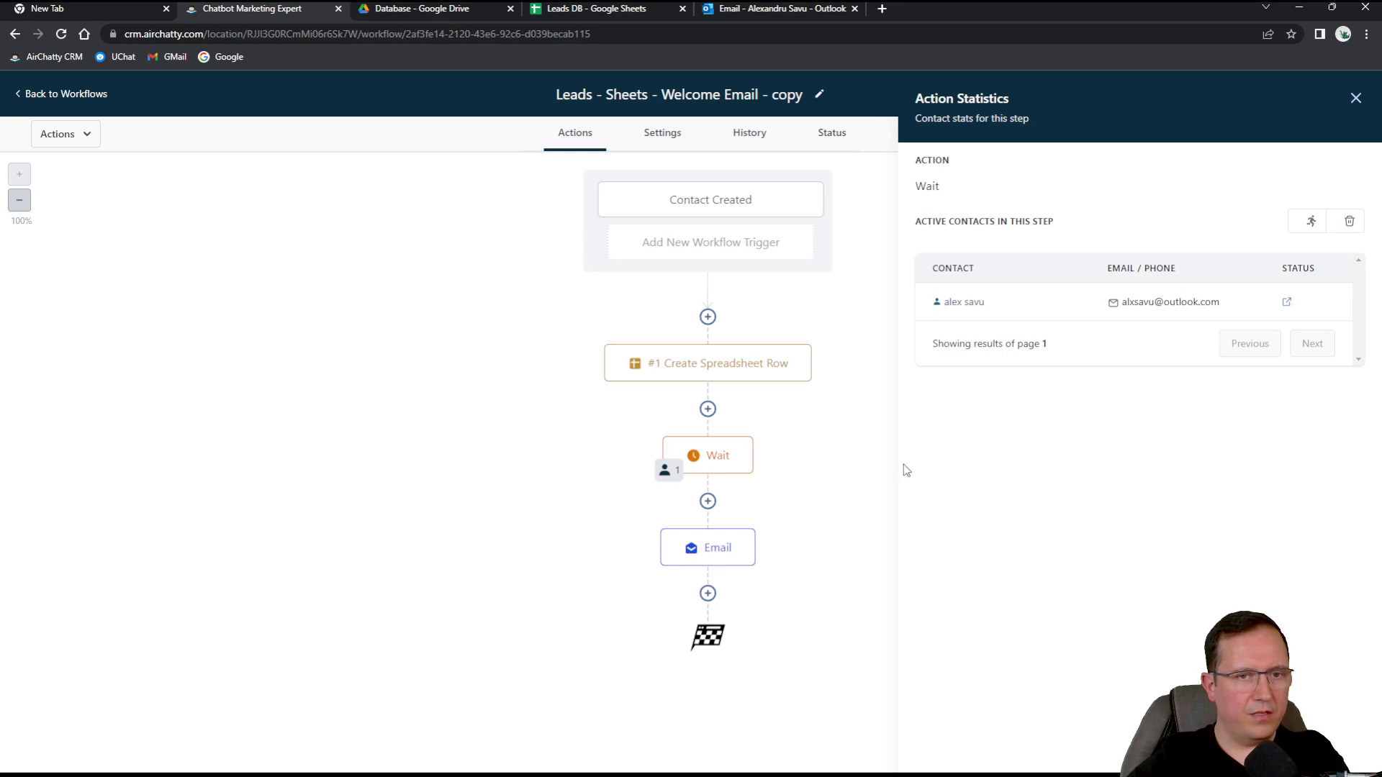
click(733, 458)
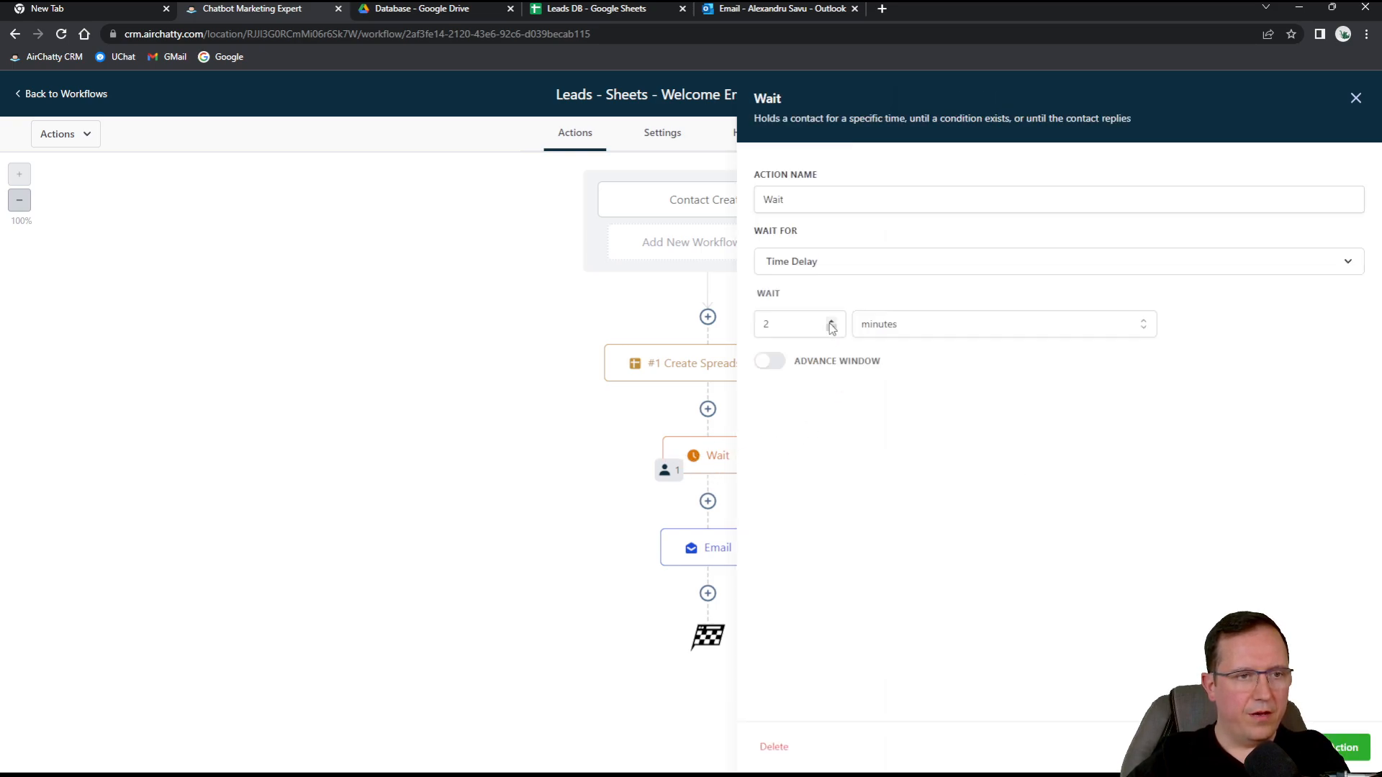
click(1356, 98)
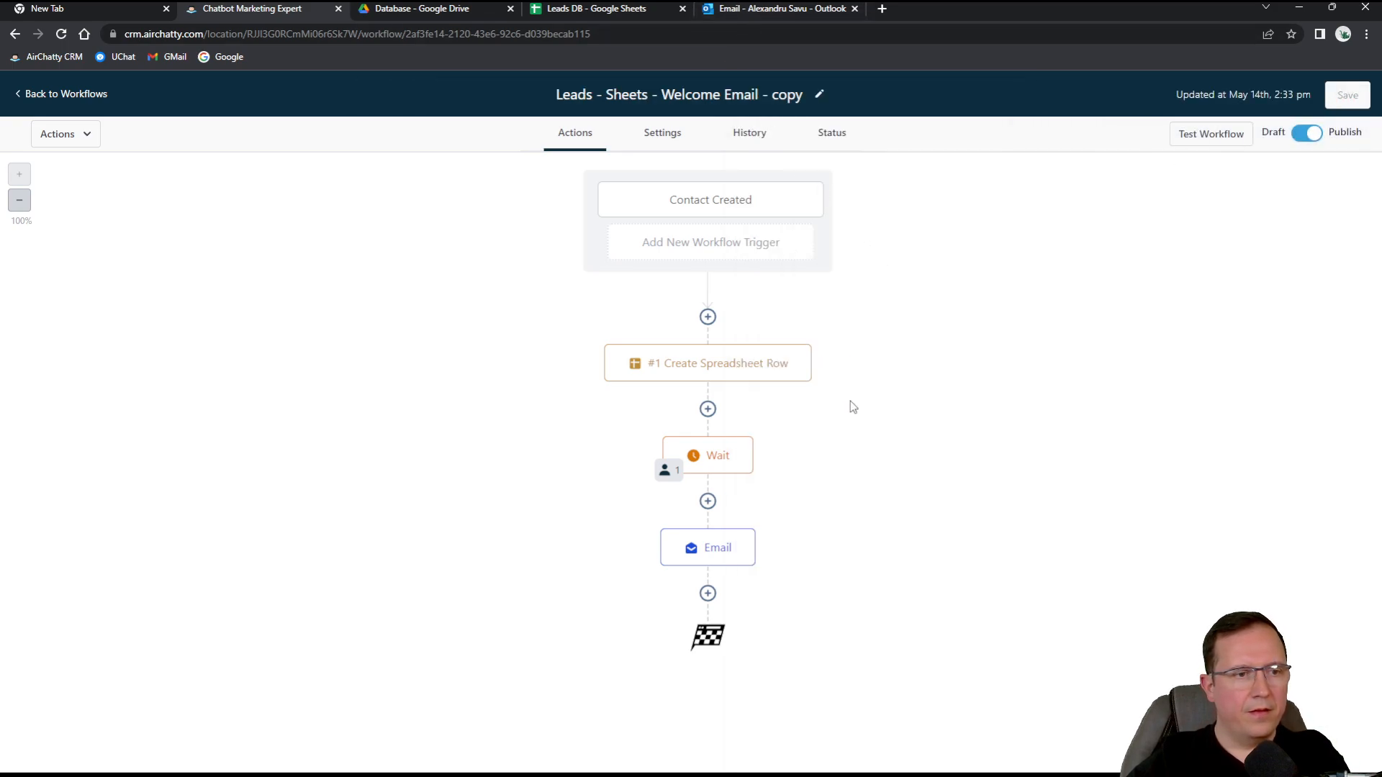
click(83, 35)
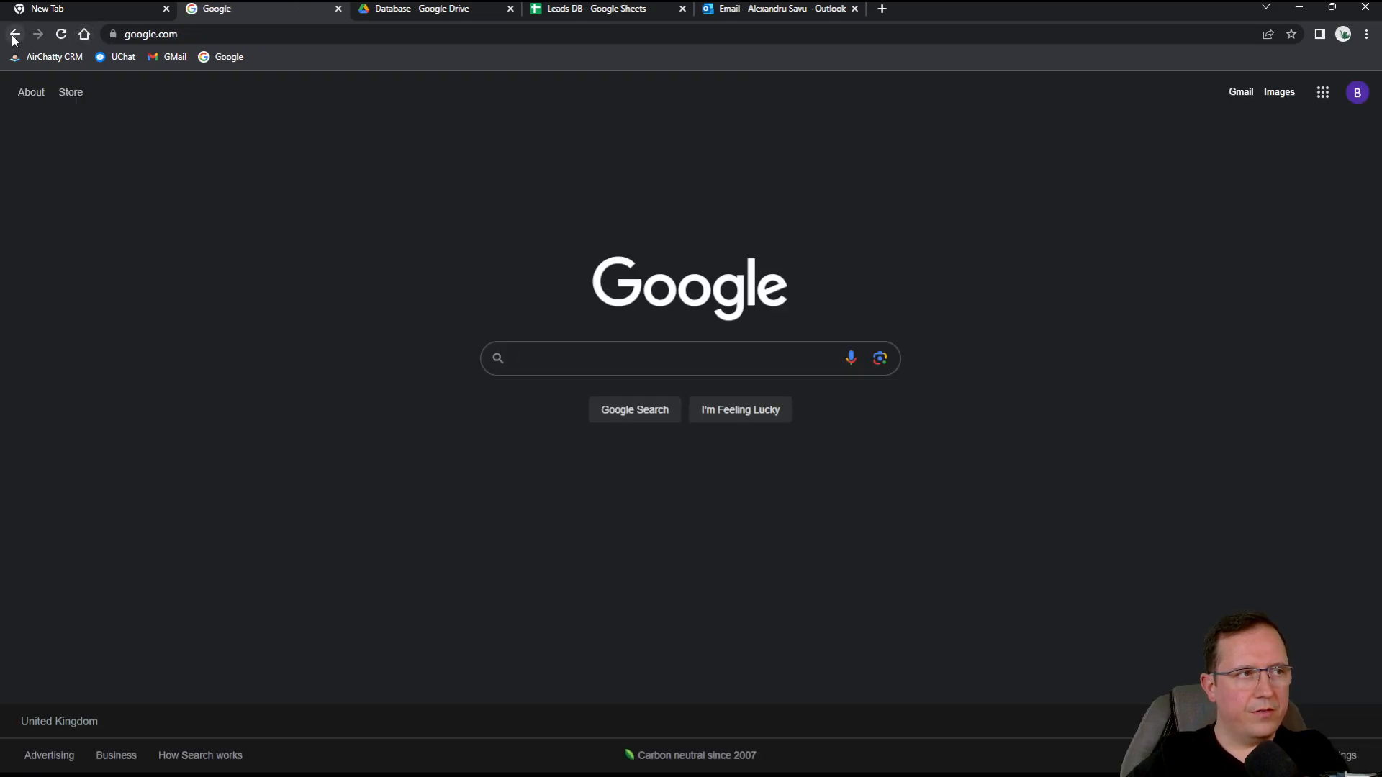
click(15, 34)
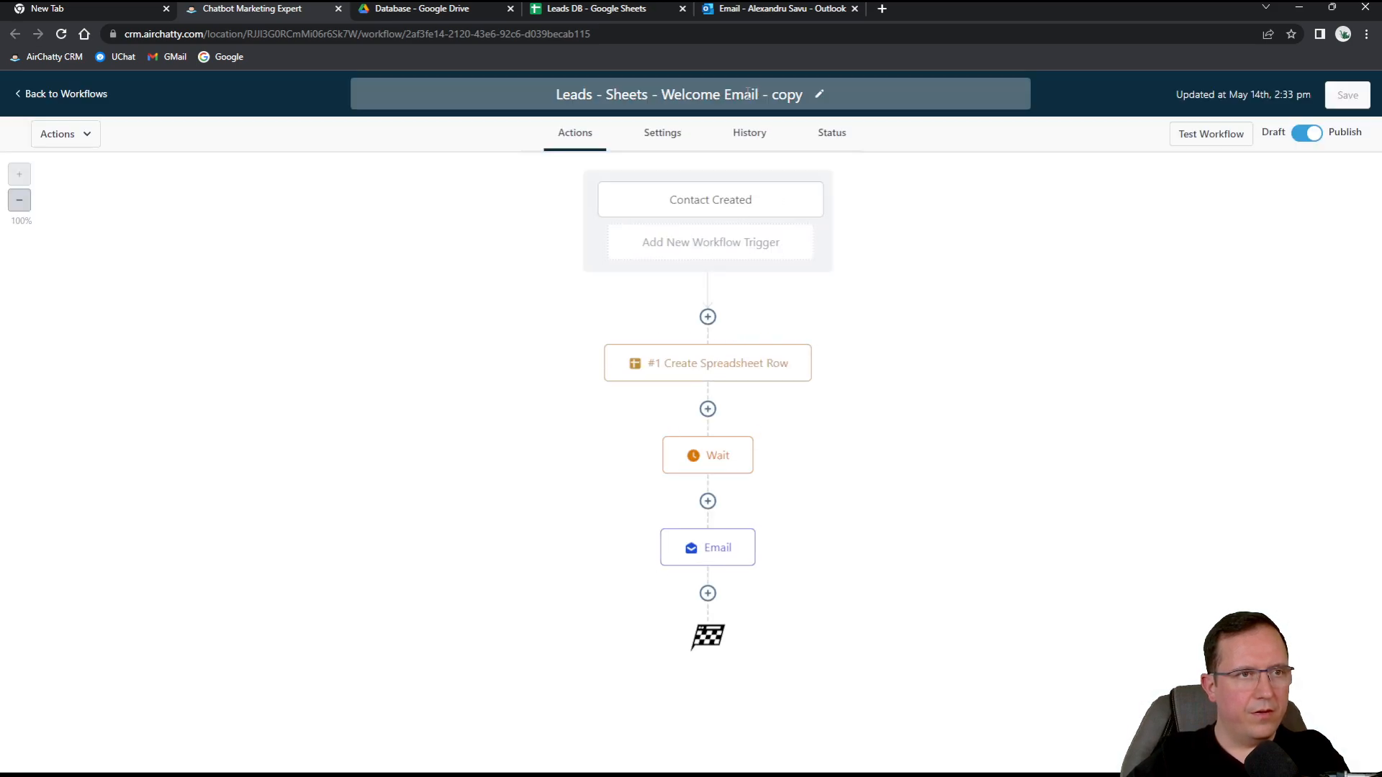
click(752, 10)
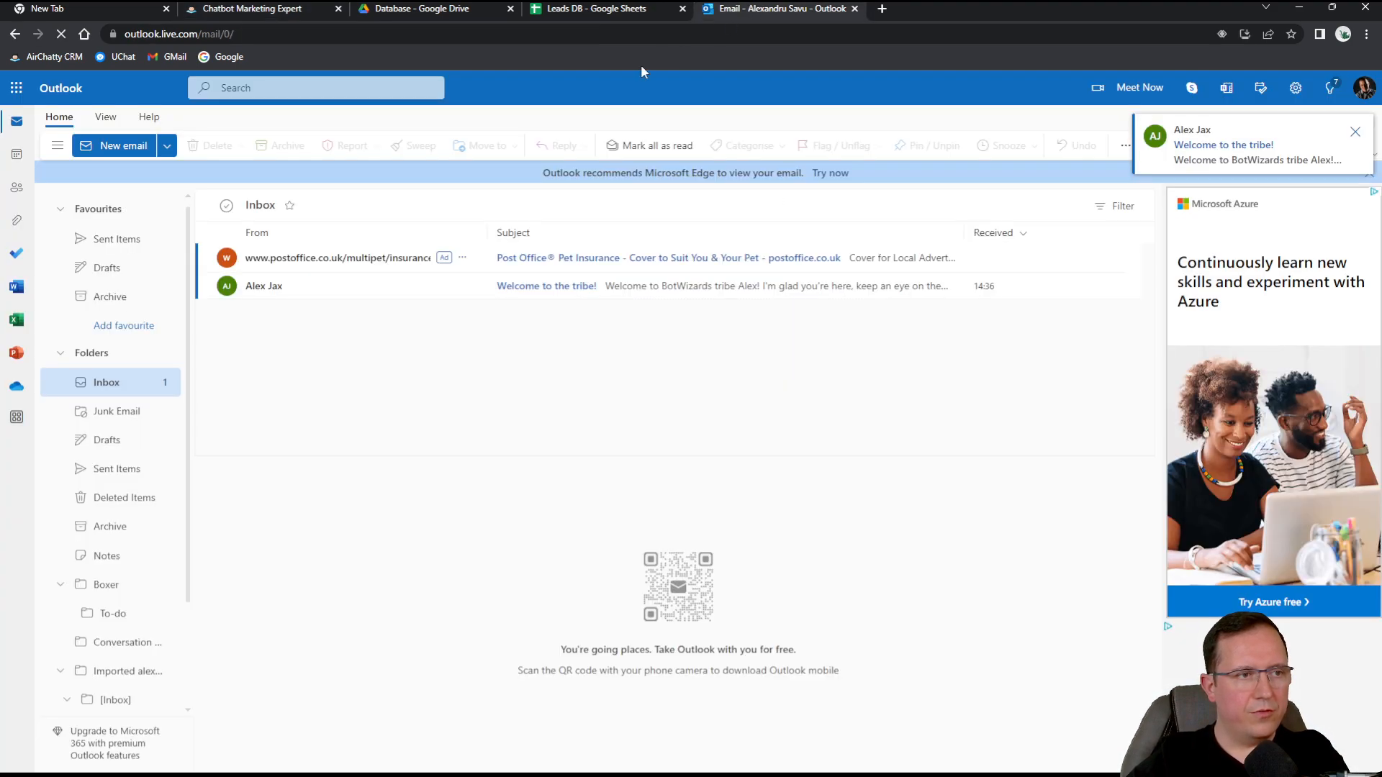
Read the 'Welcome to the tribe!' email, check the Leads DB sheet, then return to the CRM workflow.
click(547, 288)
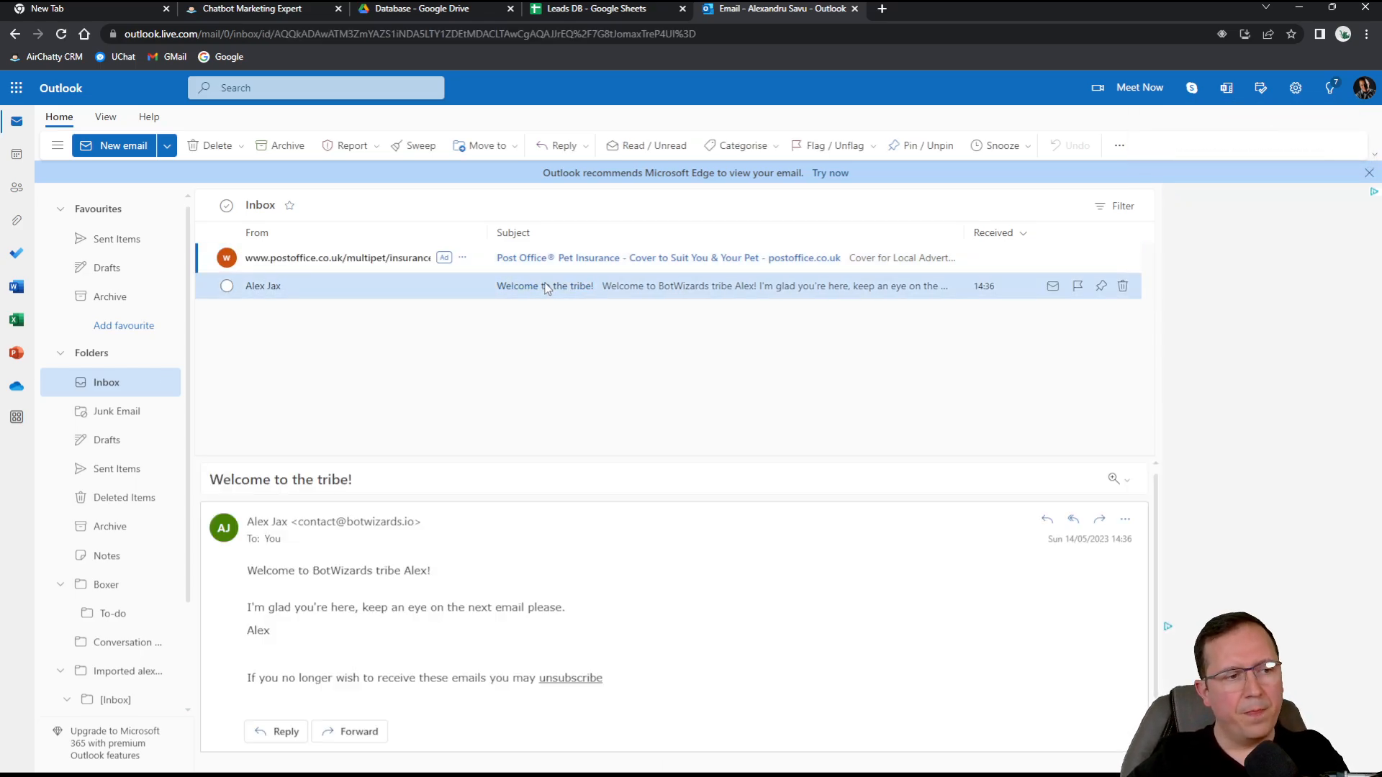
scroll(709, 707, down, 1)
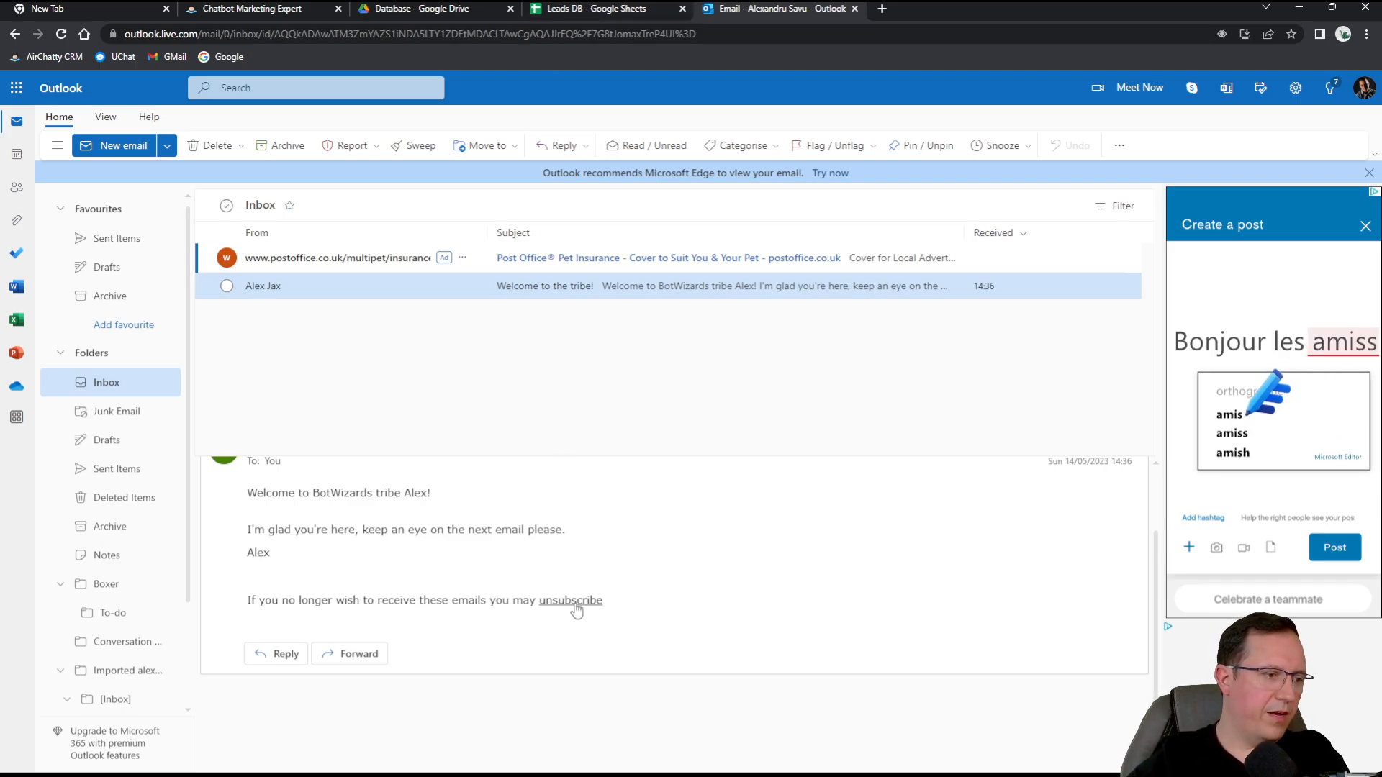
click(625, 8)
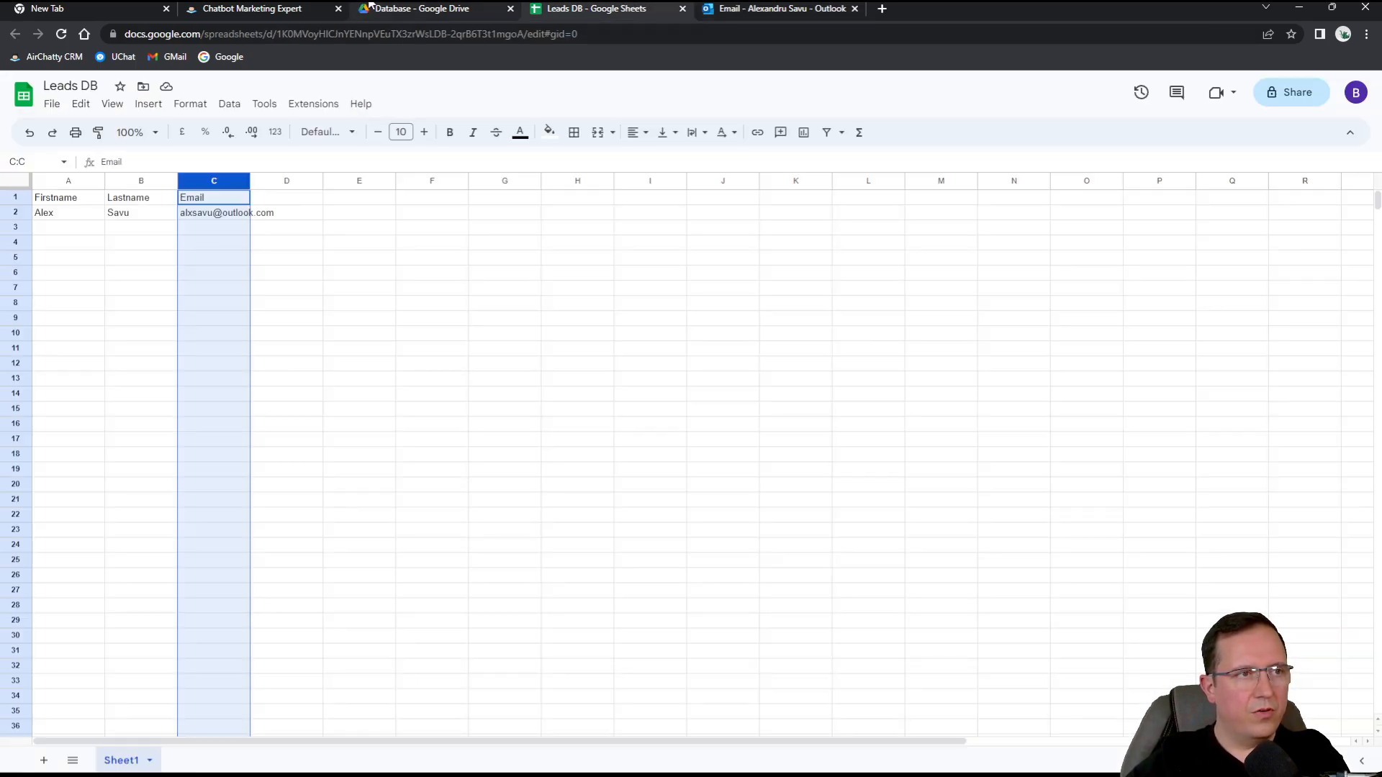
click(371, 7)
click(259, 11)
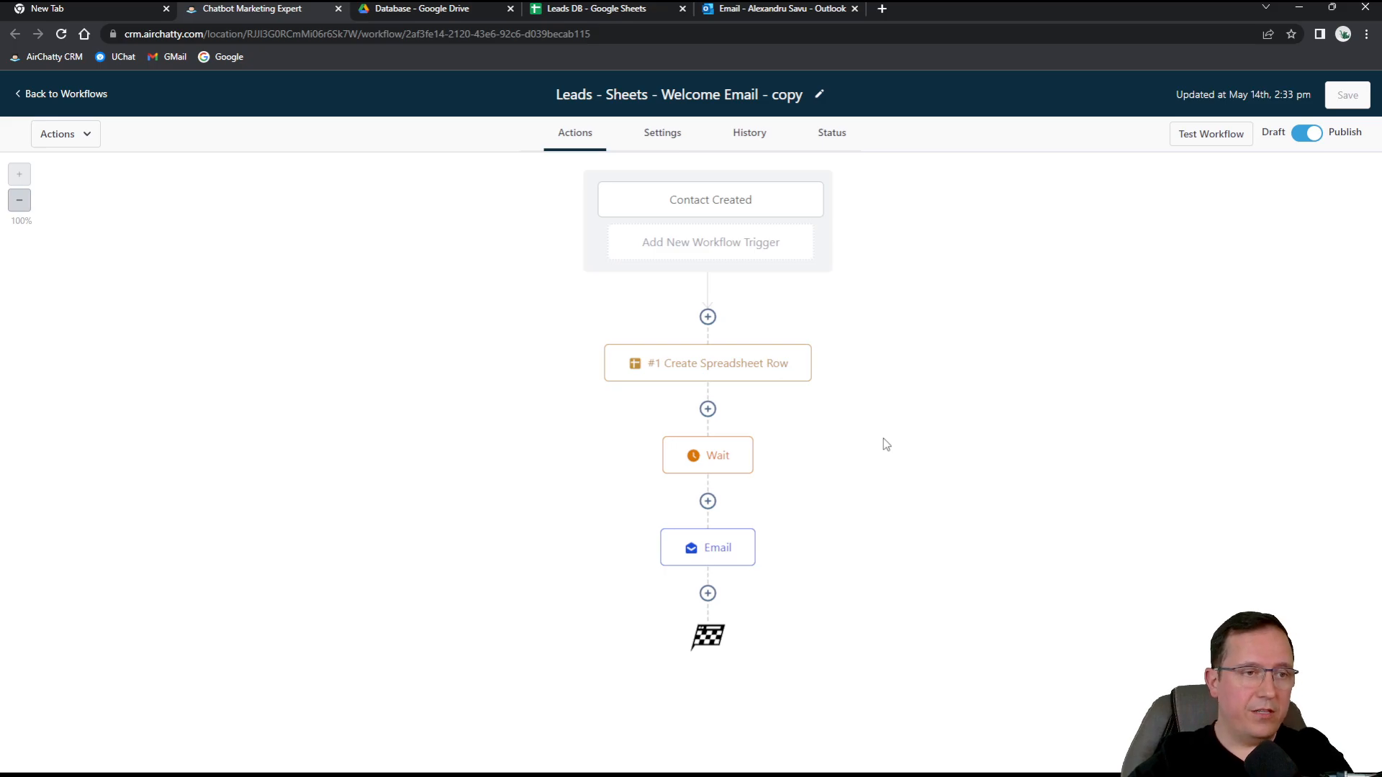
Try adding an If / Else condition after the Email step, then discard it.
click(708, 593)
scroll(1166, 432, down, 10)
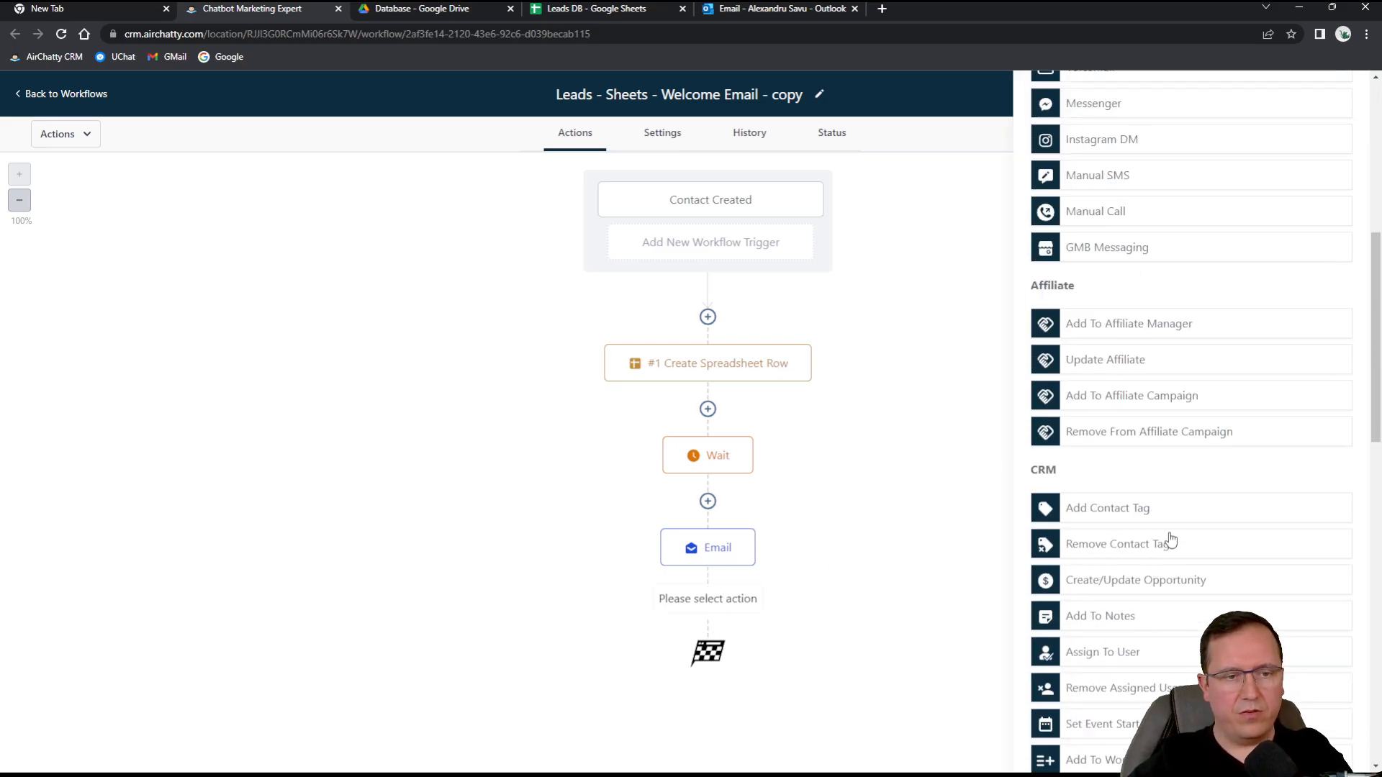
scroll(1136, 584, down, 3)
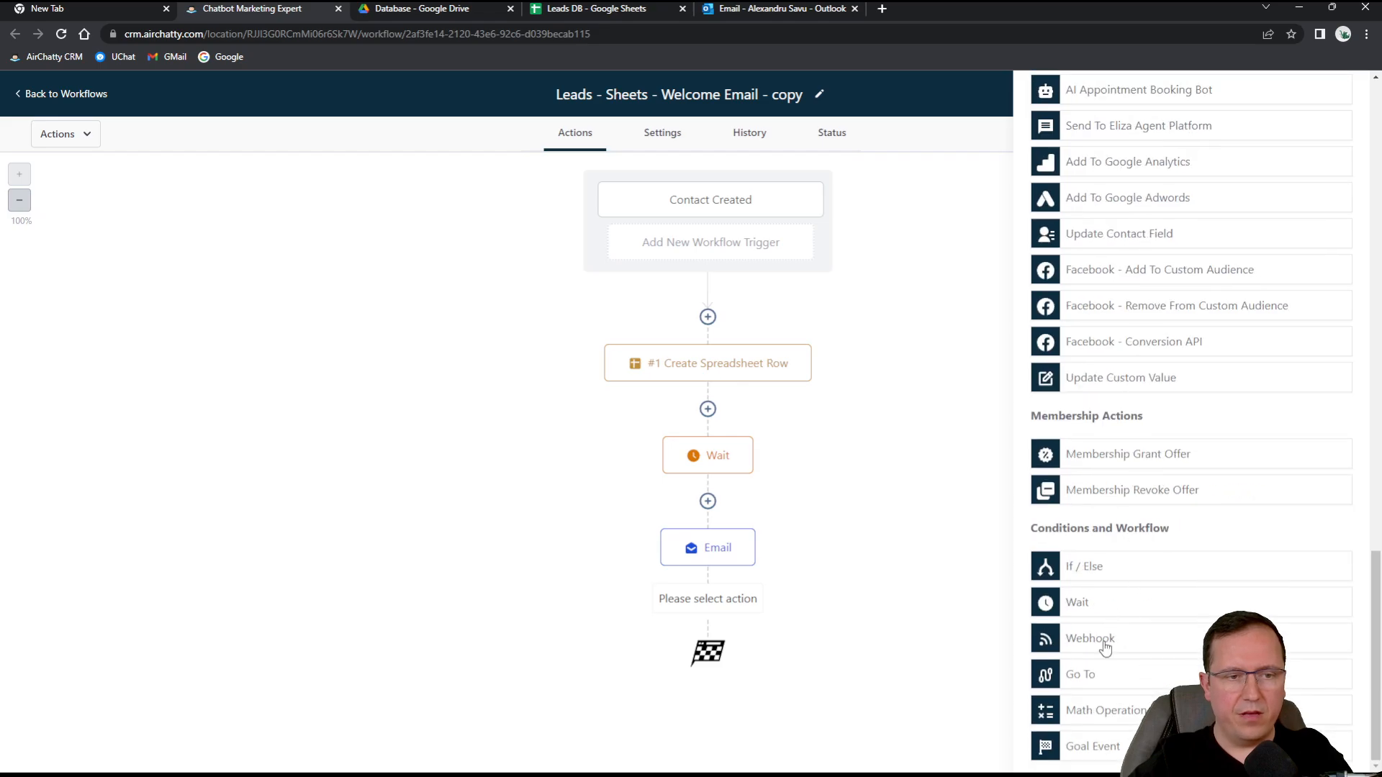
click(1132, 568)
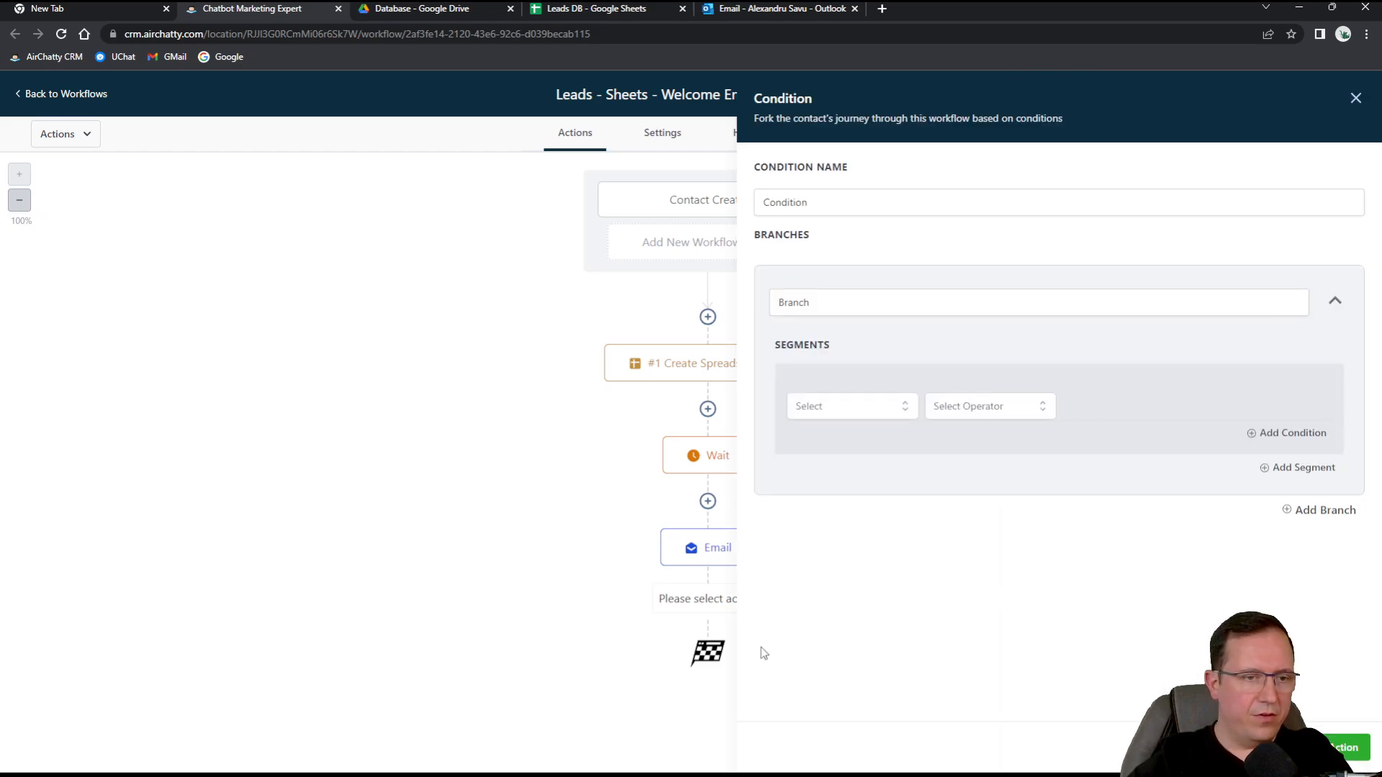
click(828, 409)
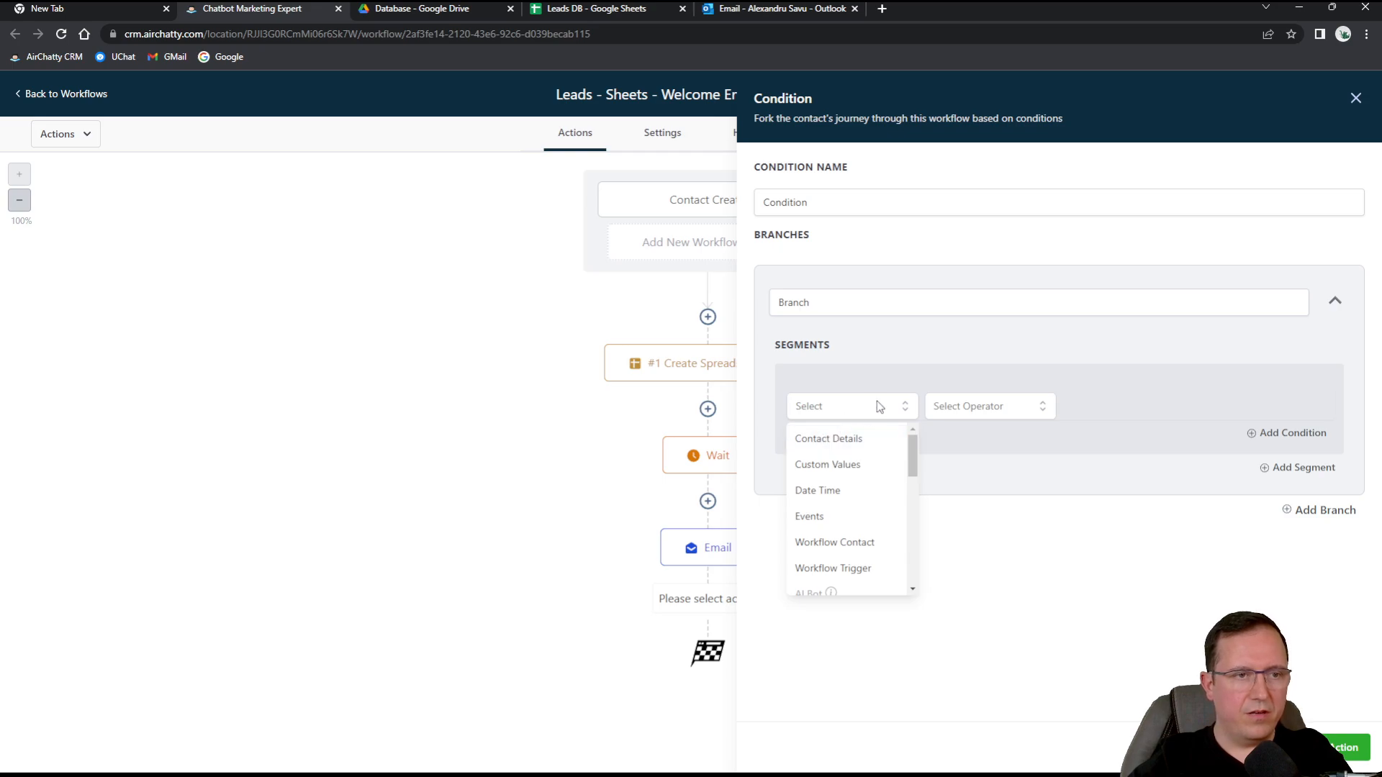
click(873, 303)
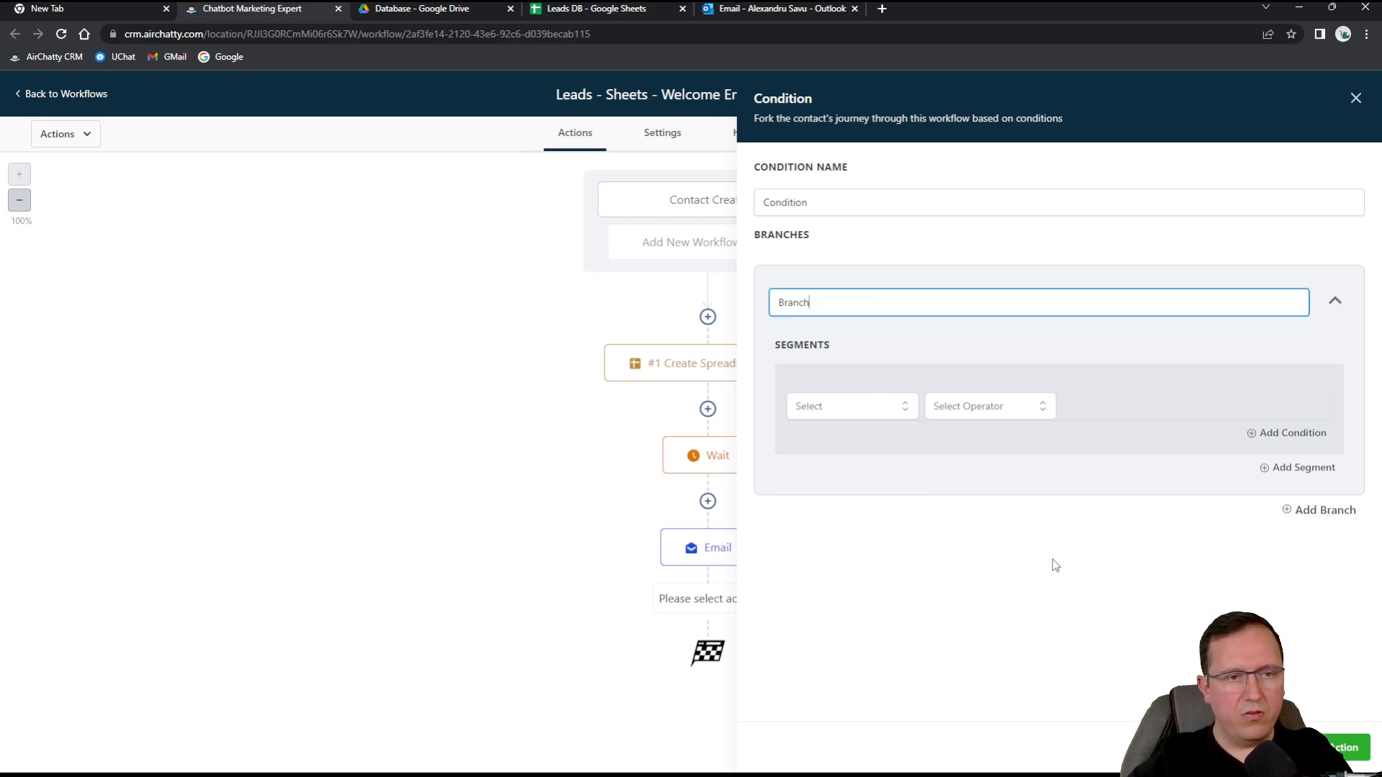
click(1353, 748)
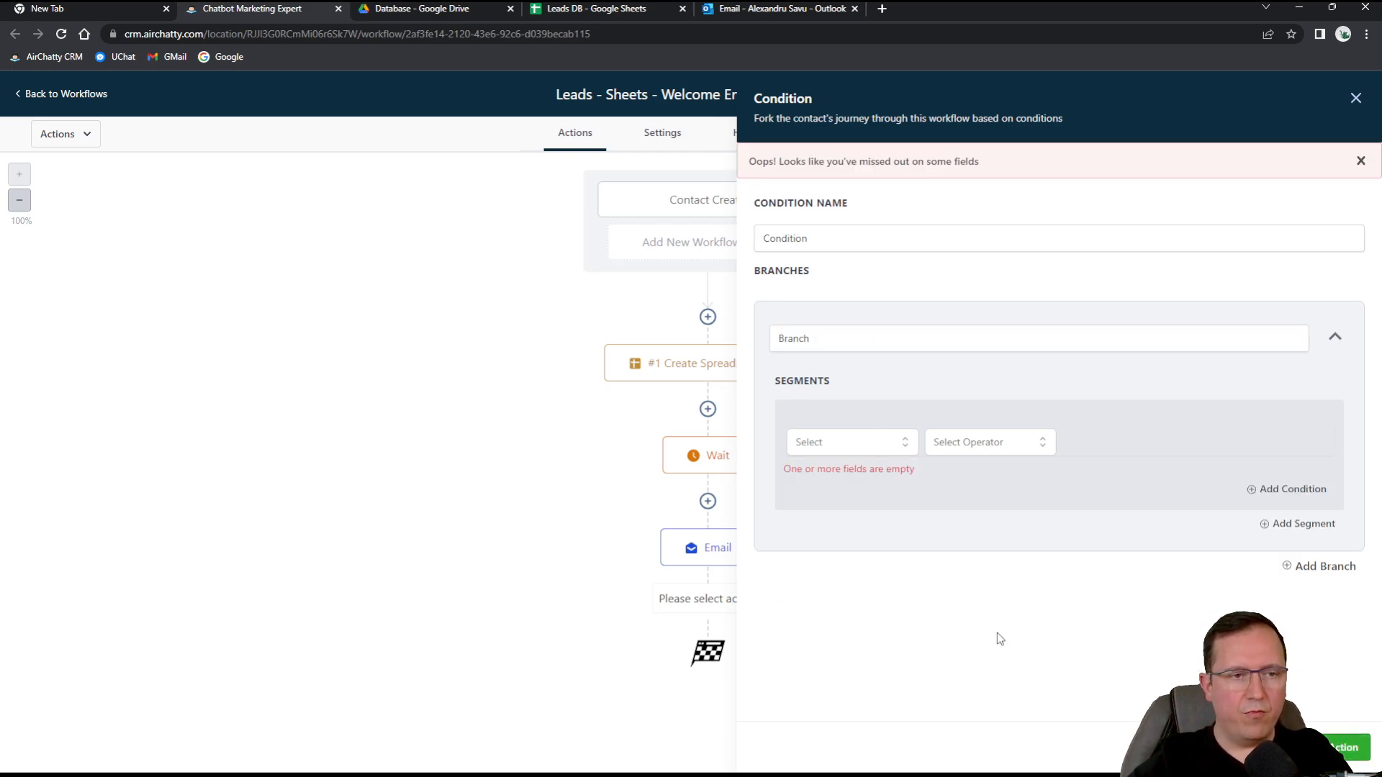
click(864, 441)
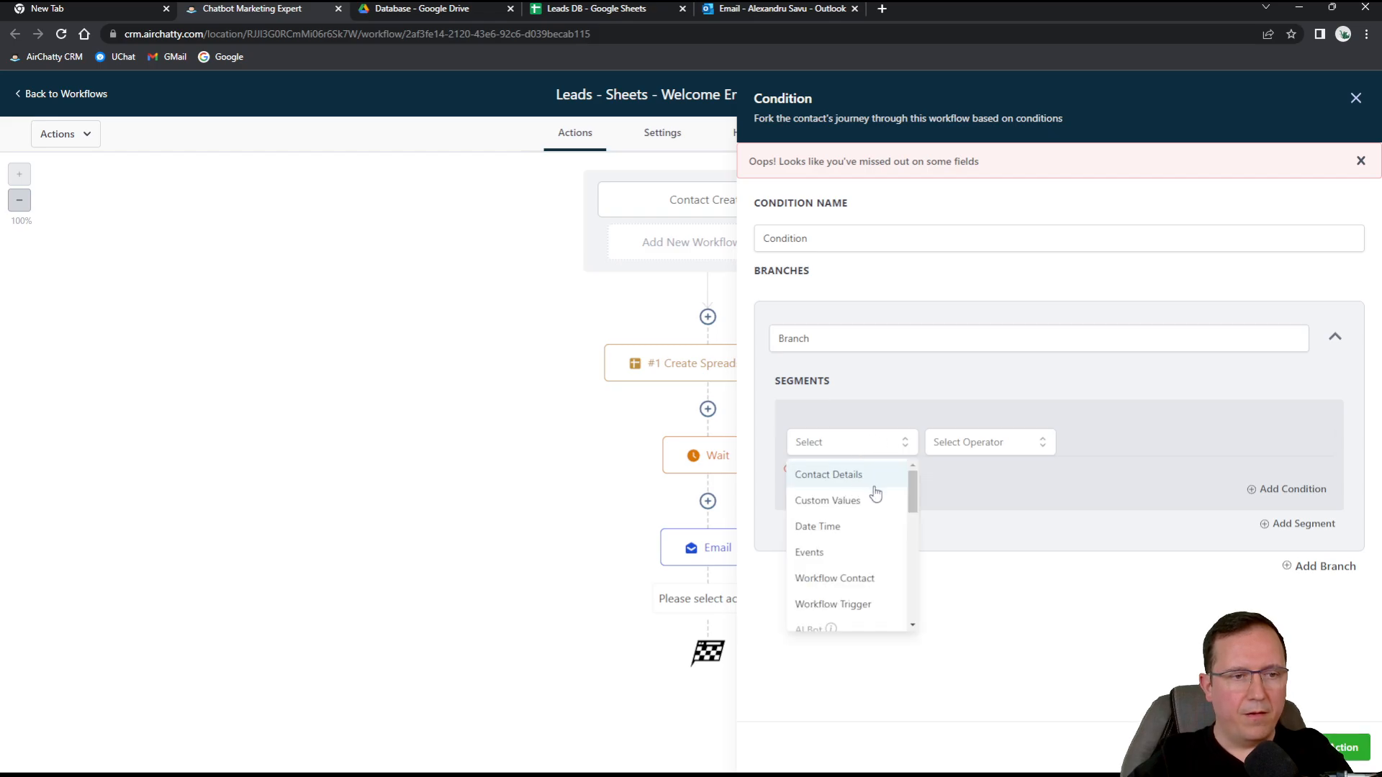
click(642, 608)
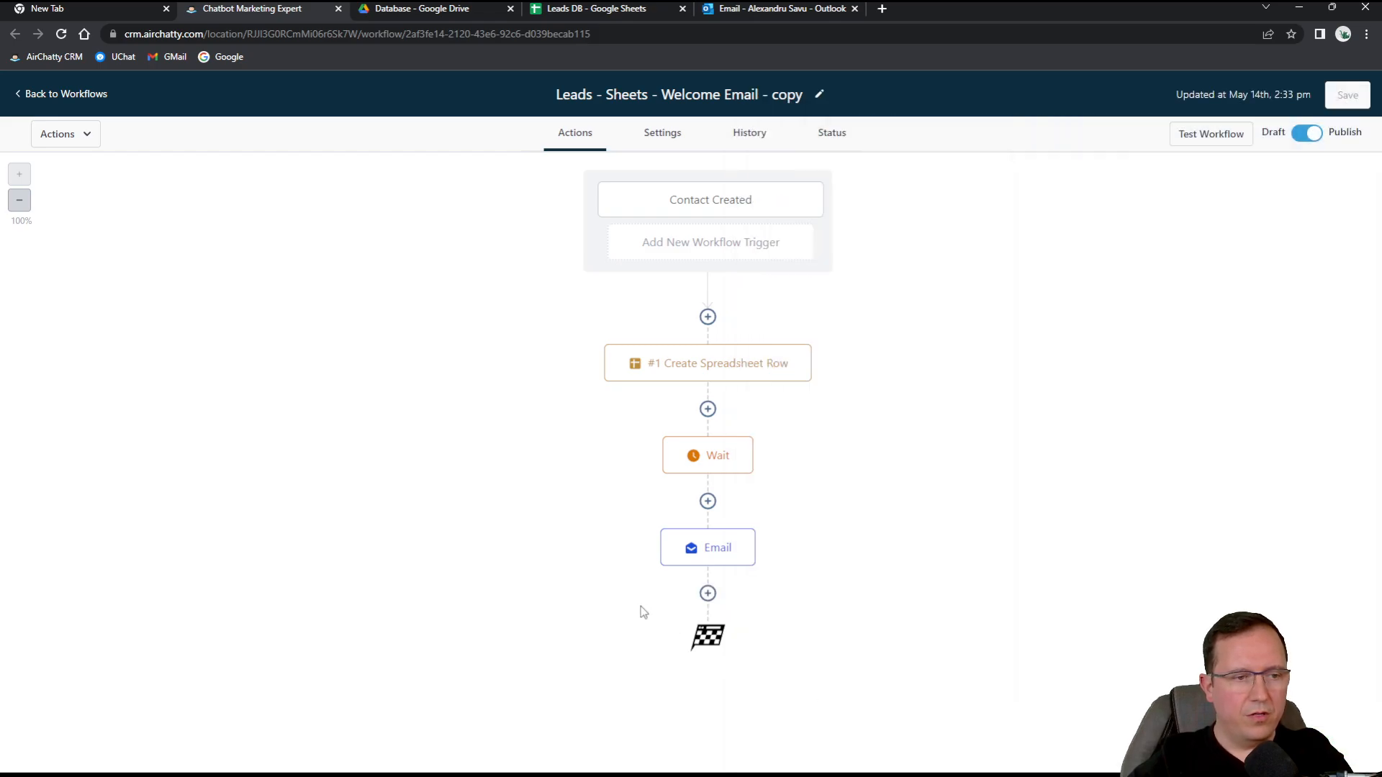
Add a Go To step after the Email step and save it into the workflow.
click(709, 592)
scroll(1163, 579, down, 6)
scroll(1151, 581, down, 15)
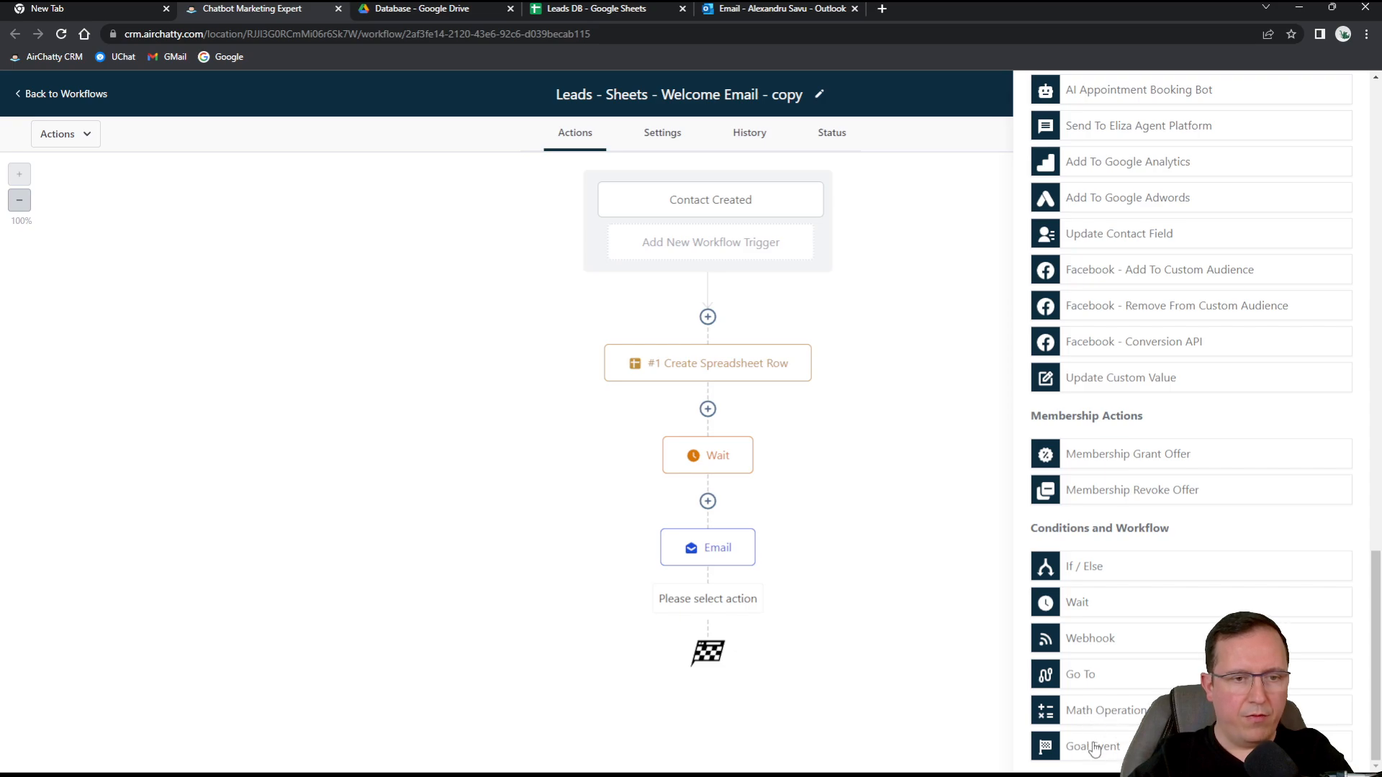
click(1083, 675)
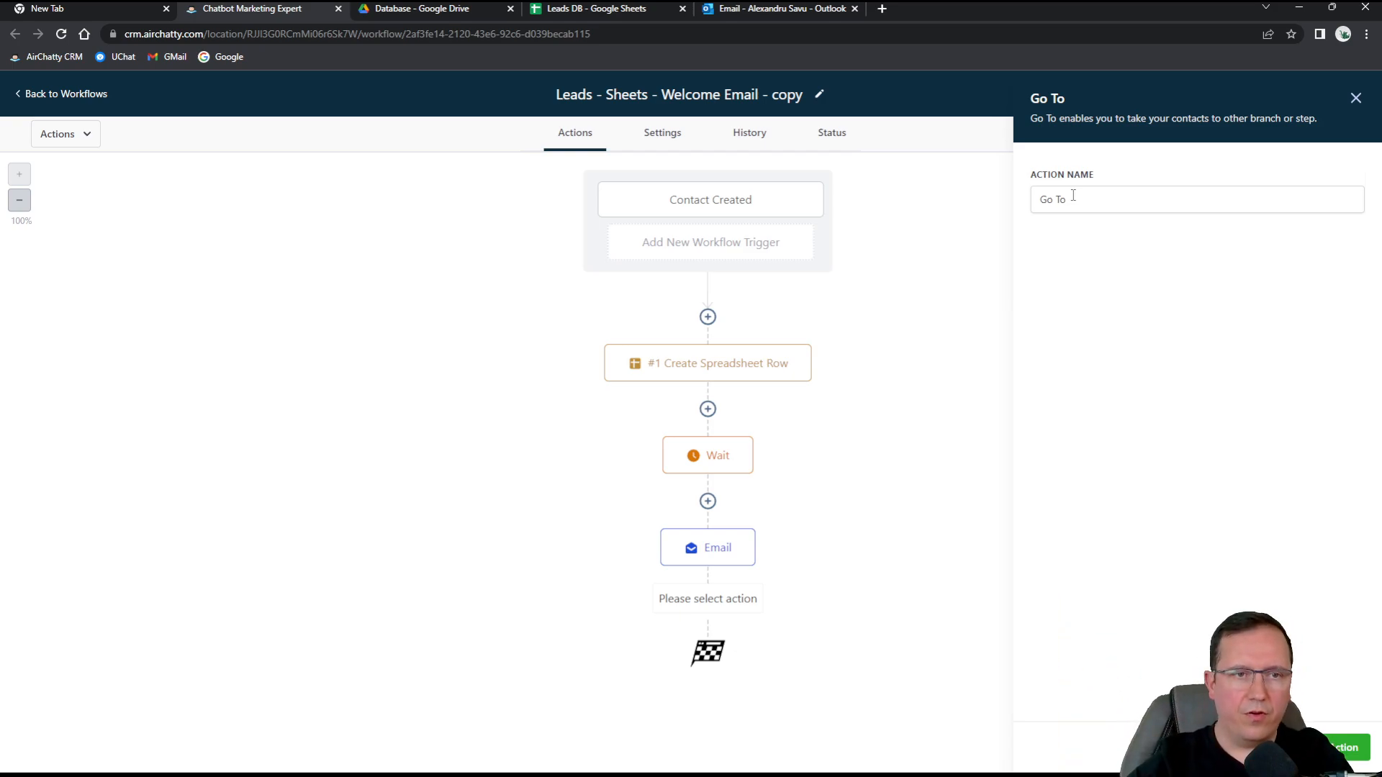
click(1322, 748)
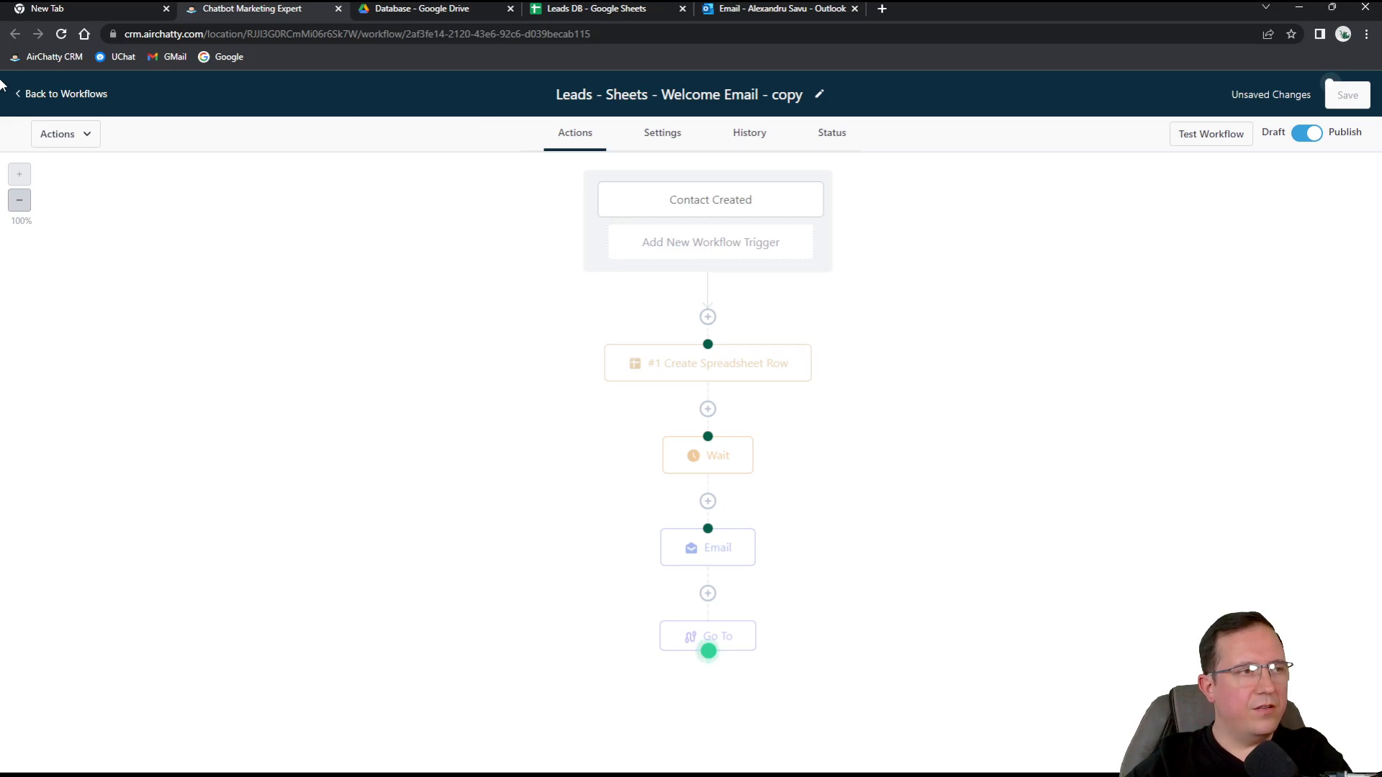
Leave the copy workflow for the Workflows list, discarding the unsaved Go To step.
click(54, 96)
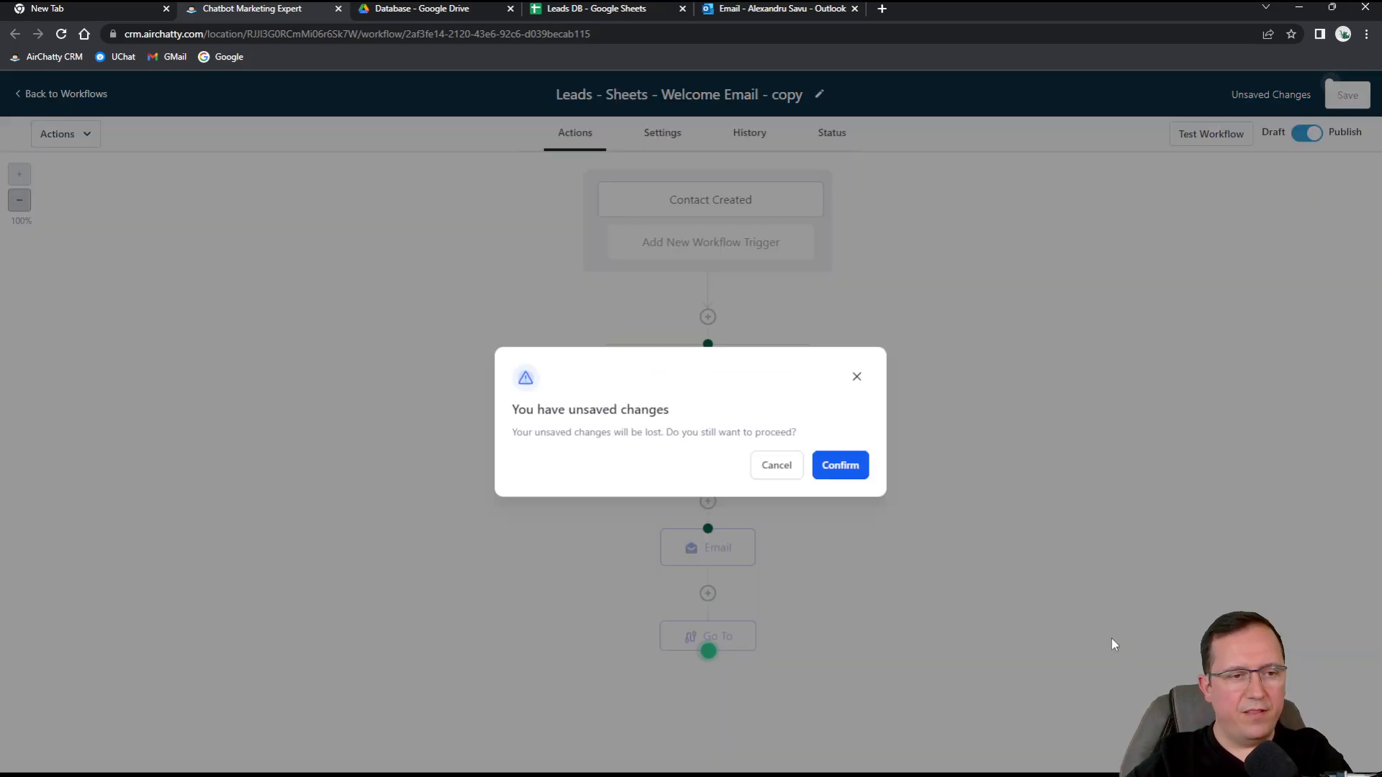
click(856, 463)
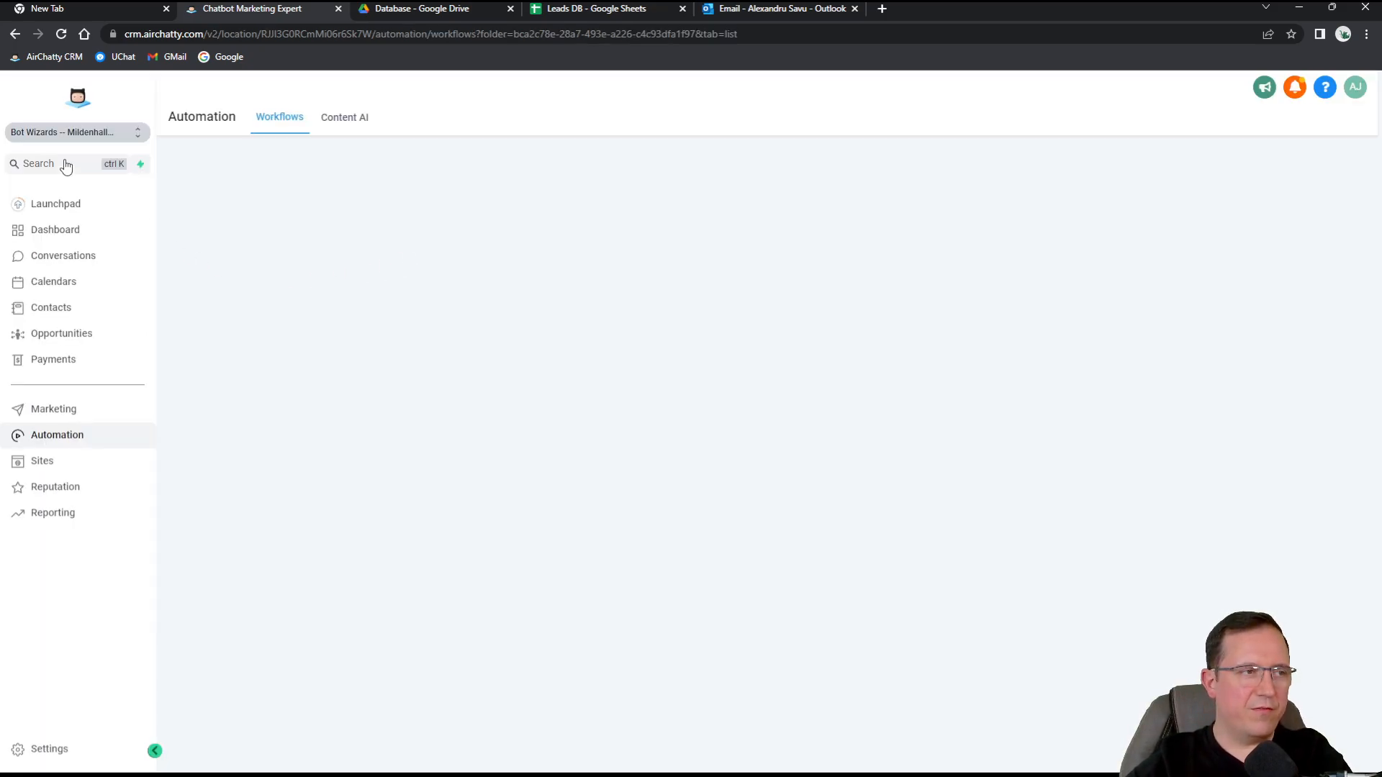